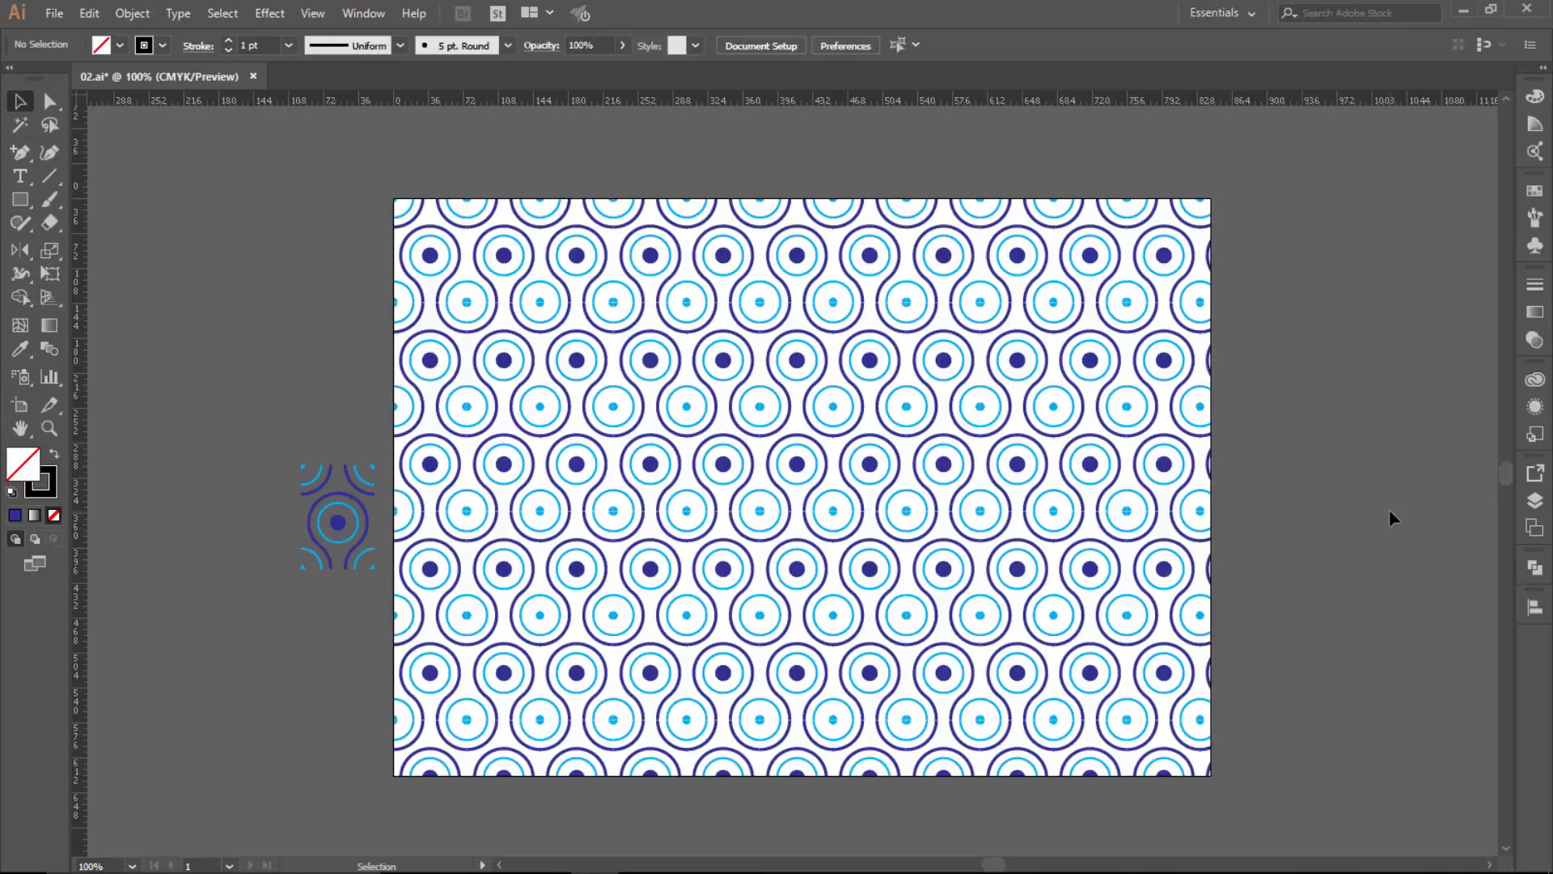
Delete the pattern-filled rectangle covering the artboard and create a new rectangle 70 pt wide and 100 pt high.
{"action": "left_click", "coordinate": [1019, 363]}
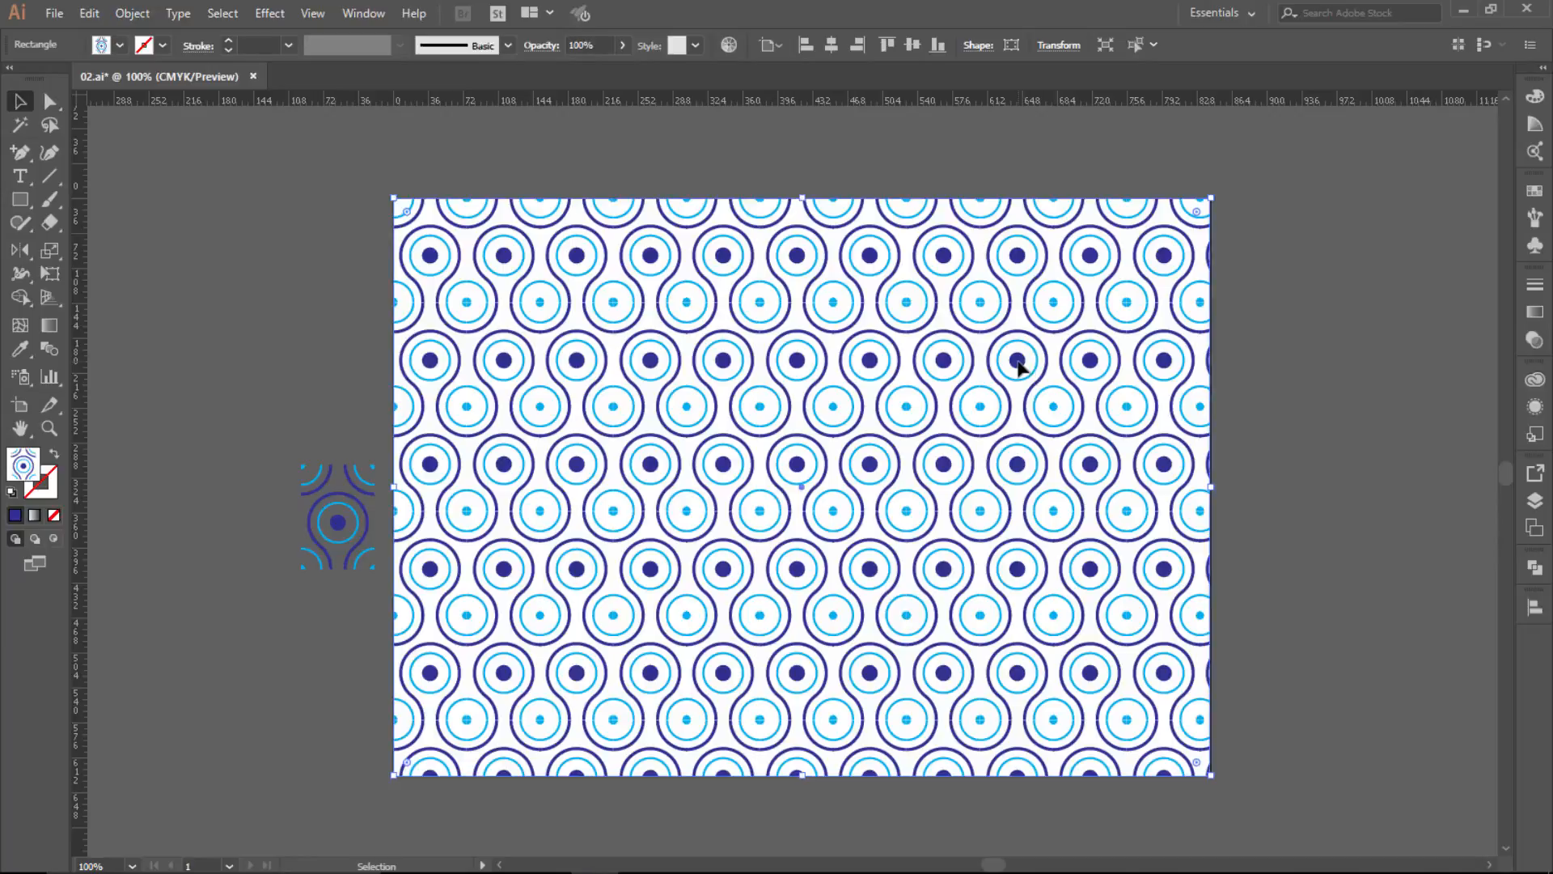
{"action": "key", "text": "Delete"}
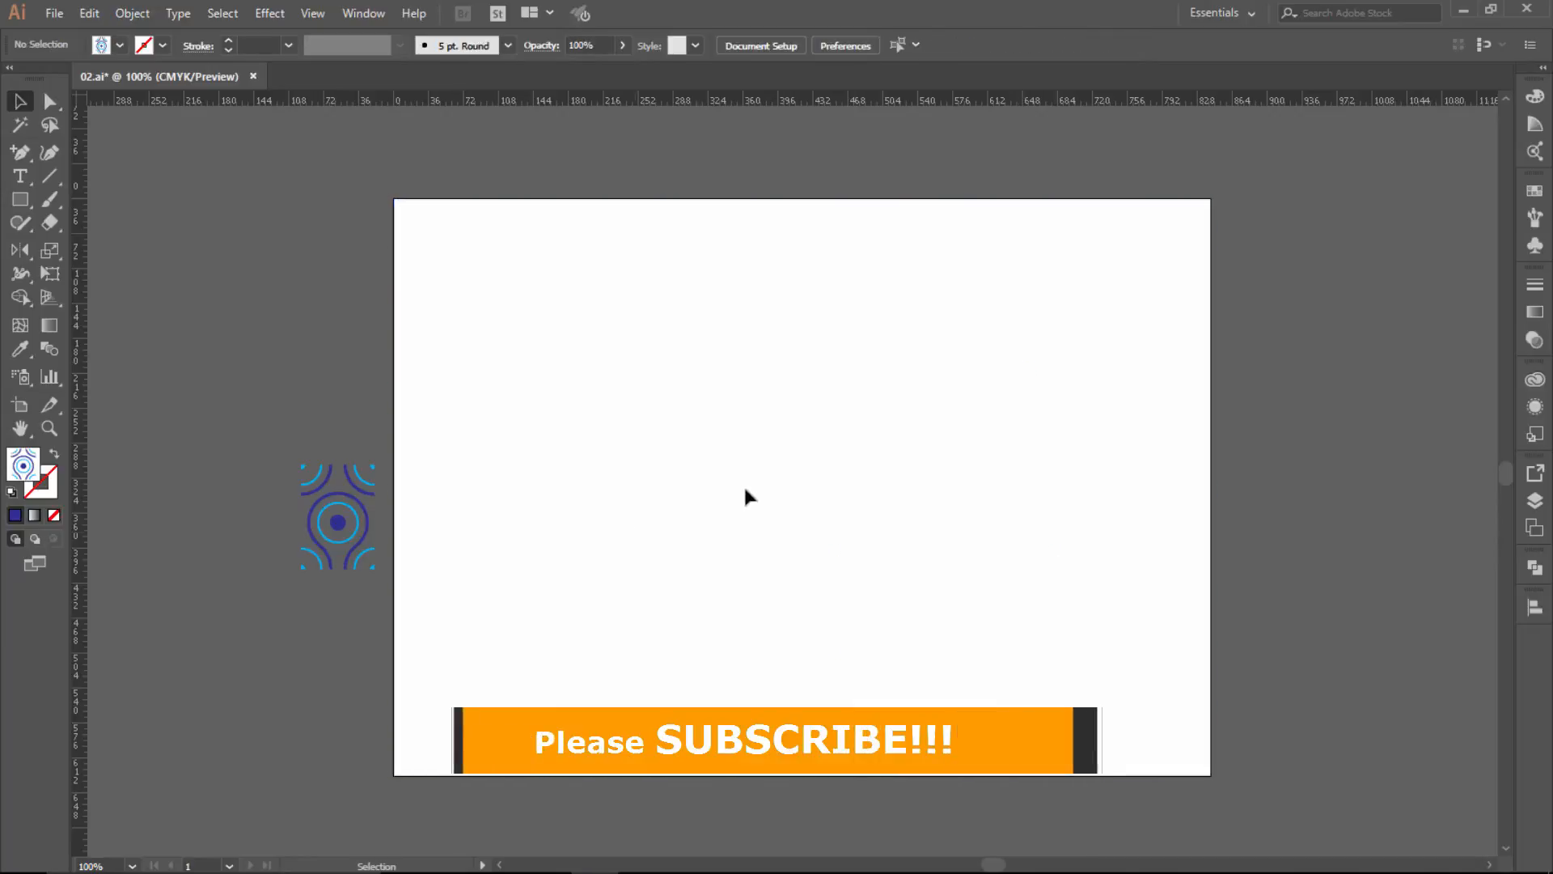
{"action": "key", "text": "ctrl+="}
{"action": "left_click_drag", "start_coordinate": [746, 485], "coordinate": [617, 496]}
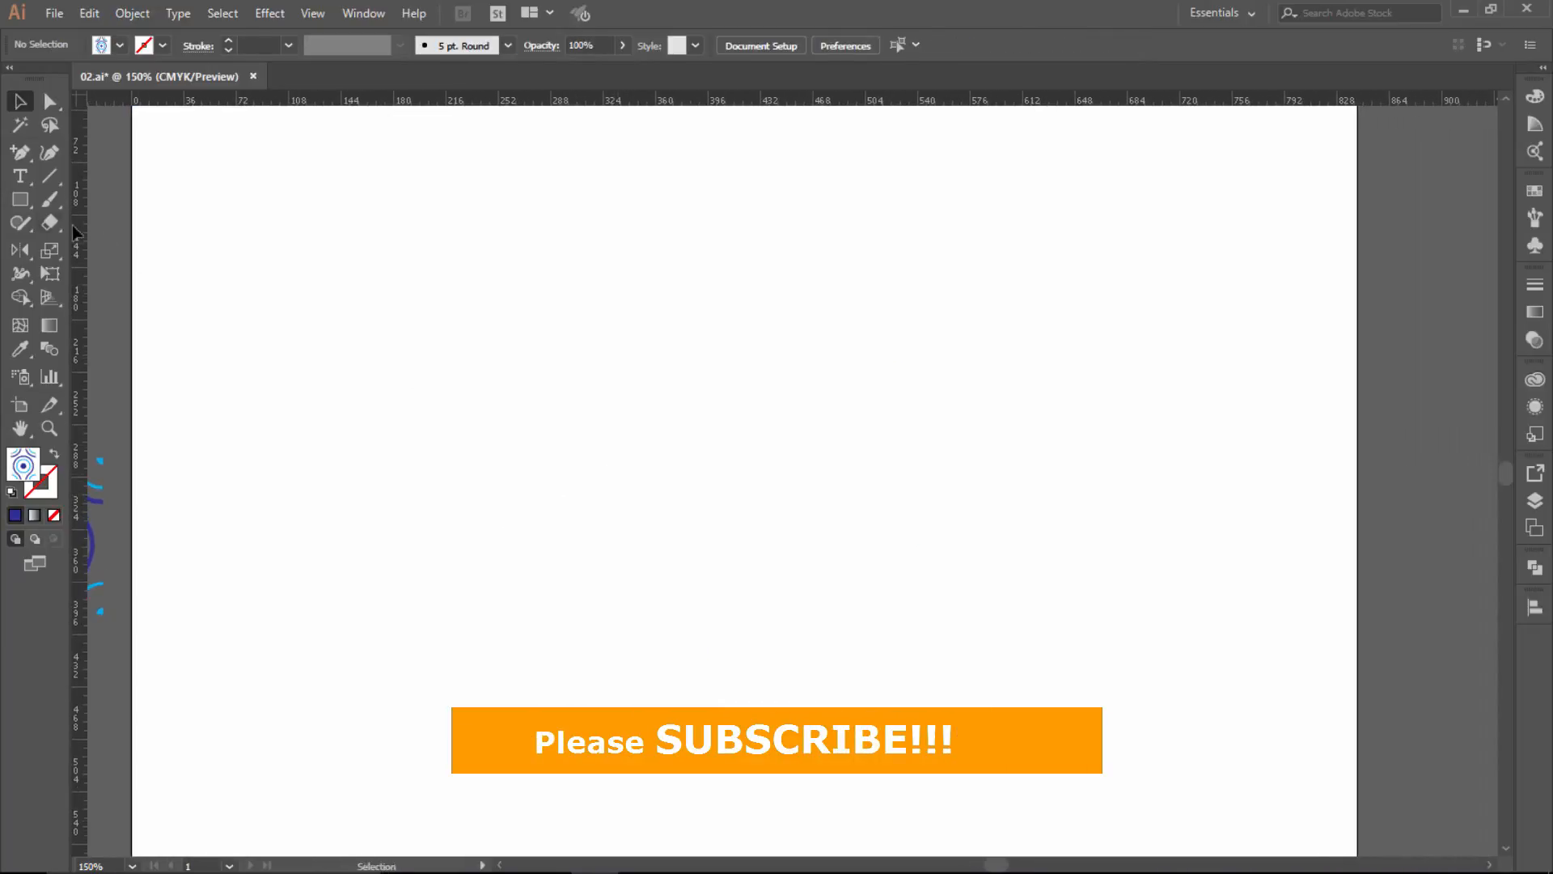
{"action": "left_click", "coordinate": [23, 198]}
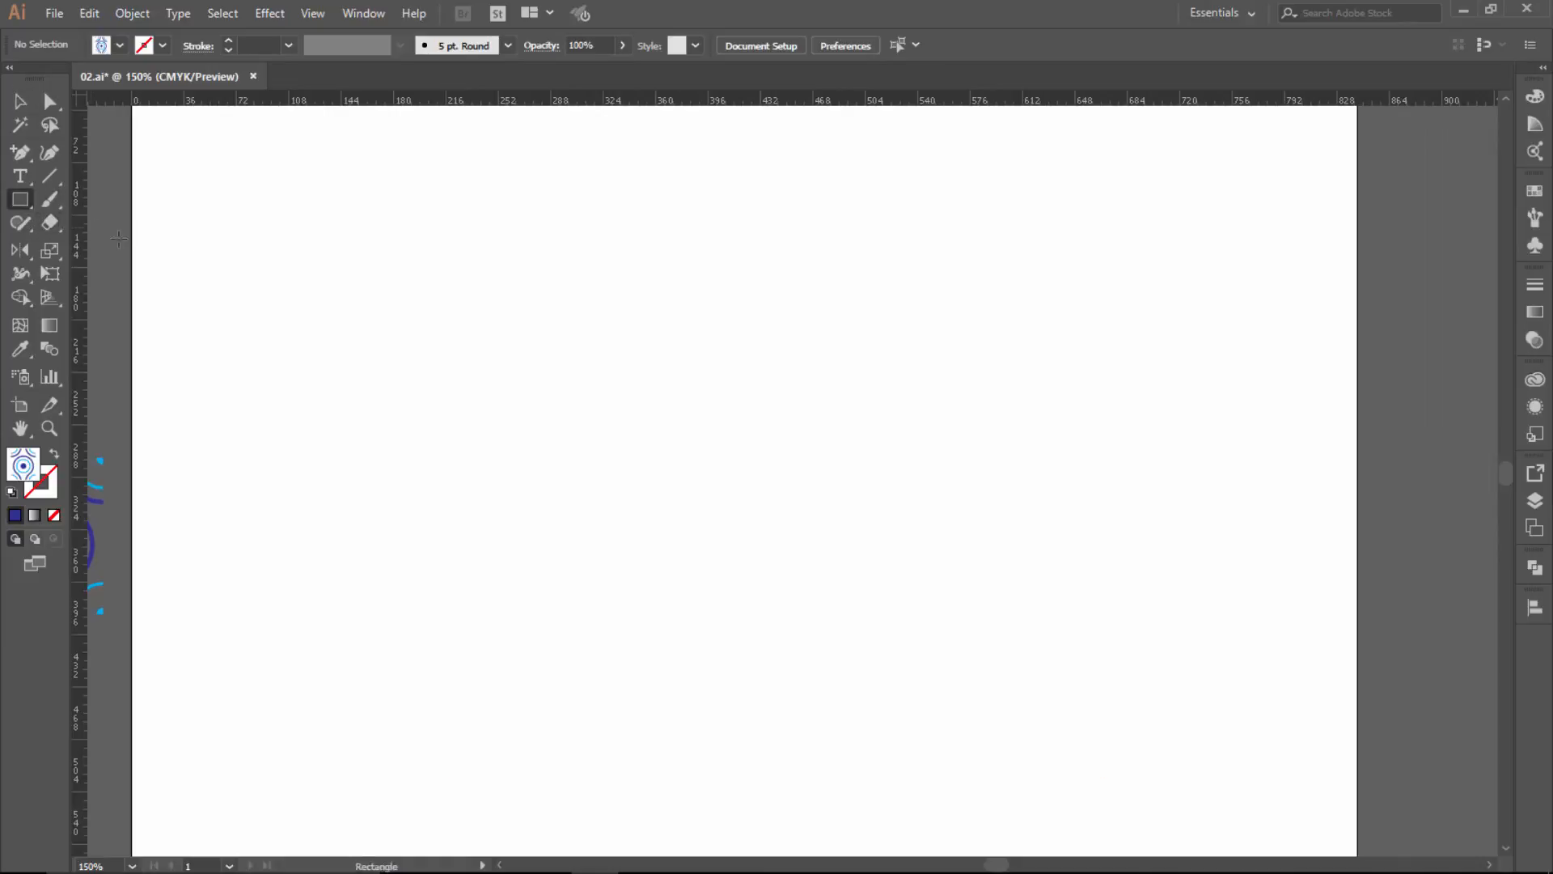
{"action": "left_click", "coordinate": [514, 348]}
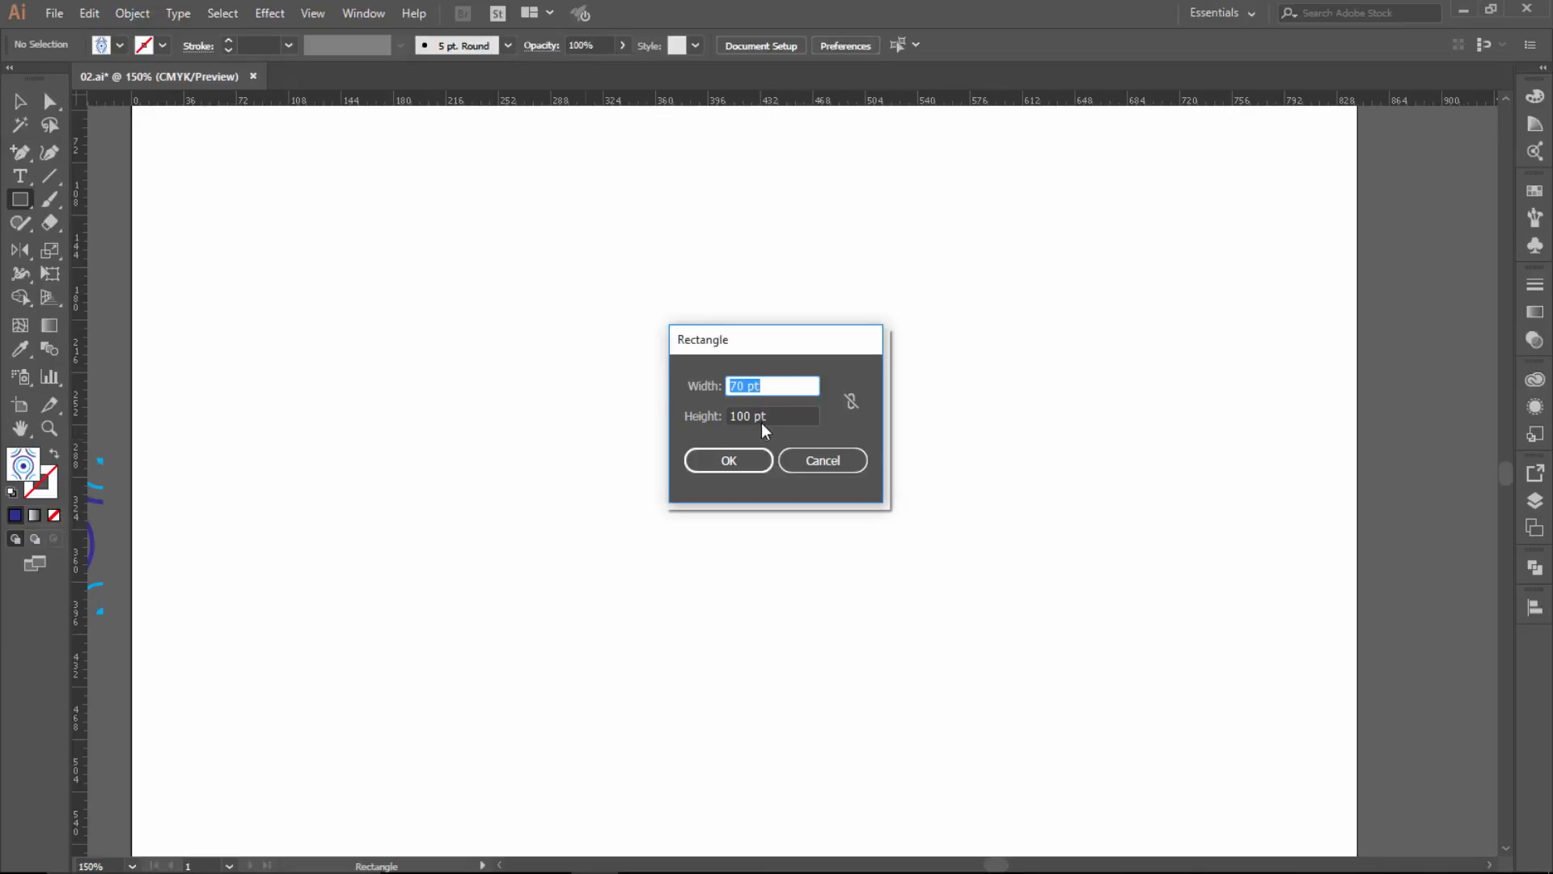
{"action": "left_click", "coordinate": [737, 457]}
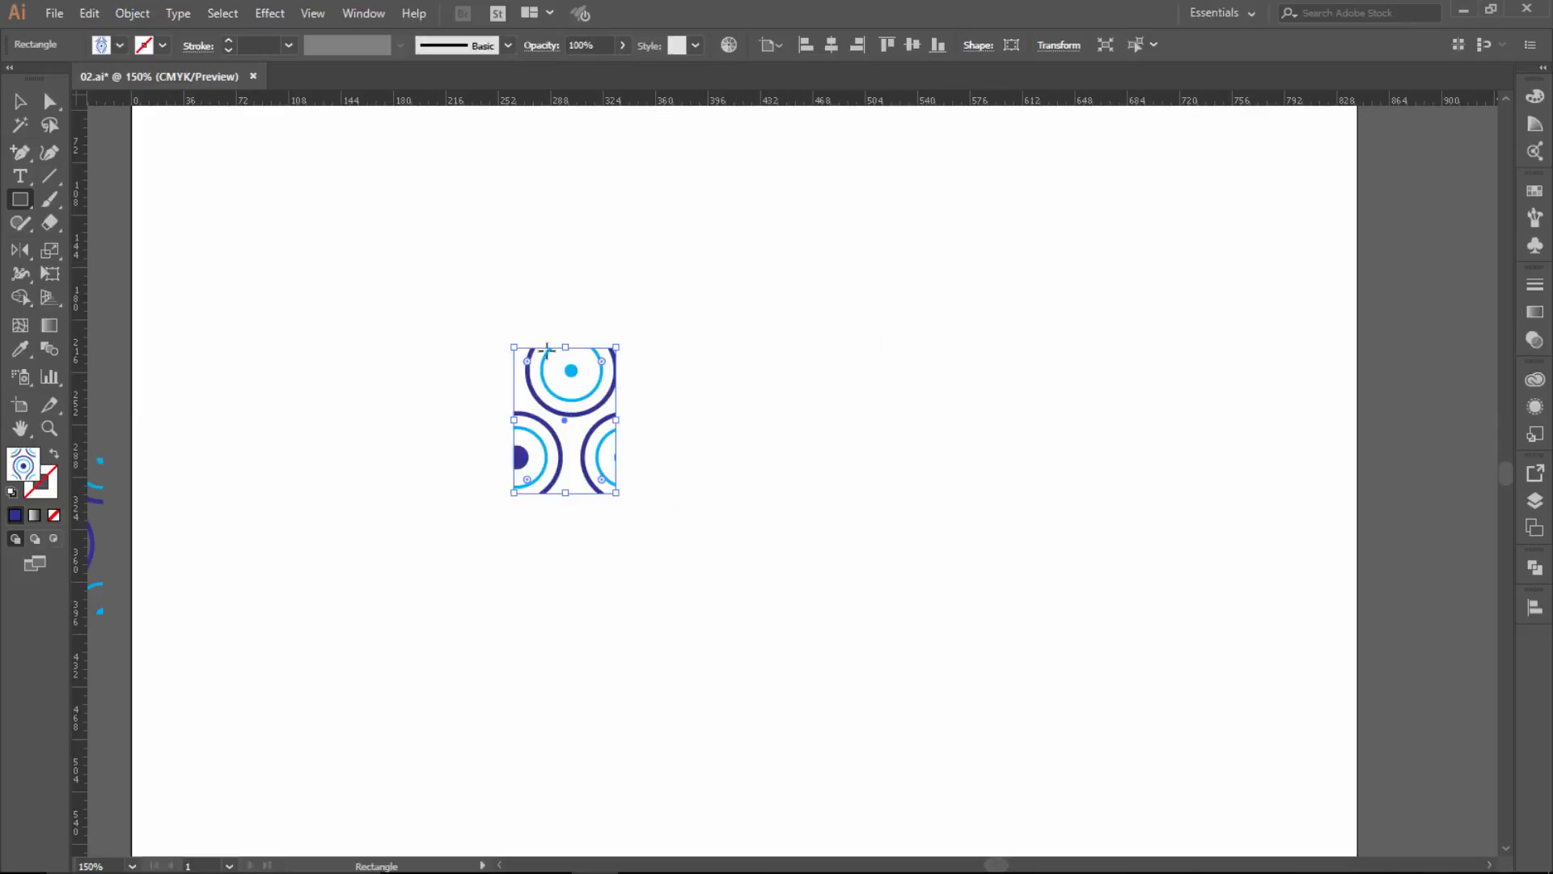
Remove the new rectangle's fill and give it a black 1 pt stroke.
{"action": "left_click", "coordinate": [119, 46]}
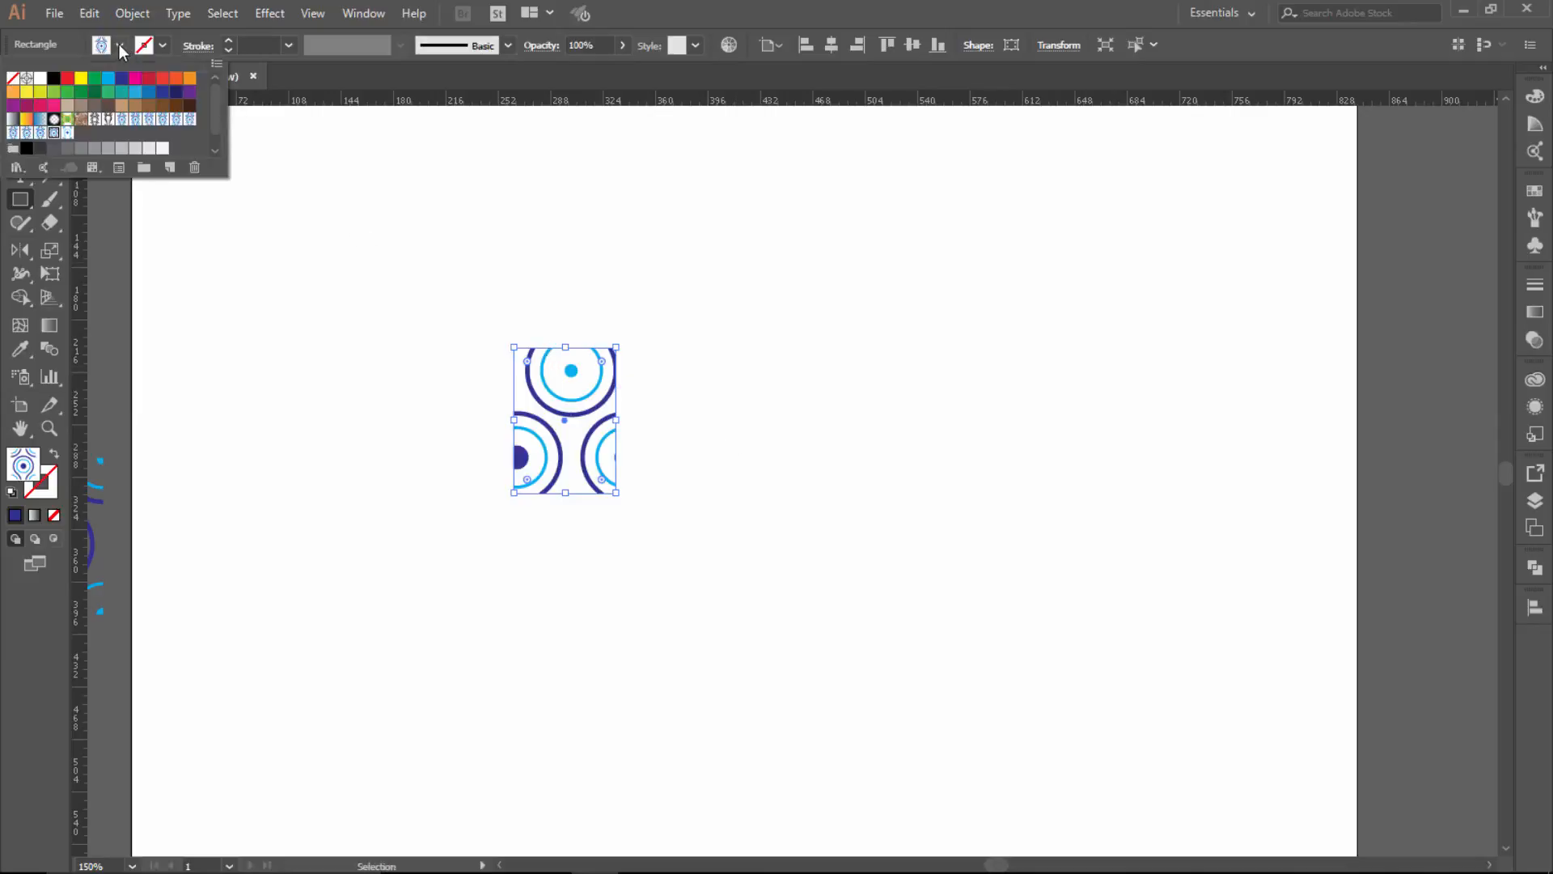
{"action": "left_click", "coordinate": [13, 78]}
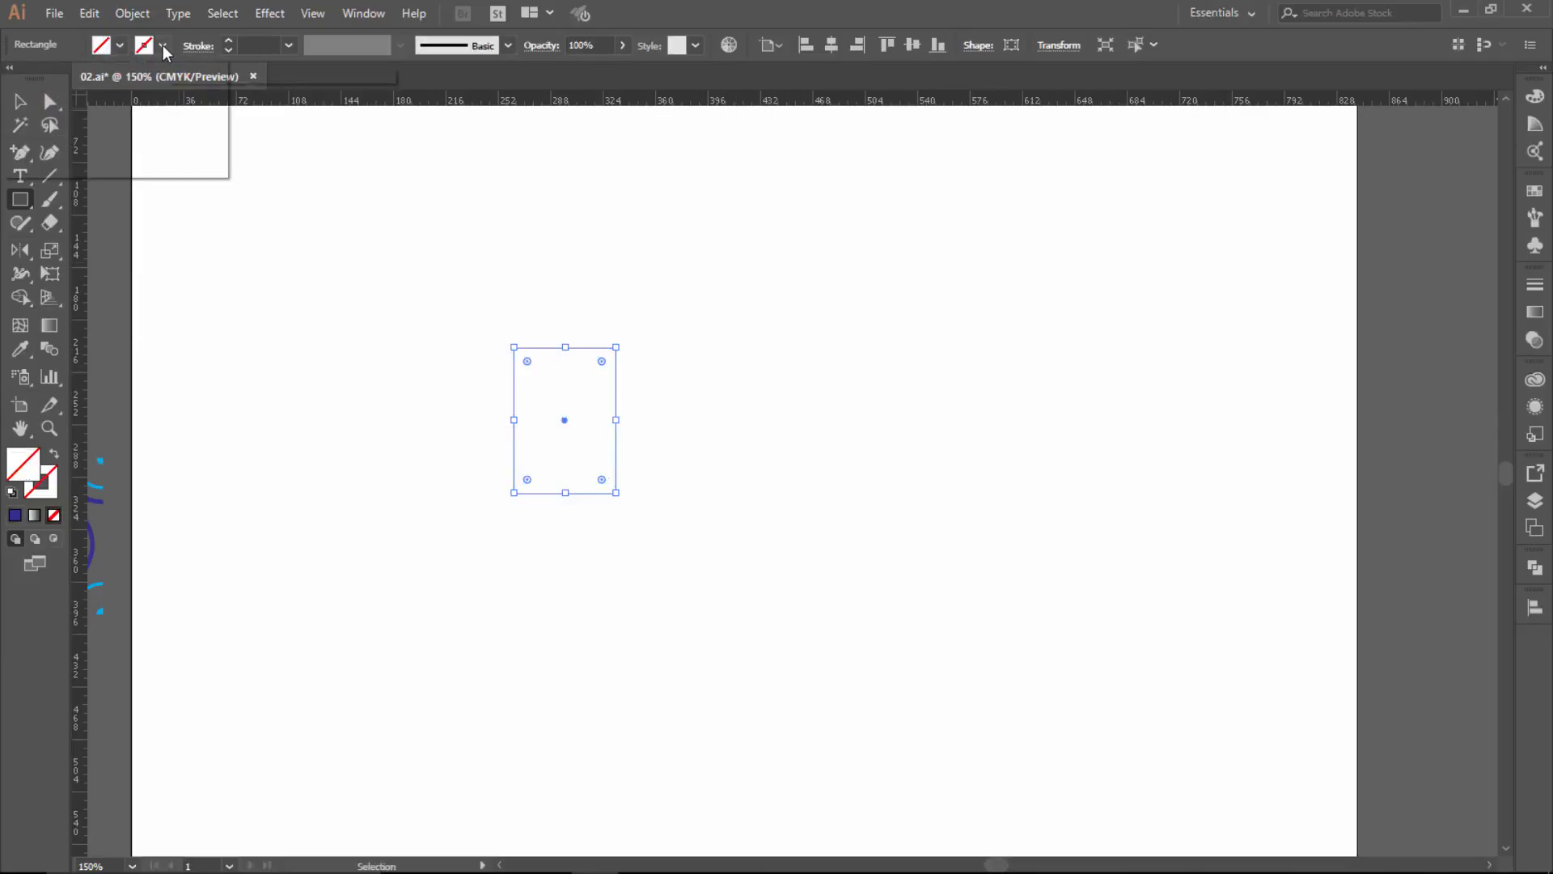
{"action": "left_click", "coordinate": [163, 45]}
{"action": "left_click", "coordinate": [88, 101]}
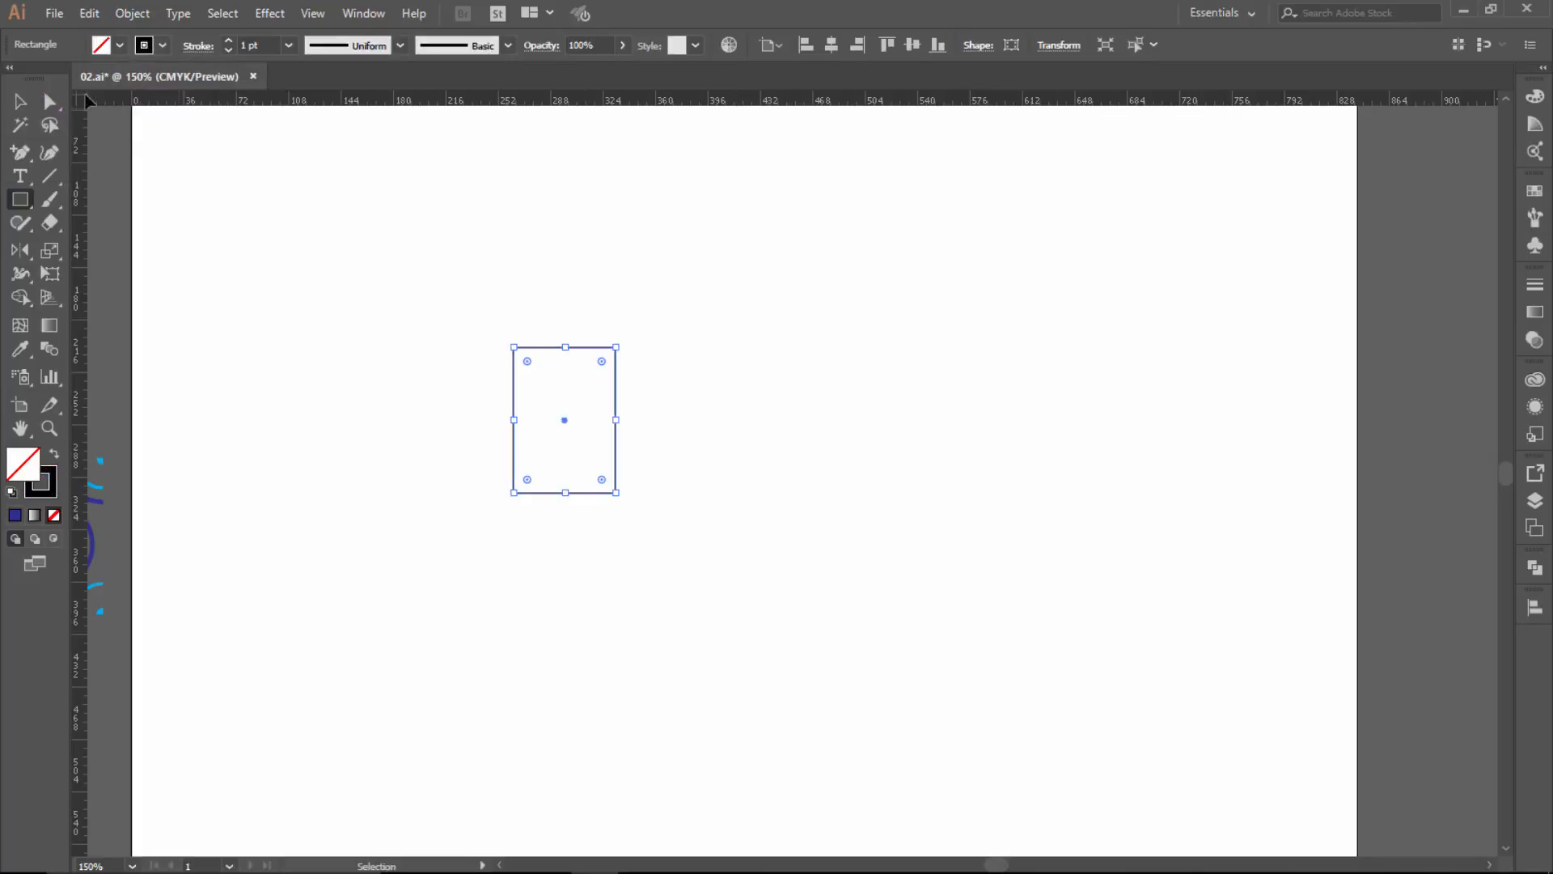
{"action": "left_click", "coordinate": [20, 101]}
{"action": "left_click", "coordinate": [720, 396]}
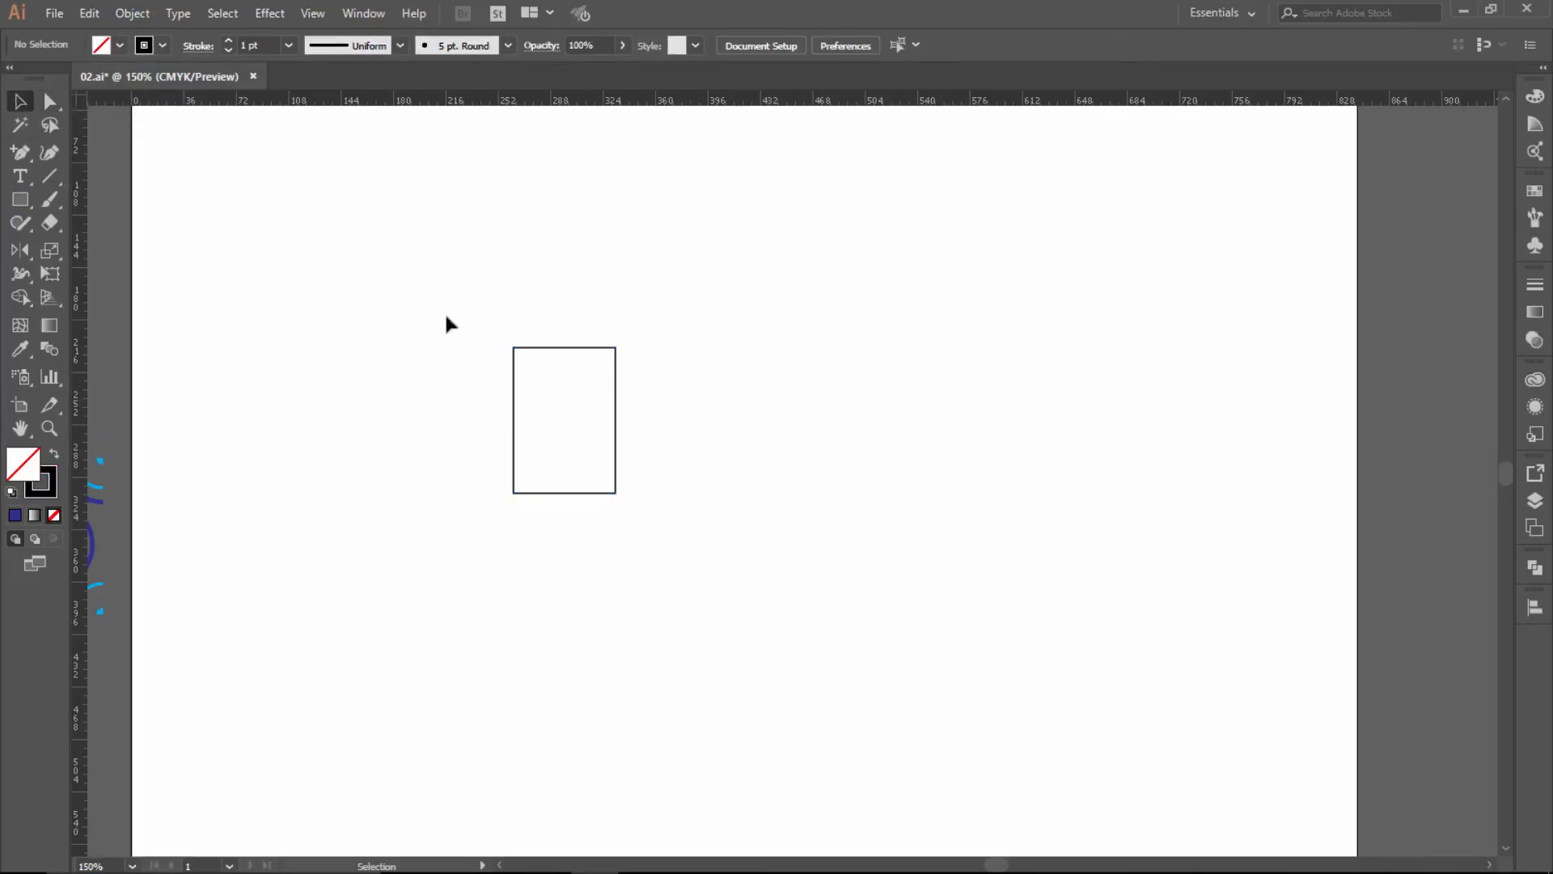
Move the outlined rectangle near the centre of the artboard.
{"action": "left_click_drag", "start_coordinate": [446, 316], "coordinate": [630, 488]}
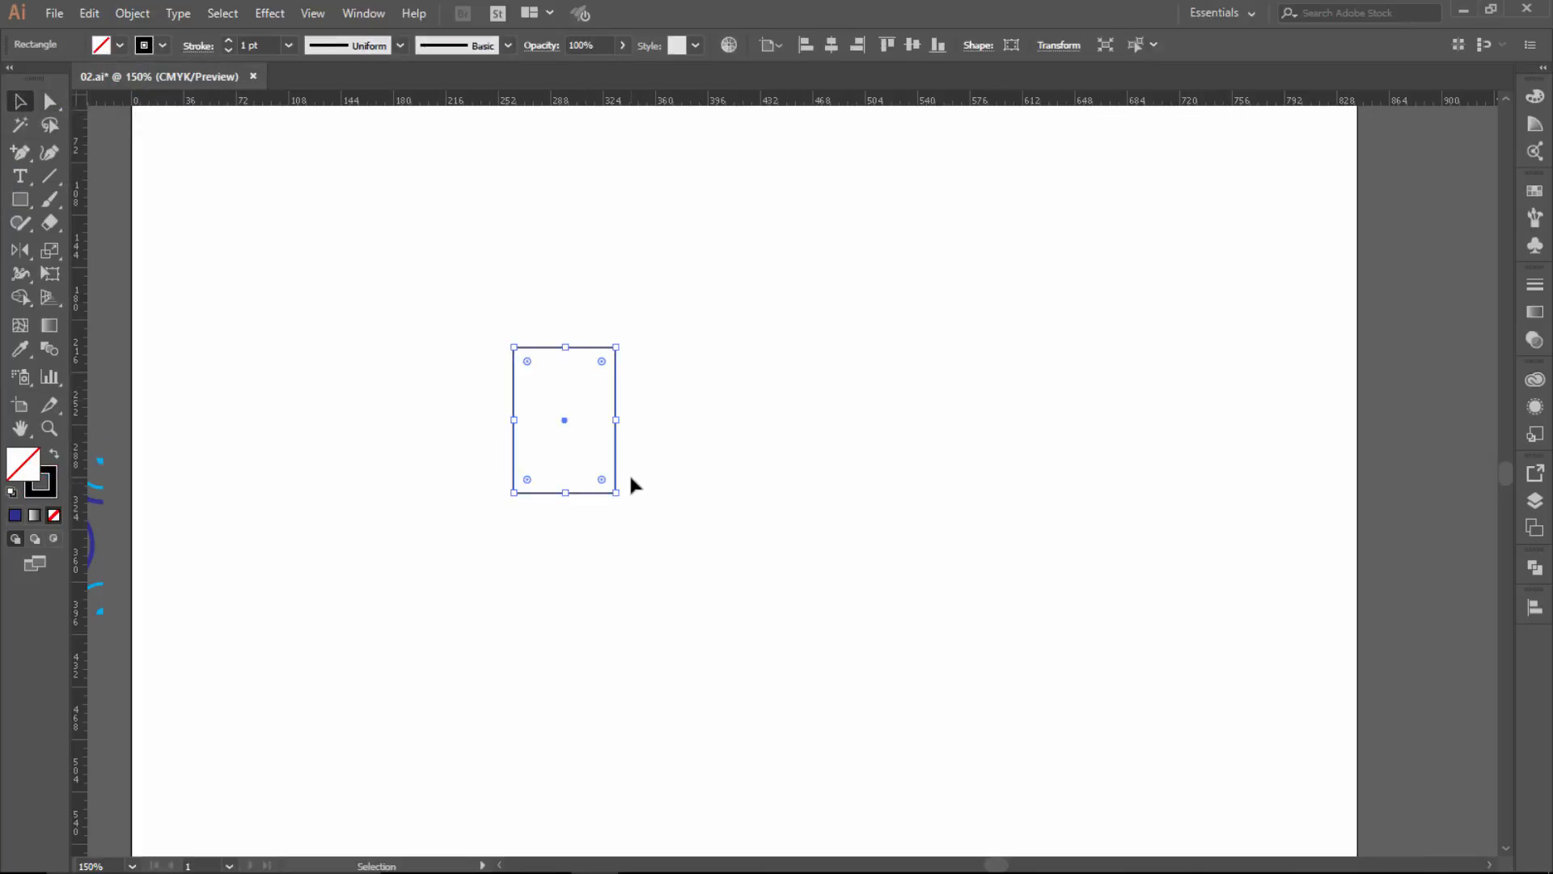
{"action": "left_click_drag", "start_coordinate": [565, 421], "coordinate": [641, 370]}
{"action": "left_click", "coordinate": [740, 452], "text": "ctrl"}
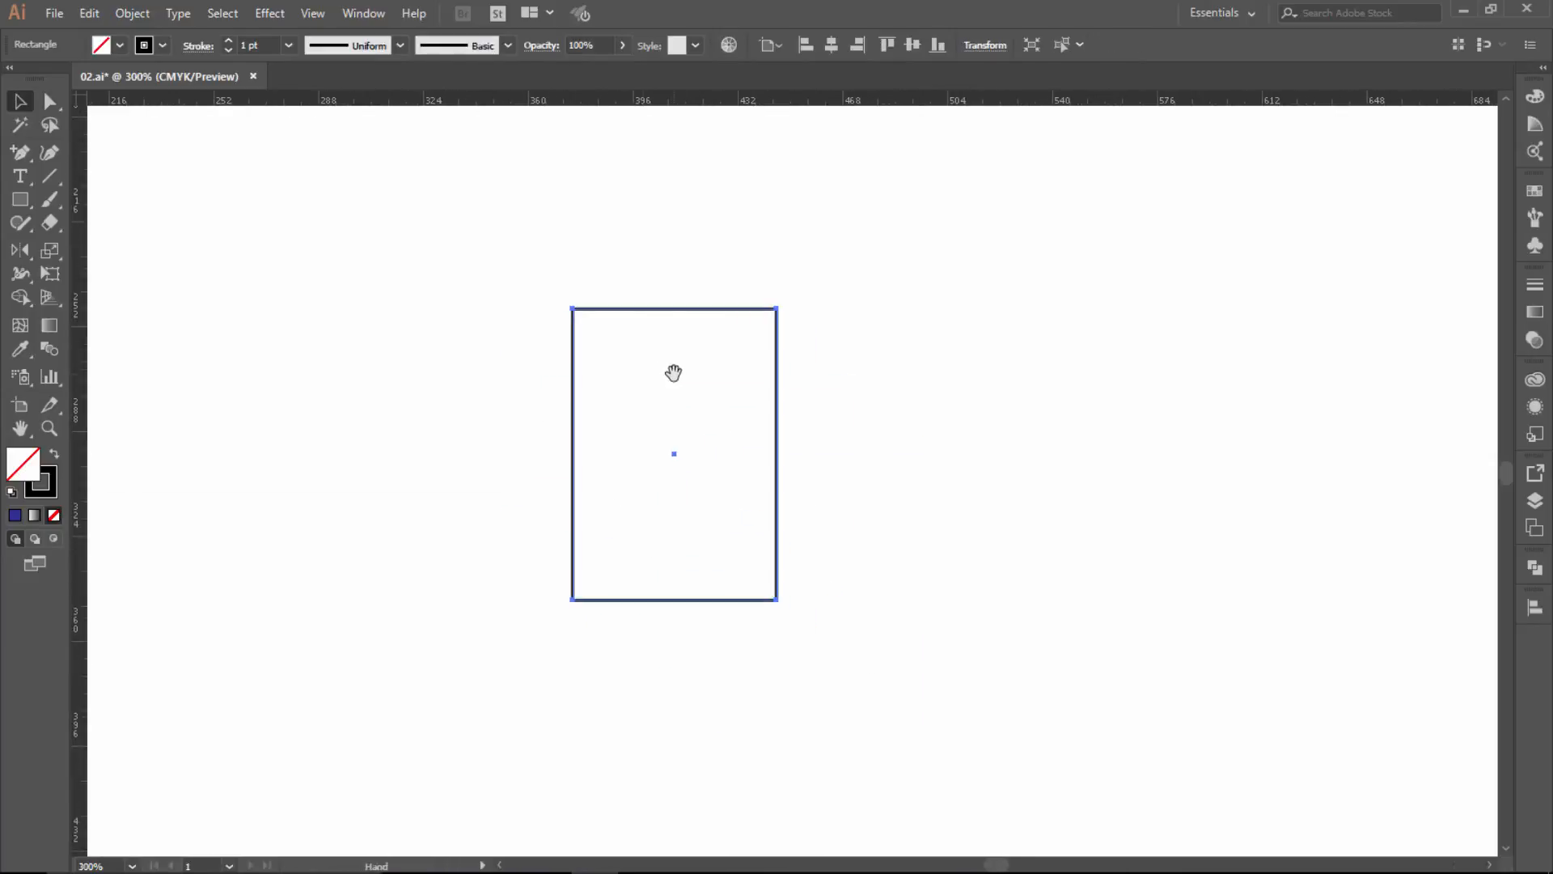
{"action": "left_click", "coordinate": [673, 374], "text": "ctrl"}
{"action": "left_click_drag", "start_coordinate": [701, 423], "coordinate": [593, 377]}
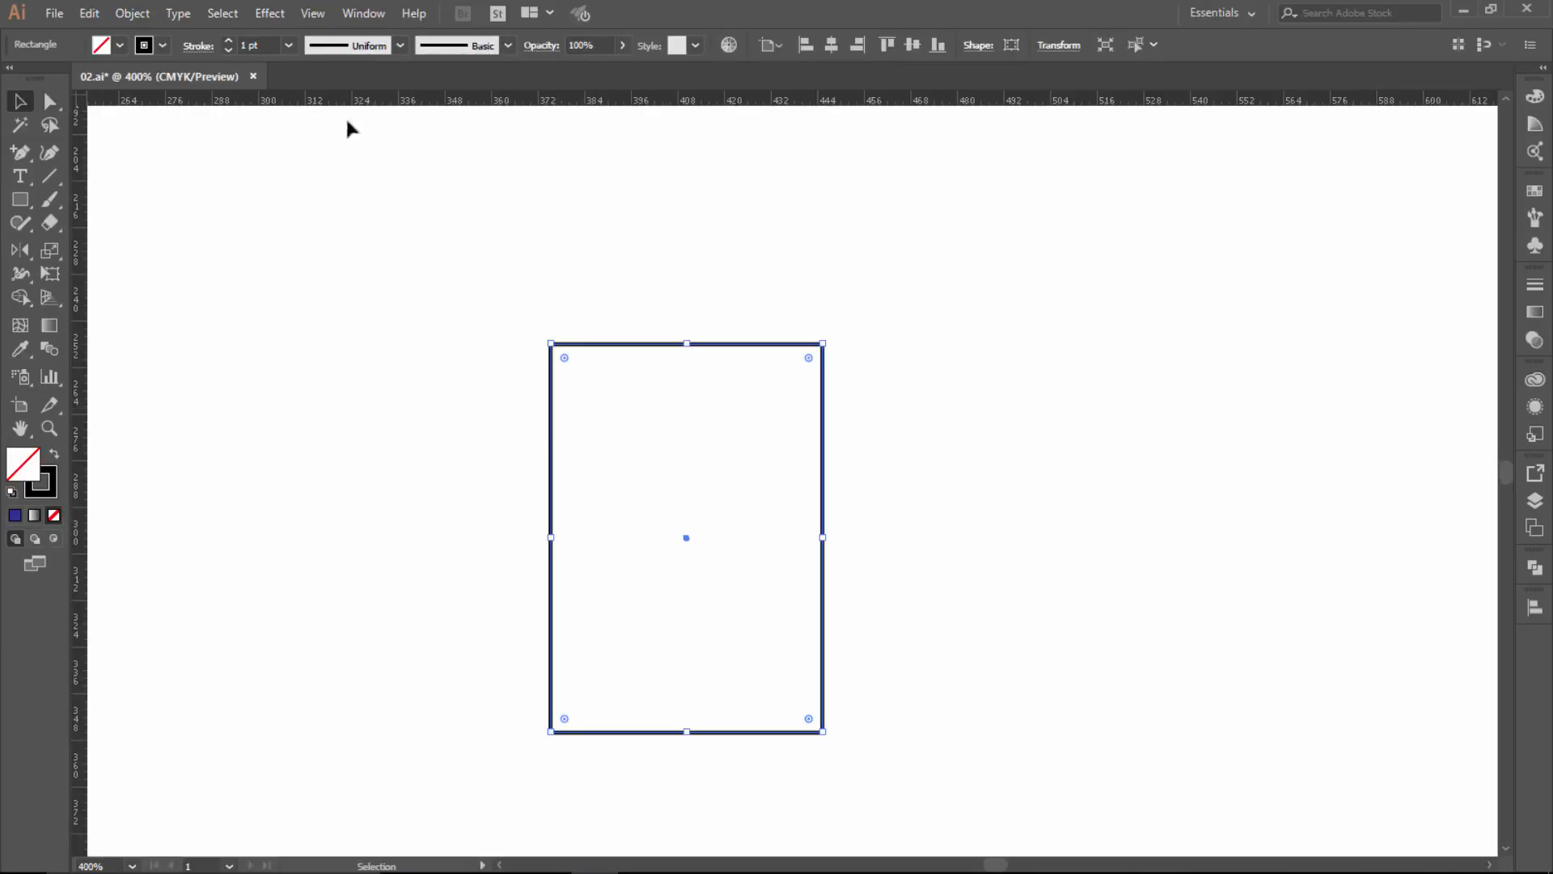
Draw a circle about 62 pt in diameter centred on the rectangle's upper-right corner with the Ellipse tool.
{"action": "left_click", "coordinate": [24, 202]}
{"action": "left_click", "coordinate": [27, 204]}
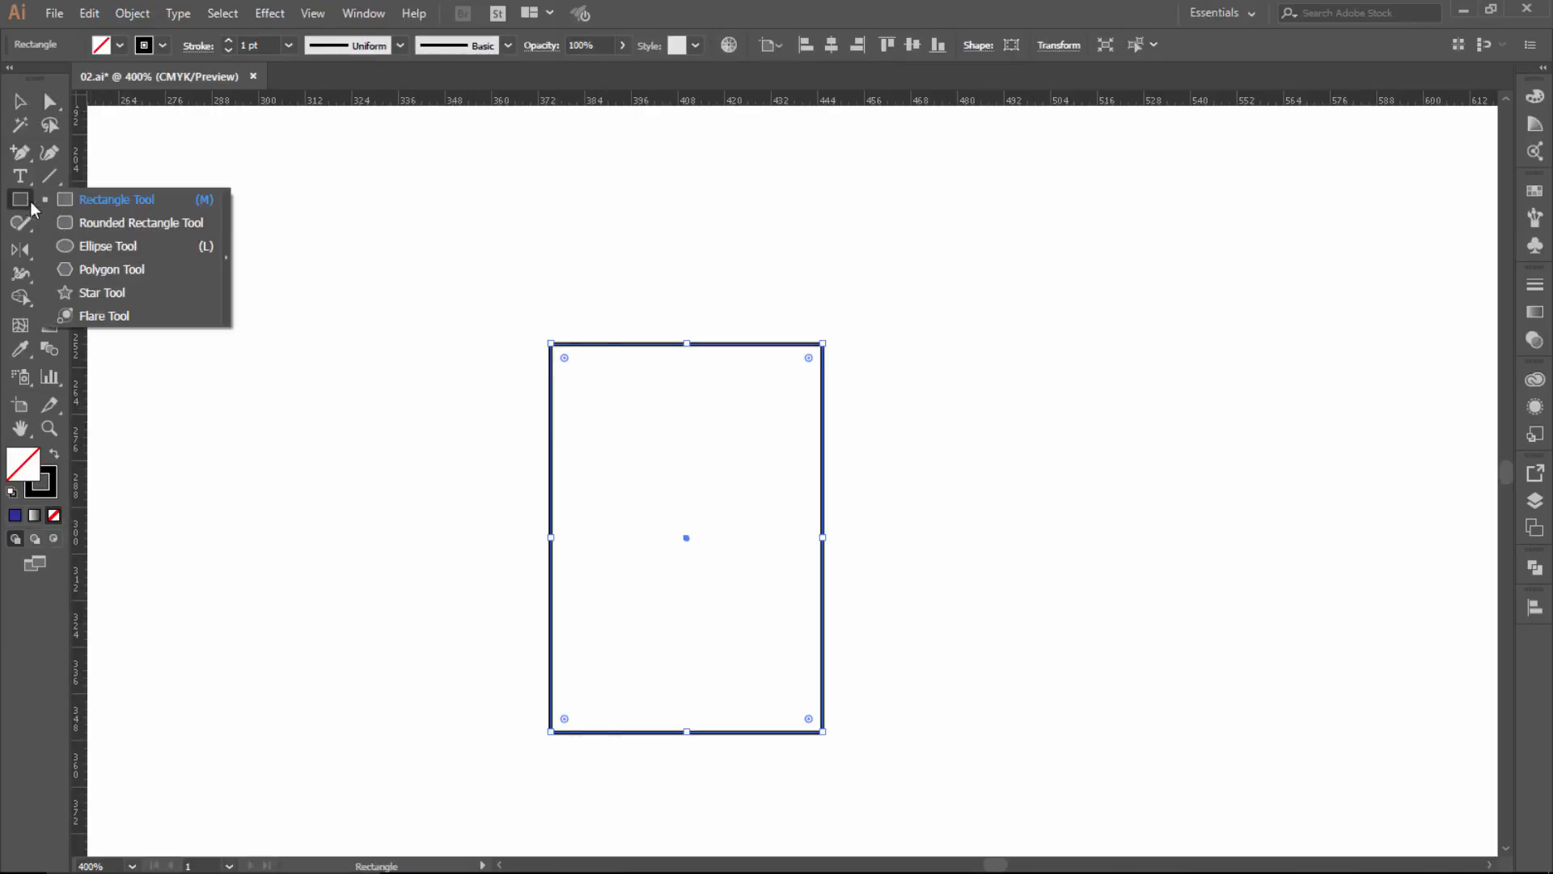
{"action": "left_click", "coordinate": [82, 248]}
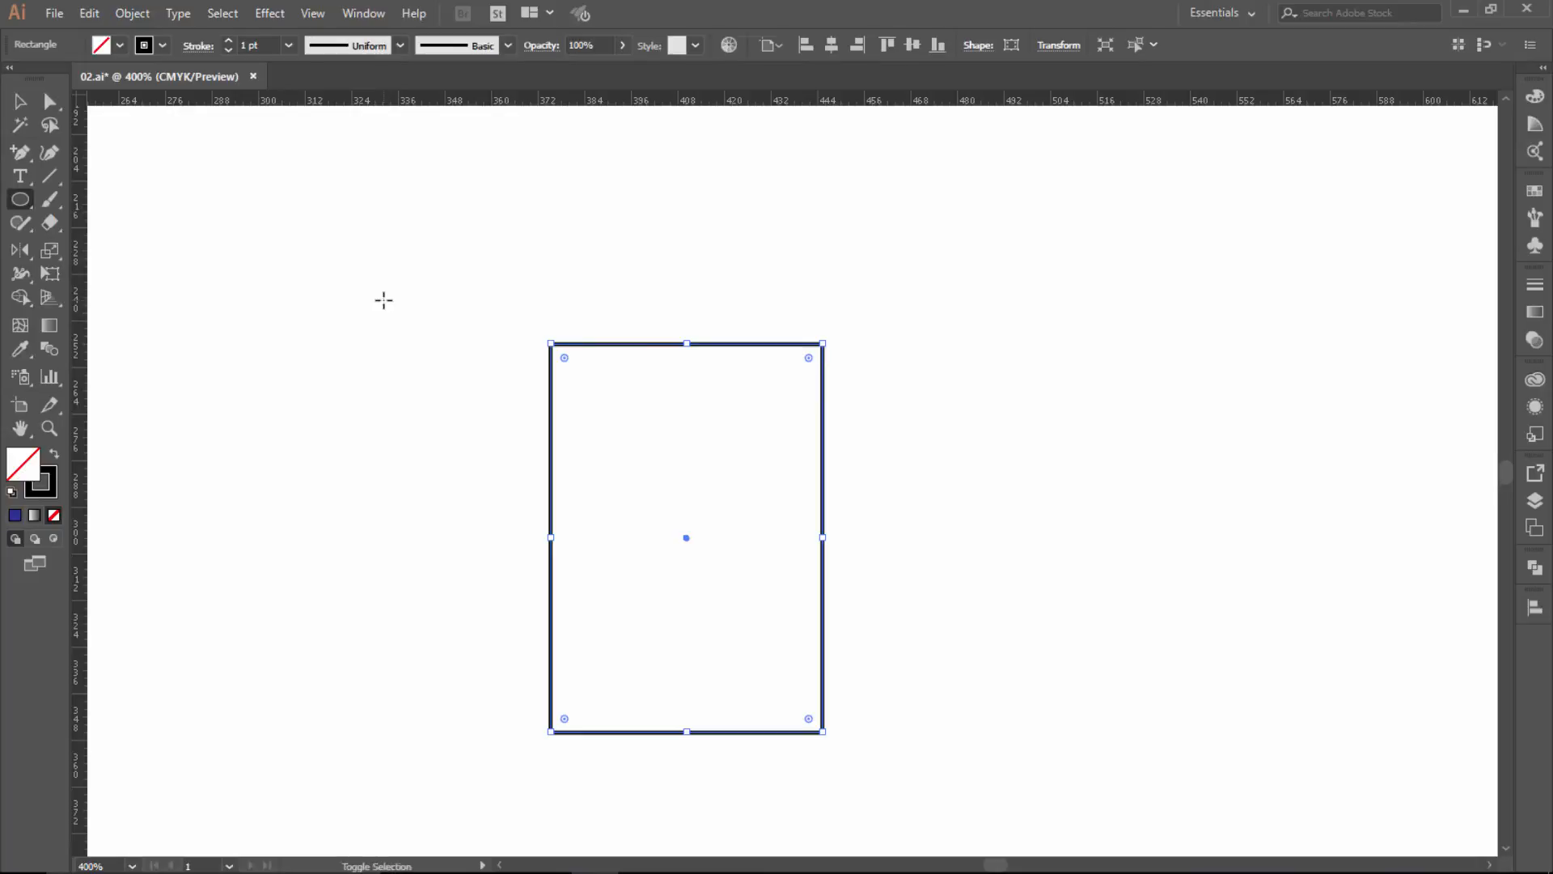
{"action": "key", "text": "ctrl+shift+a"}
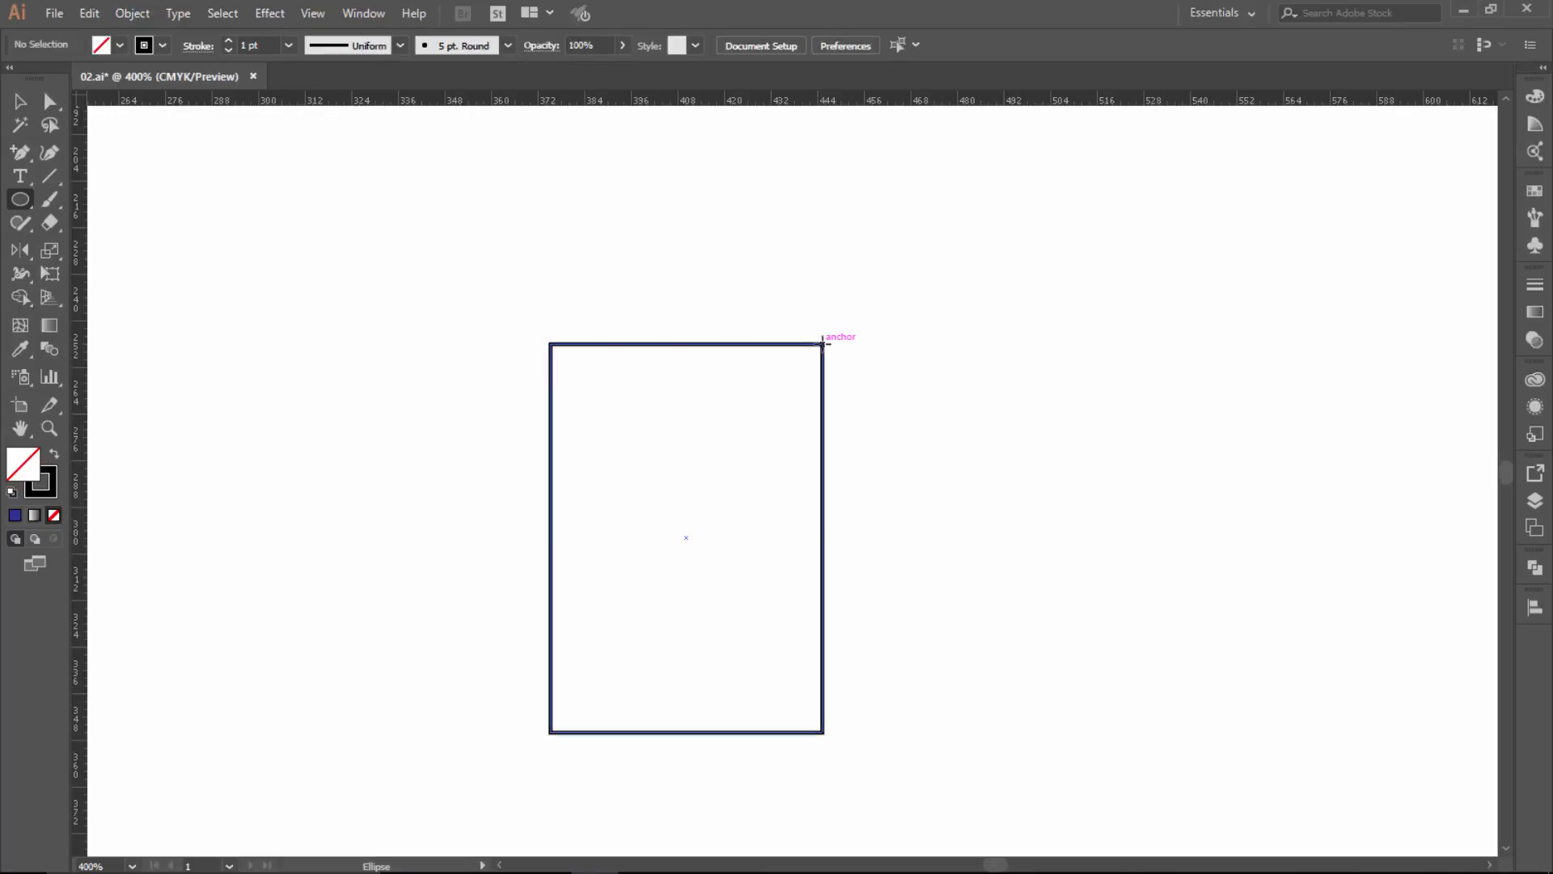
{"action": "left_click_drag", "start_coordinate": [823, 344], "coordinate": [944, 292]}
{"action": "key", "text": "alt"}
{"action": "key", "text": "shift"}
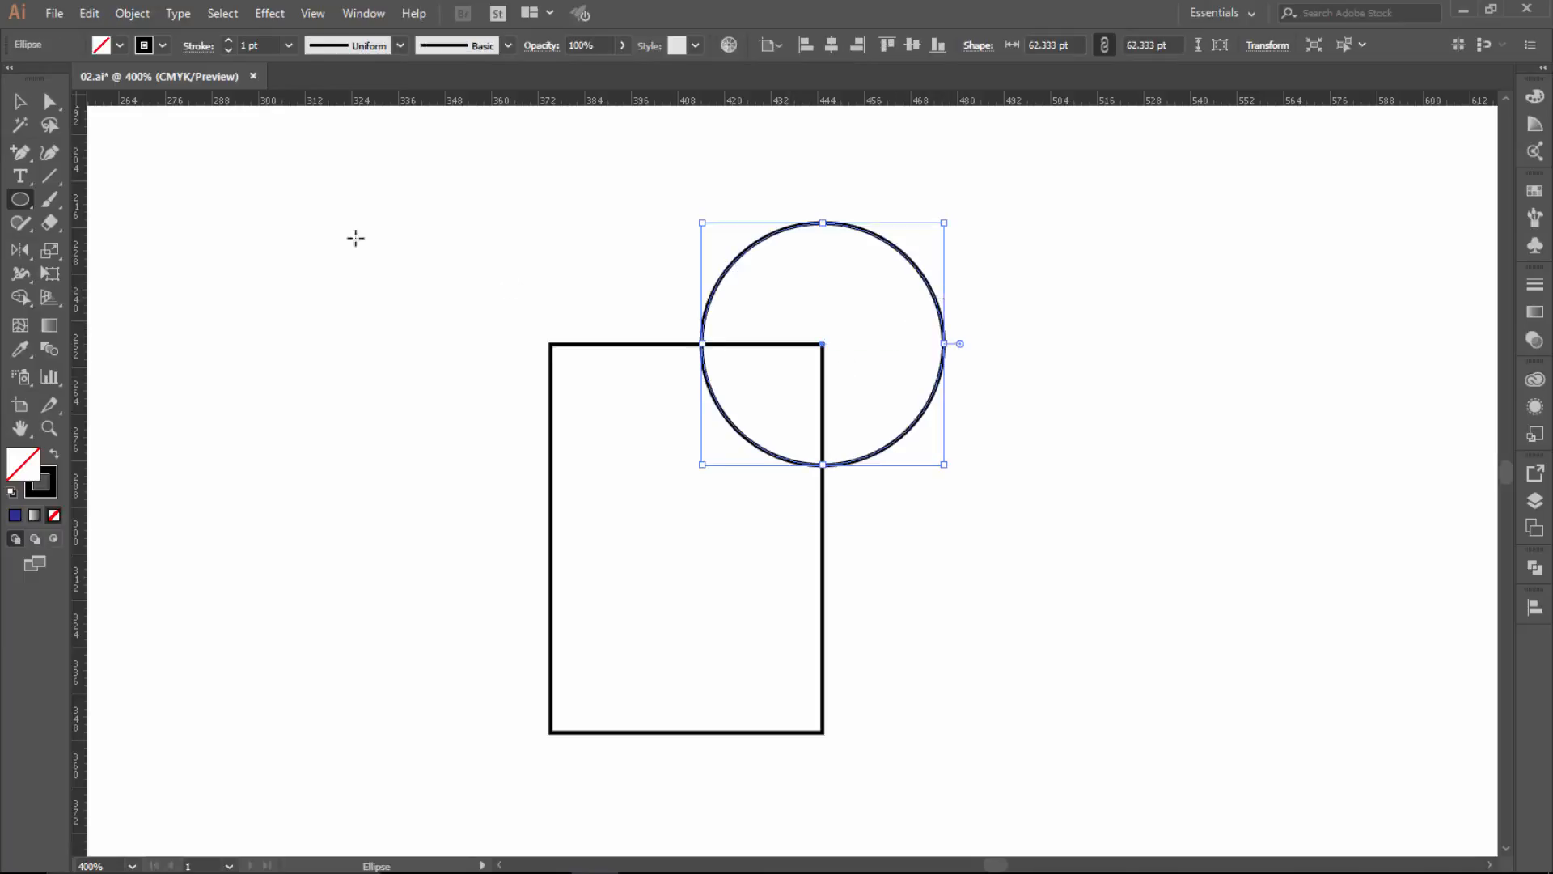
Paste a copy of the circle in front and scale it from its centre to about 43 pt.
{"action": "left_click", "coordinate": [21, 101]}
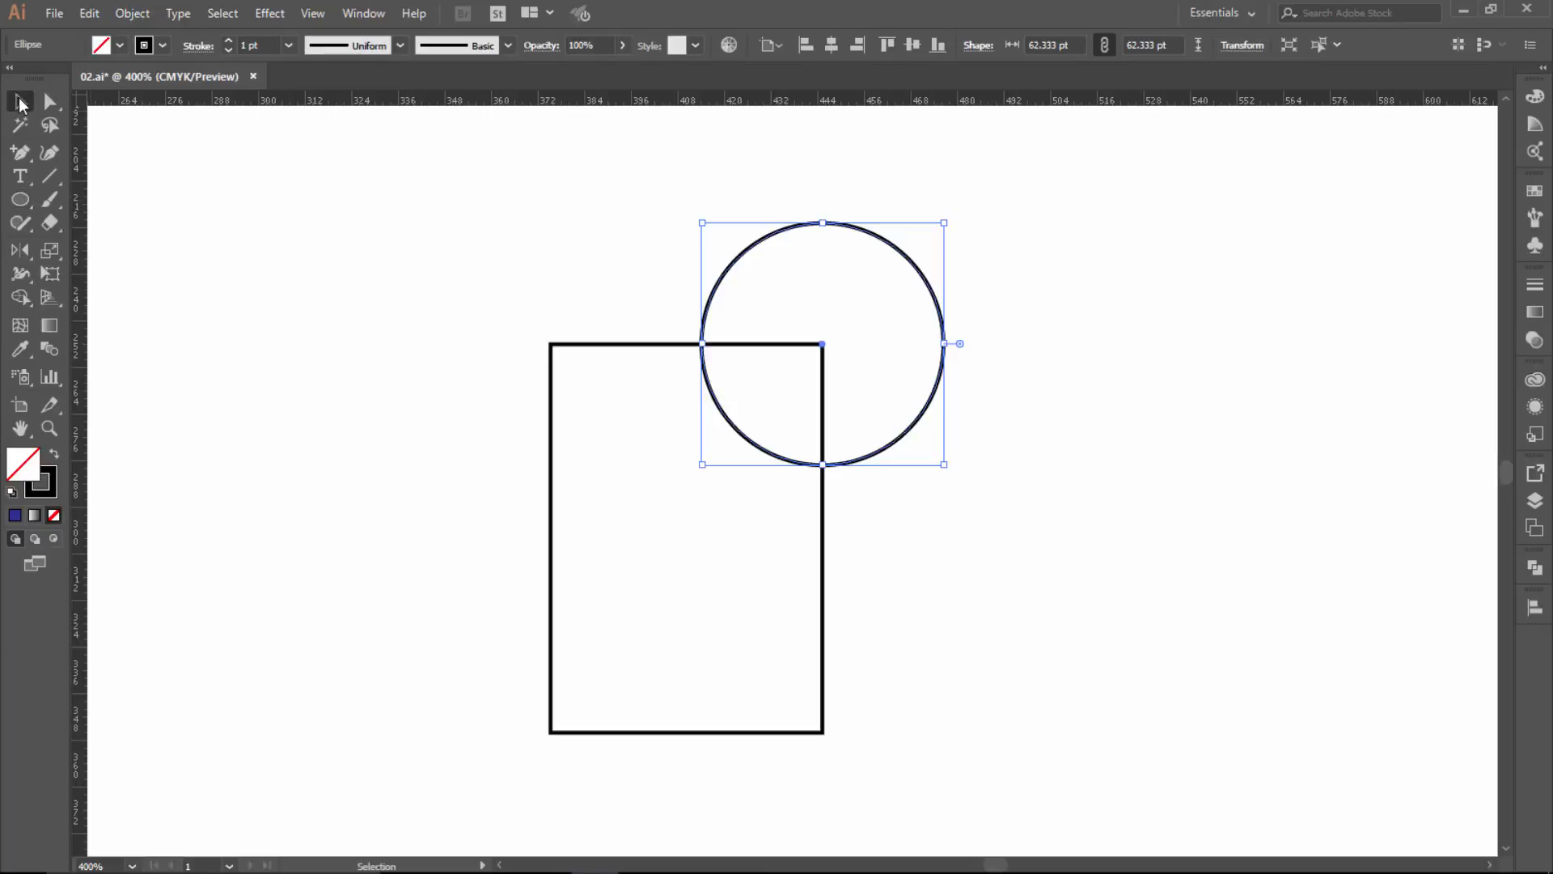
{"action": "left_click", "coordinate": [89, 15]}
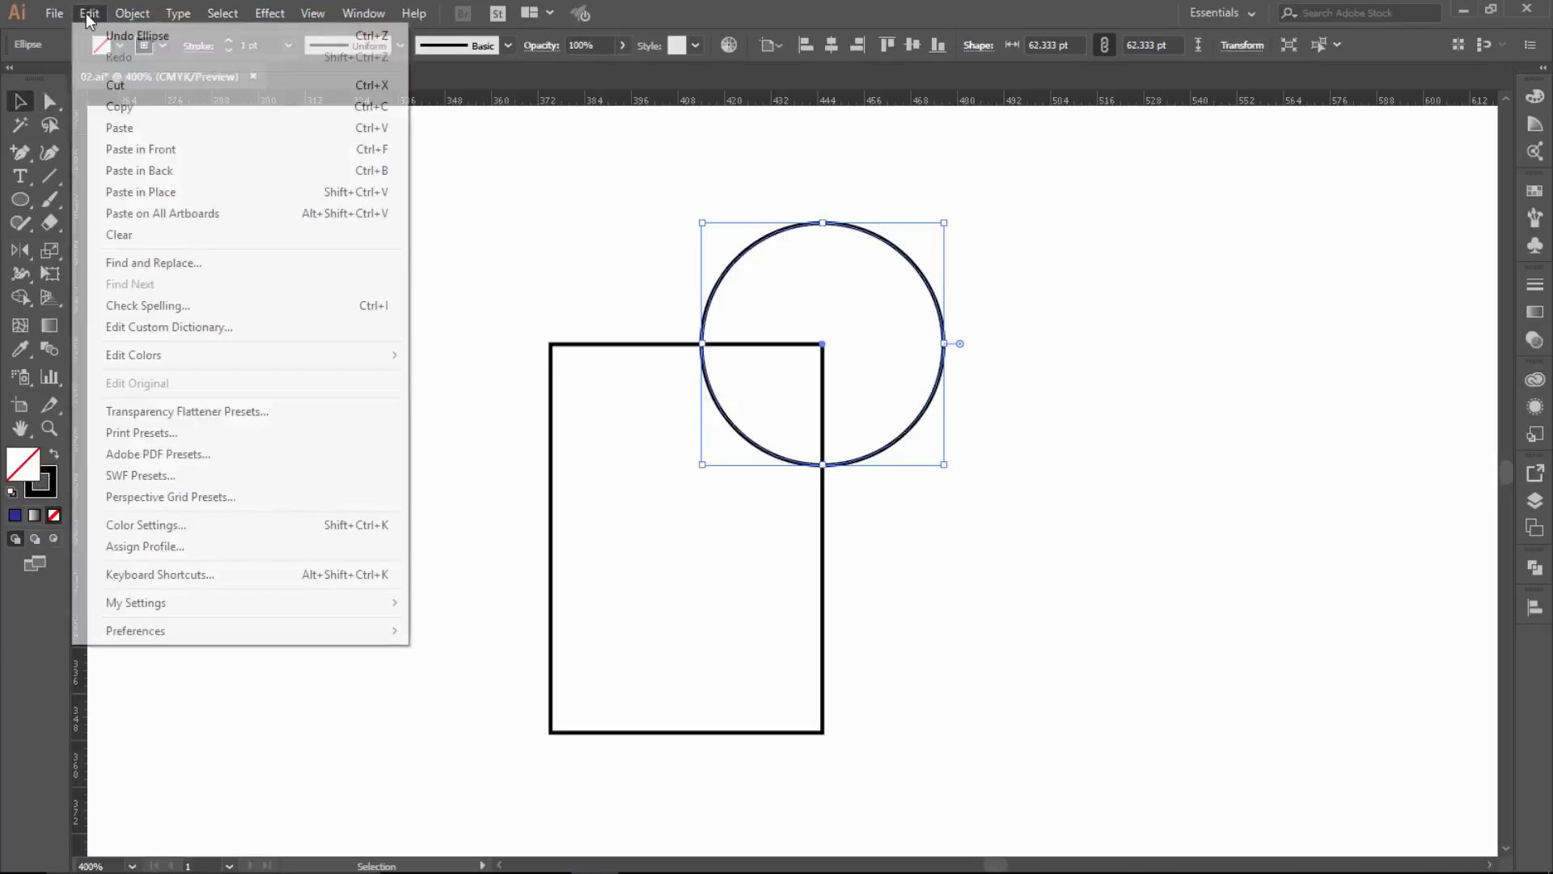
{"action": "left_click", "coordinate": [128, 109]}
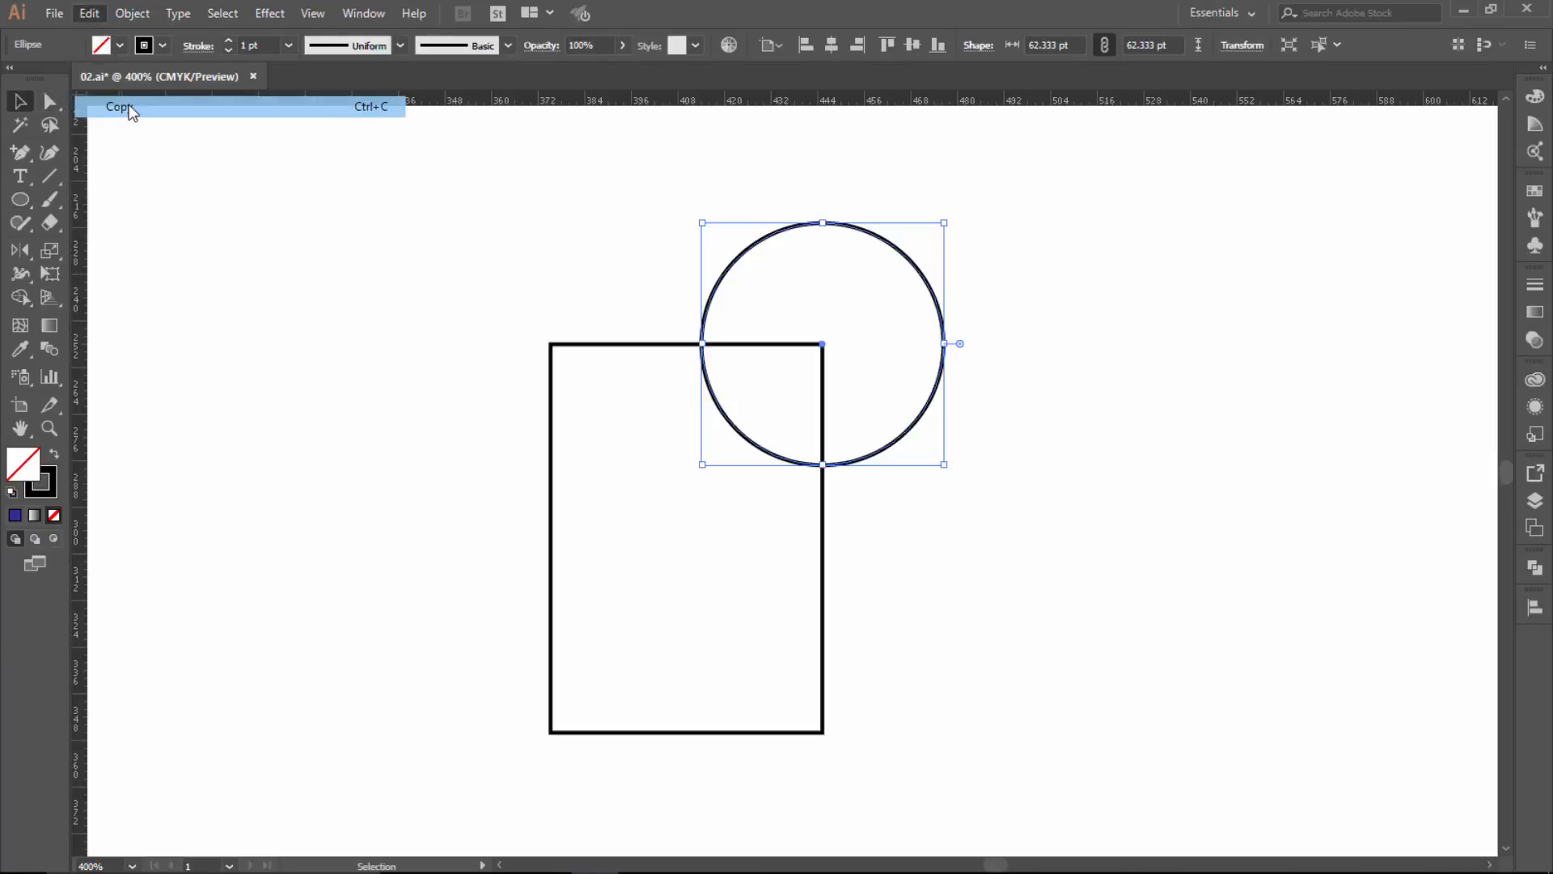
{"action": "left_click", "coordinate": [89, 14]}
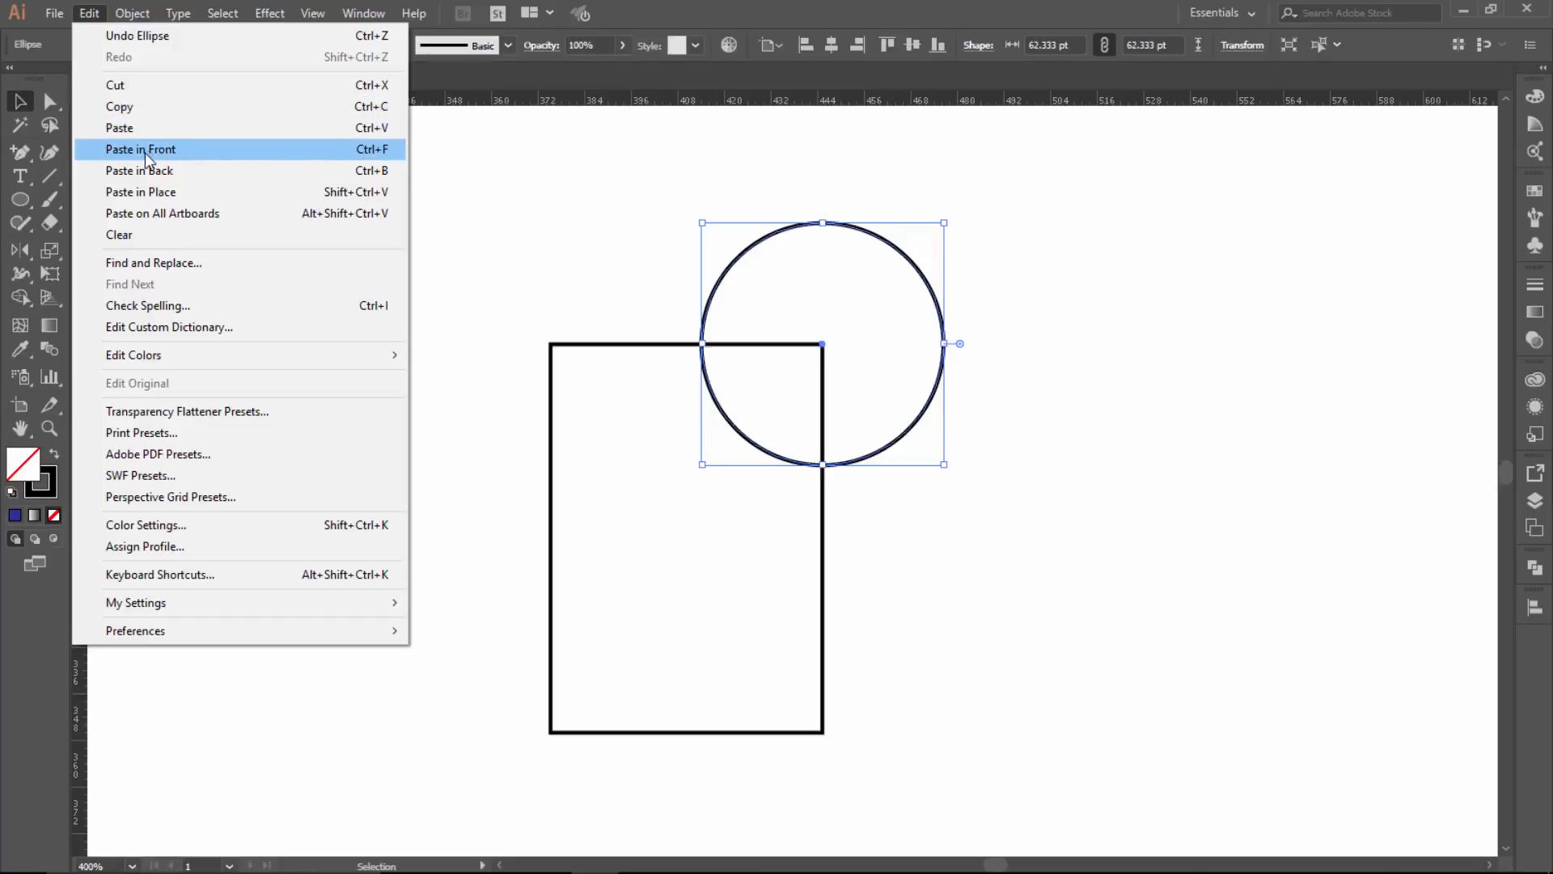
{"action": "left_click", "coordinate": [358, 150]}
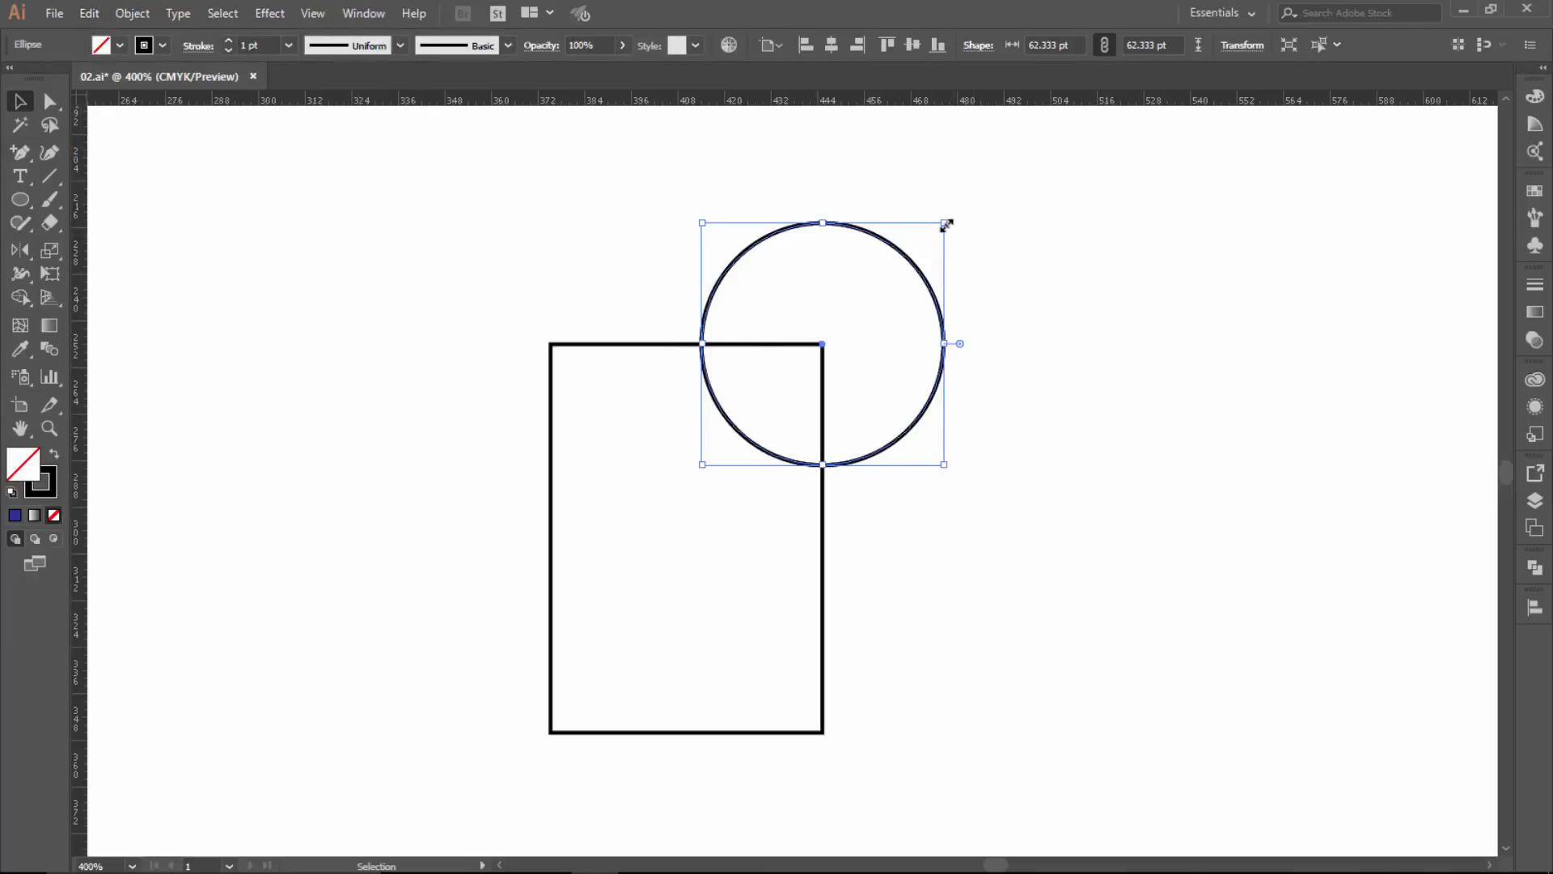
{"action": "left_click_drag", "start_coordinate": [946, 225], "coordinate": [920, 263]}
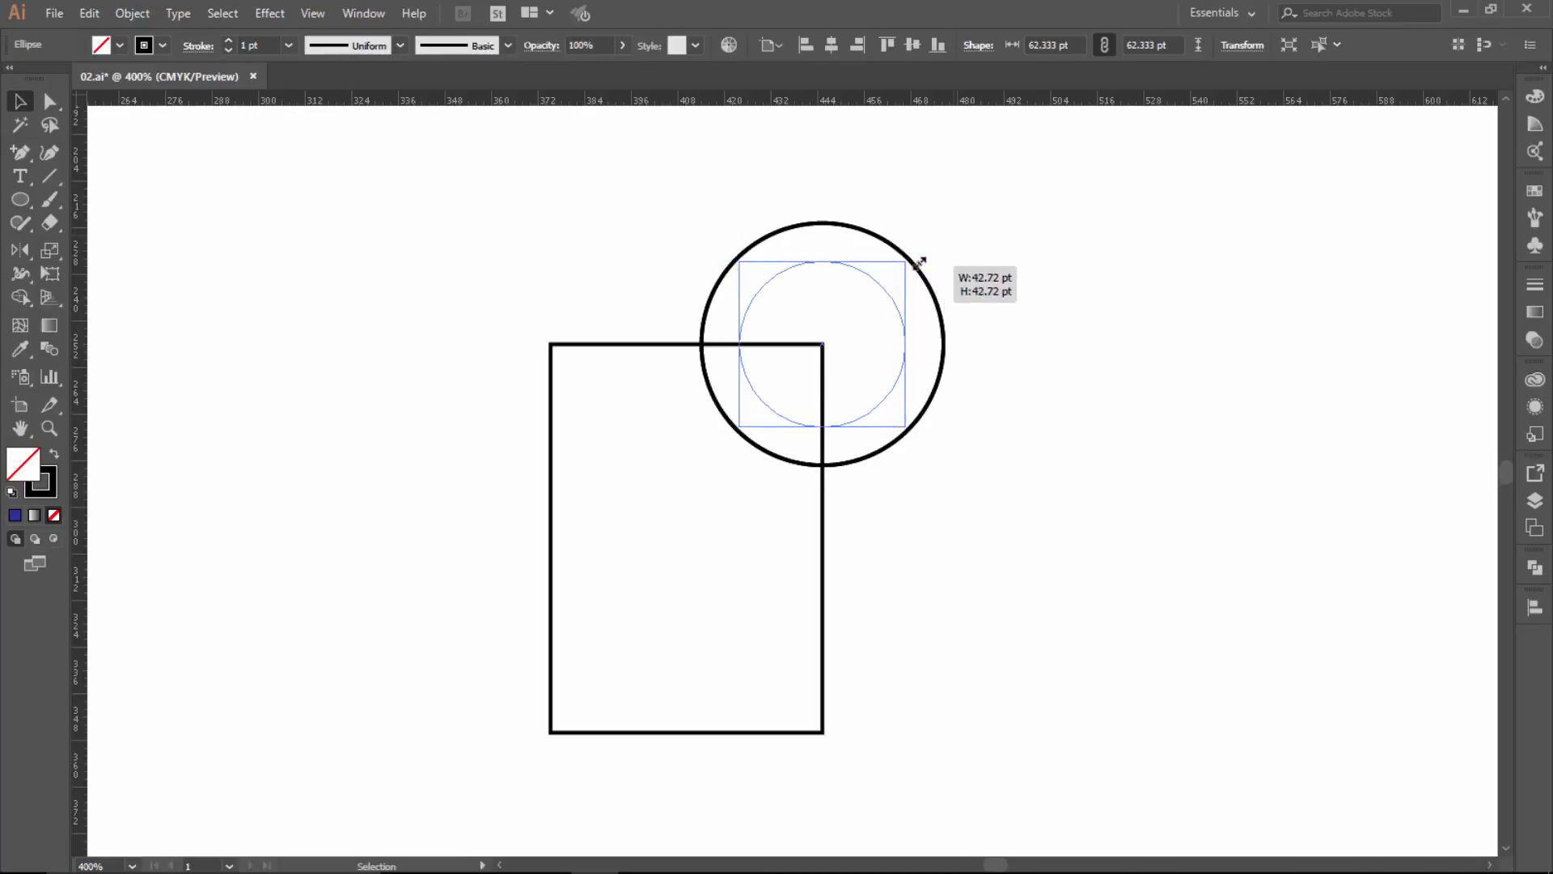
{"action": "left_click_drag", "start_coordinate": [920, 263], "coordinate": [920, 262]}
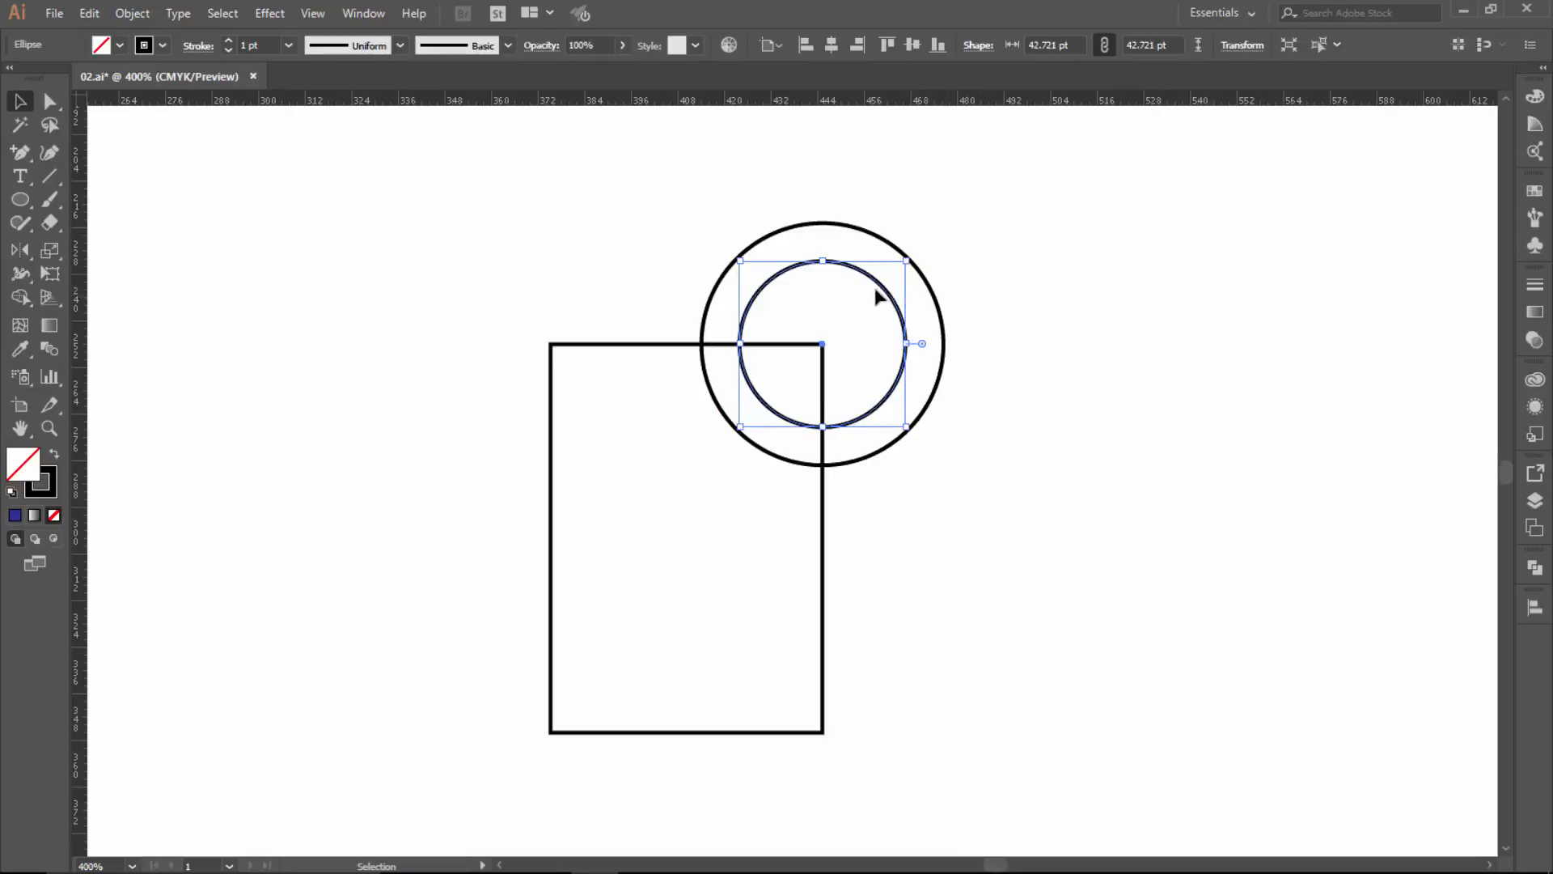
Add a third concentric circle scaled to about 16 pt and swap its stroke and fill for a solid black dot.
{"action": "key", "text": "a"}
{"action": "key", "text": "ctrl"}
{"action": "left_click_drag", "start_coordinate": [906, 261], "coordinate": [857, 314]}
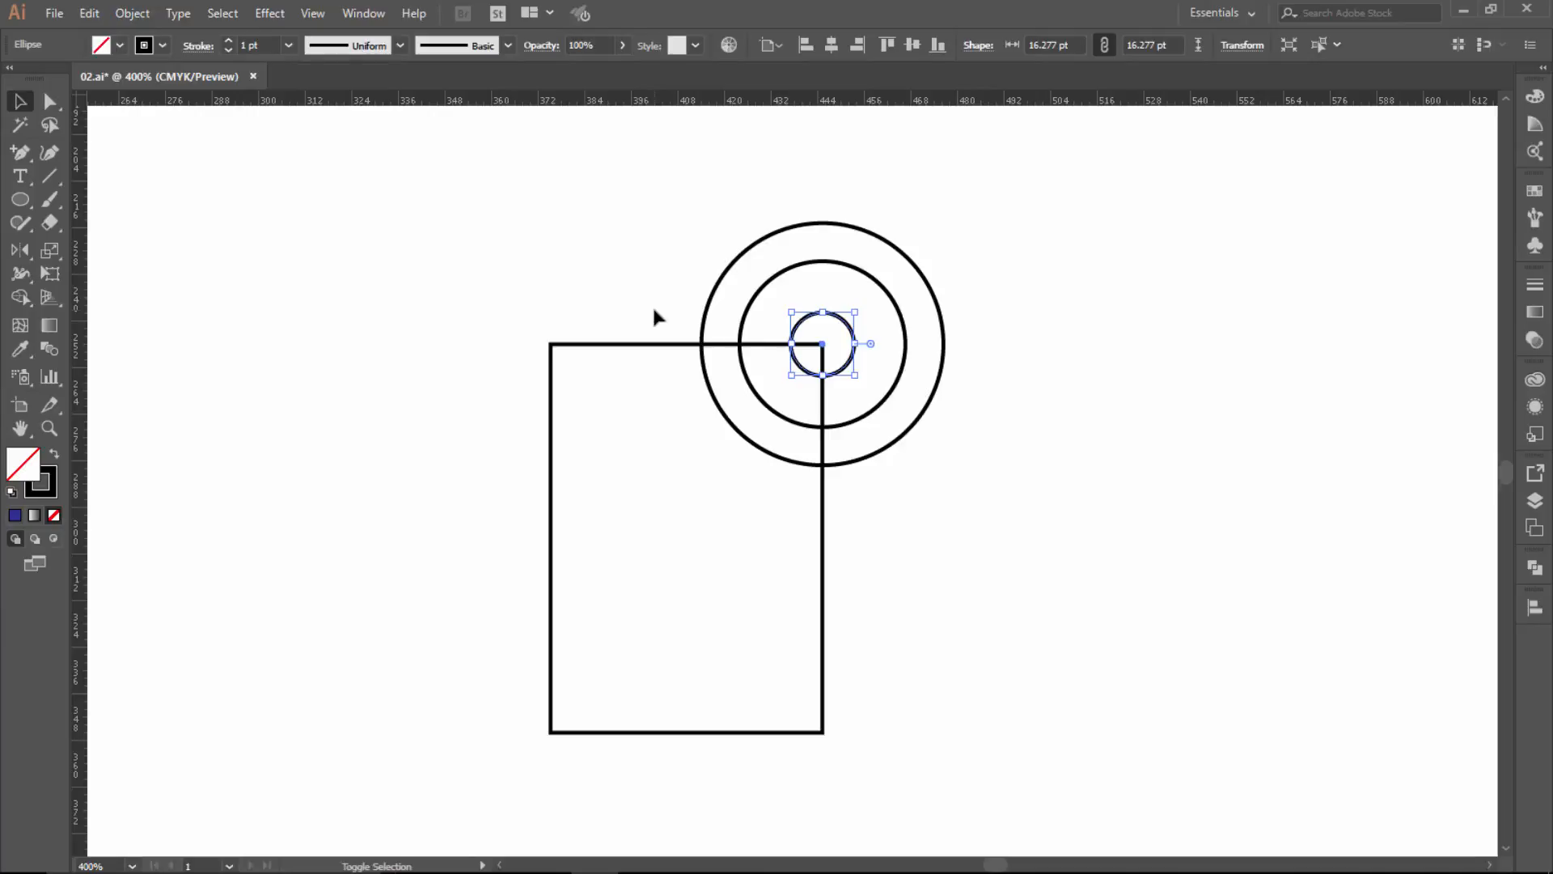
{"action": "key", "text": "shift+x"}
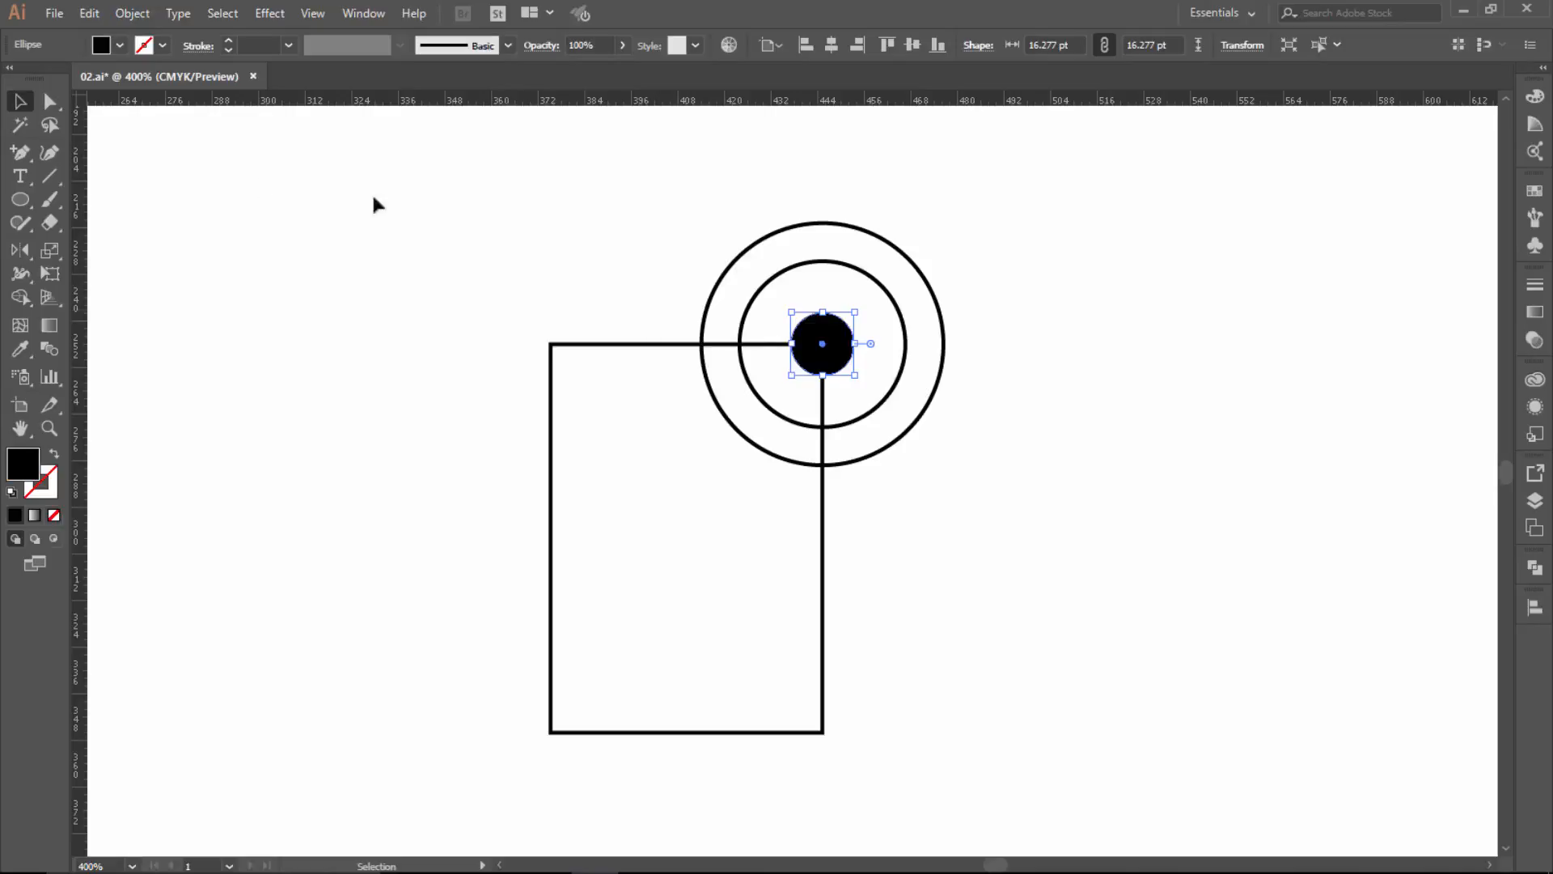
{"action": "left_click", "coordinate": [894, 549]}
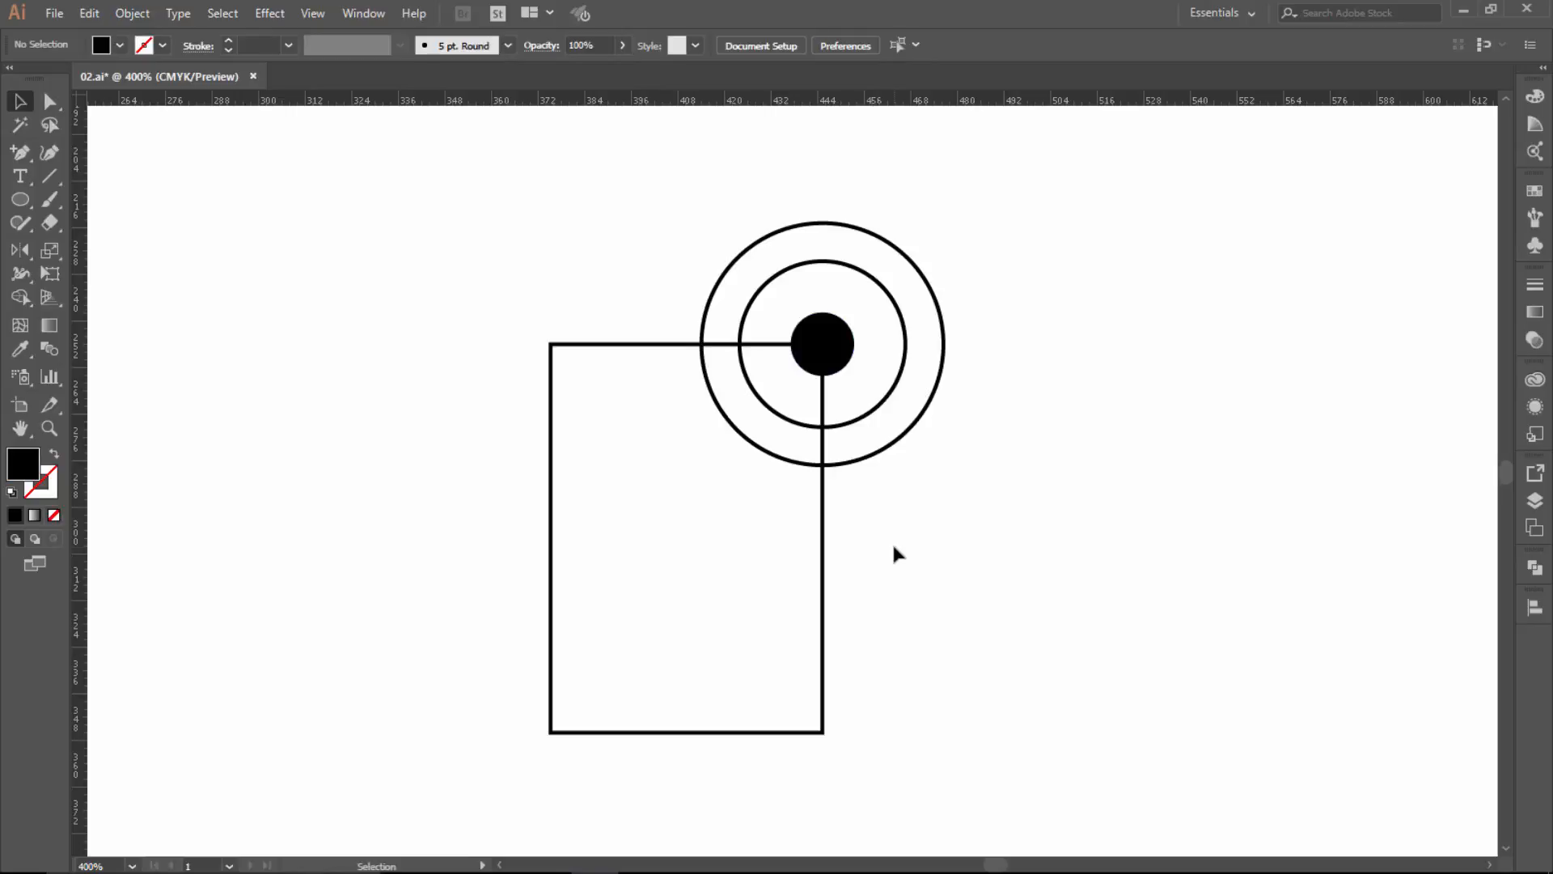
Set the stroke weight of the outer circle to 3 pt and of the middle circle to 2 pt.
{"action": "left_click", "coordinate": [768, 238]}
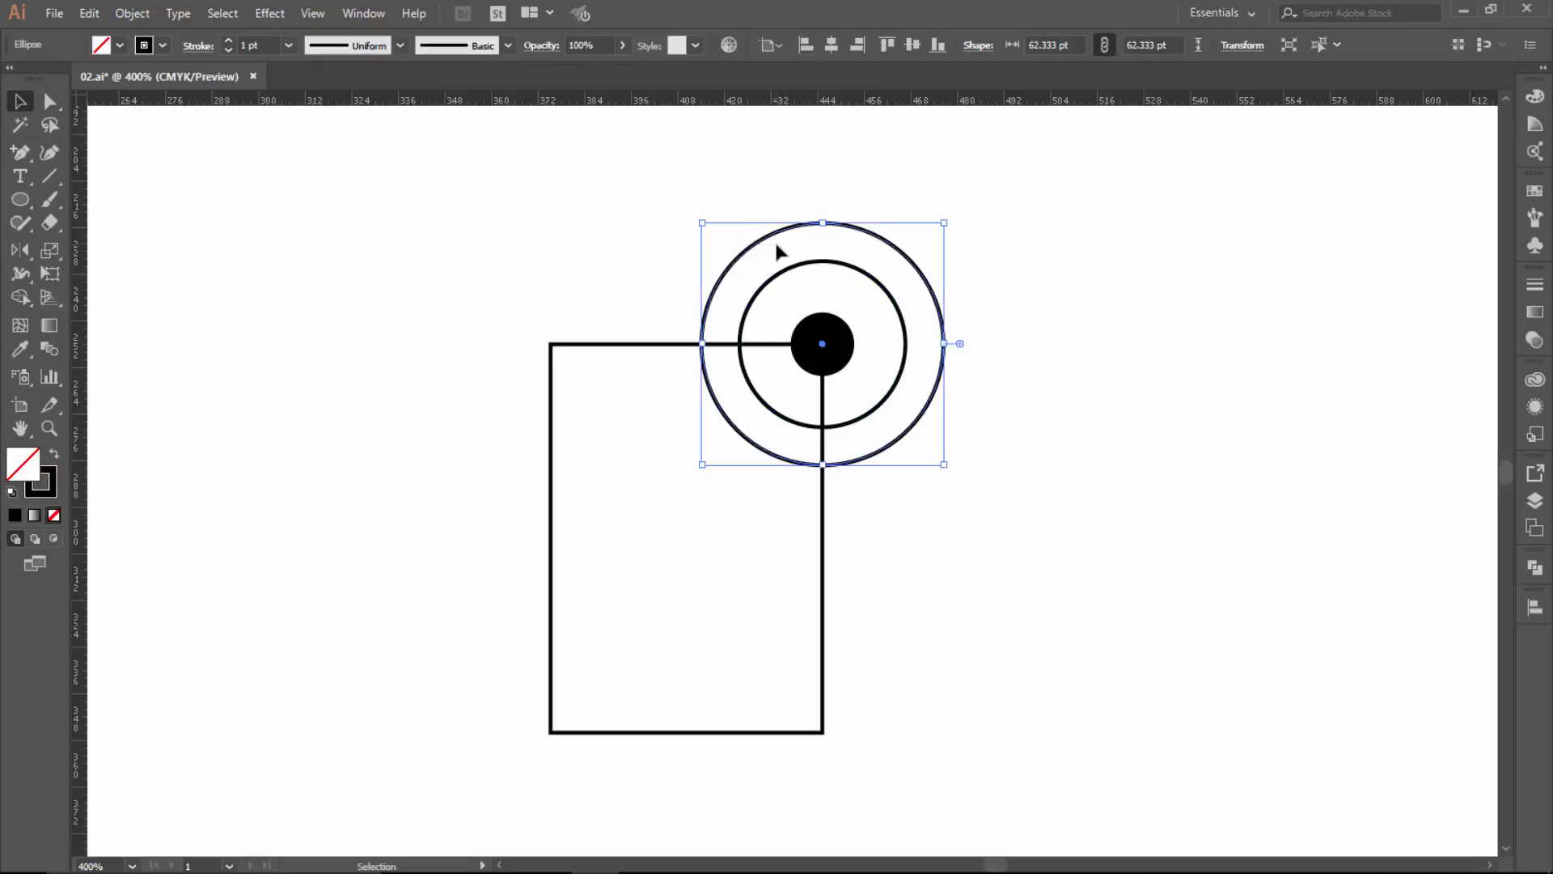
{"action": "left_click", "coordinate": [230, 41]}
{"action": "left_click", "coordinate": [230, 41]}
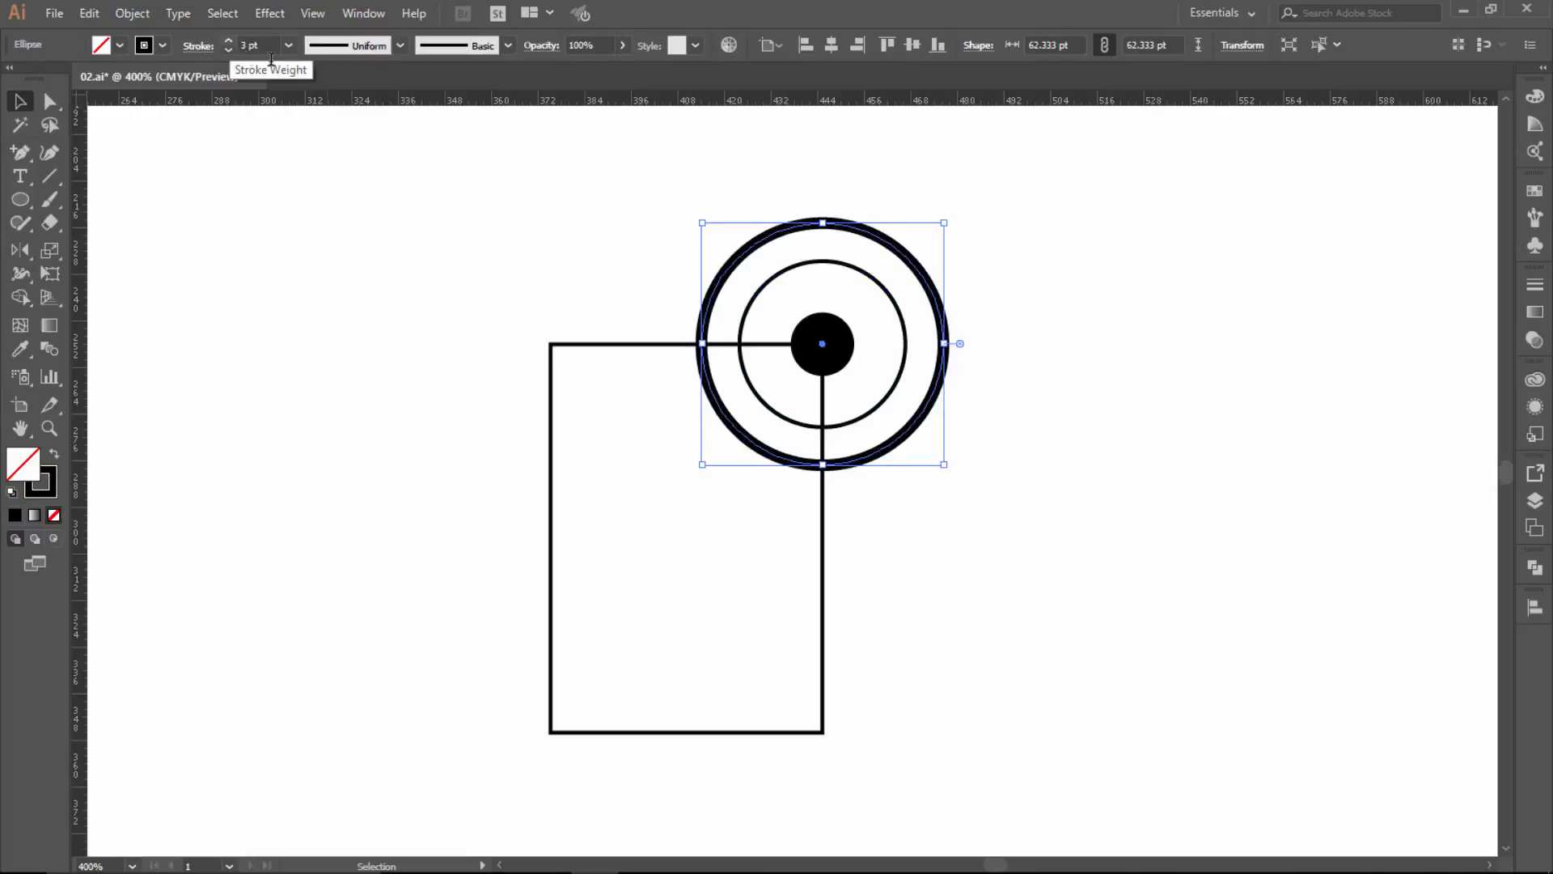
{"action": "left_click", "coordinate": [776, 287]}
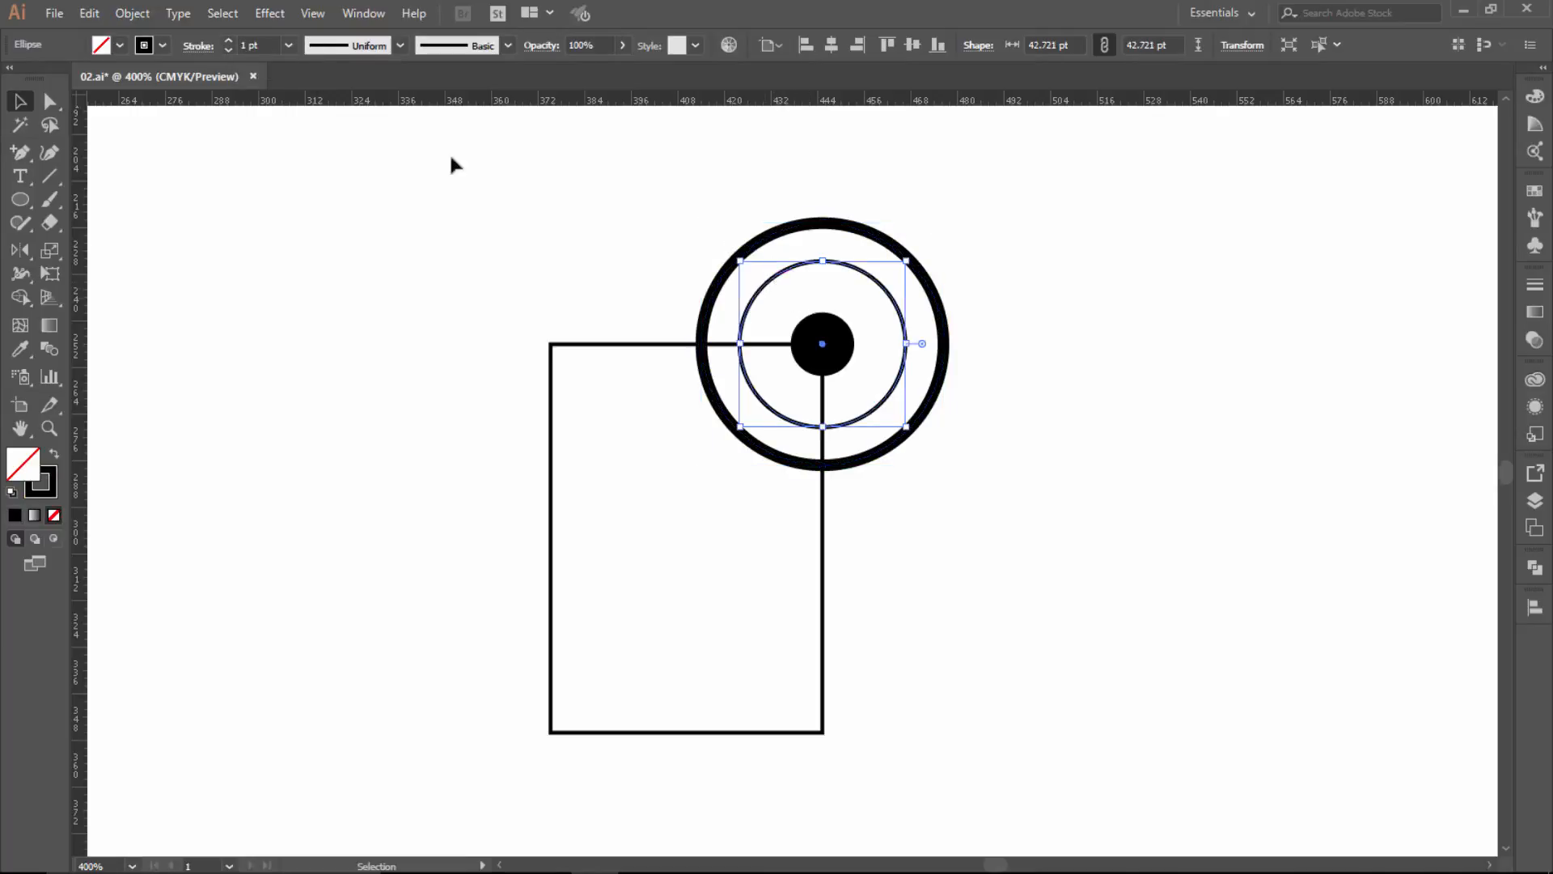
{"action": "left_click", "coordinate": [229, 41]}
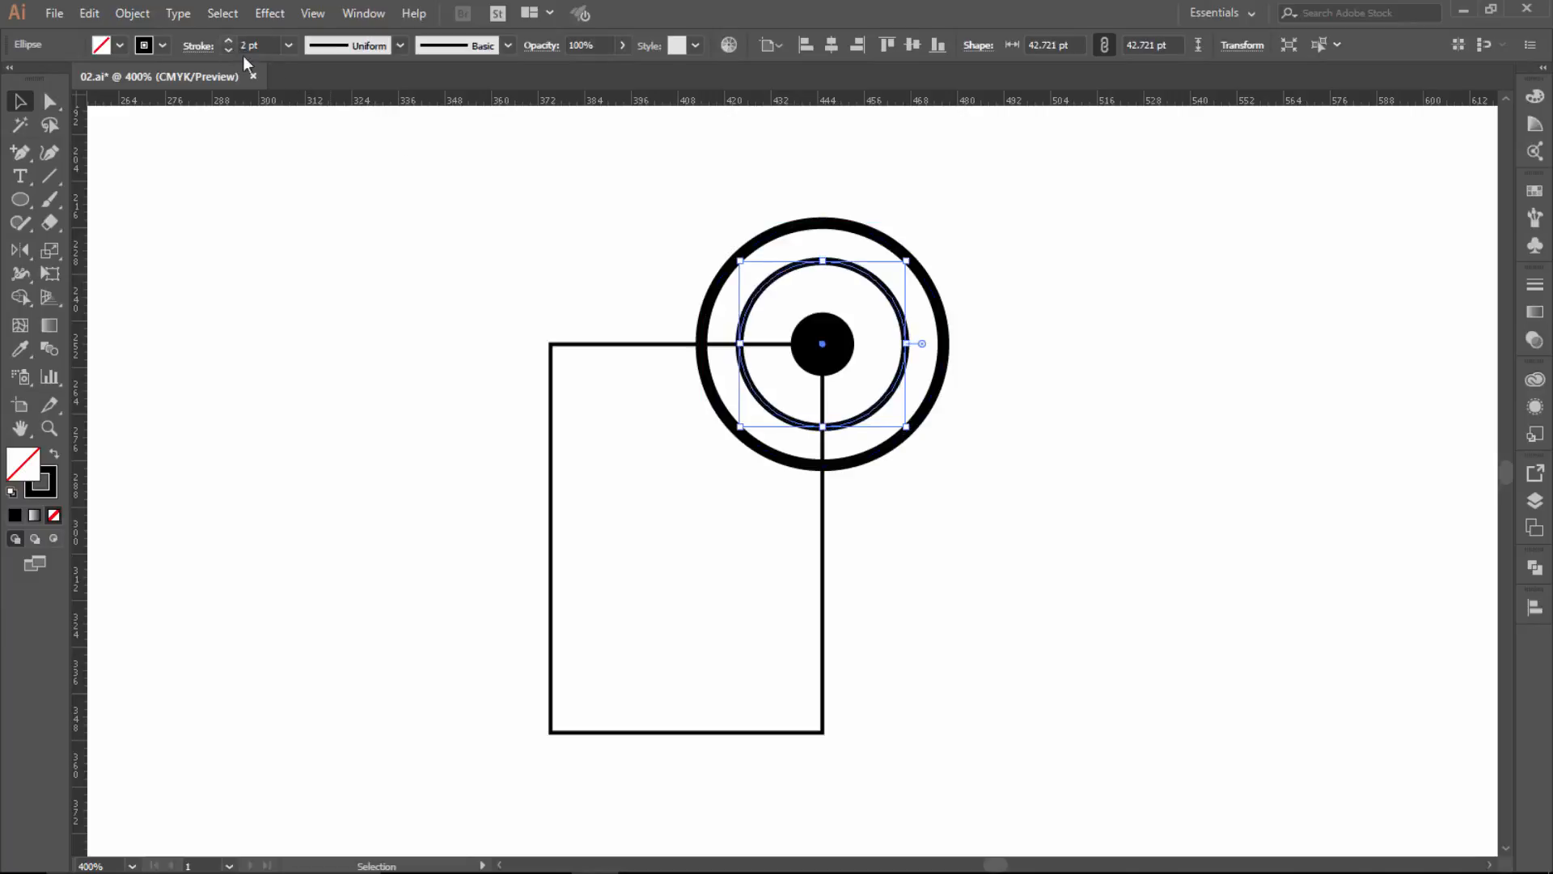
{"action": "left_click", "coordinate": [985, 427]}
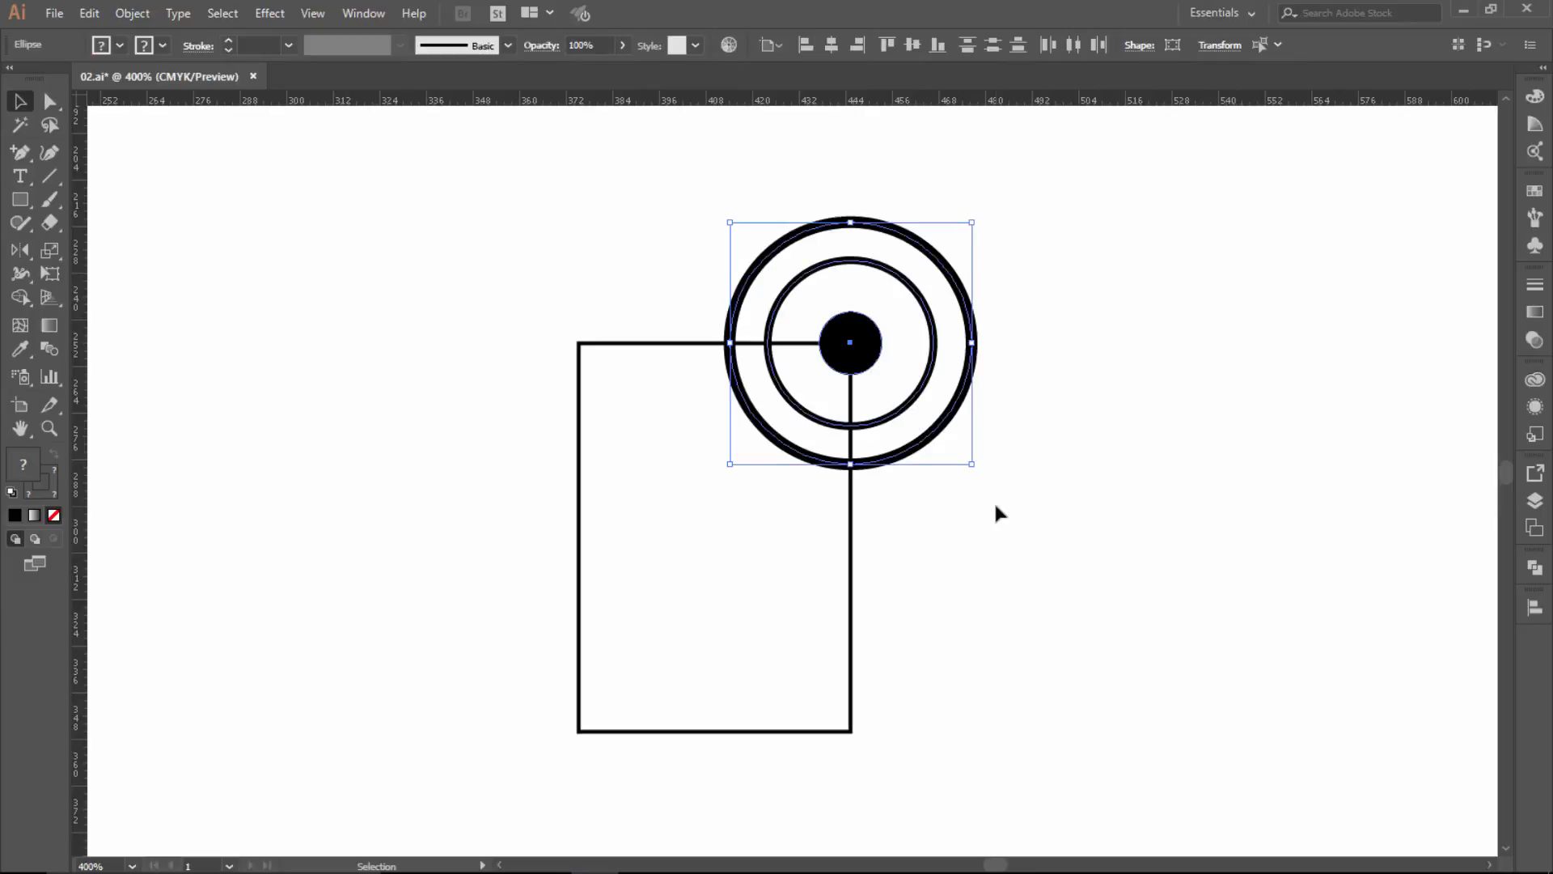
Scale the two outer rings down together from their centre, making the larger one about 52 pt, leaving out the solid dot.
{"action": "left_click", "coordinate": [993, 500]}
{"action": "left_click_drag", "start_coordinate": [990, 269], "coordinate": [938, 314]}
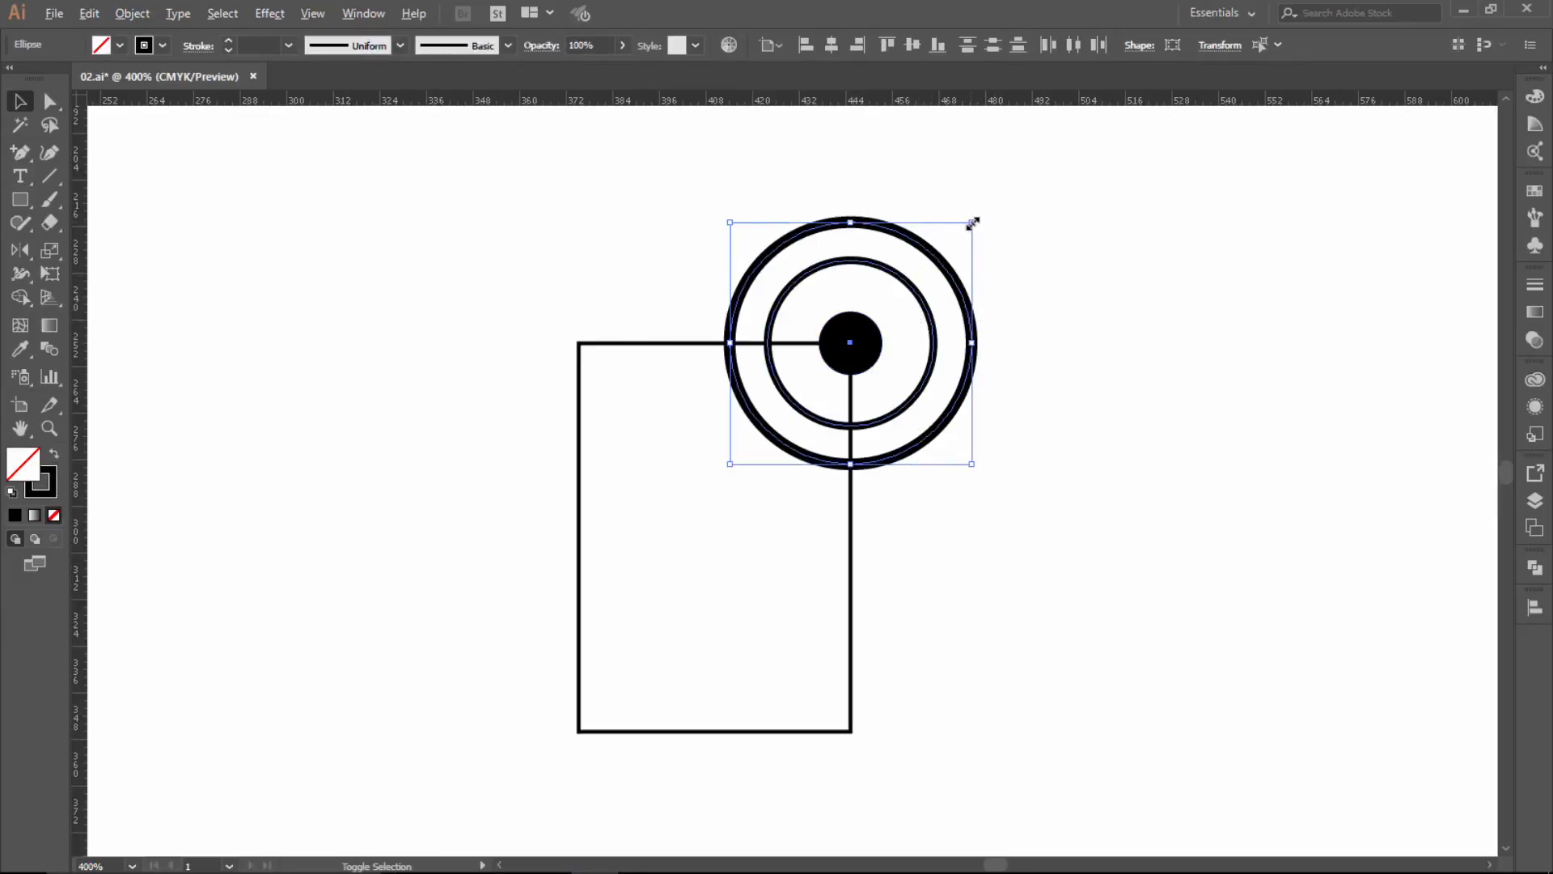
{"action": "left_click_drag", "start_coordinate": [973, 222], "coordinate": [955, 238]}
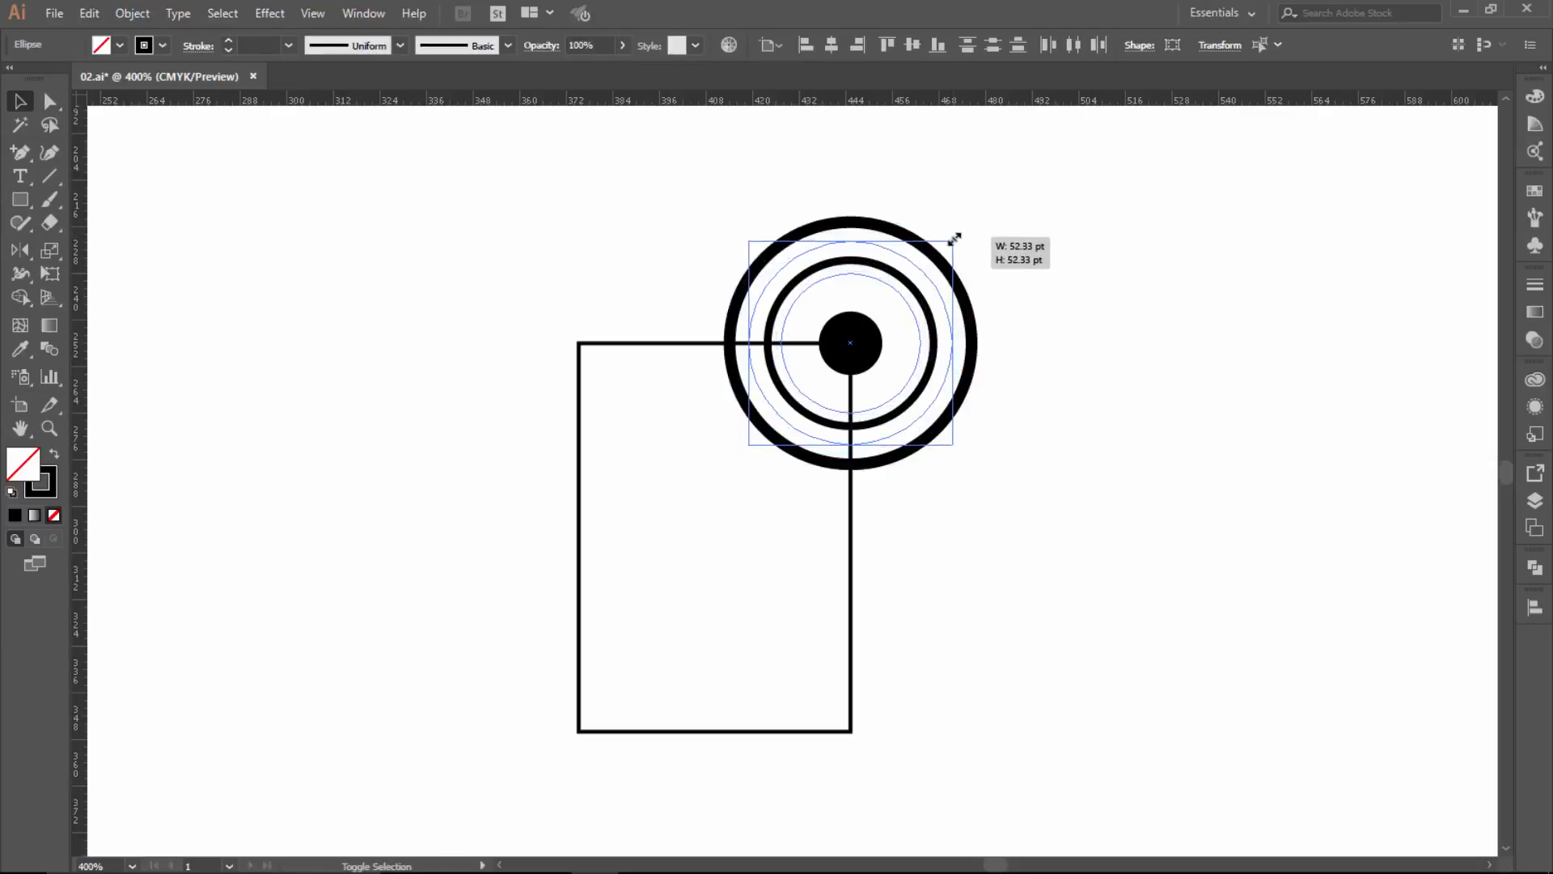
{"action": "left_click_drag", "start_coordinate": [954, 241], "coordinate": [953, 242]}
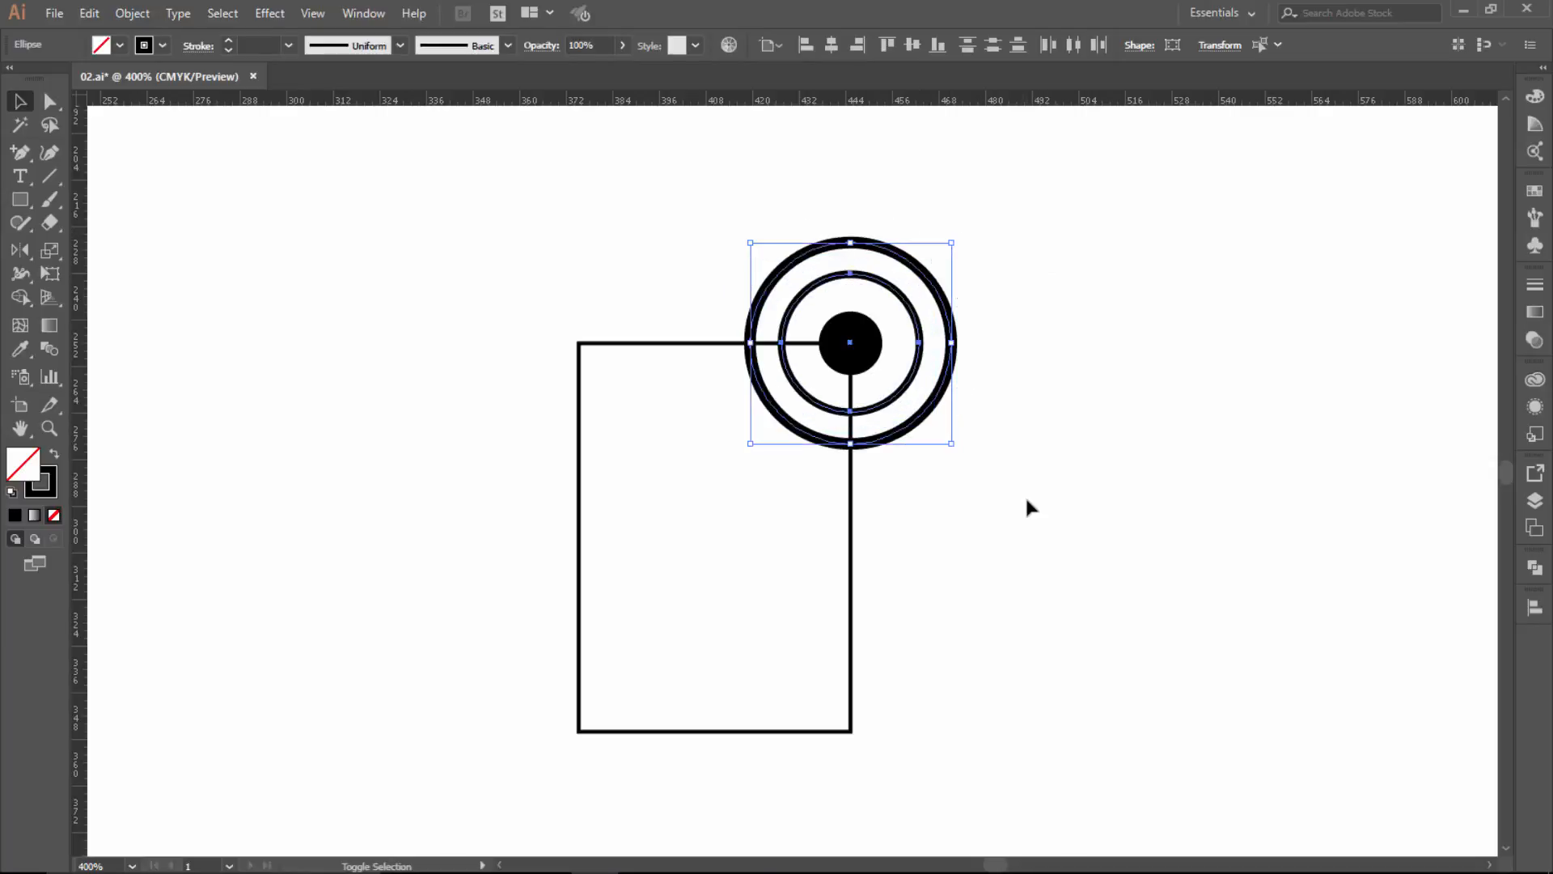
Copy the middle ring together with the solid dot straight down onto the rectangle's lower-right corner.
{"action": "left_click", "coordinate": [992, 510]}
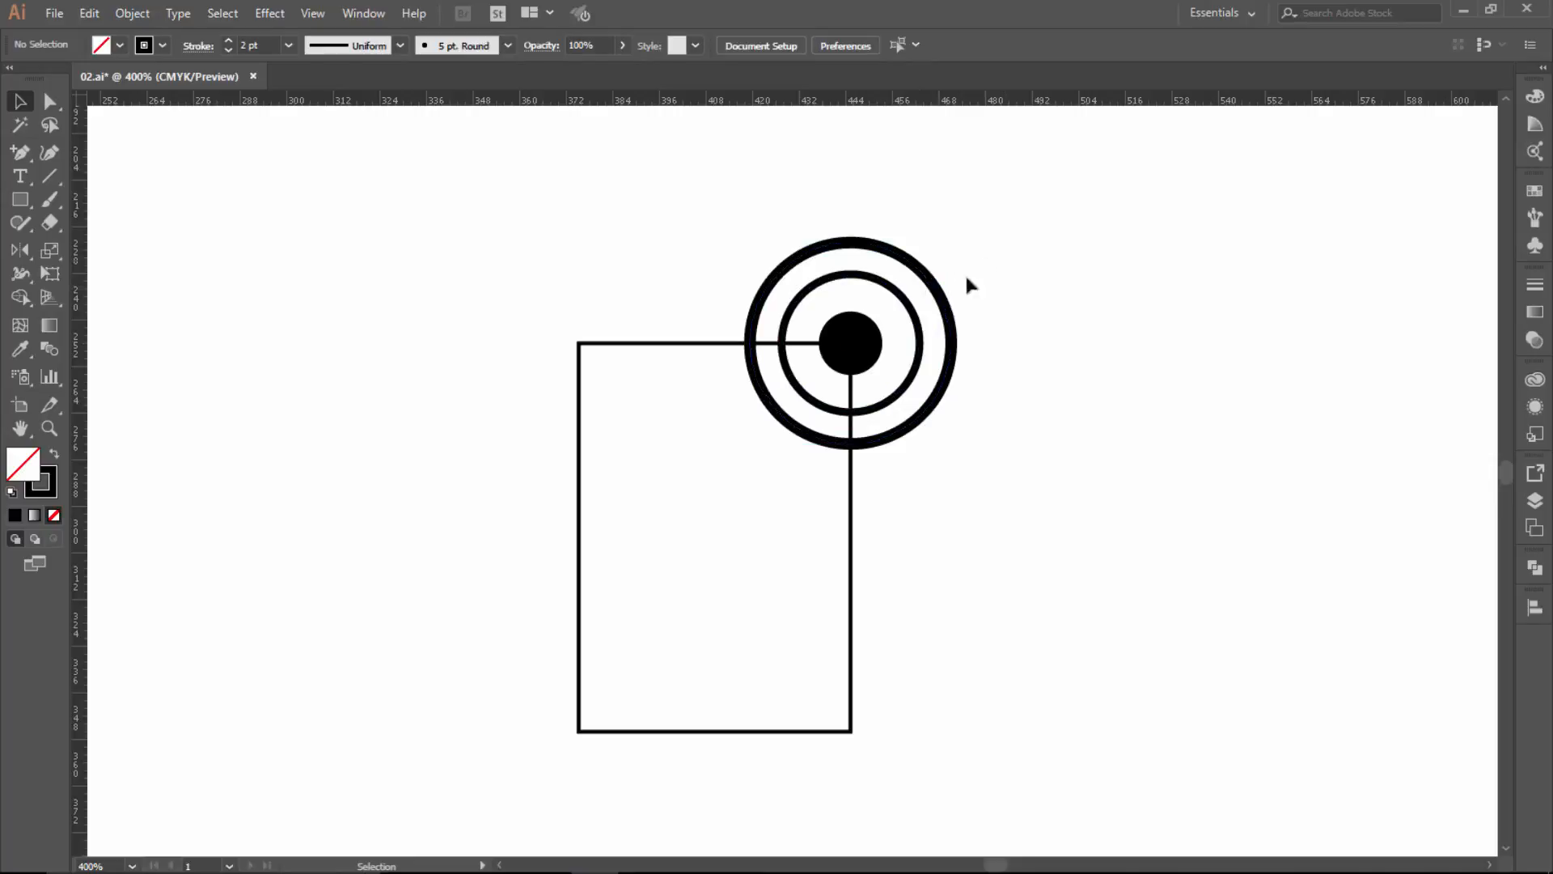
{"action": "left_click_drag", "start_coordinate": [985, 260], "coordinate": [864, 350]}
{"action": "left_click", "coordinate": [985, 331]}
{"action": "left_click", "coordinate": [898, 356]}
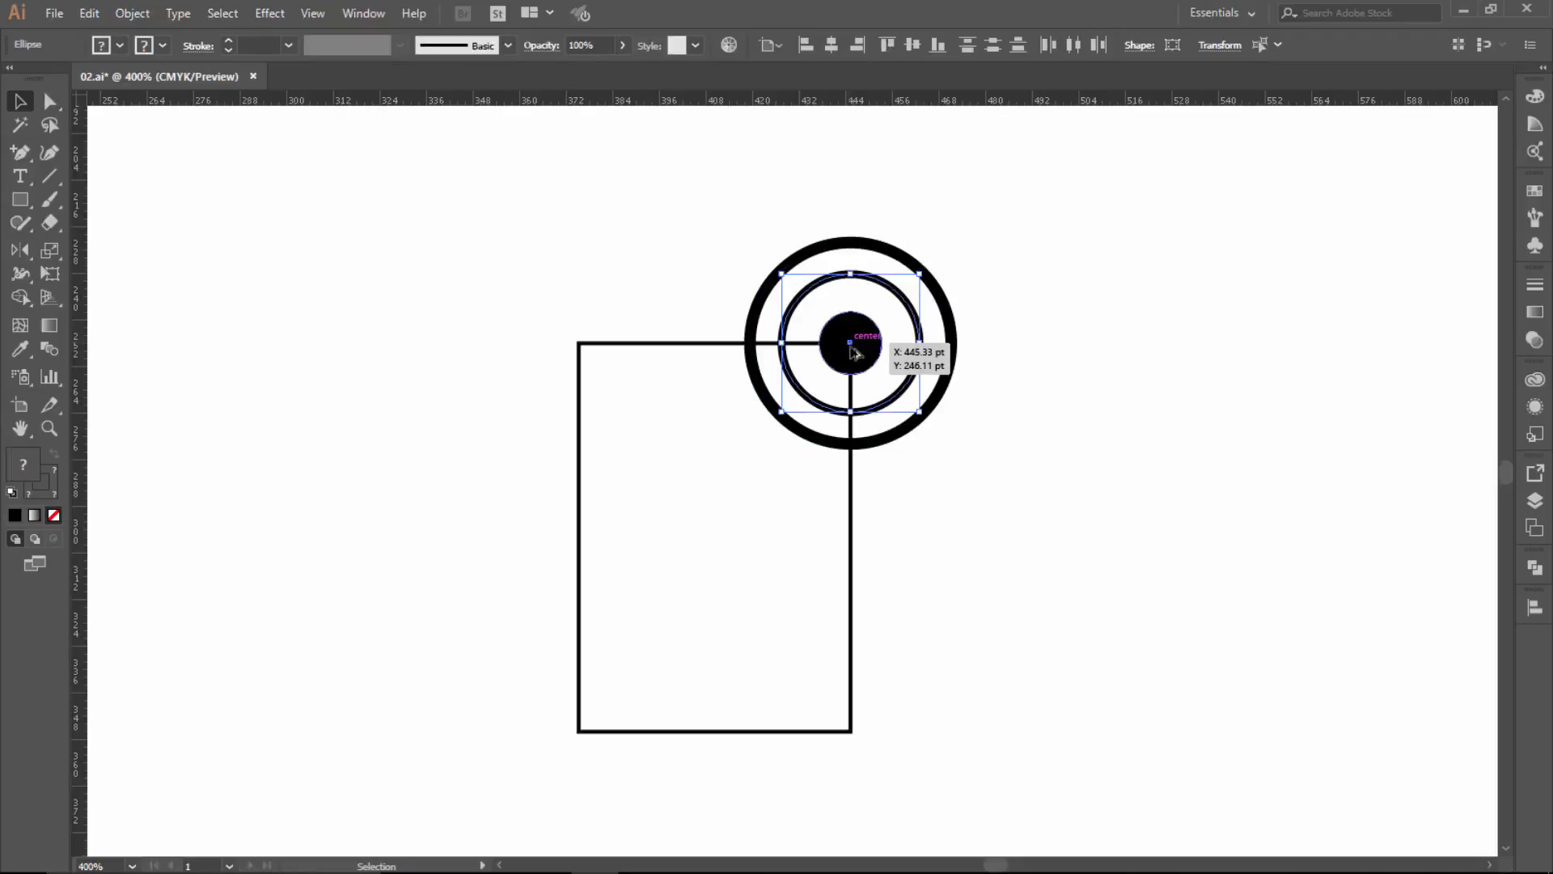
{"action": "left_click_drag", "start_coordinate": [851, 350], "coordinate": [878, 736]}
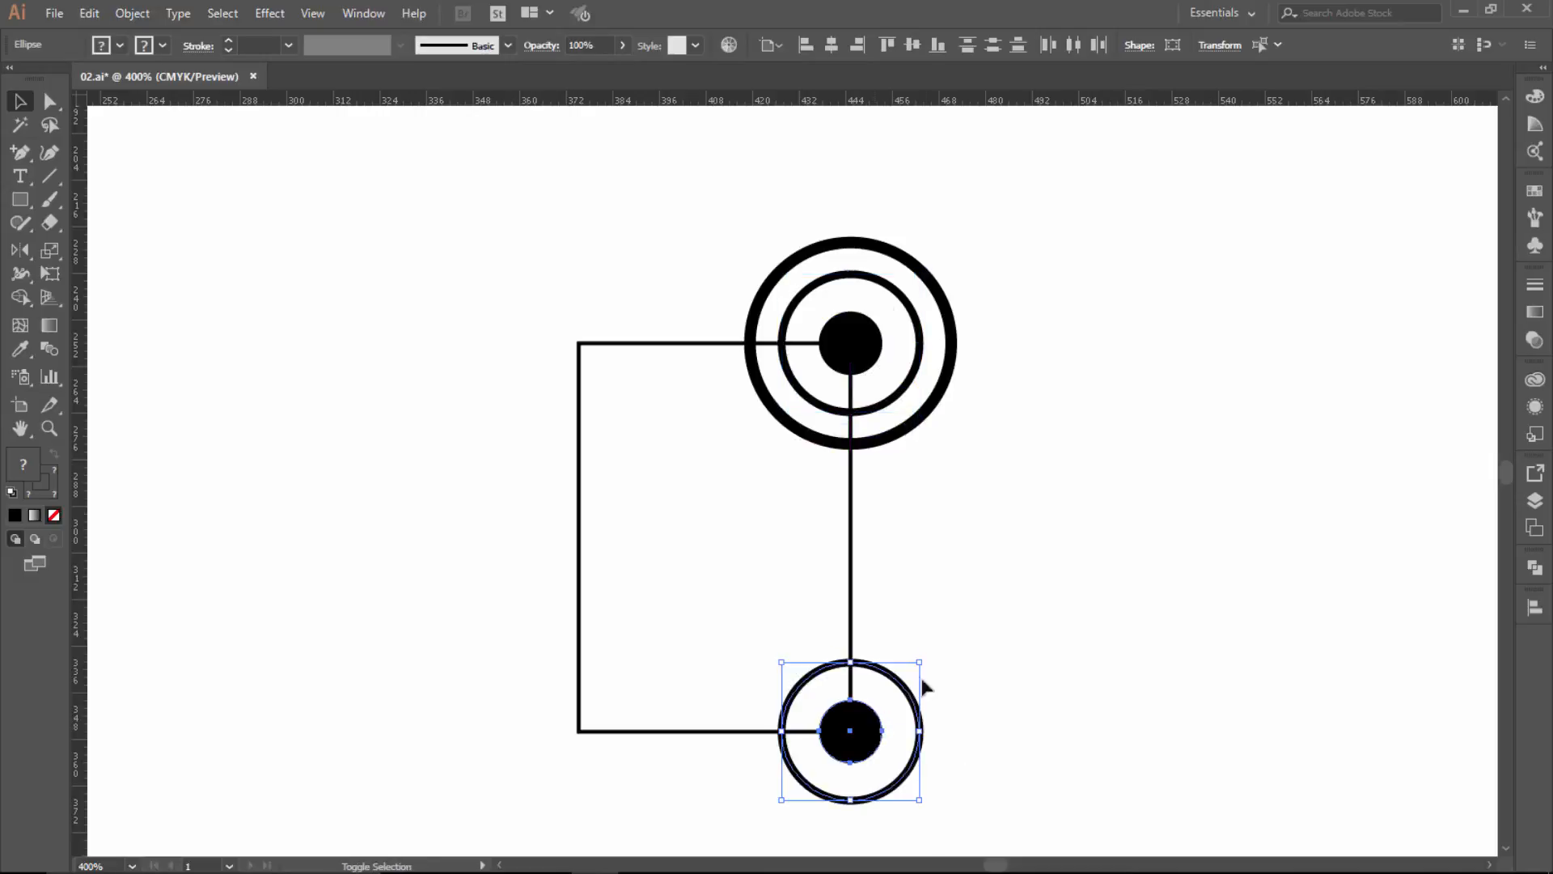
{"action": "left_click", "coordinate": [973, 618]}
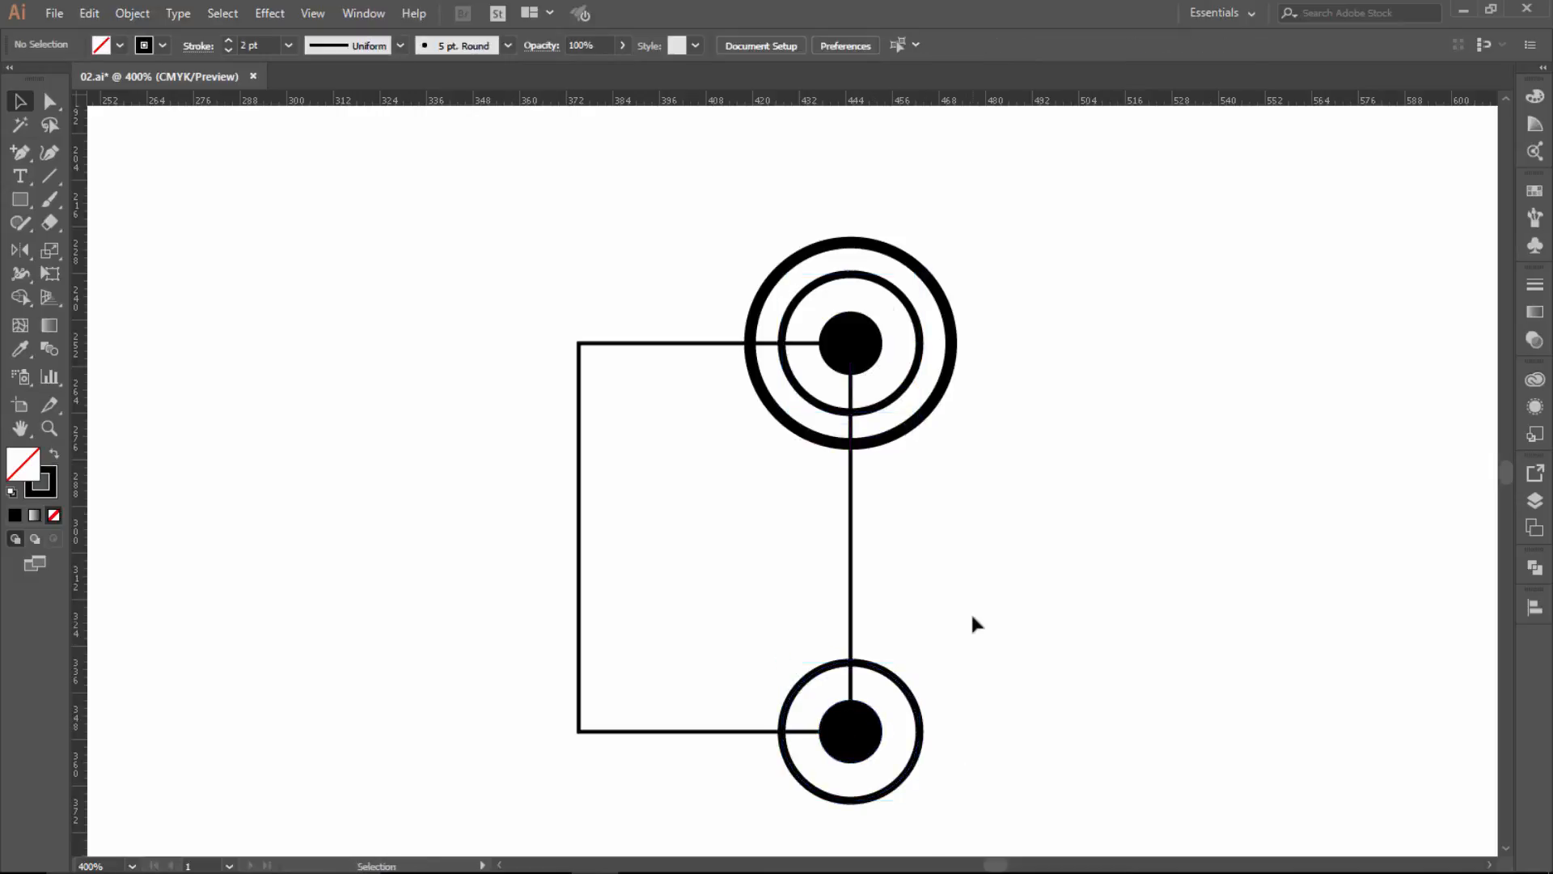
Place a copy of the outer ring inside the rectangle, centred between its vertical sides, and nudge it down towards the bottom edge.
{"action": "left_click", "coordinate": [952, 318]}
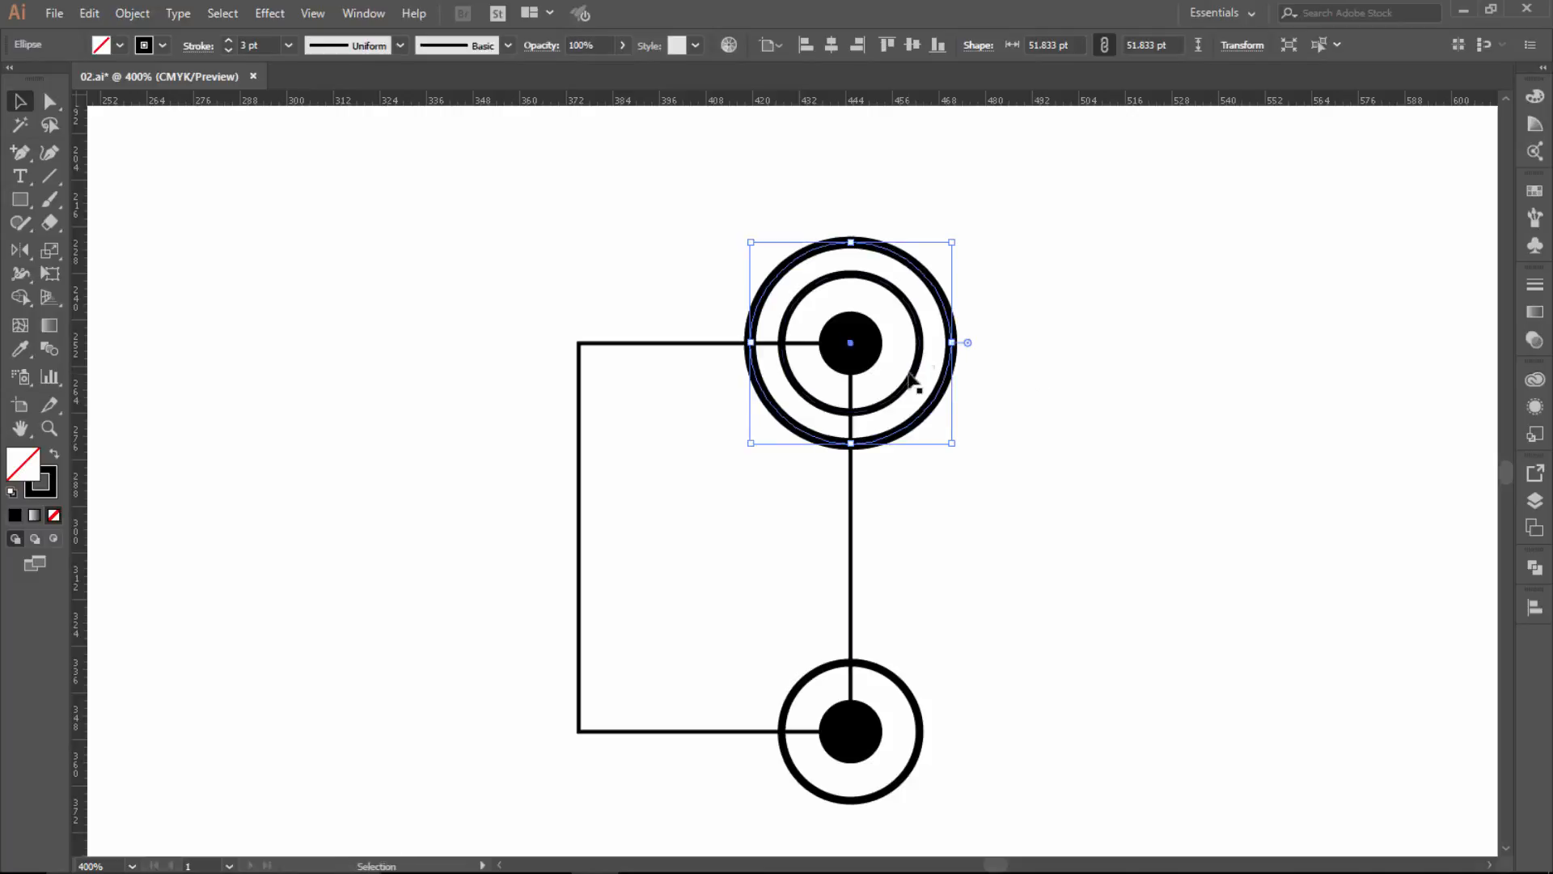
{"action": "left_click_drag", "start_coordinate": [850, 344], "coordinate": [715, 540]}
{"action": "key", "text": "Down"}
{"action": "key", "text": "Down"}
{"action": "key", "text": "Down"}
{"action": "key", "text": "Down"}
{"action": "key", "text": "Down"}
{"action": "key", "text": "Down"}
{"action": "key", "text": "Down"}
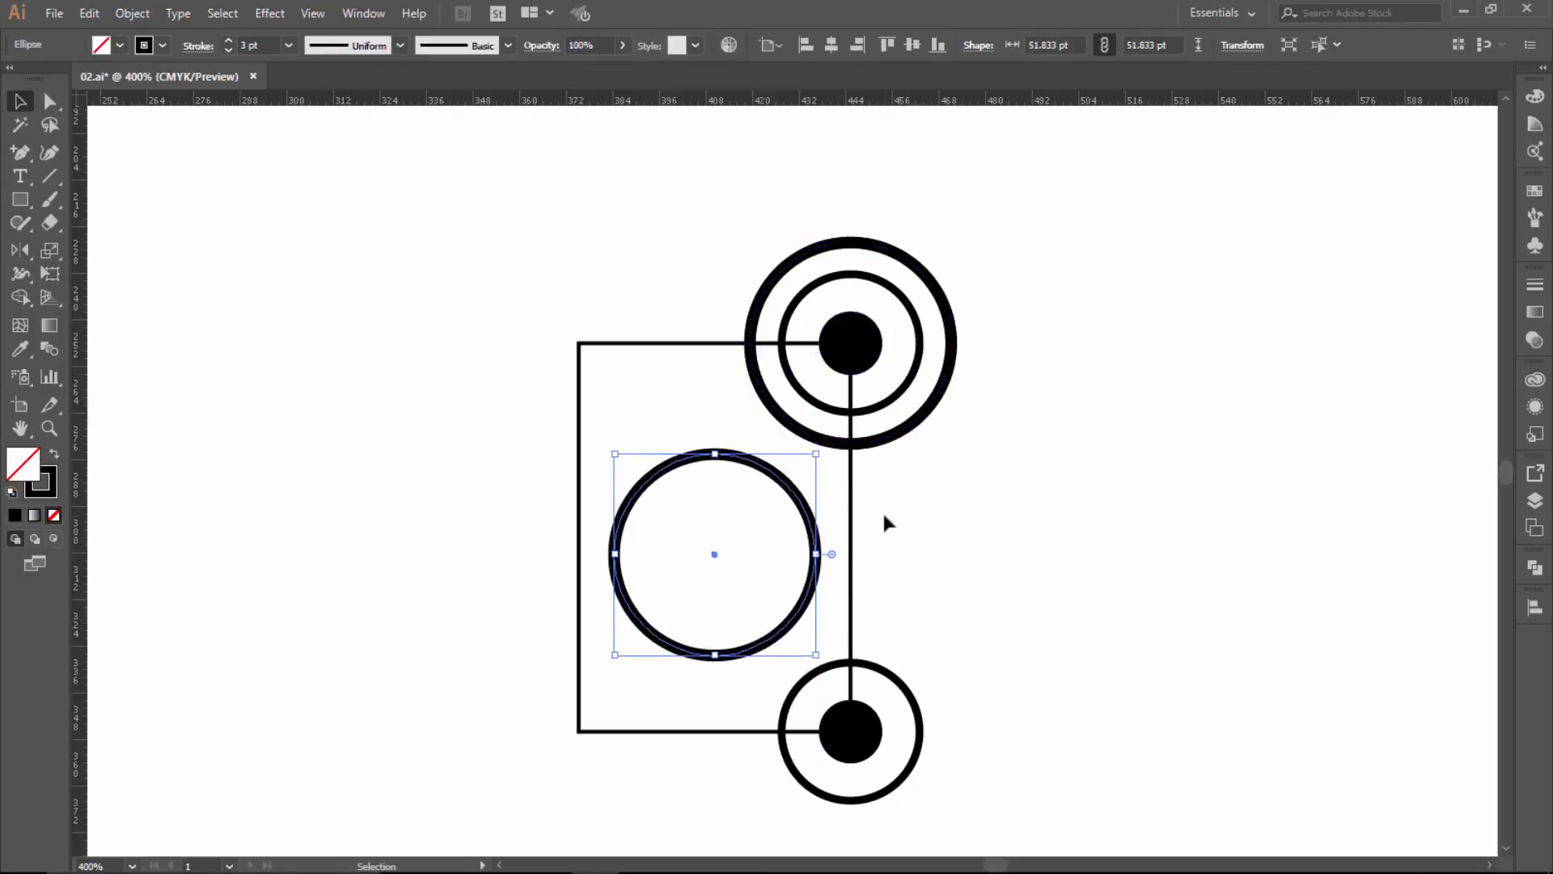
{"action": "key", "text": "Down"}
{"action": "key", "text": "Down"}
{"action": "key", "text": "Down"}
{"action": "key", "text": "Down"}
{"action": "left_click", "coordinate": [885, 514]}
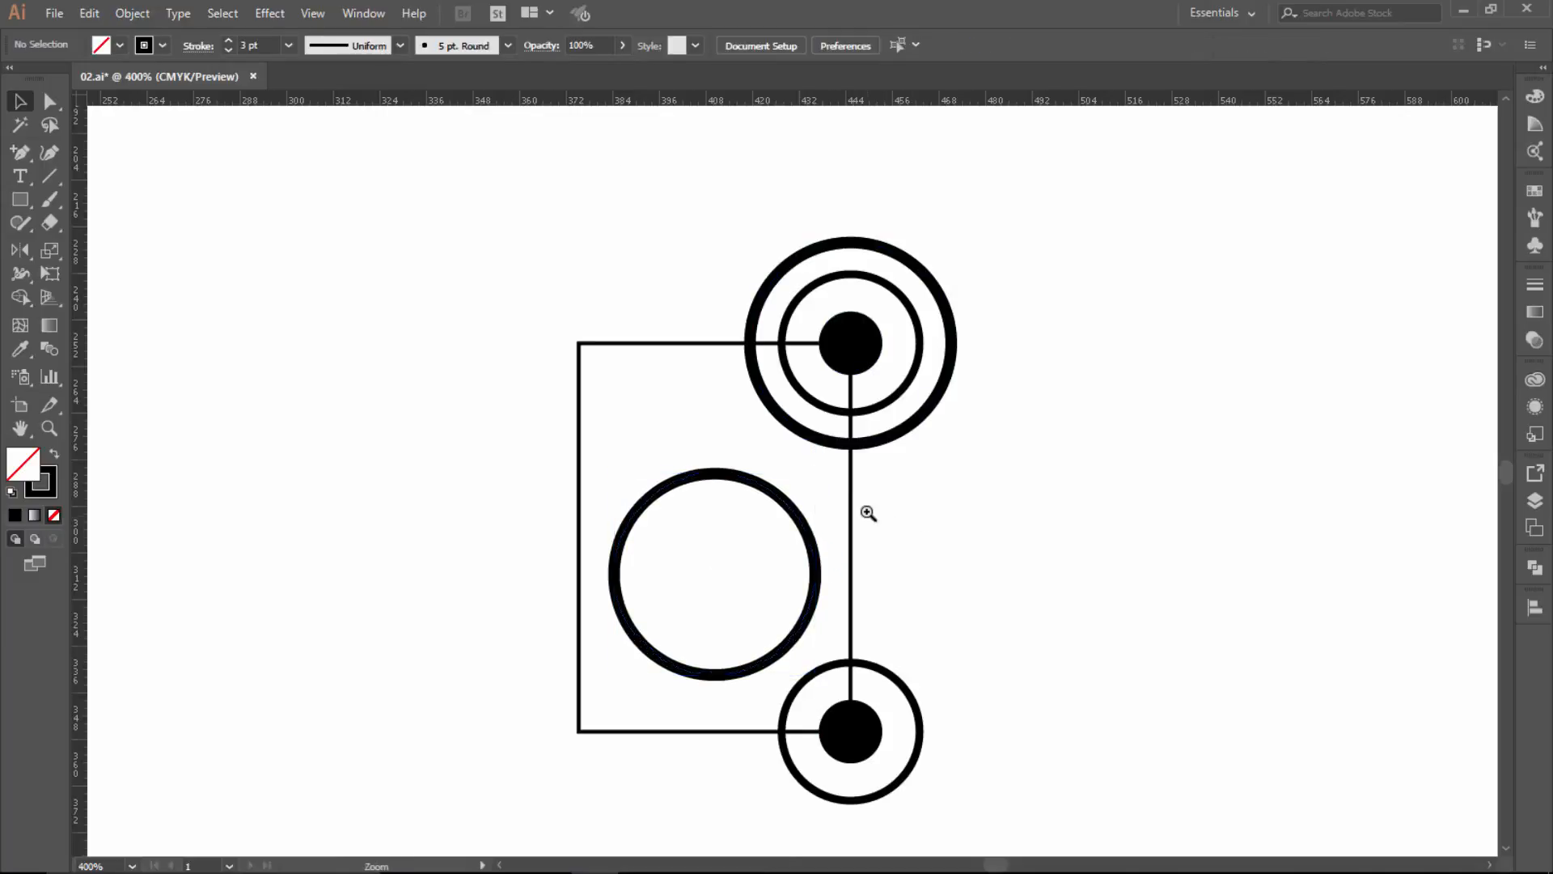
{"action": "left_click", "coordinate": [850, 510], "text": "ctrl"}
{"action": "left_click", "coordinate": [896, 502], "text": "ctrl+alt"}
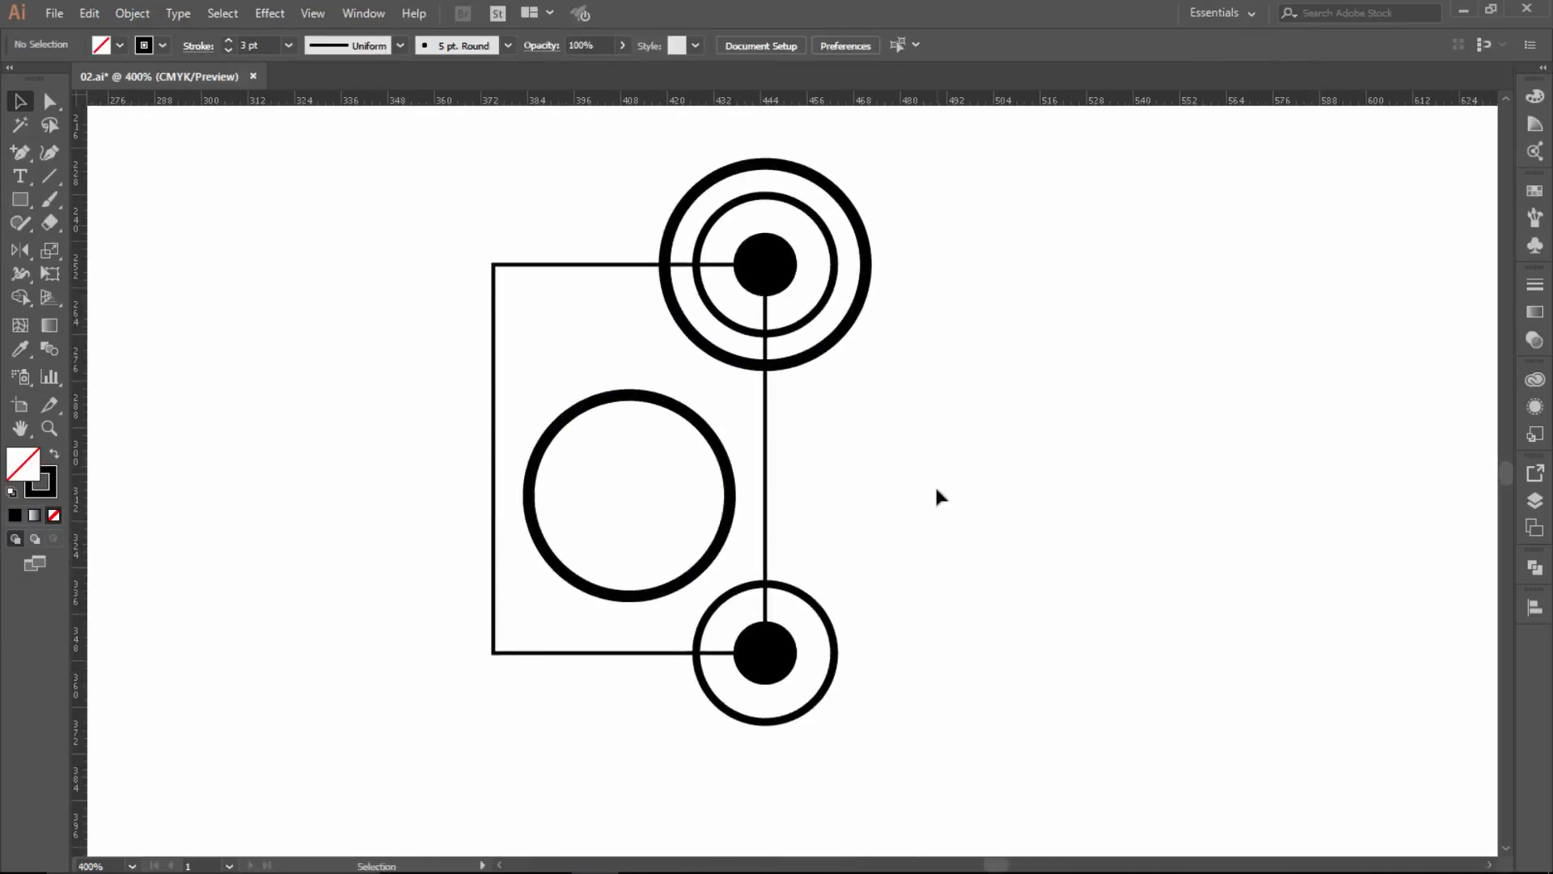
Nudge the copied ring inside the rectangle slightly back up, then deselect it.
{"action": "left_click", "coordinate": [701, 423]}
{"action": "key", "text": "Up"}
{"action": "key", "text": "Up"}
{"action": "key", "text": "Up"}
{"action": "key", "text": "Up"}
{"action": "key", "text": "Up"}
{"action": "key", "text": "Down"}
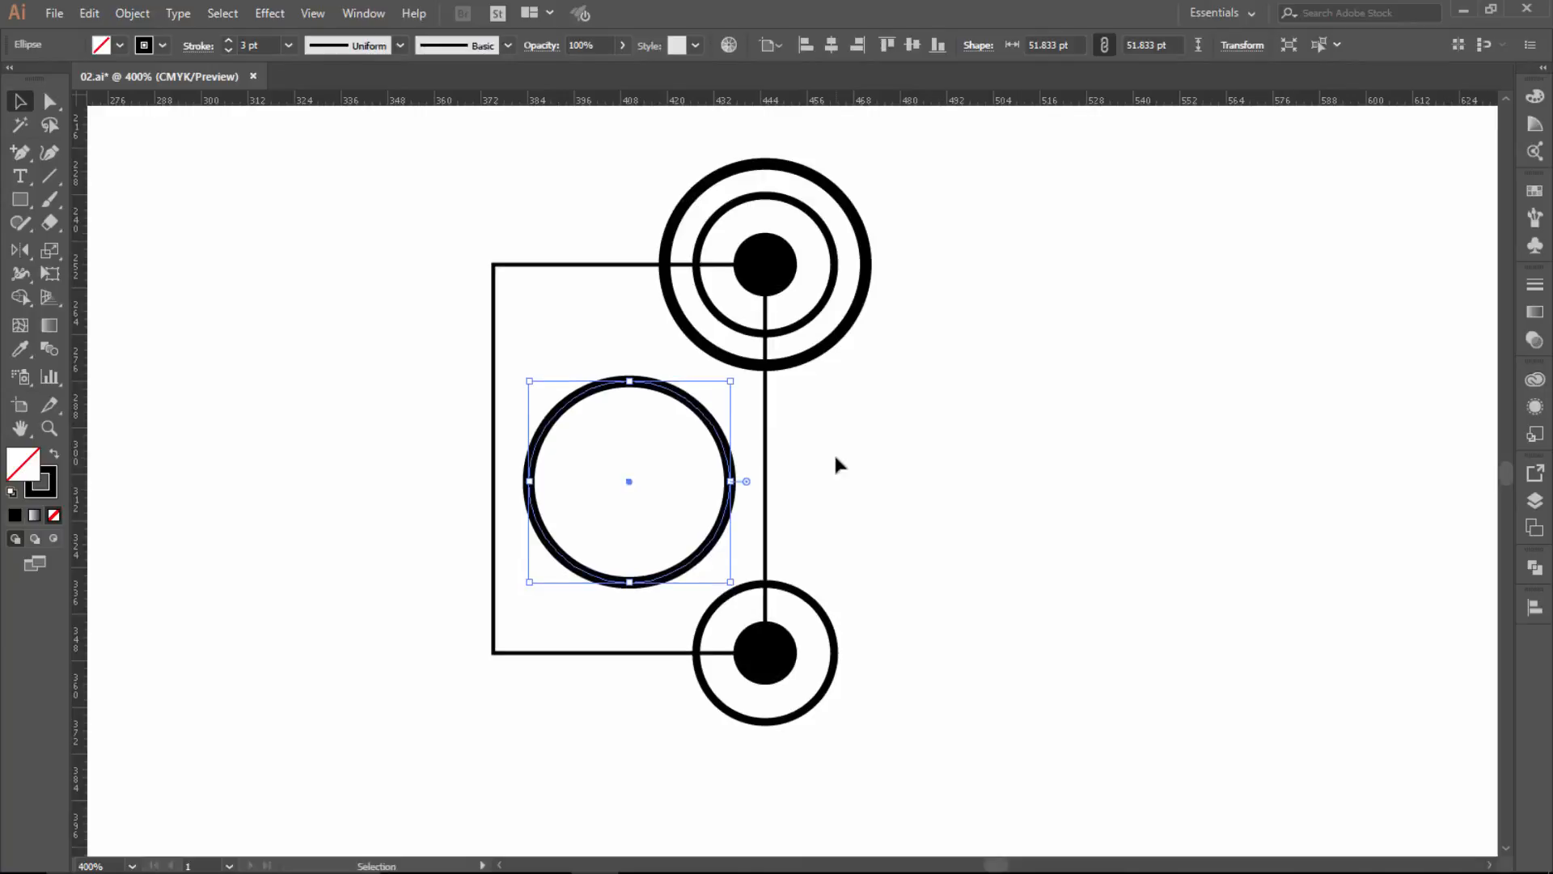
{"action": "left_click", "coordinate": [836, 462]}
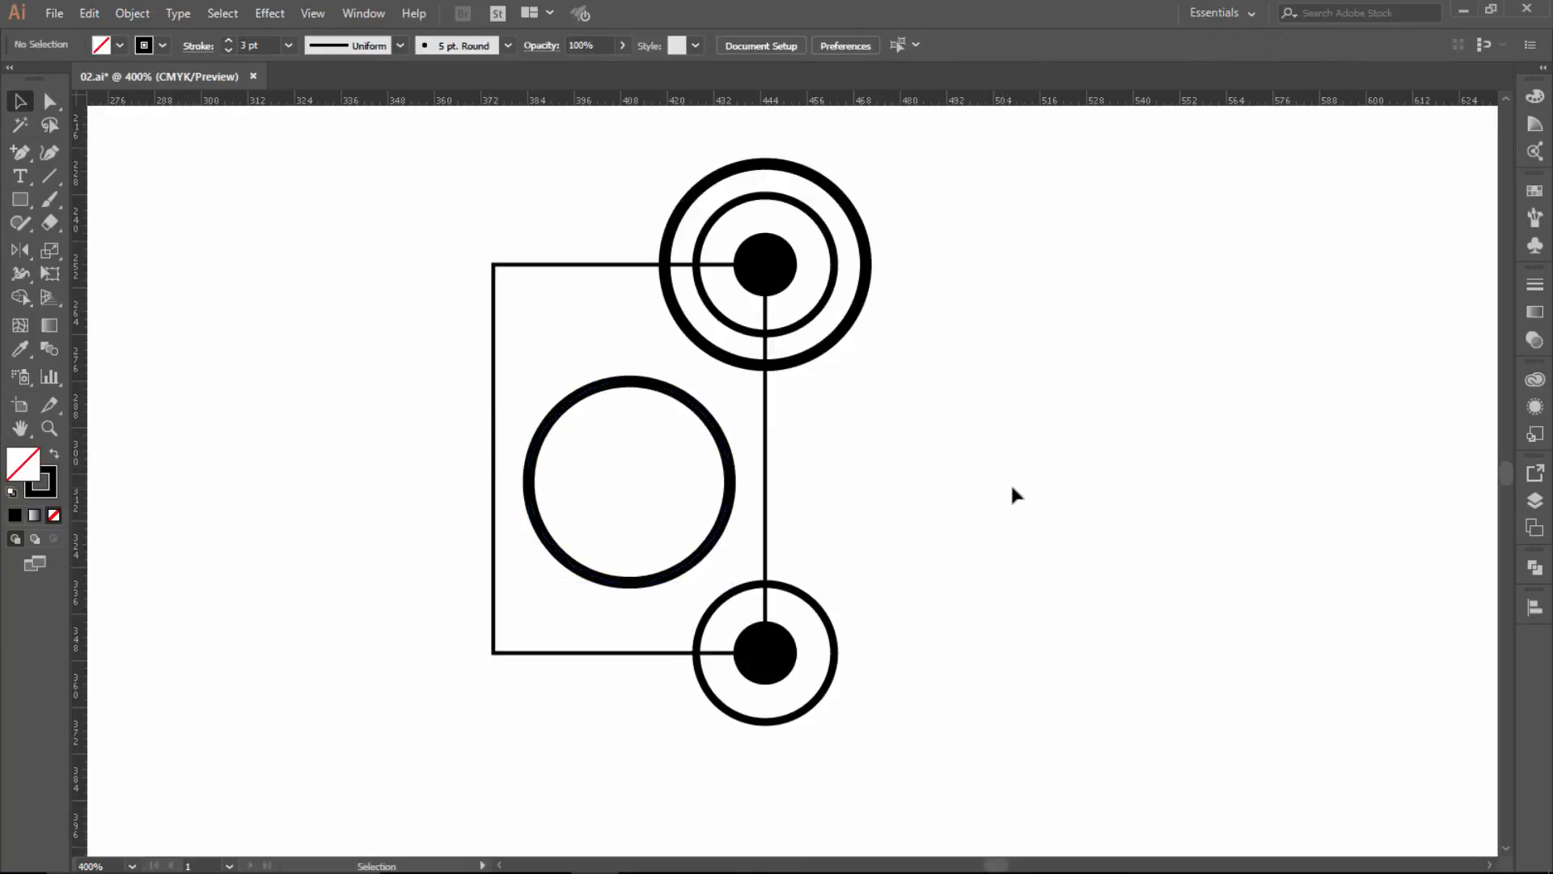
Create a new layer above Layer 1 and name it Guid.
{"action": "left_click", "coordinate": [1535, 502]}
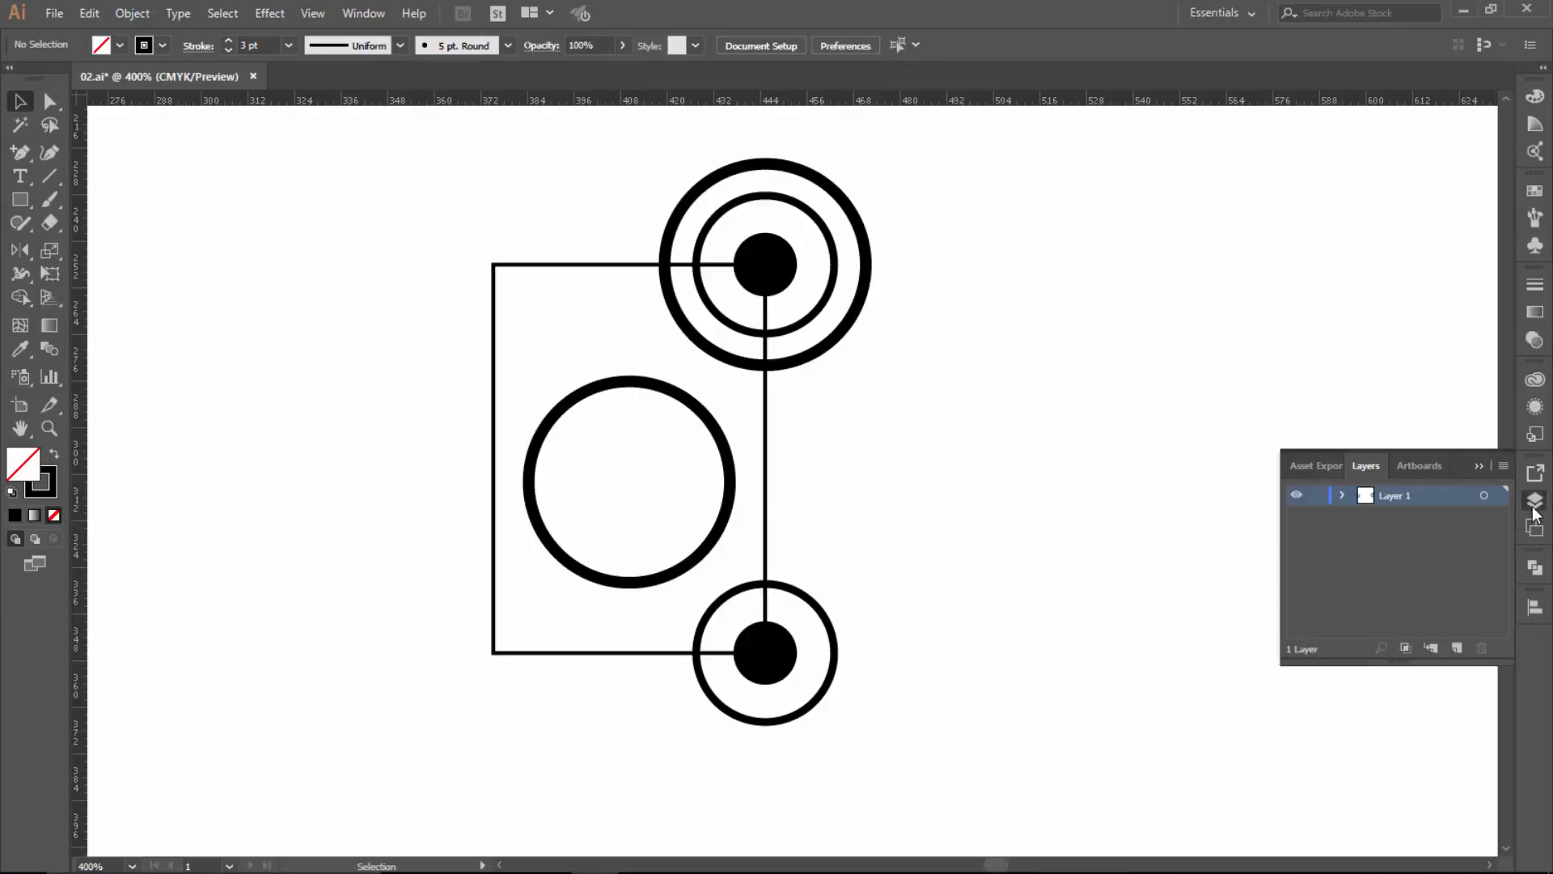
{"action": "left_click", "coordinate": [1457, 649]}
{"action": "double_click", "coordinate": [1395, 496]}
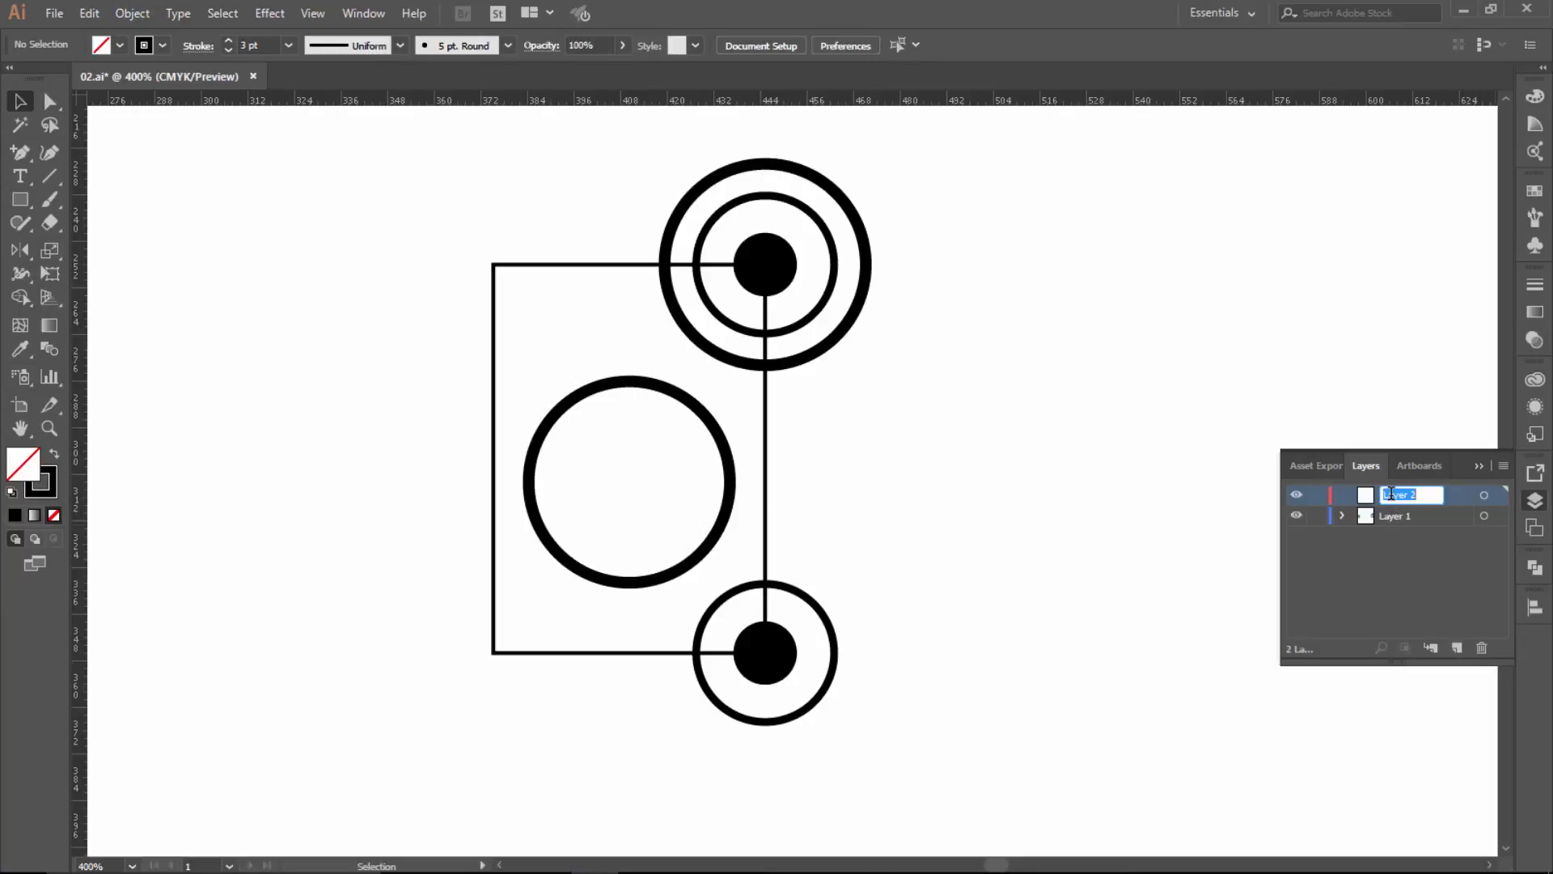
{"action": "type", "text": "Grid"}
{"action": "key", "text": "Return"}
Add a vertical guide on the new layer and move it to the leftmost anchor of the upper outer ring.
{"action": "left_click_drag", "start_coordinate": [81, 346], "coordinate": [667, 428]}
{"action": "left_click", "coordinate": [686, 286], "text": "ctrl"}
{"action": "left_click", "coordinate": [686, 287], "text": "ctrl"}
{"action": "left_click", "coordinate": [686, 287], "text": "ctrl"}
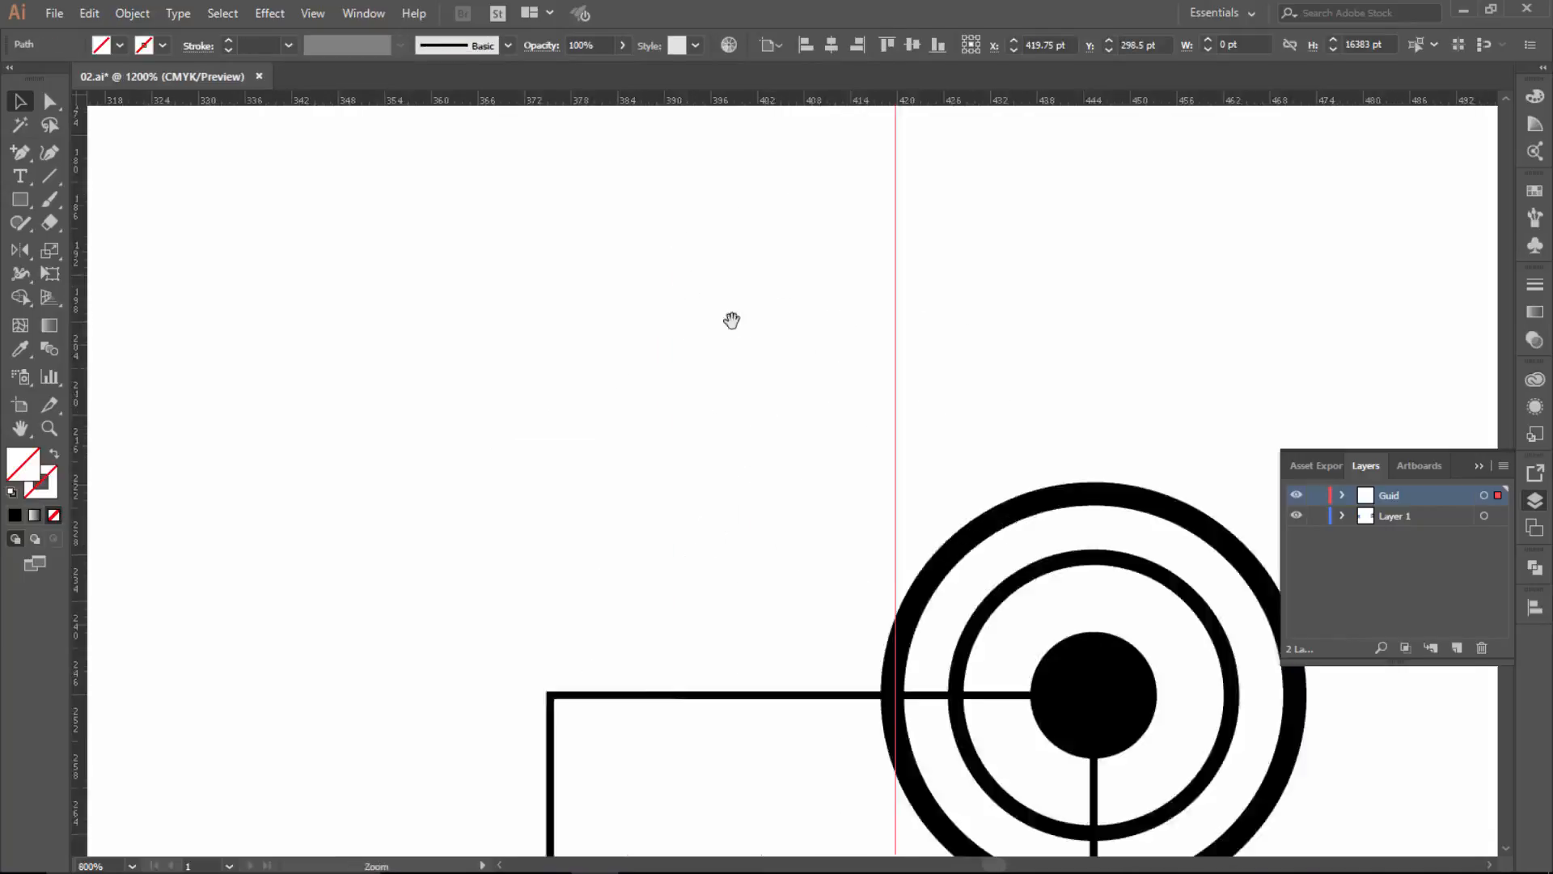
{"action": "left_click_drag", "start_coordinate": [959, 574], "coordinate": [569, 205]}
{"action": "left_click_drag", "start_coordinate": [397, 469], "coordinate": [582, 566]}
{"action": "left_click_drag", "start_coordinate": [999, 572], "coordinate": [795, 526]}
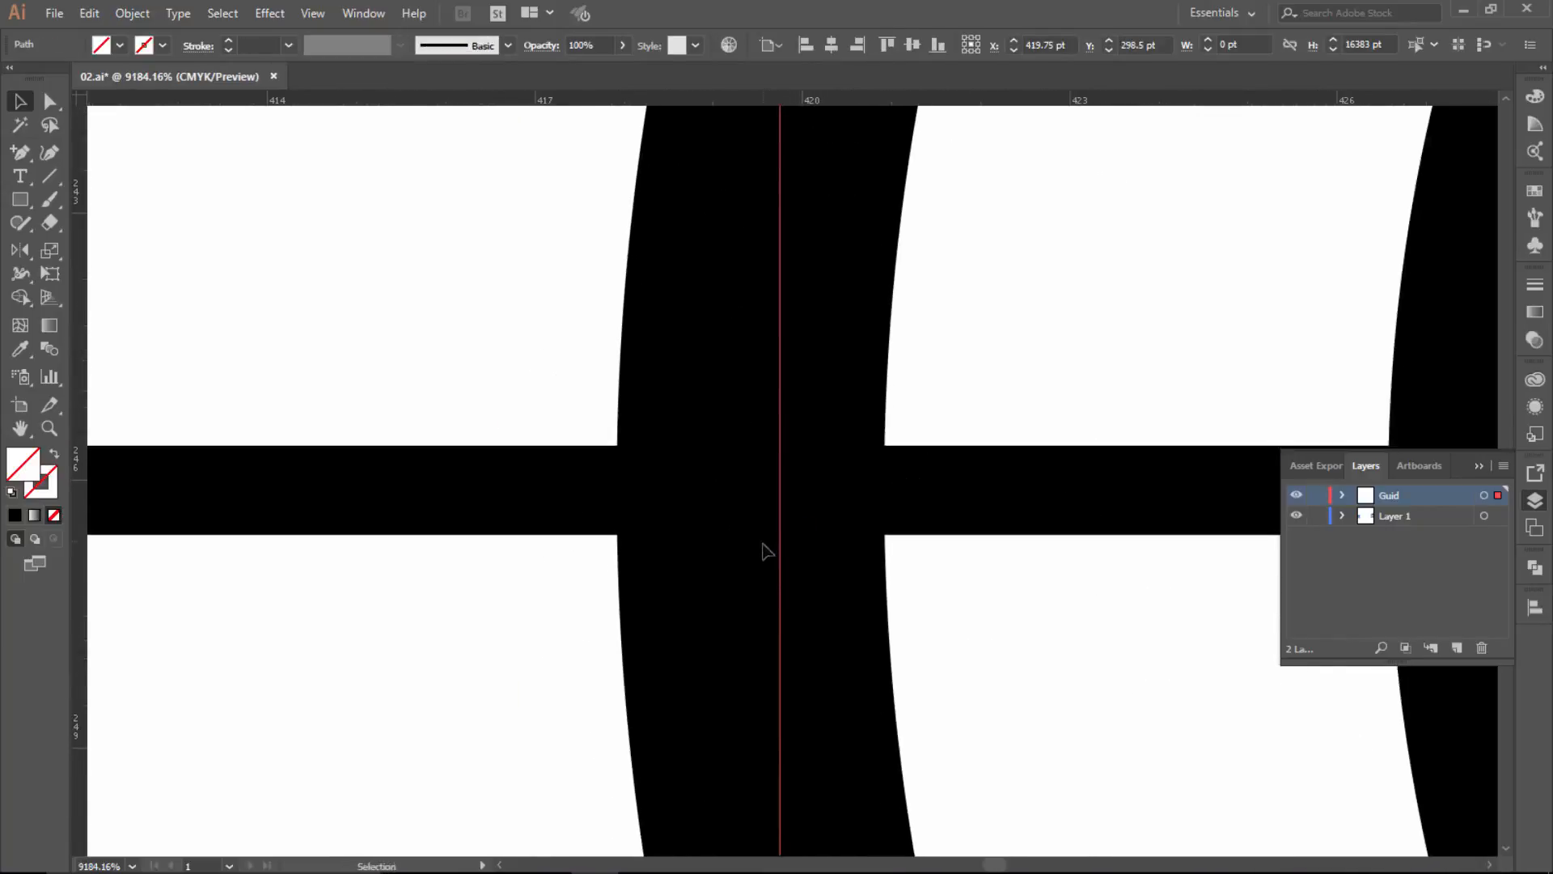
{"action": "left_click", "coordinate": [753, 538]}
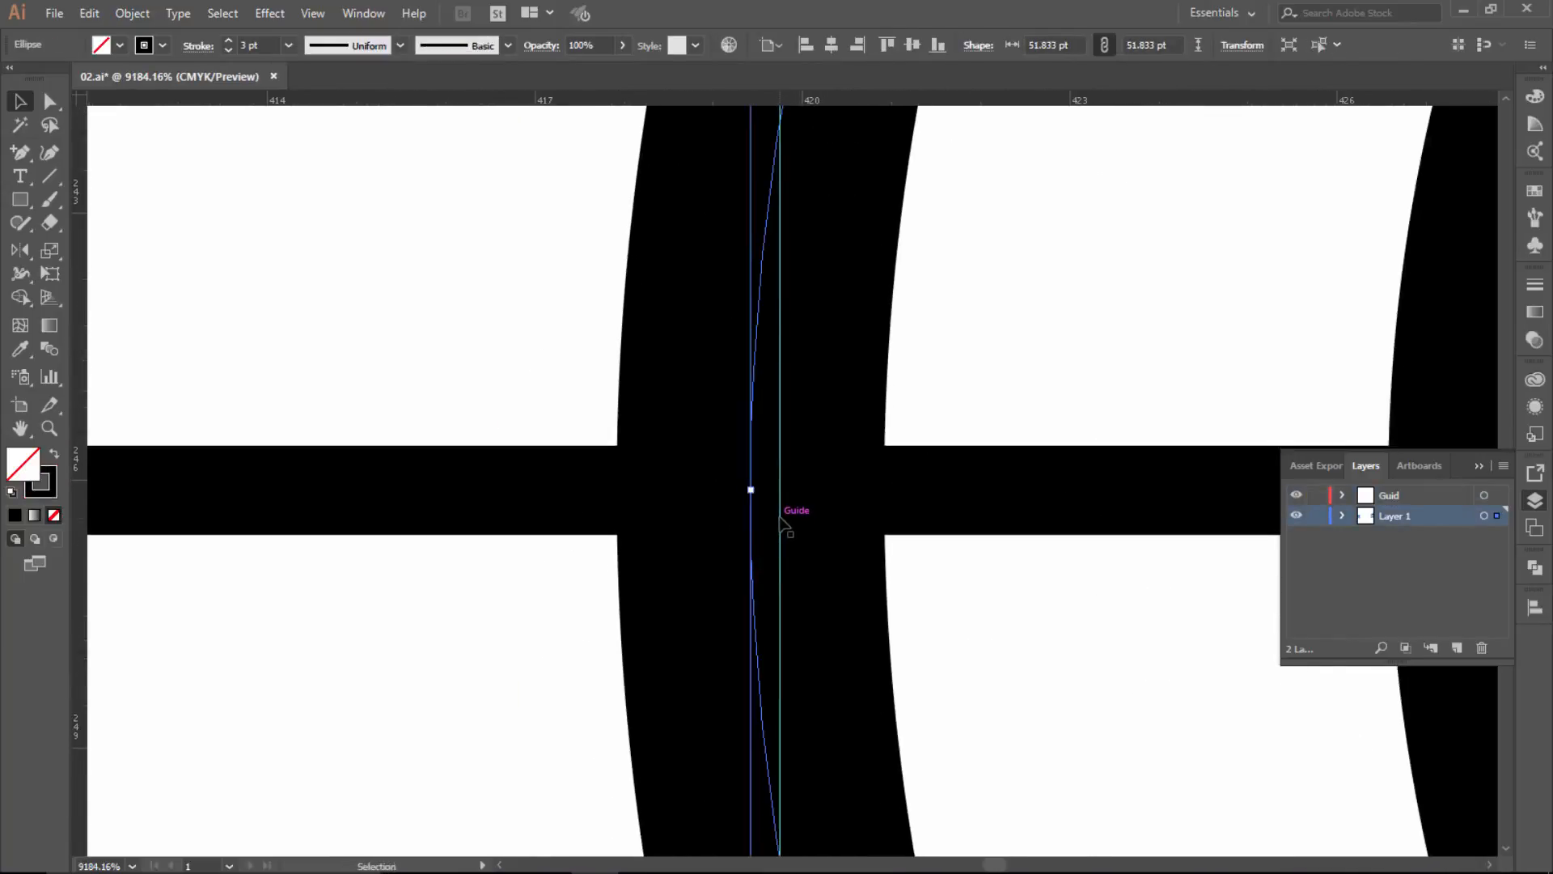
{"action": "left_click_drag", "start_coordinate": [782, 521], "coordinate": [753, 511]}
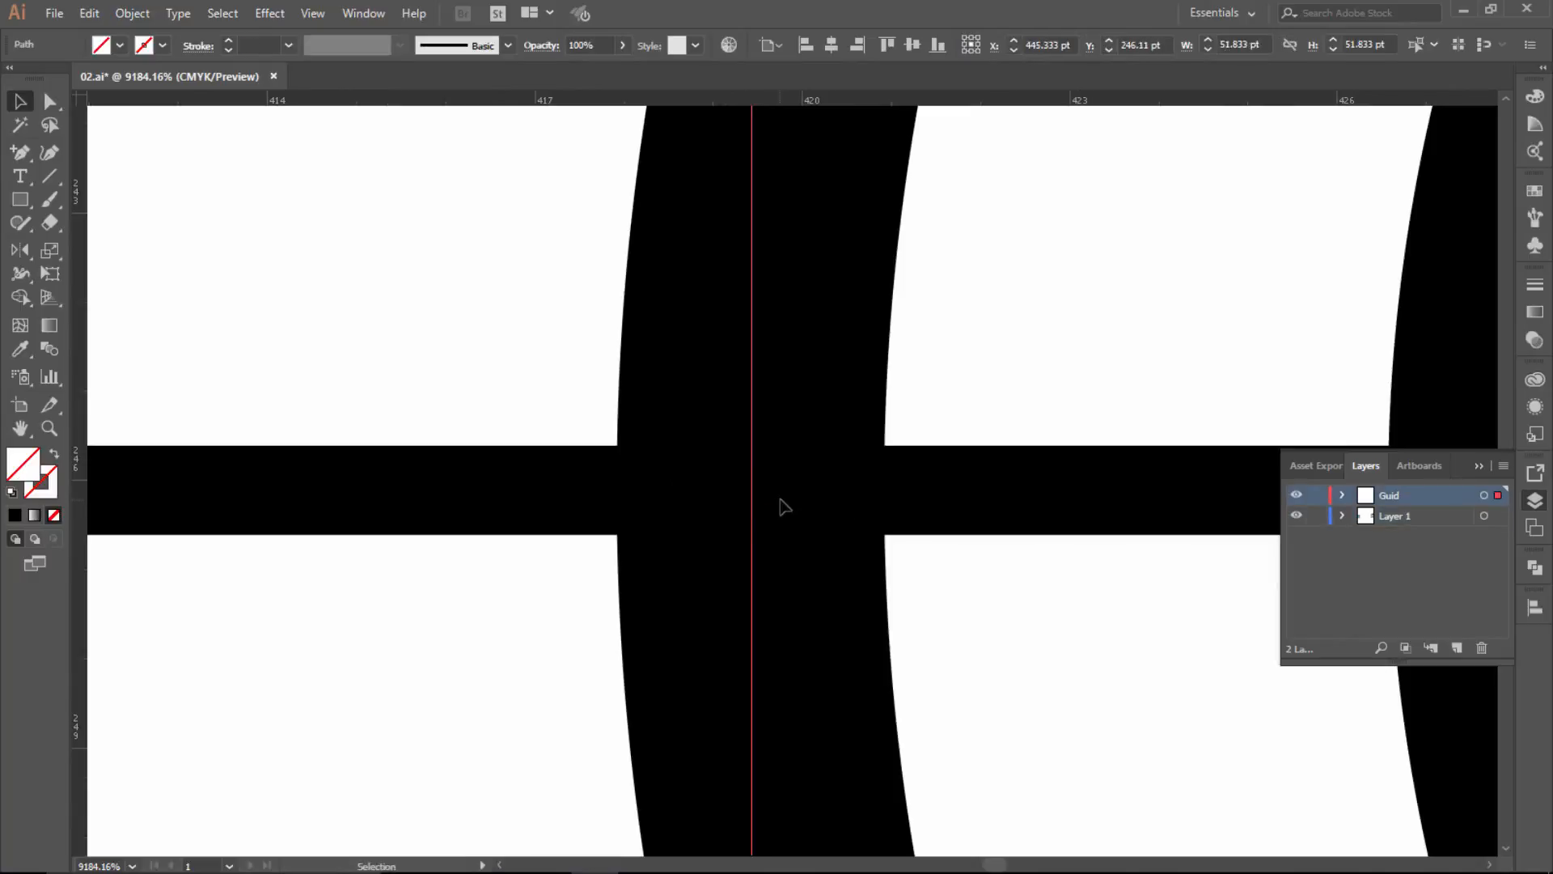
Fine-tune the vertical guide at high magnification to X 419.417 pt, exactly on the outer ring's leftmost anchor.
{"action": "left_click", "coordinate": [749, 512]}
{"action": "left_click", "coordinate": [756, 513]}
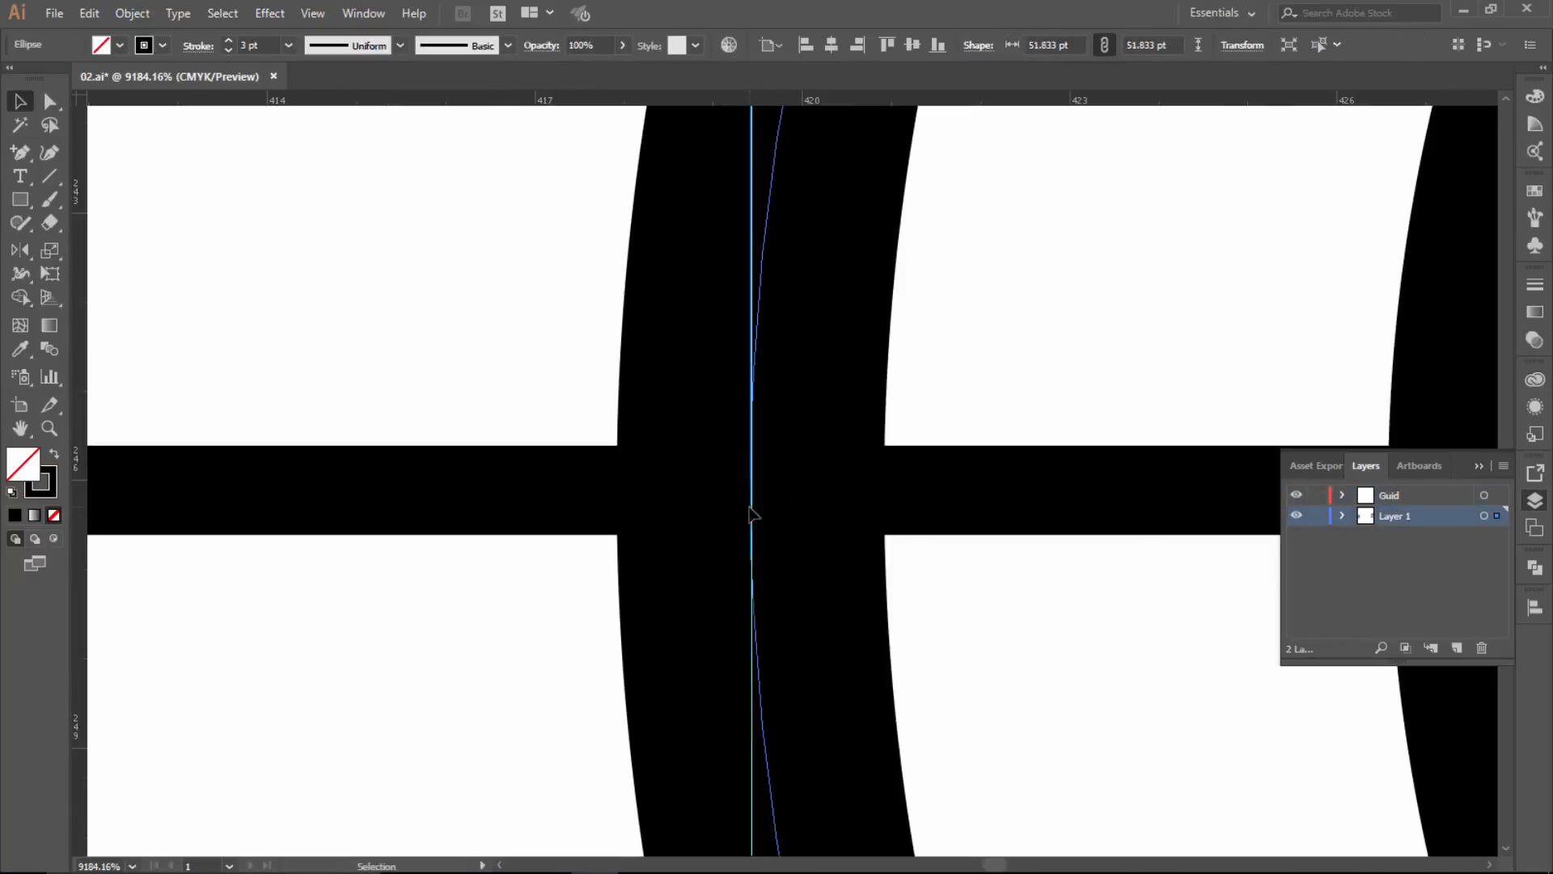
{"action": "scroll", "coordinate": [759, 498], "scroll_direction": "up", "scroll_amount": 4}
{"action": "scroll", "coordinate": [651, 330], "scroll_direction": "up", "scroll_amount": 2}
{"action": "left_click_drag", "start_coordinate": [650, 330], "coordinate": [600, 322]}
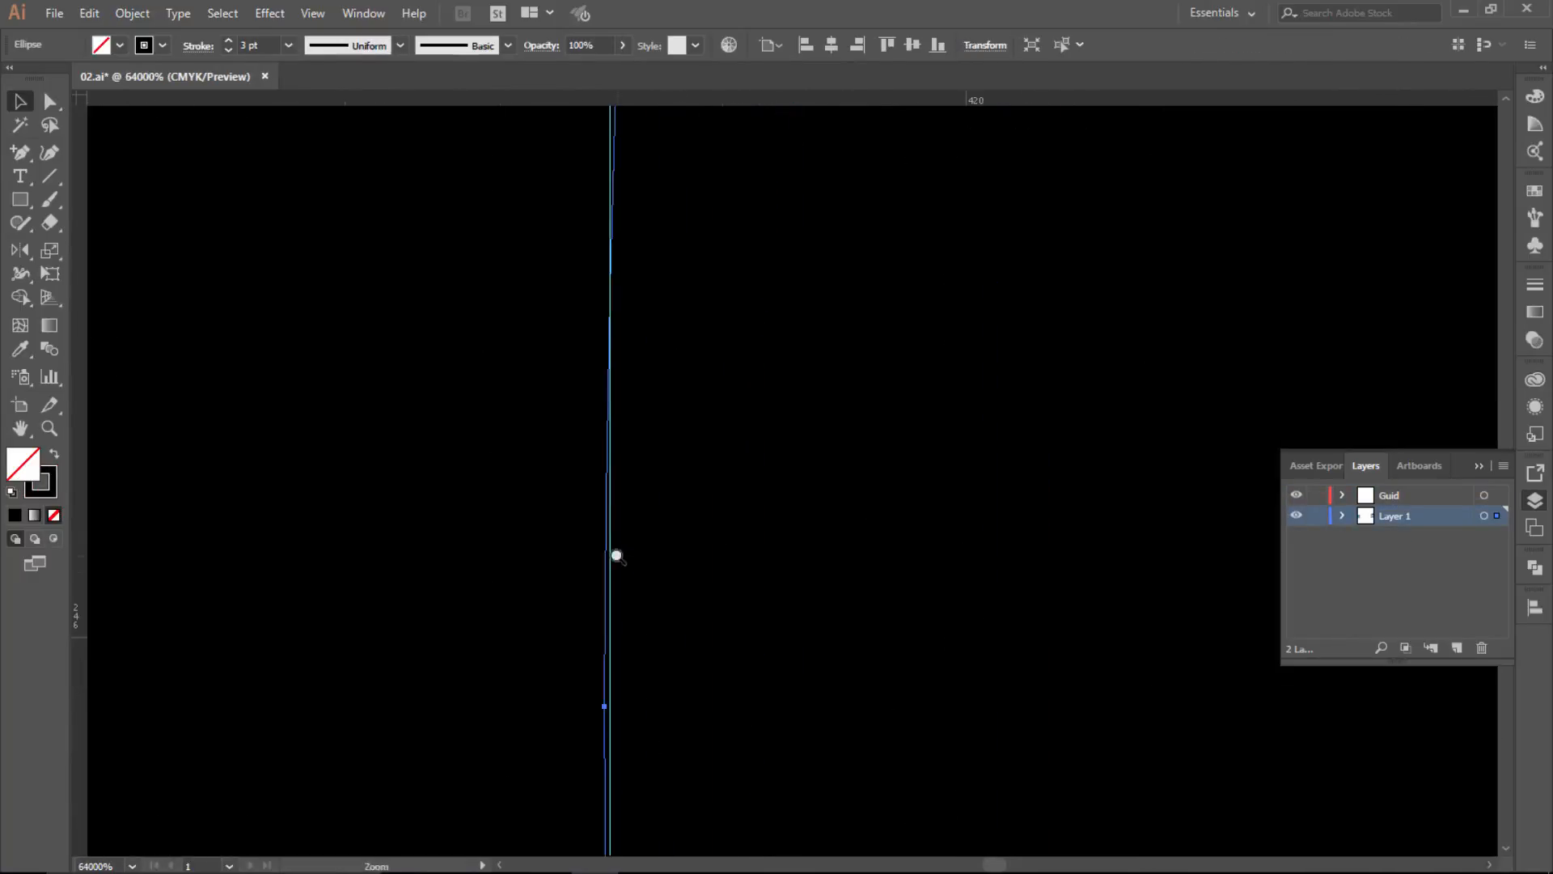
{"action": "left_click_drag", "start_coordinate": [614, 555], "coordinate": [602, 339]}
{"action": "left_click", "coordinate": [524, 495]}
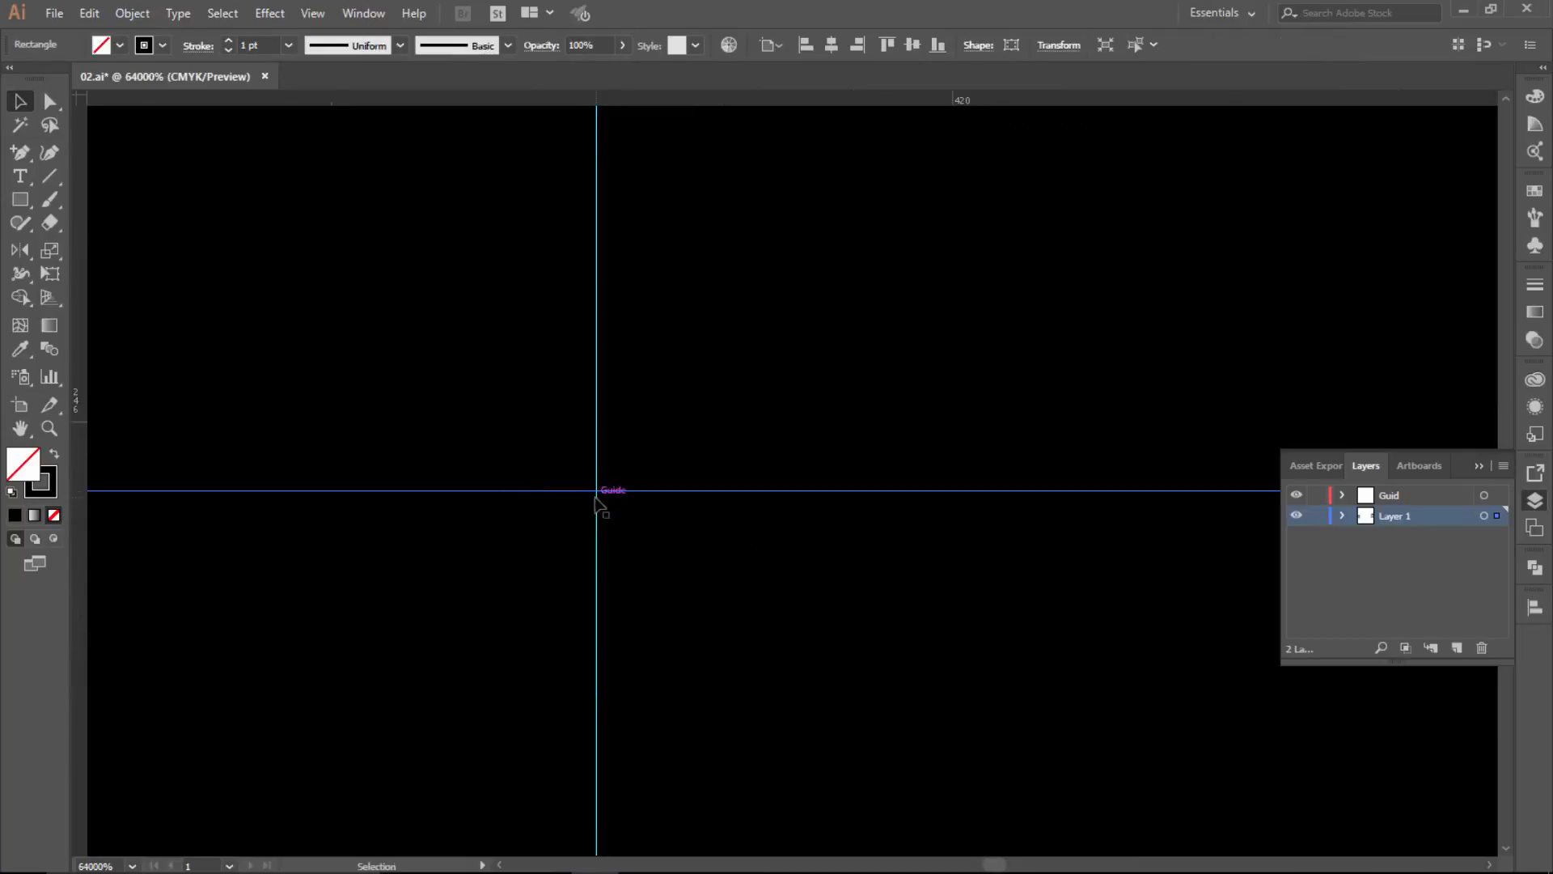
{"action": "left_click_drag", "start_coordinate": [597, 499], "coordinate": [592, 501]}
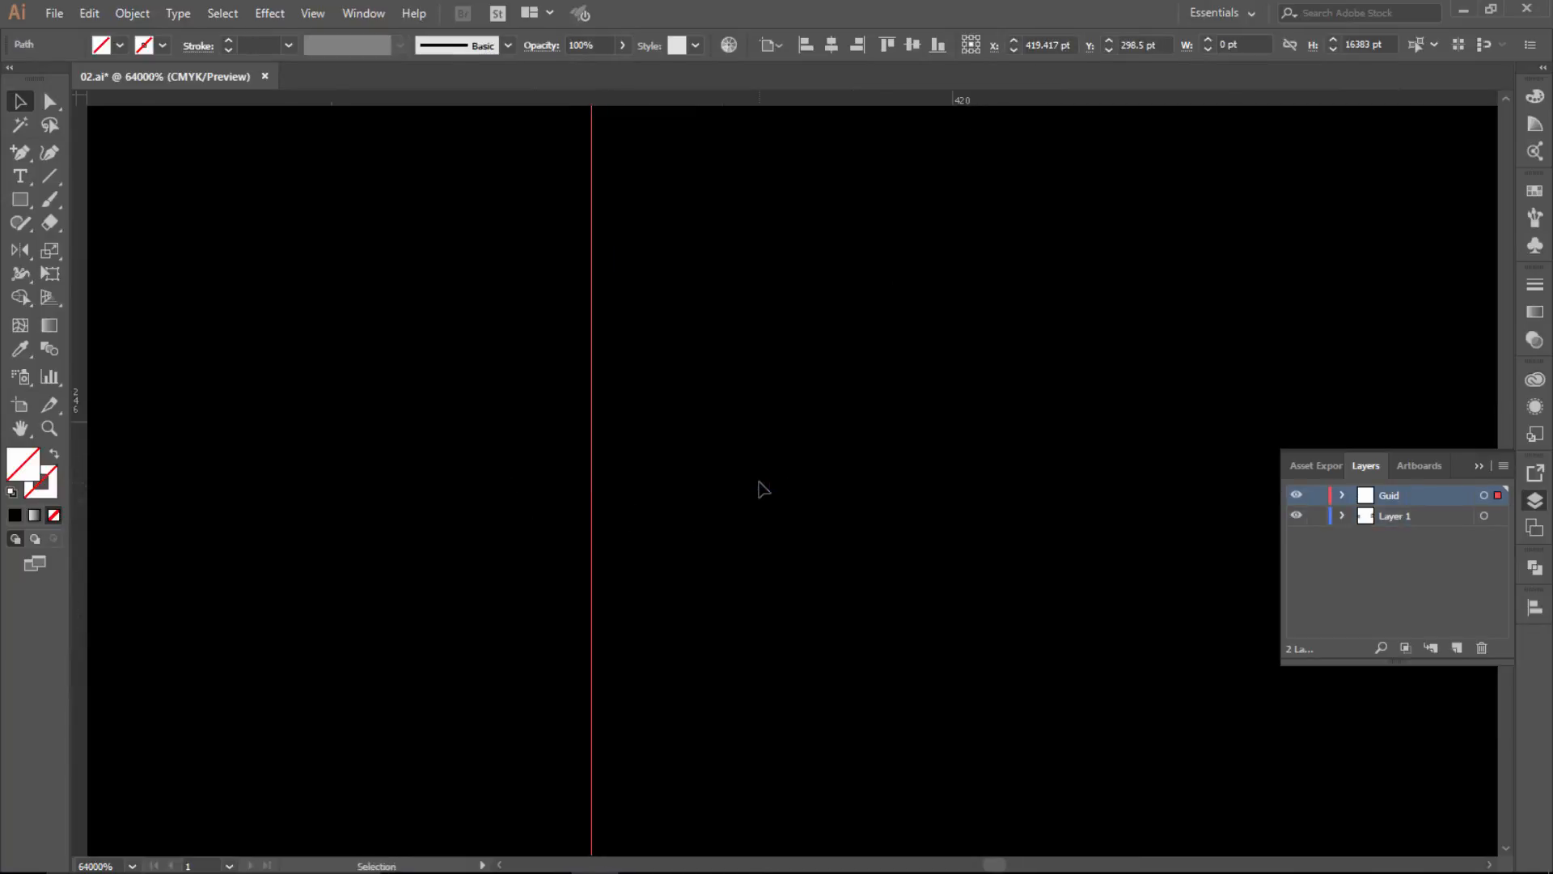
Draw a vertical line along the guide from its lower intersection with the ring inside the rectangle to the rectangle's bottom edge.
{"action": "left_click", "coordinate": [718, 400], "text": "ctrl+alt"}
{"action": "left_click", "coordinate": [719, 401], "text": "ctrl+alt"}
{"action": "left_click", "coordinate": [1048, 476], "text": "ctrl+alt"}
{"action": "left_click", "coordinate": [1048, 476], "text": "ctrl+alt"}
{"action": "left_click", "coordinate": [1047, 476], "text": "ctrl+alt"}
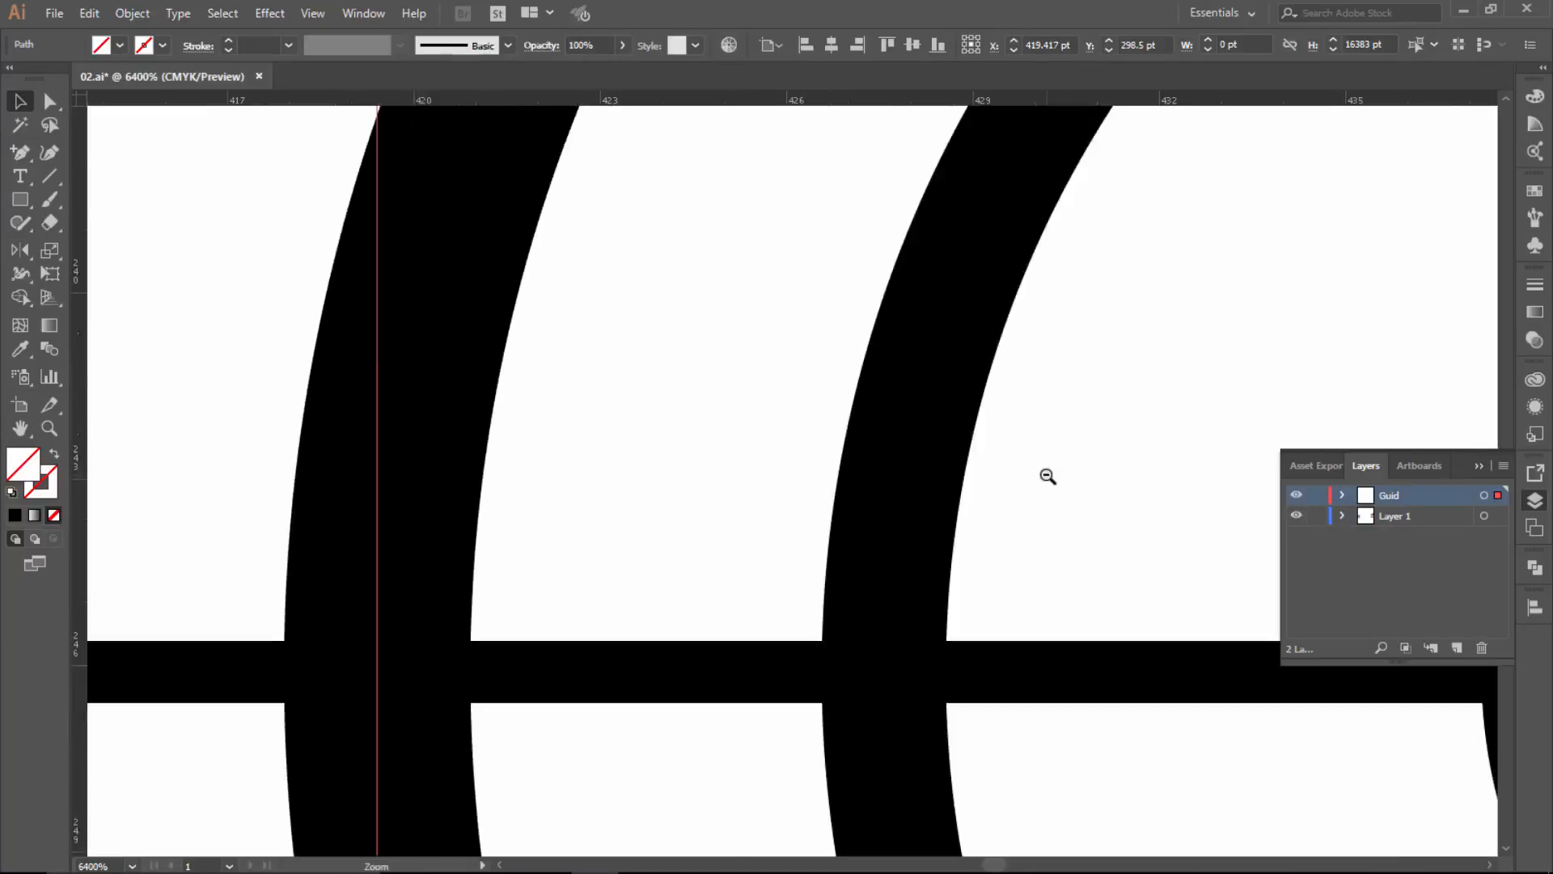
{"action": "left_click", "coordinate": [1048, 476], "text": "ctrl+alt"}
{"action": "left_click", "coordinate": [1048, 475], "text": "ctrl+alt"}
{"action": "left_click", "coordinate": [1048, 476], "text": "ctrl+alt"}
{"action": "left_click", "coordinate": [1048, 475], "text": "ctrl+alt"}
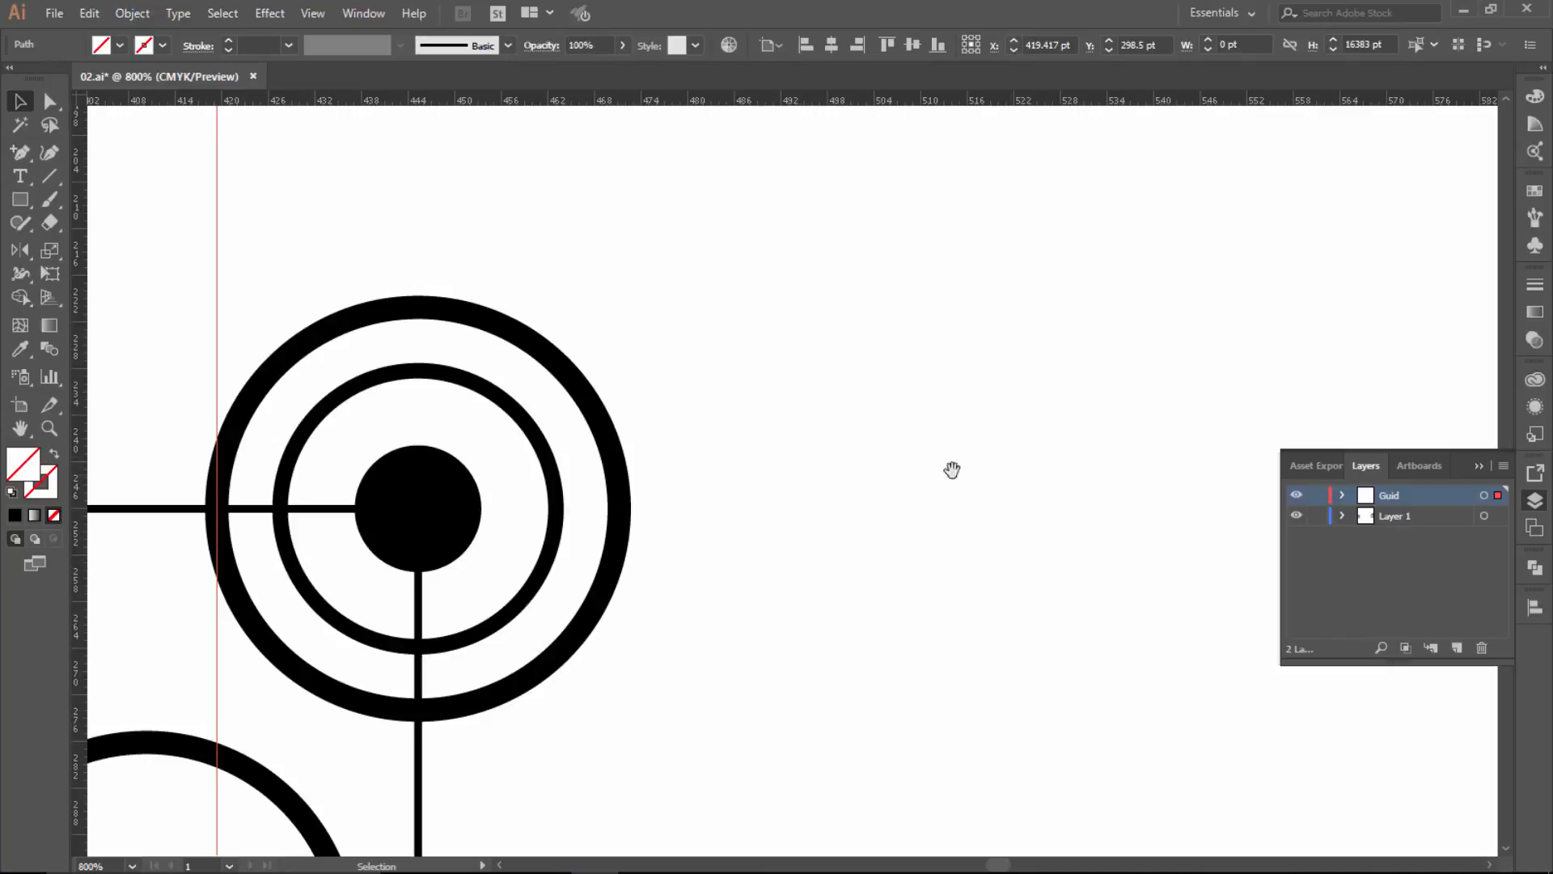
{"action": "left_click_drag", "start_coordinate": [397, 584], "coordinate": [859, 340]}
{"action": "left_click", "coordinate": [874, 437], "text": "ctrl+alt"}
{"action": "left_click_drag", "start_coordinate": [789, 518], "coordinate": [833, 261]}
{"action": "left_click", "coordinate": [822, 423], "text": "ctrl+alt"}
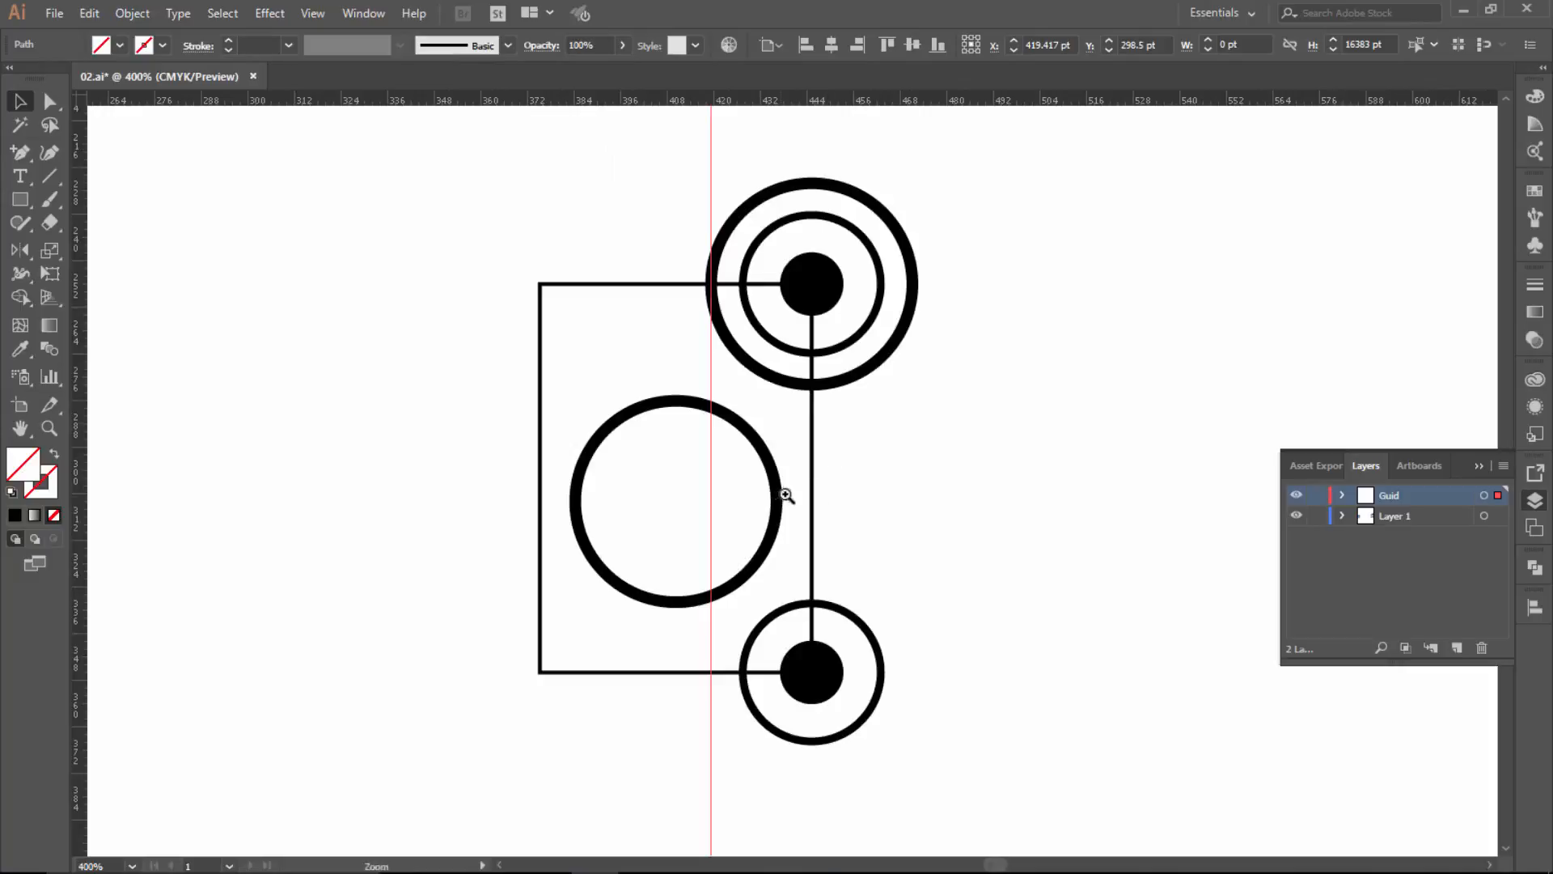
{"action": "left_click", "coordinate": [785, 495], "text": "ctrl"}
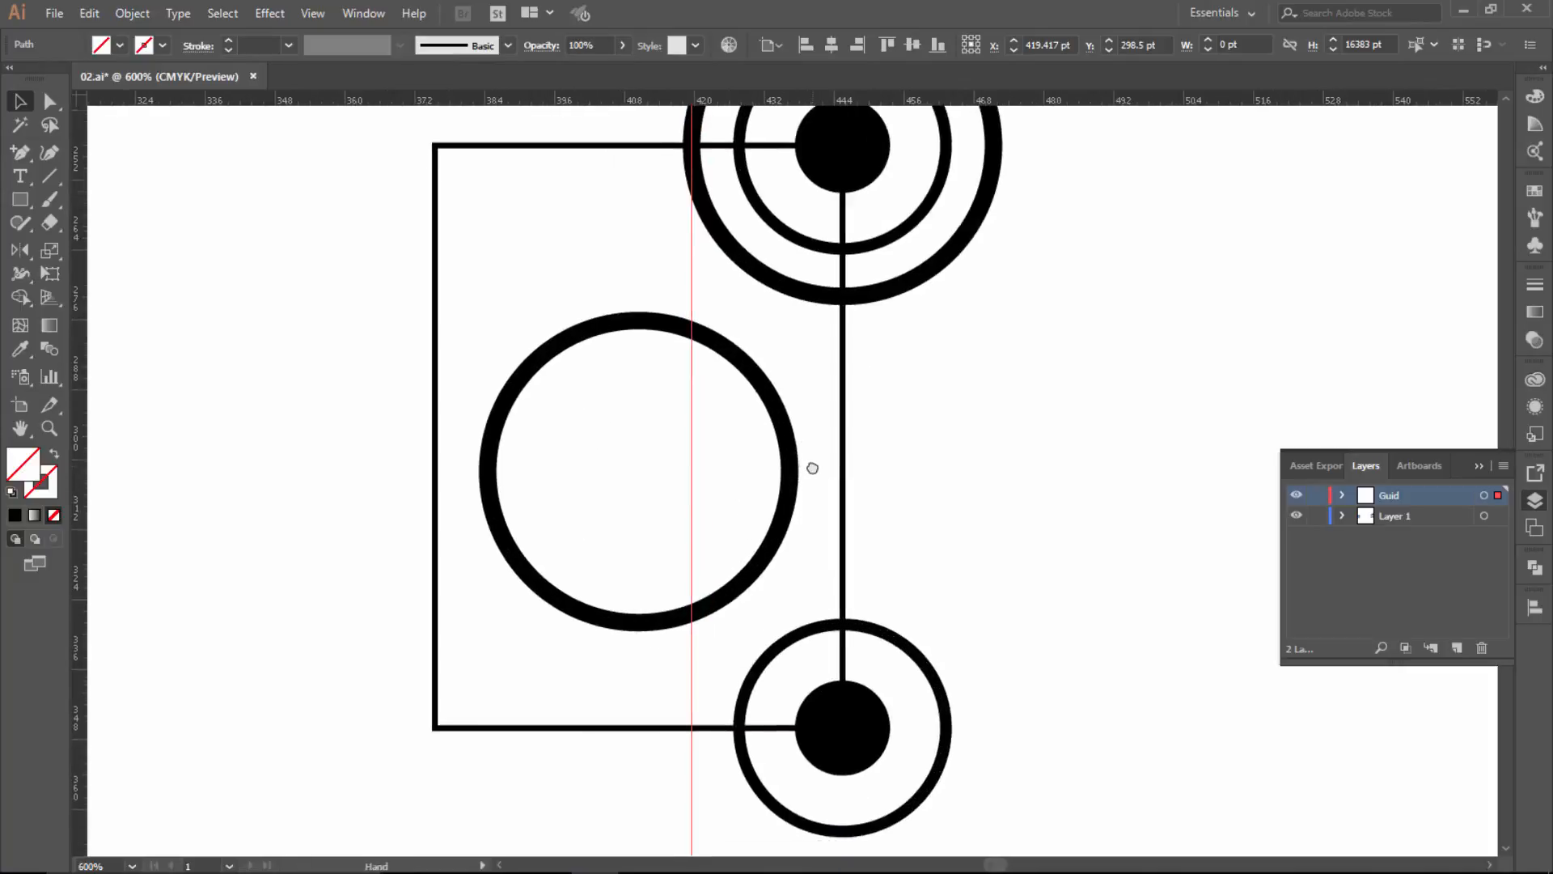
{"action": "left_click", "coordinate": [691, 626]}
{"action": "left_click", "coordinate": [724, 612], "text": "ctrl"}
{"action": "left_click", "coordinate": [727, 611], "text": "ctrl"}
{"action": "left_click_drag", "start_coordinate": [835, 413], "coordinate": [766, 529]}
{"action": "key", "text": "backslash"}
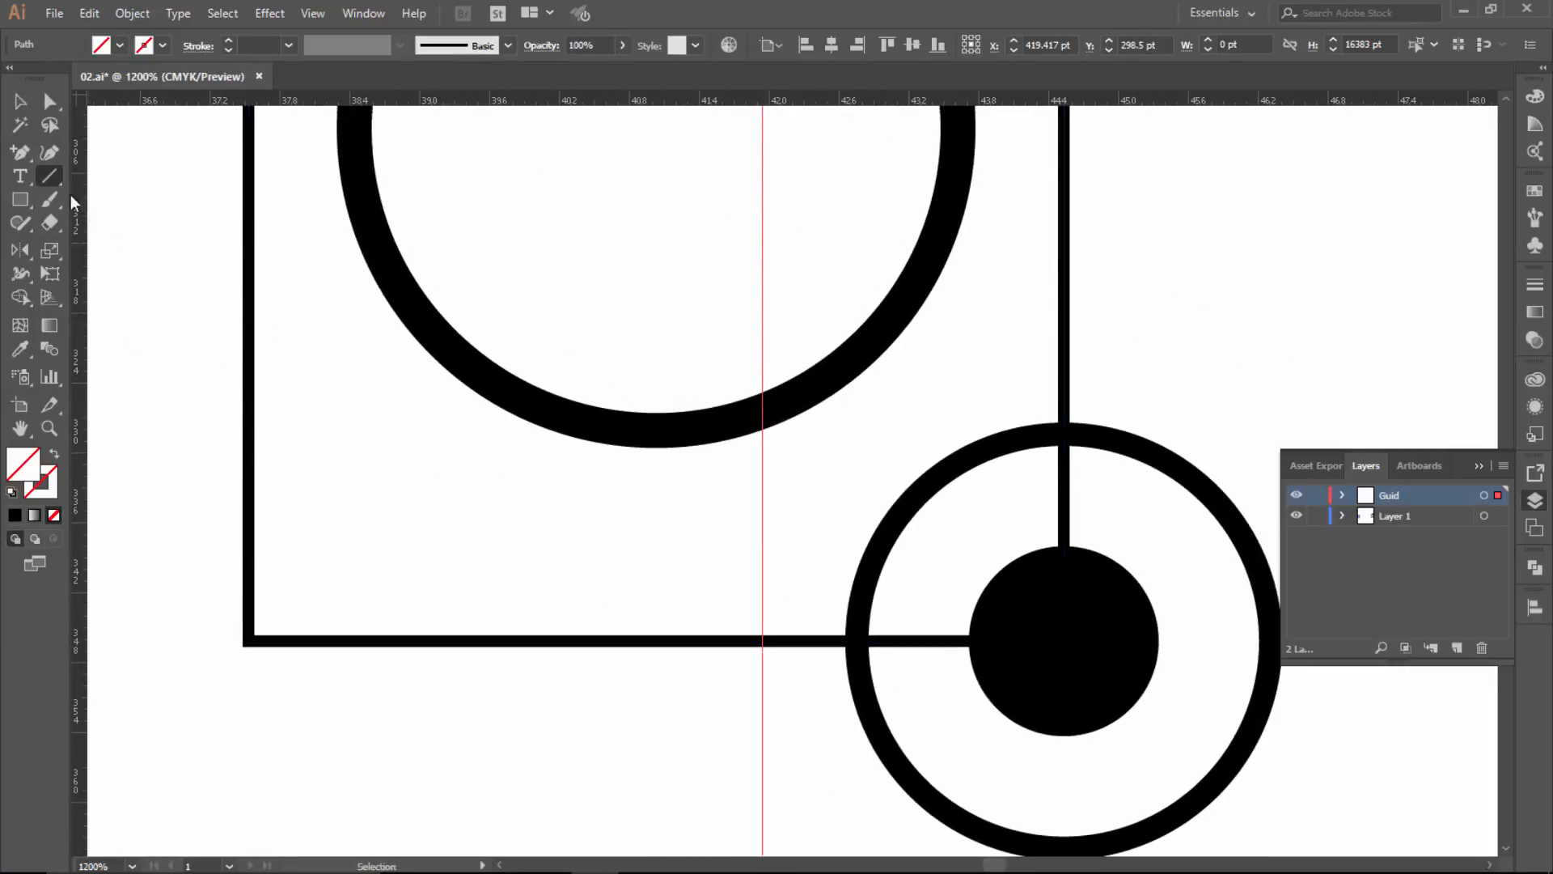
{"action": "left_click", "coordinate": [50, 177]}
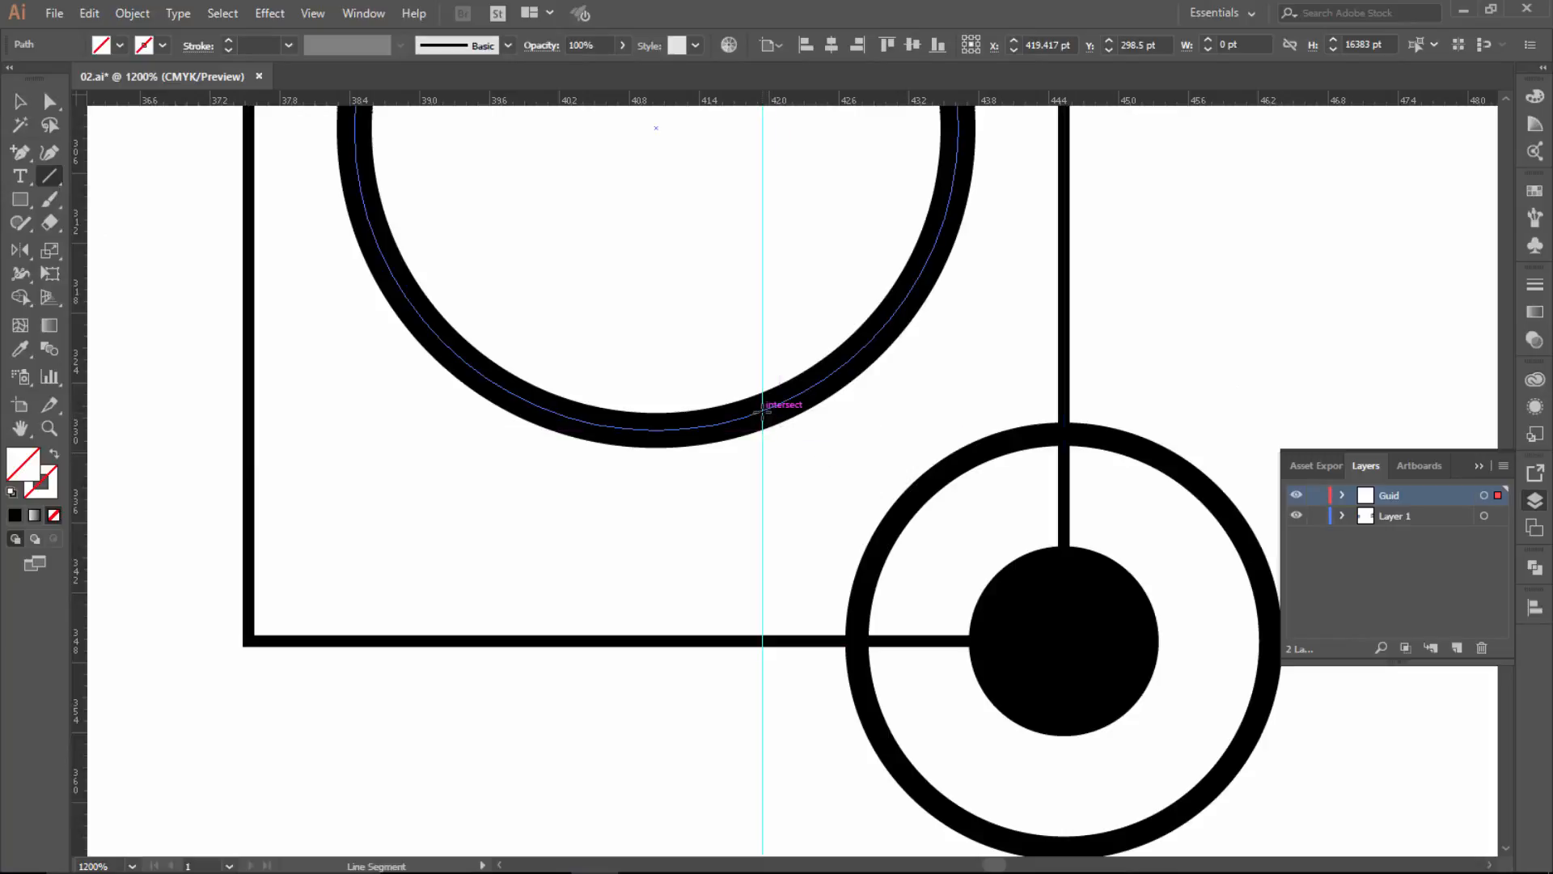
{"action": "left_click_drag", "start_coordinate": [763, 411], "coordinate": [762, 640]}
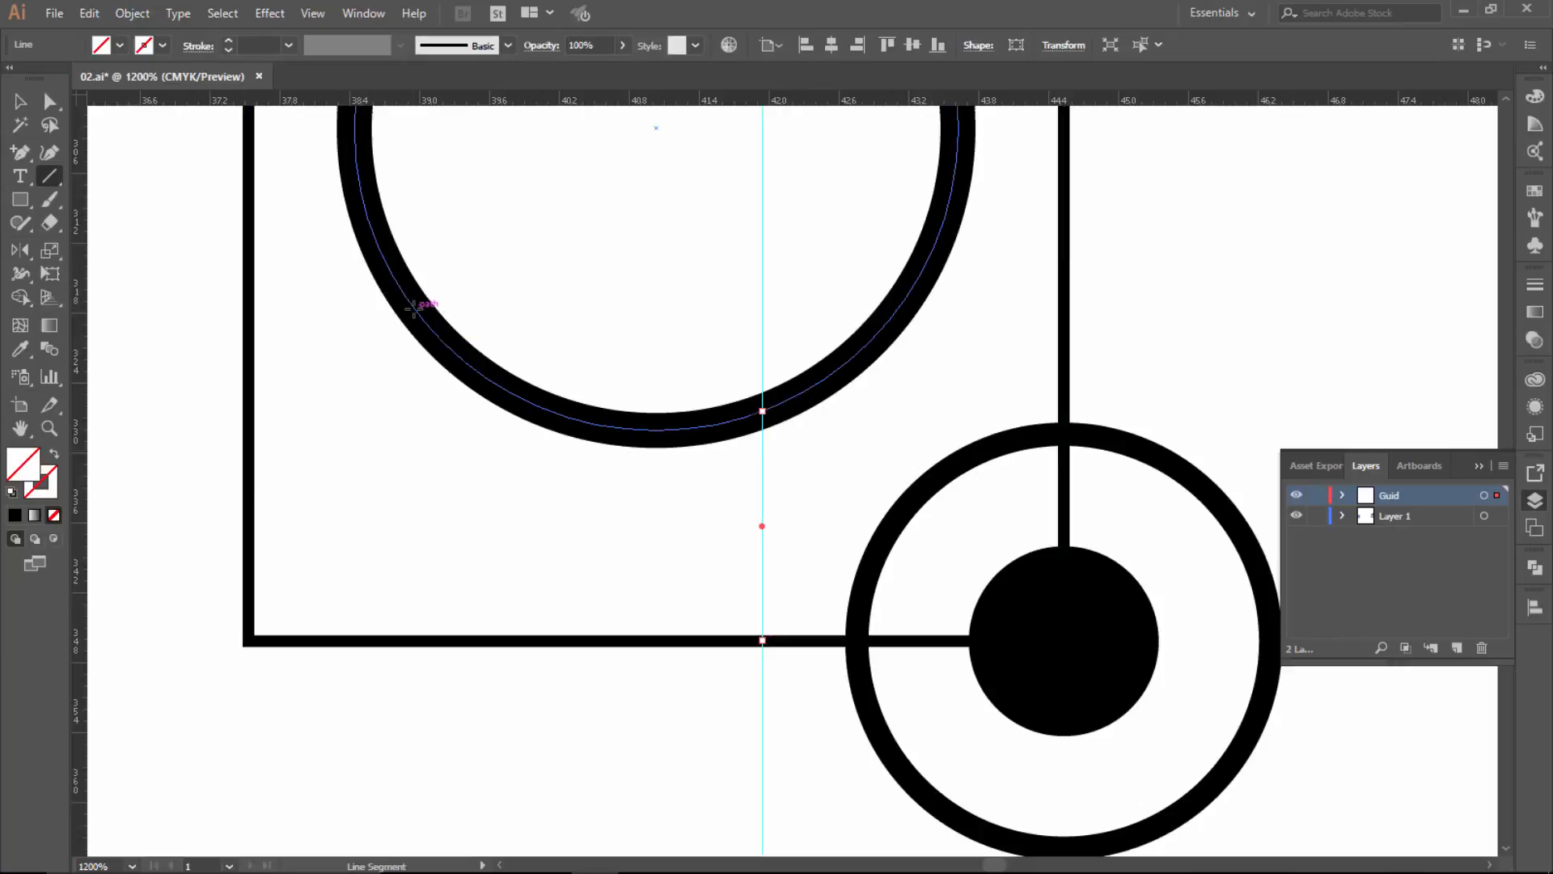
Give the new vertical line a 3 pt black stroke.
{"action": "left_click", "coordinate": [228, 39]}
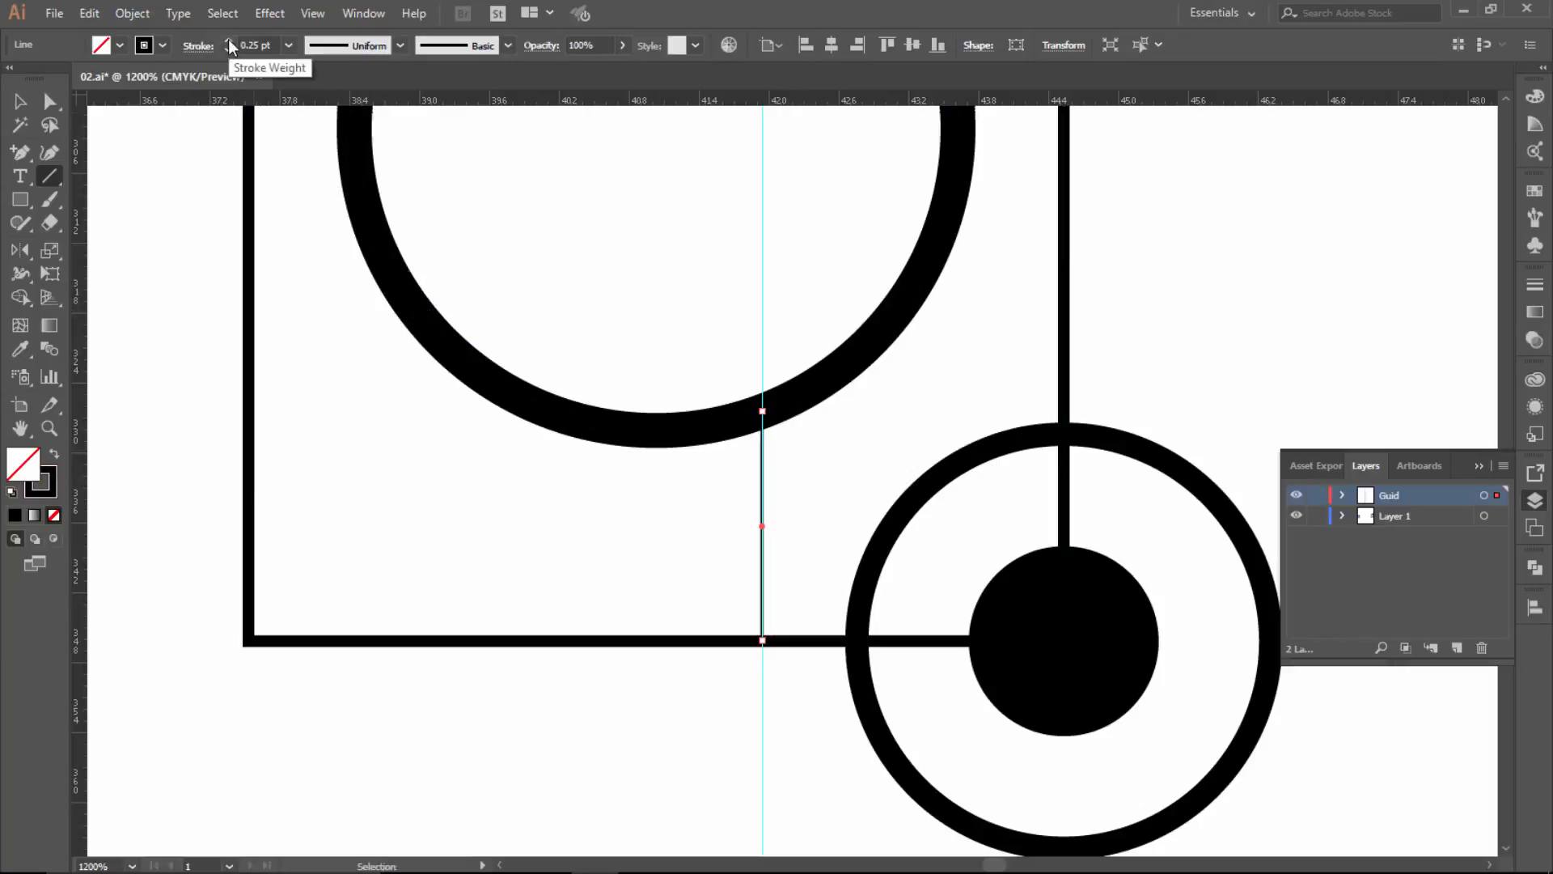
{"action": "left_click", "coordinate": [228, 39]}
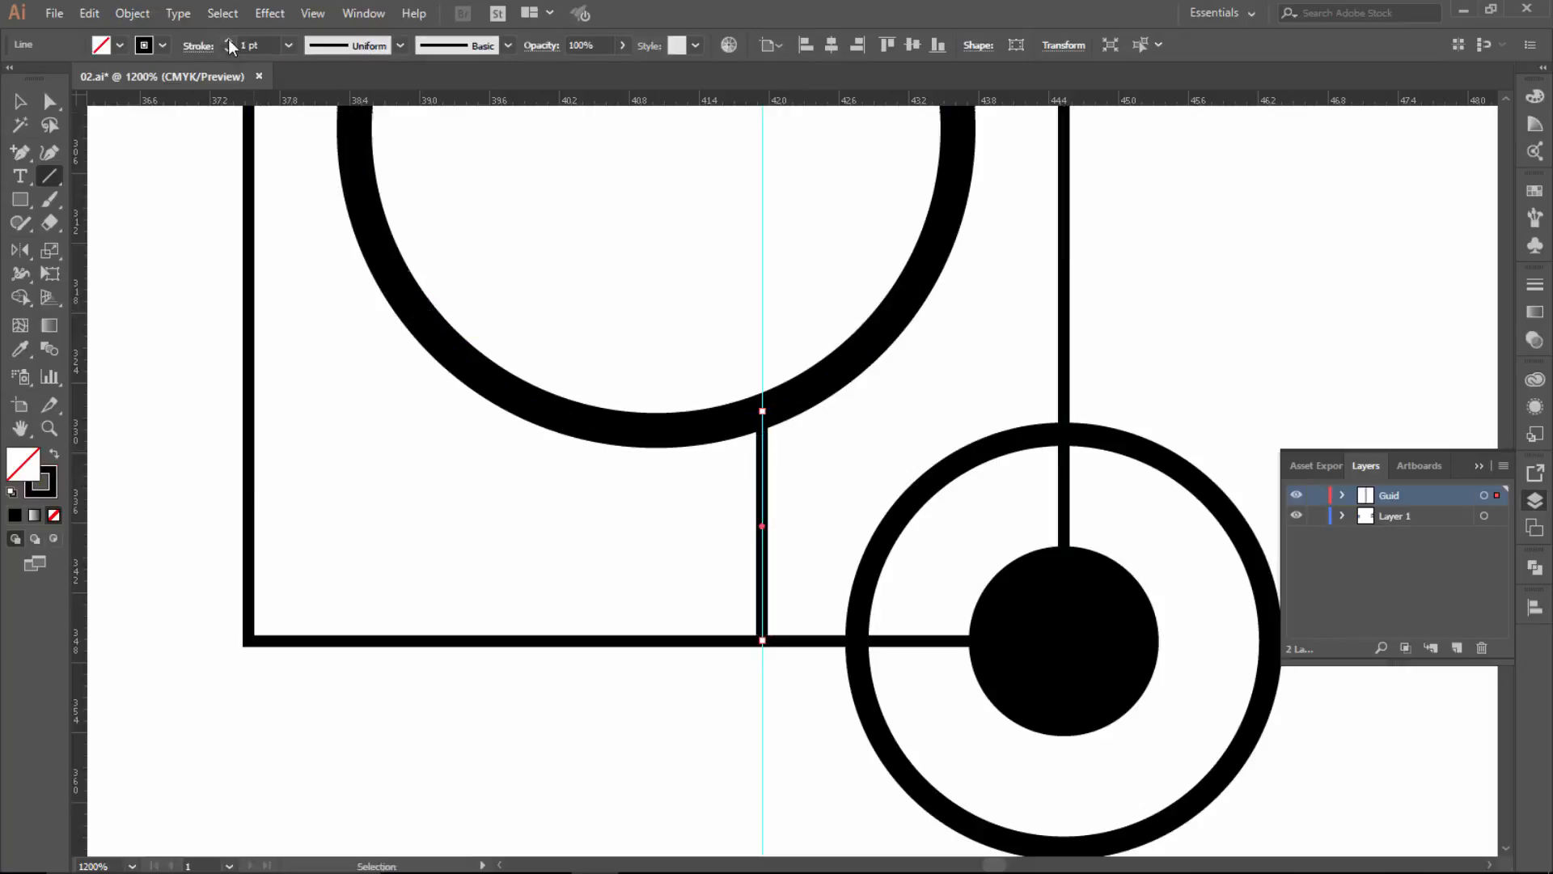
{"action": "left_click", "coordinate": [228, 39]}
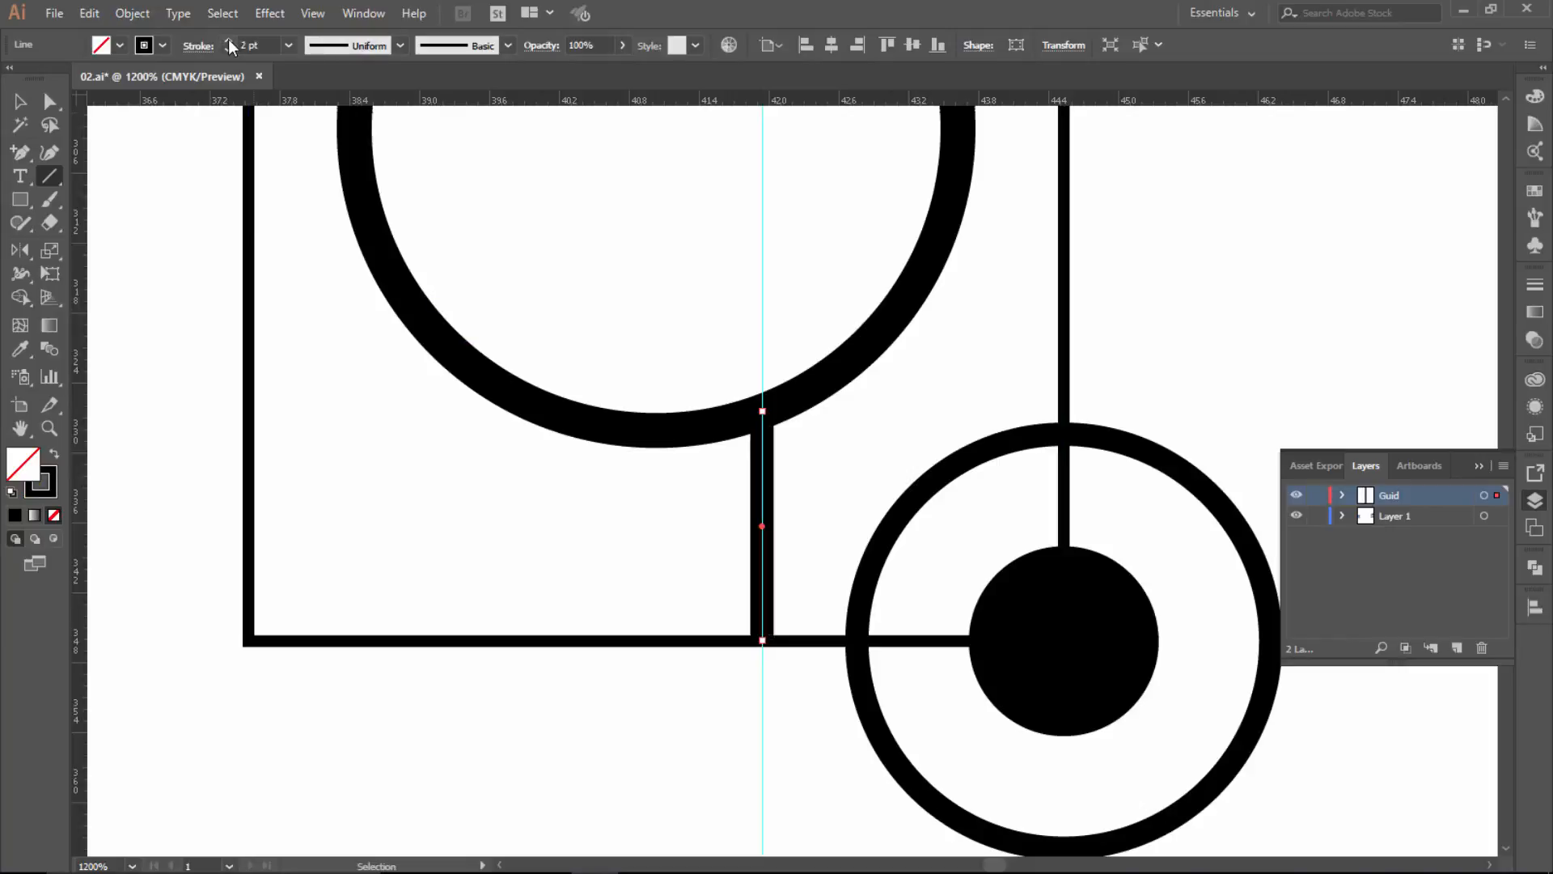
{"action": "left_click", "coordinate": [228, 39]}
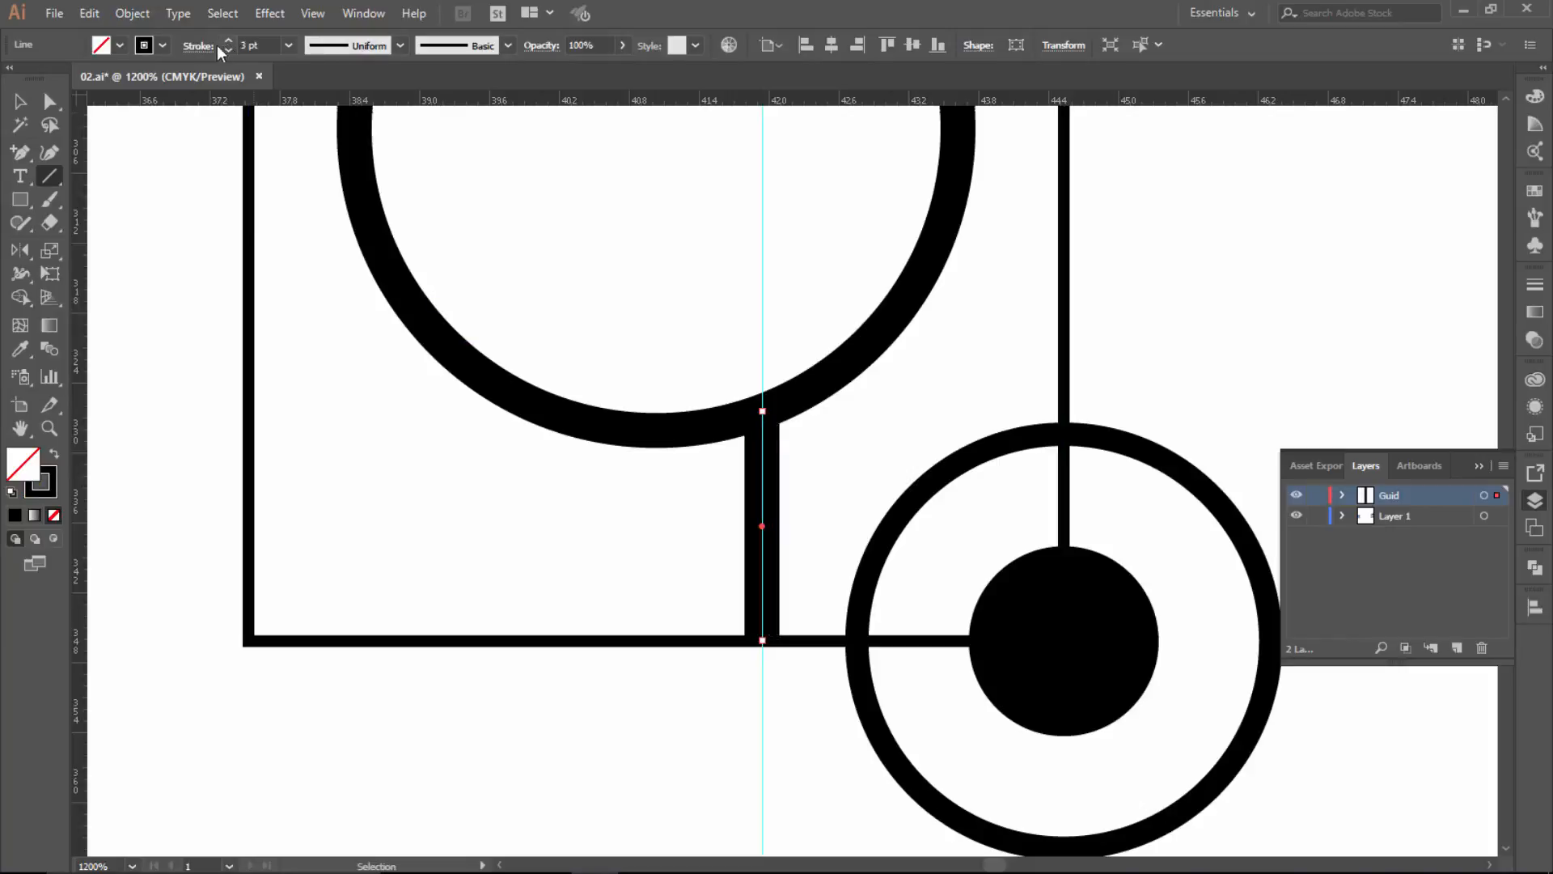
Add an anchor point to the ring inside the rectangle where the vertical guide crosses its lower edge.
{"action": "left_click", "coordinate": [20, 102]}
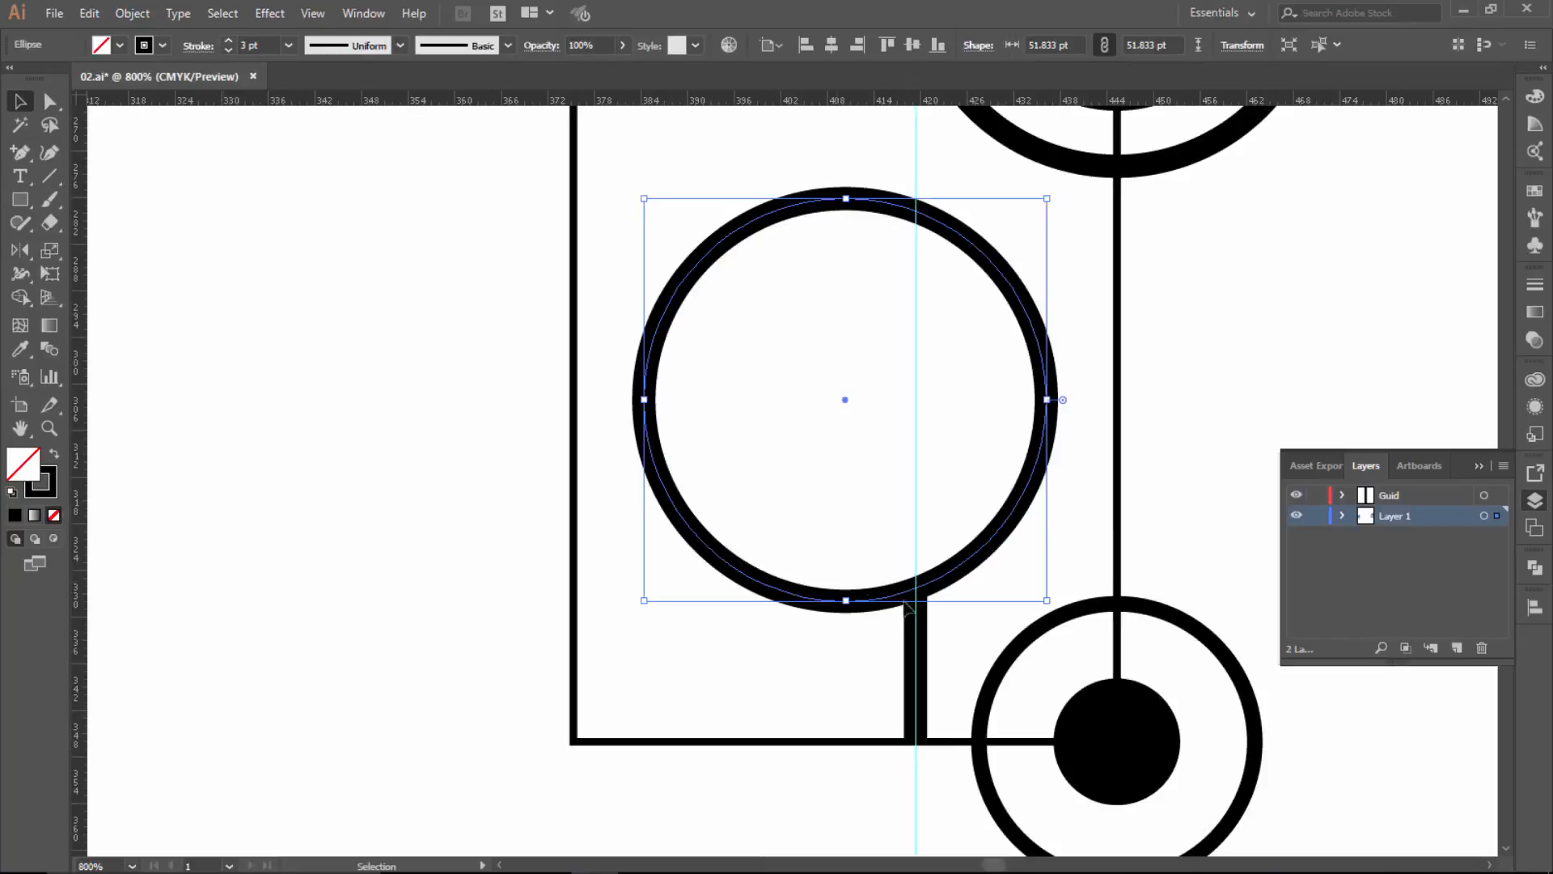
{"action": "key", "text": "ctrl+space"}
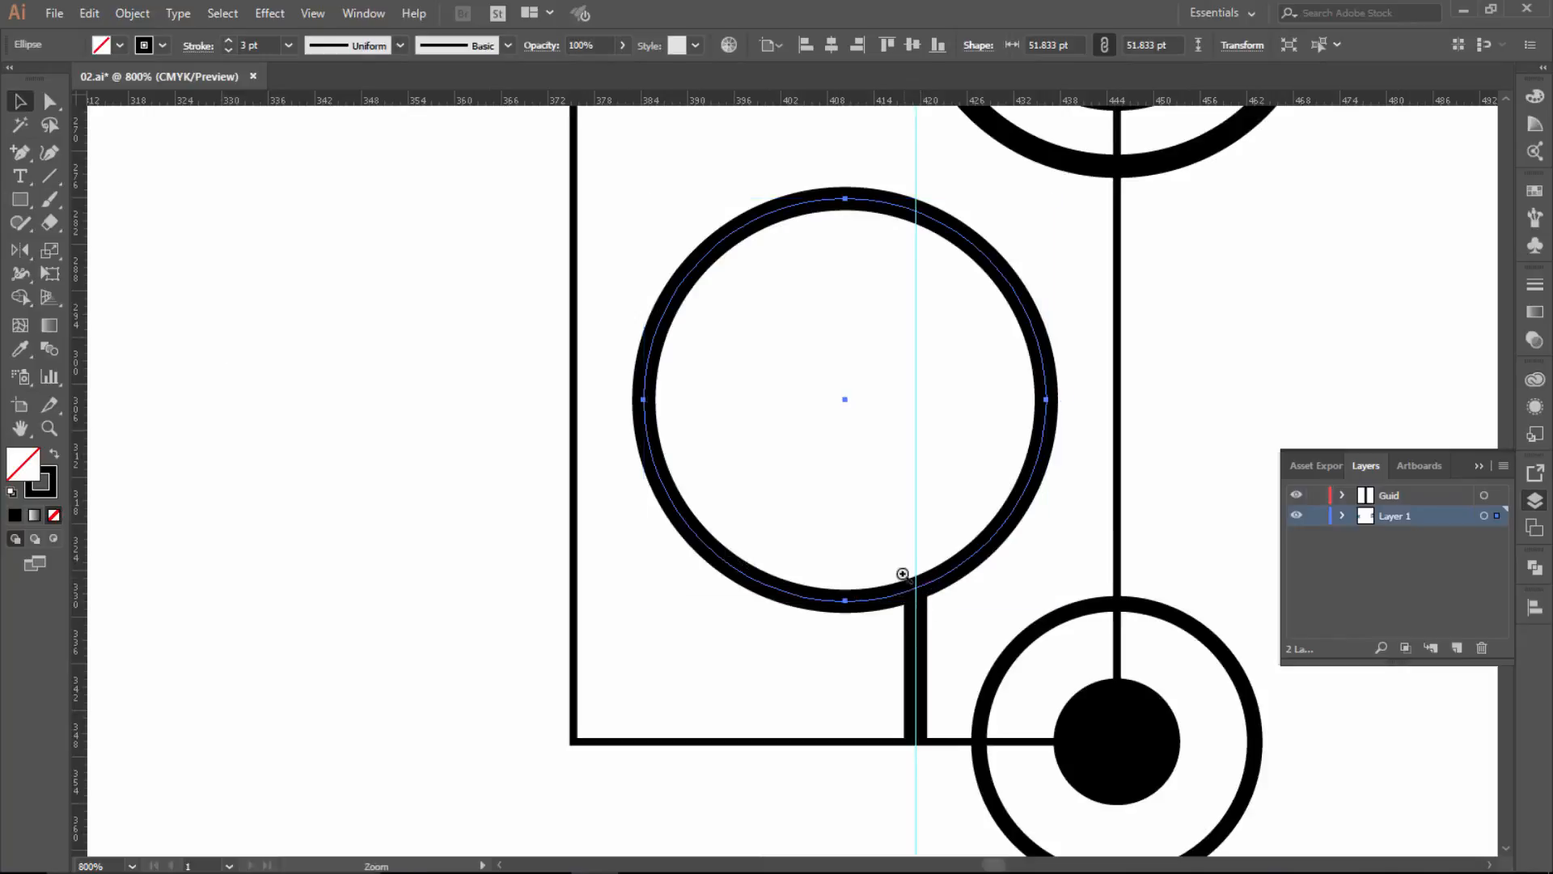
{"action": "left_click_drag", "start_coordinate": [904, 568], "coordinate": [936, 618]}
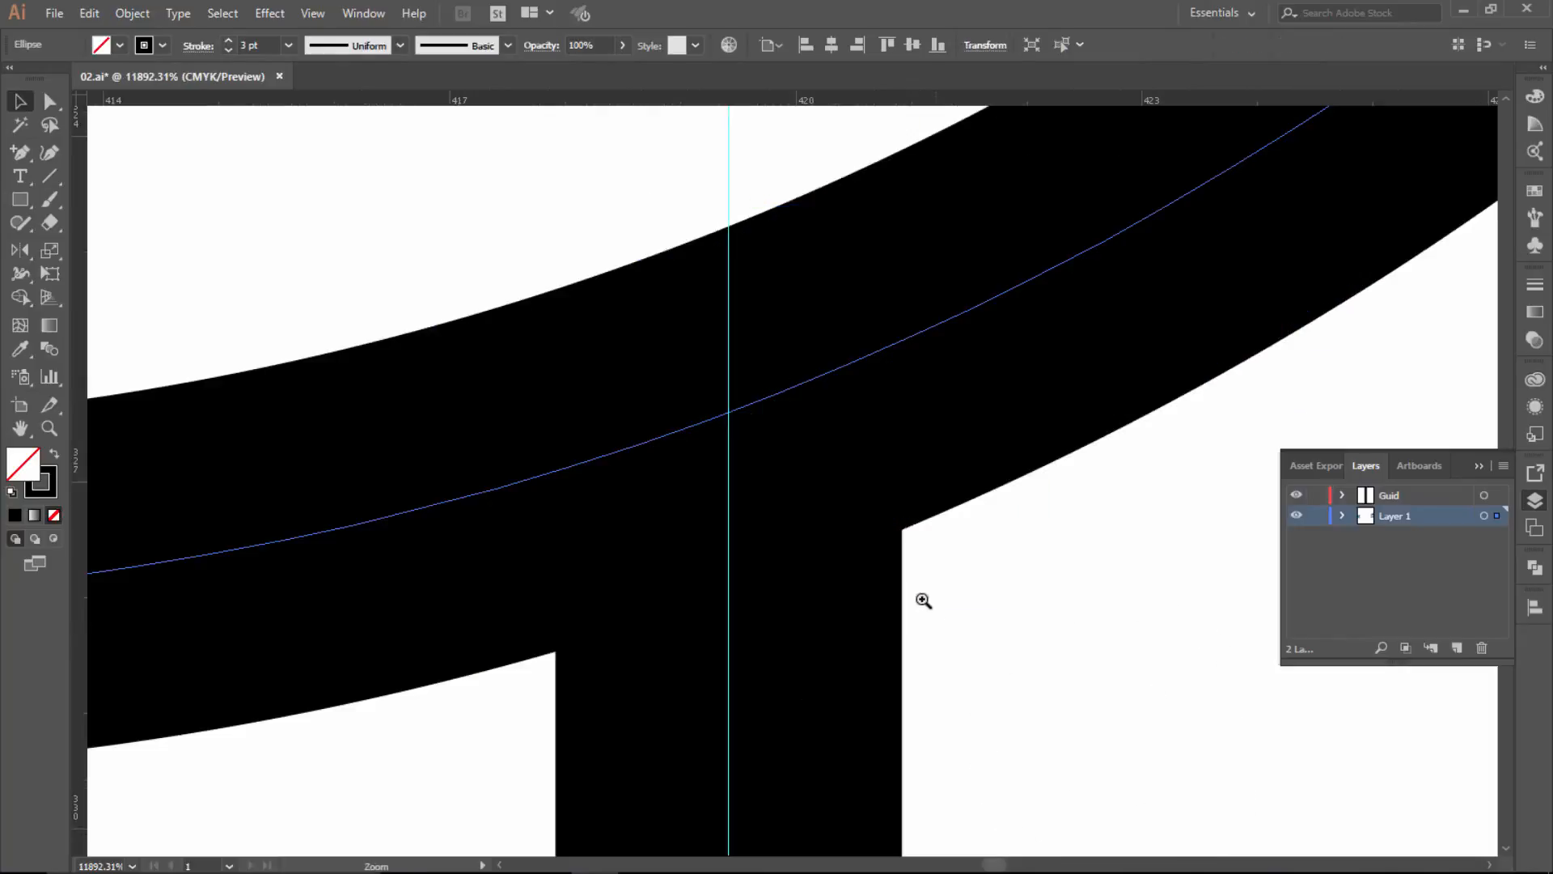
{"action": "left_click", "coordinate": [25, 154]}
{"action": "left_click_drag", "start_coordinate": [24, 154], "coordinate": [160, 180]}
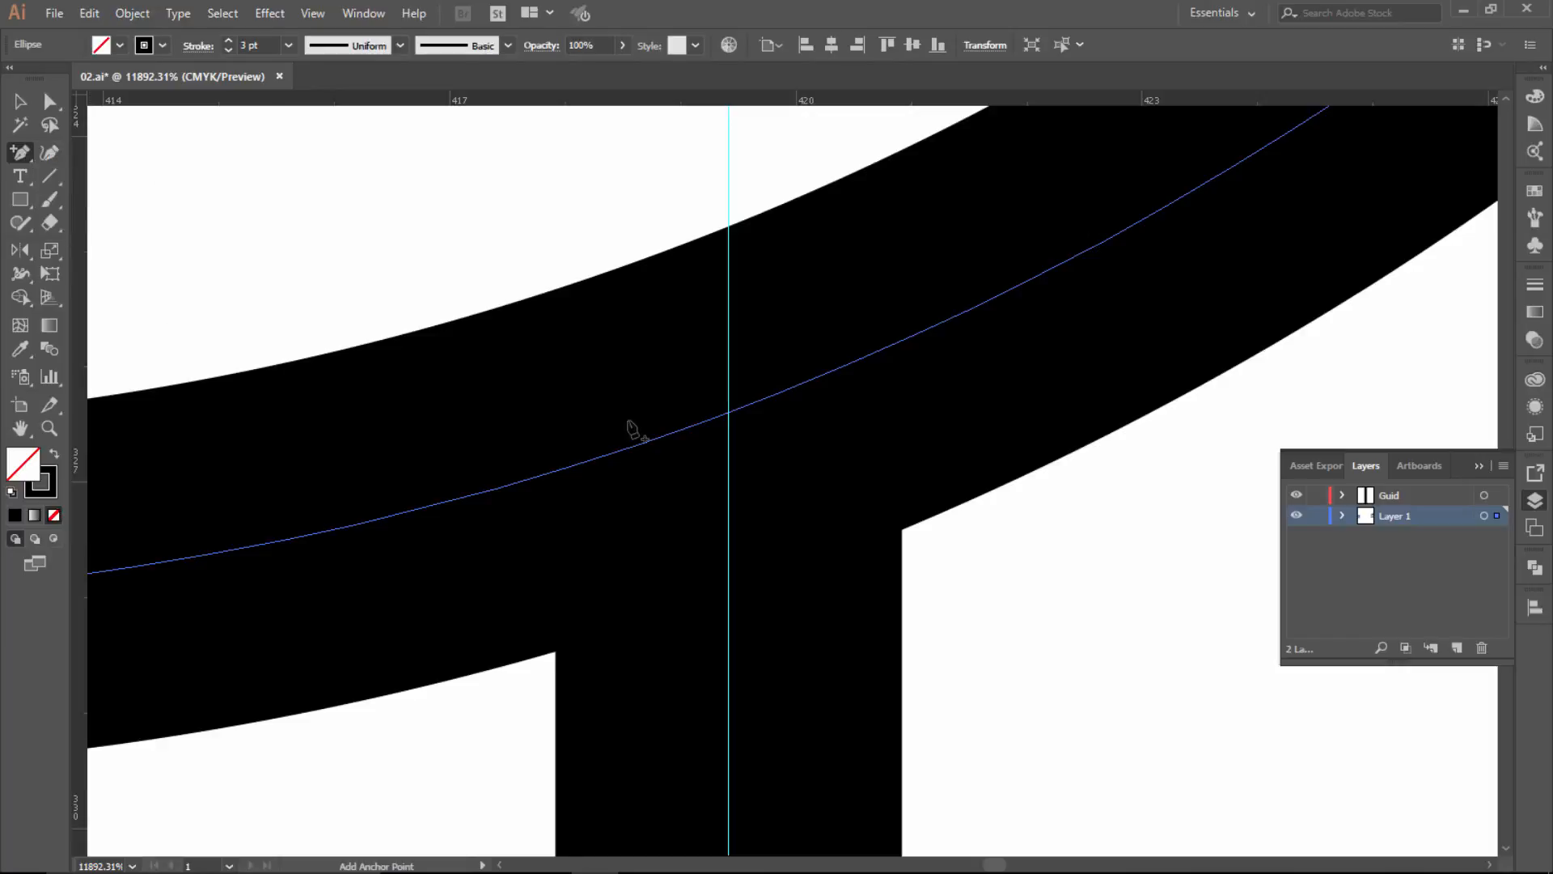
{"action": "left_click", "coordinate": [728, 412]}
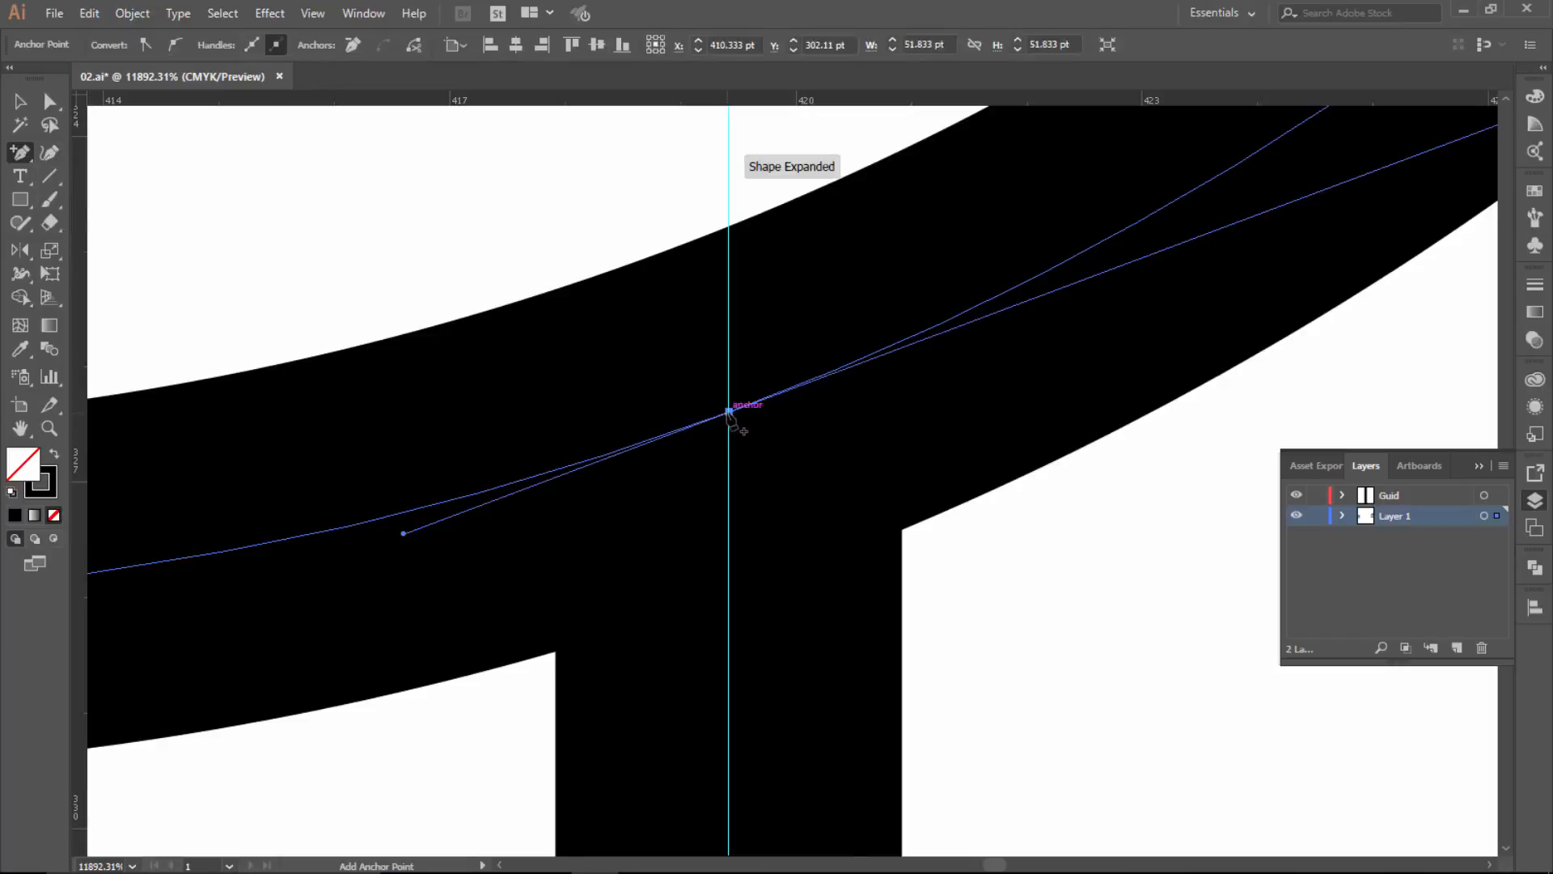
{"action": "left_click", "coordinate": [20, 101]}
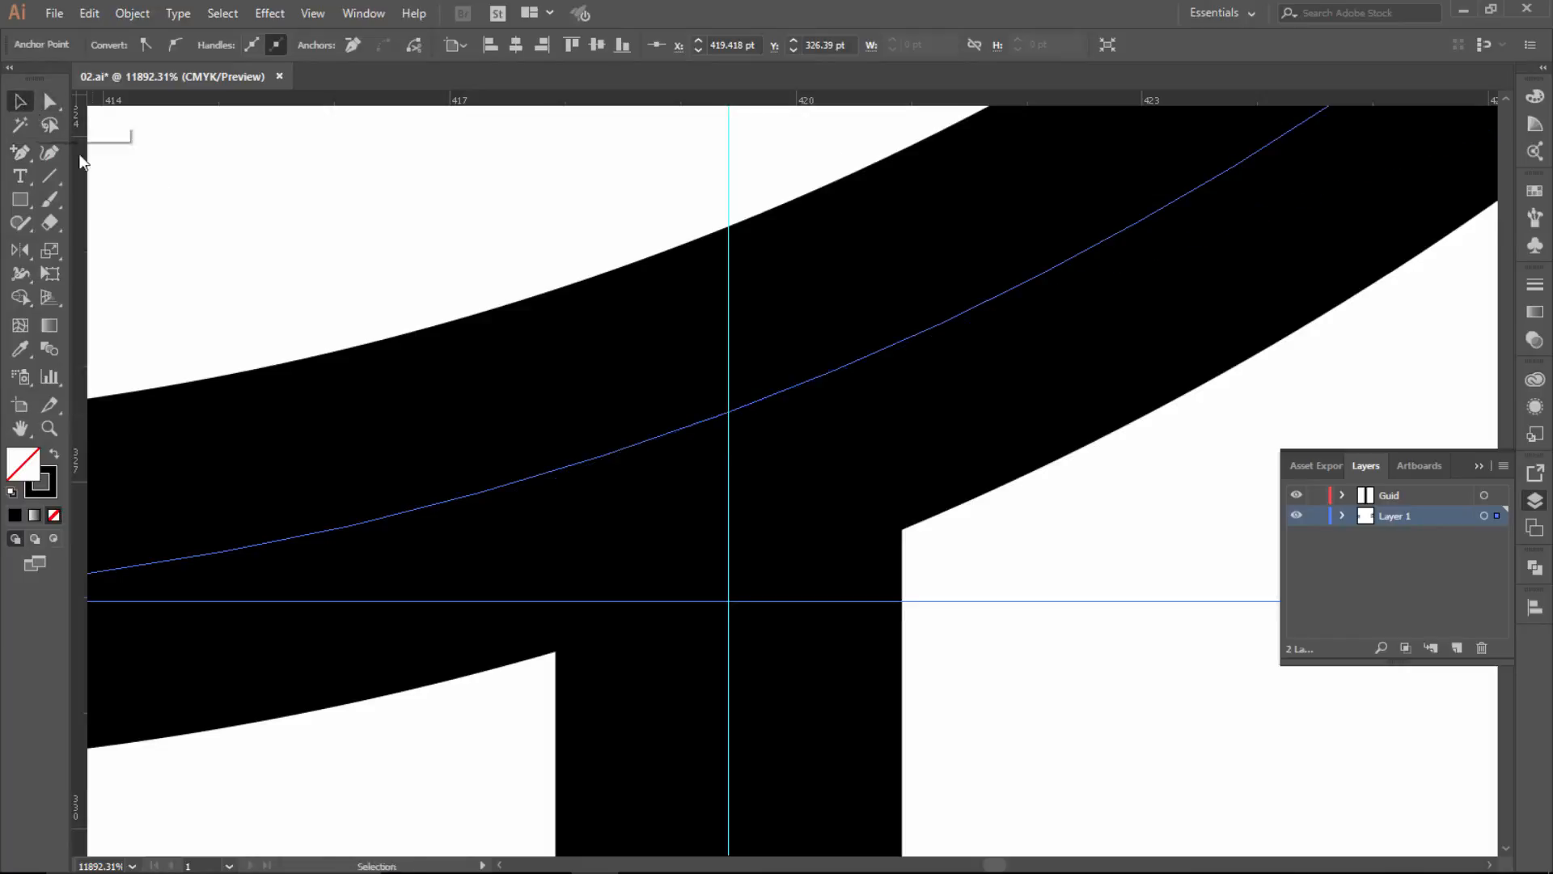
Delete the ring's lower-left and upper-left segments, keeping only the right-hand arc from its top anchor to the vertical guide.
{"action": "left_click", "coordinate": [792, 480], "text": "ctrl+alt"}
{"action": "left_click", "coordinate": [792, 480], "text": "ctrl+alt"}
{"action": "left_click", "coordinate": [792, 480], "text": "ctrl+alt"}
{"action": "key", "text": "ctrl+z"}
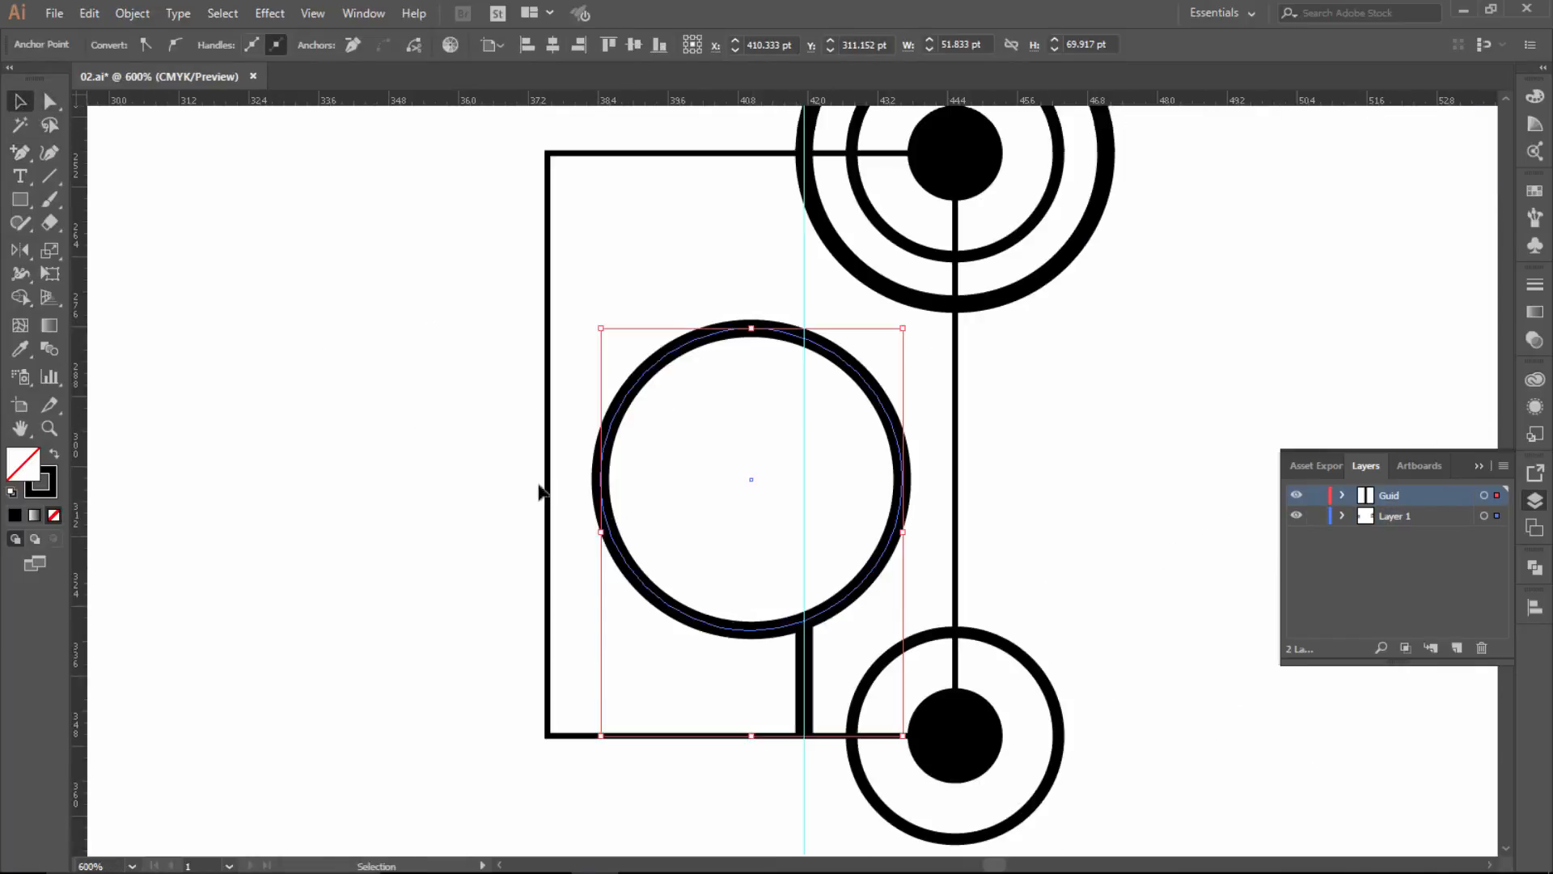
{"action": "left_click", "coordinate": [54, 107]}
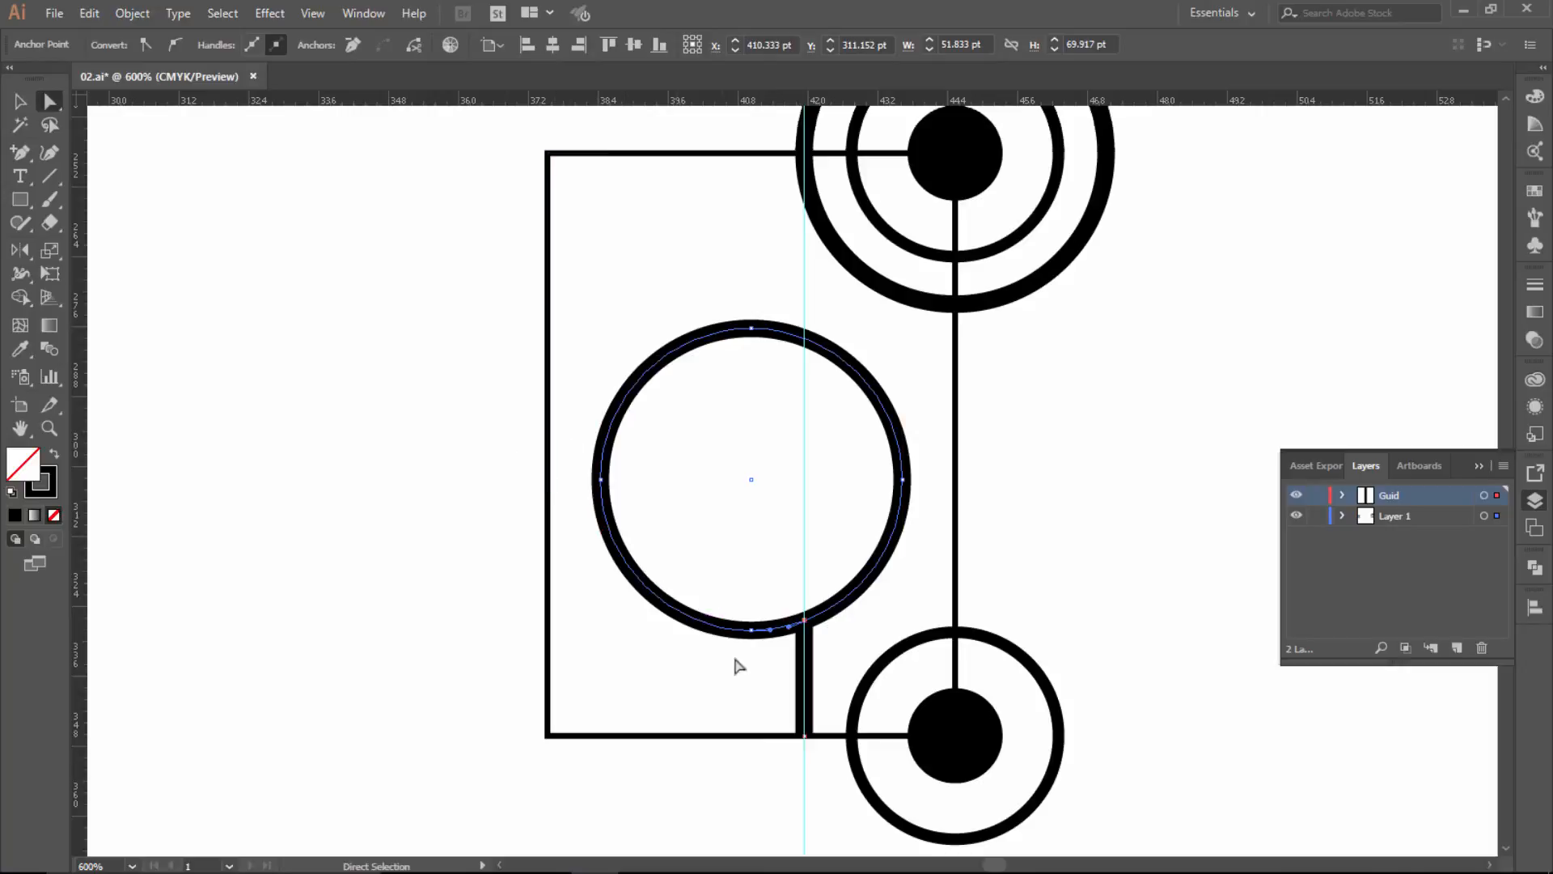
{"action": "left_click", "coordinate": [785, 623]}
{"action": "key", "text": "Delete"}
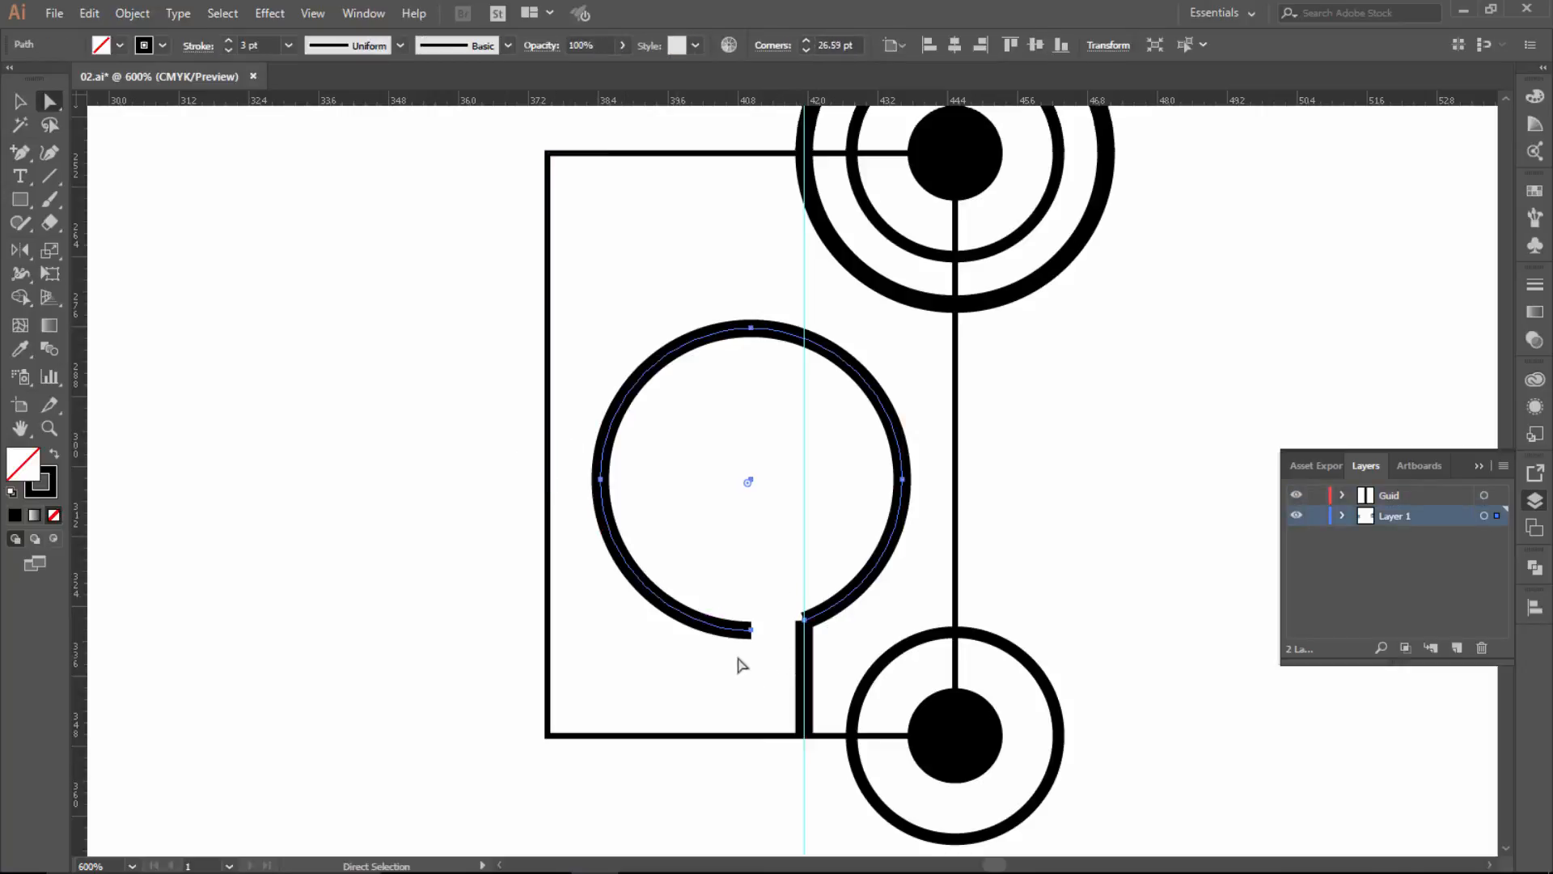
{"action": "left_click", "coordinate": [679, 613]}
{"action": "key", "text": "Delete"}
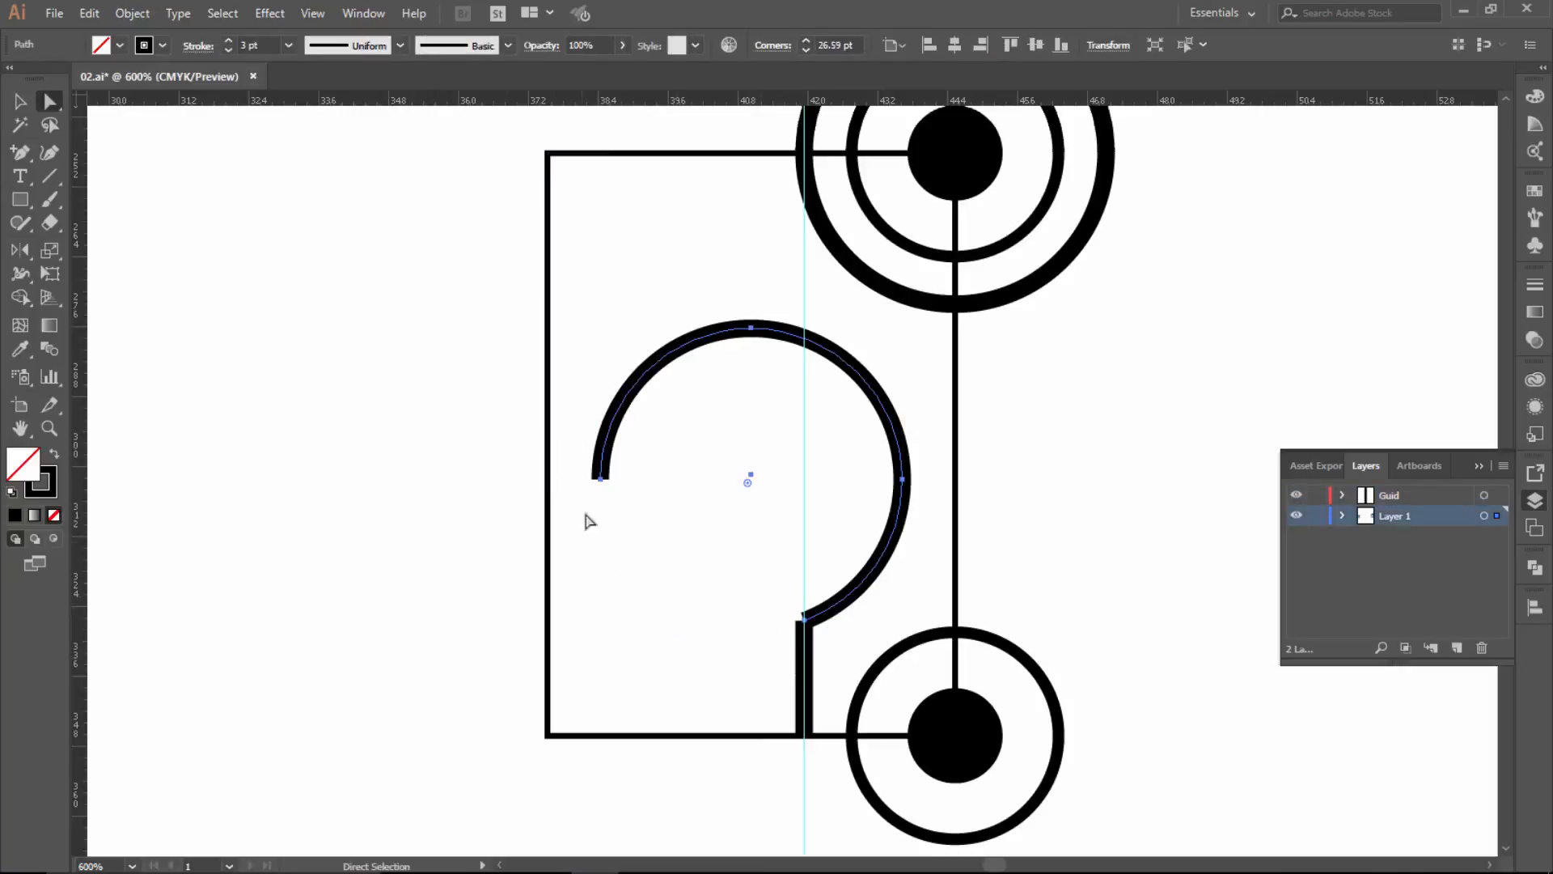
{"action": "left_click", "coordinate": [606, 443]}
{"action": "key", "text": "Delete"}
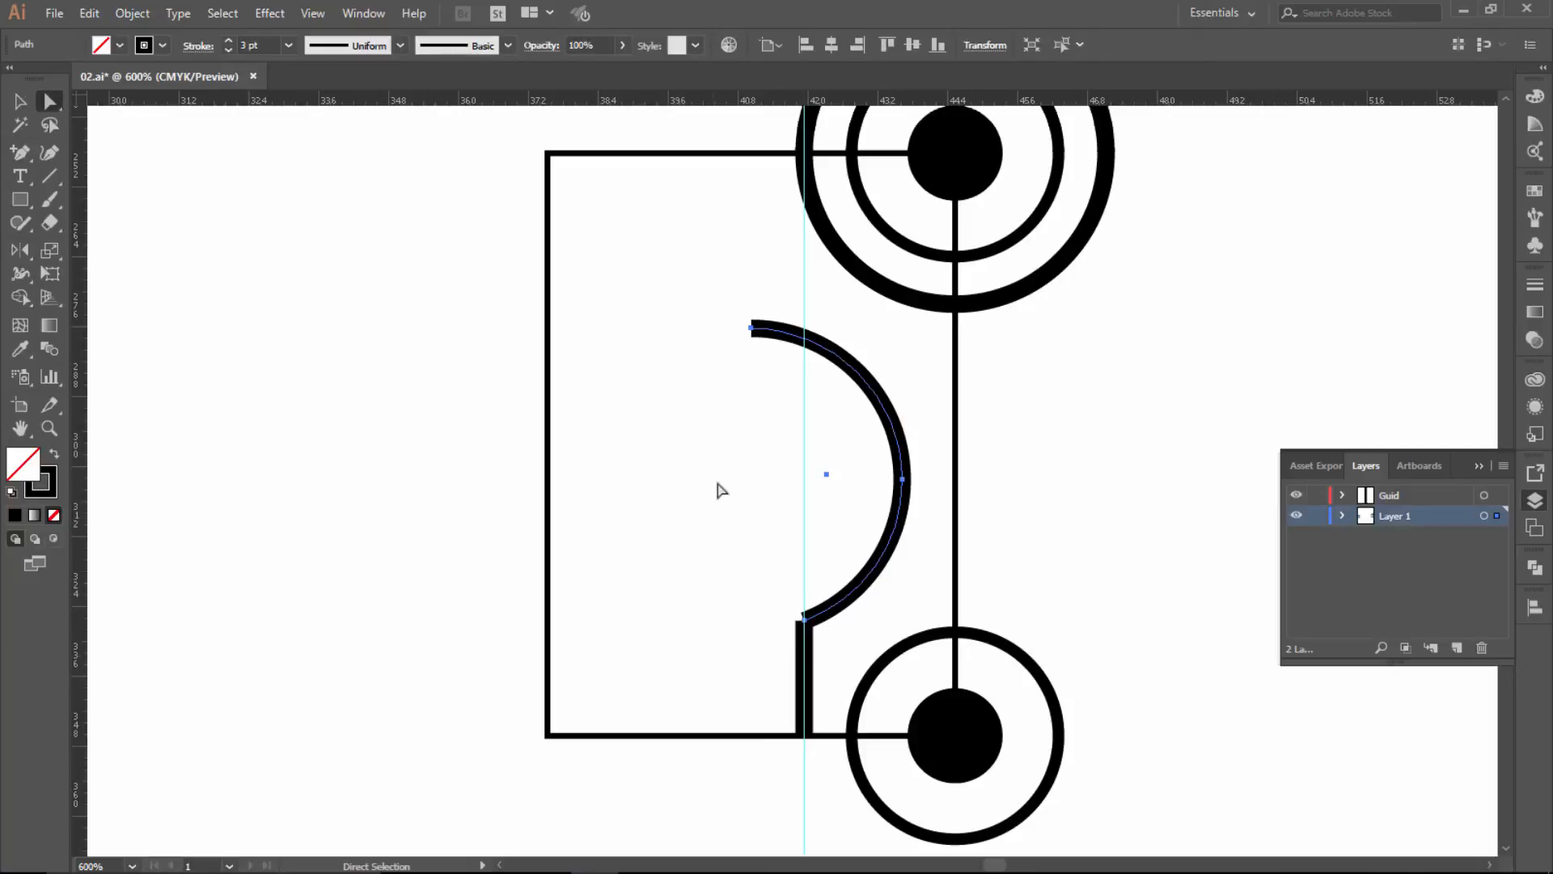
Try to join the arc's lower endpoint to the top end of the short vertical line.
{"action": "left_click", "coordinate": [816, 620]}
{"action": "left_click", "coordinate": [812, 505]}
{"action": "left_click", "coordinate": [812, 503]}
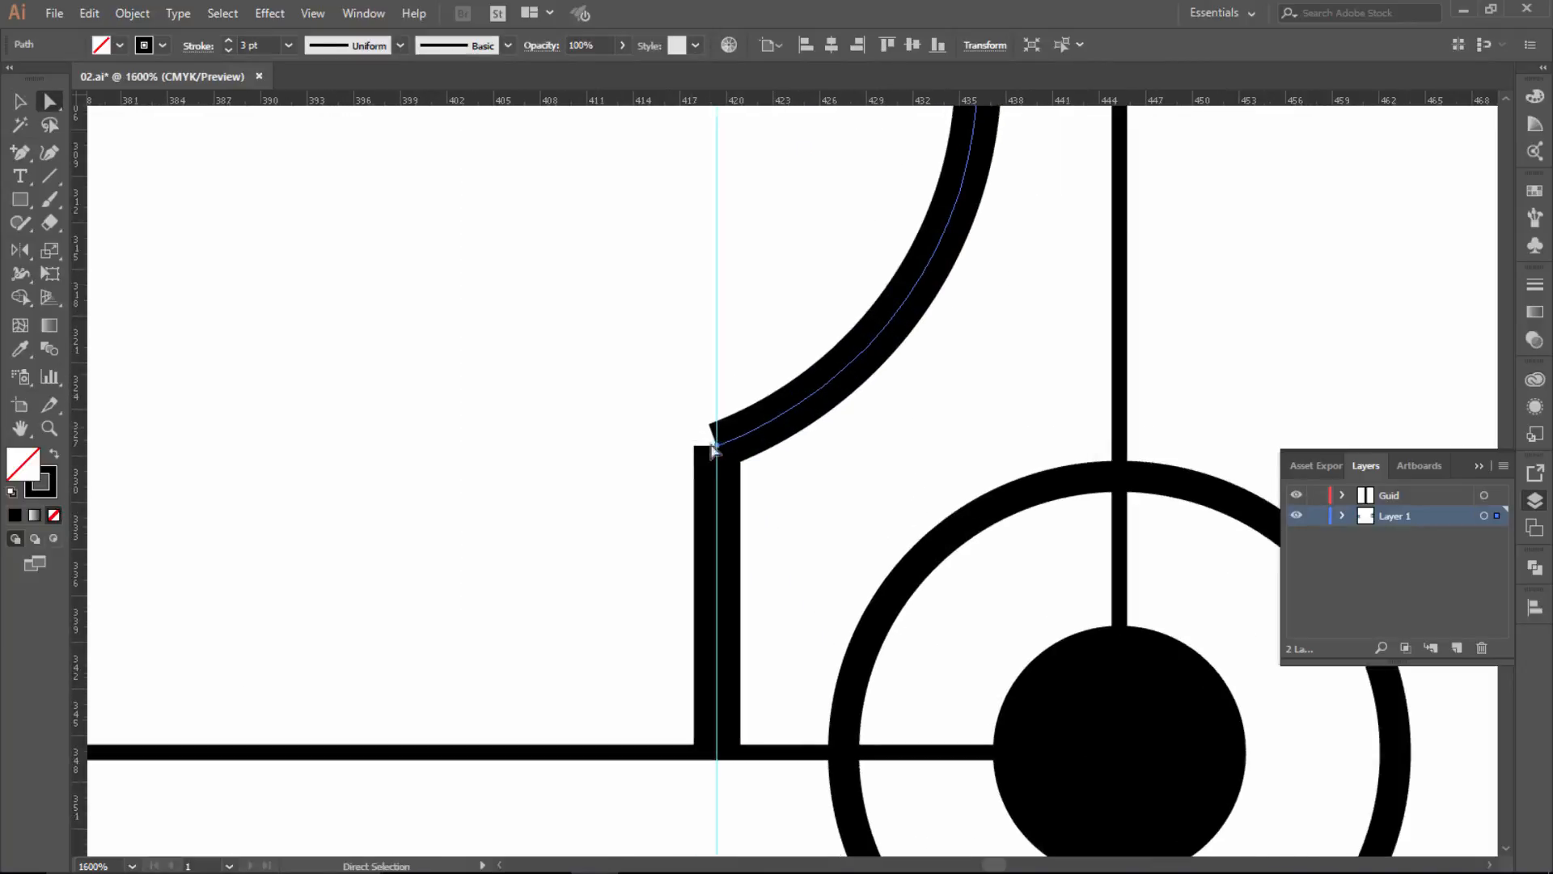
{"action": "left_click_drag", "start_coordinate": [688, 423], "coordinate": [748, 481]}
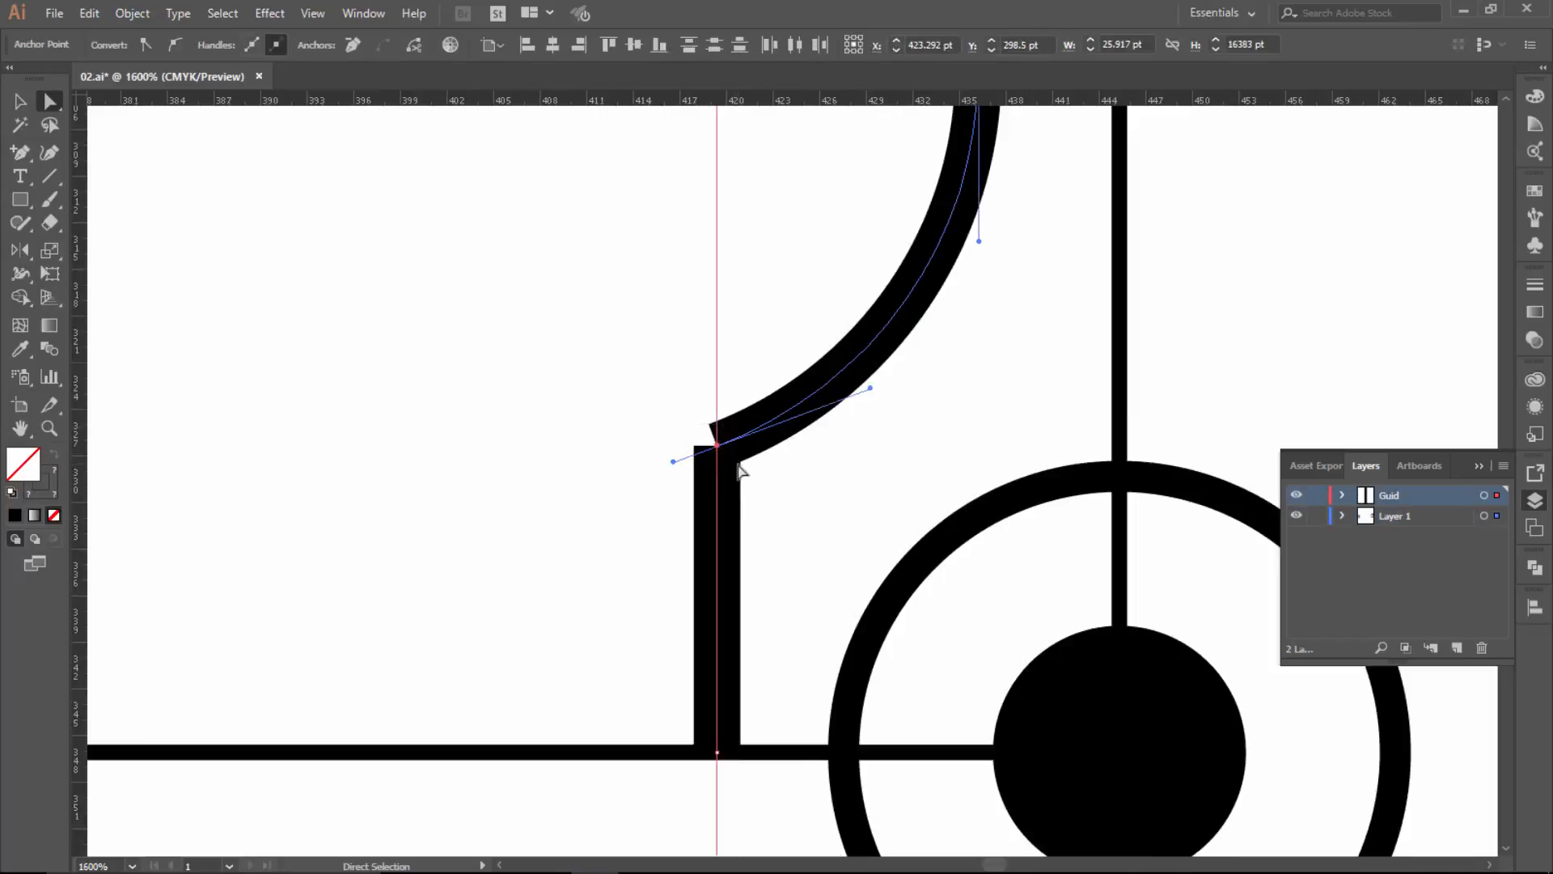
{"action": "left_click_drag", "start_coordinate": [749, 310], "coordinate": [690, 338]}
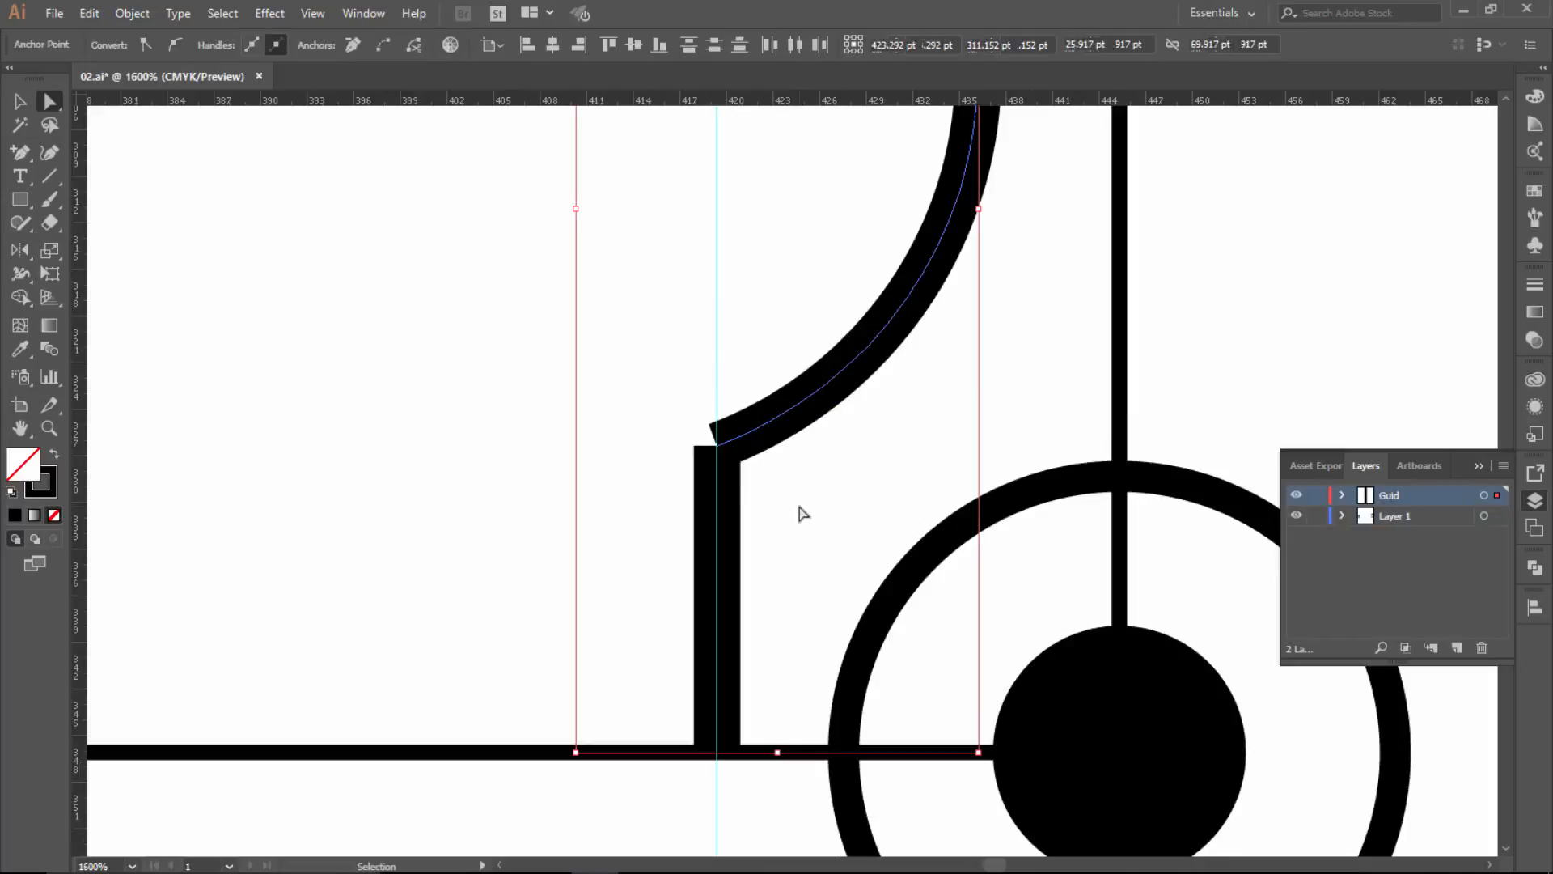
{"action": "key", "text": "ctrl+j"}
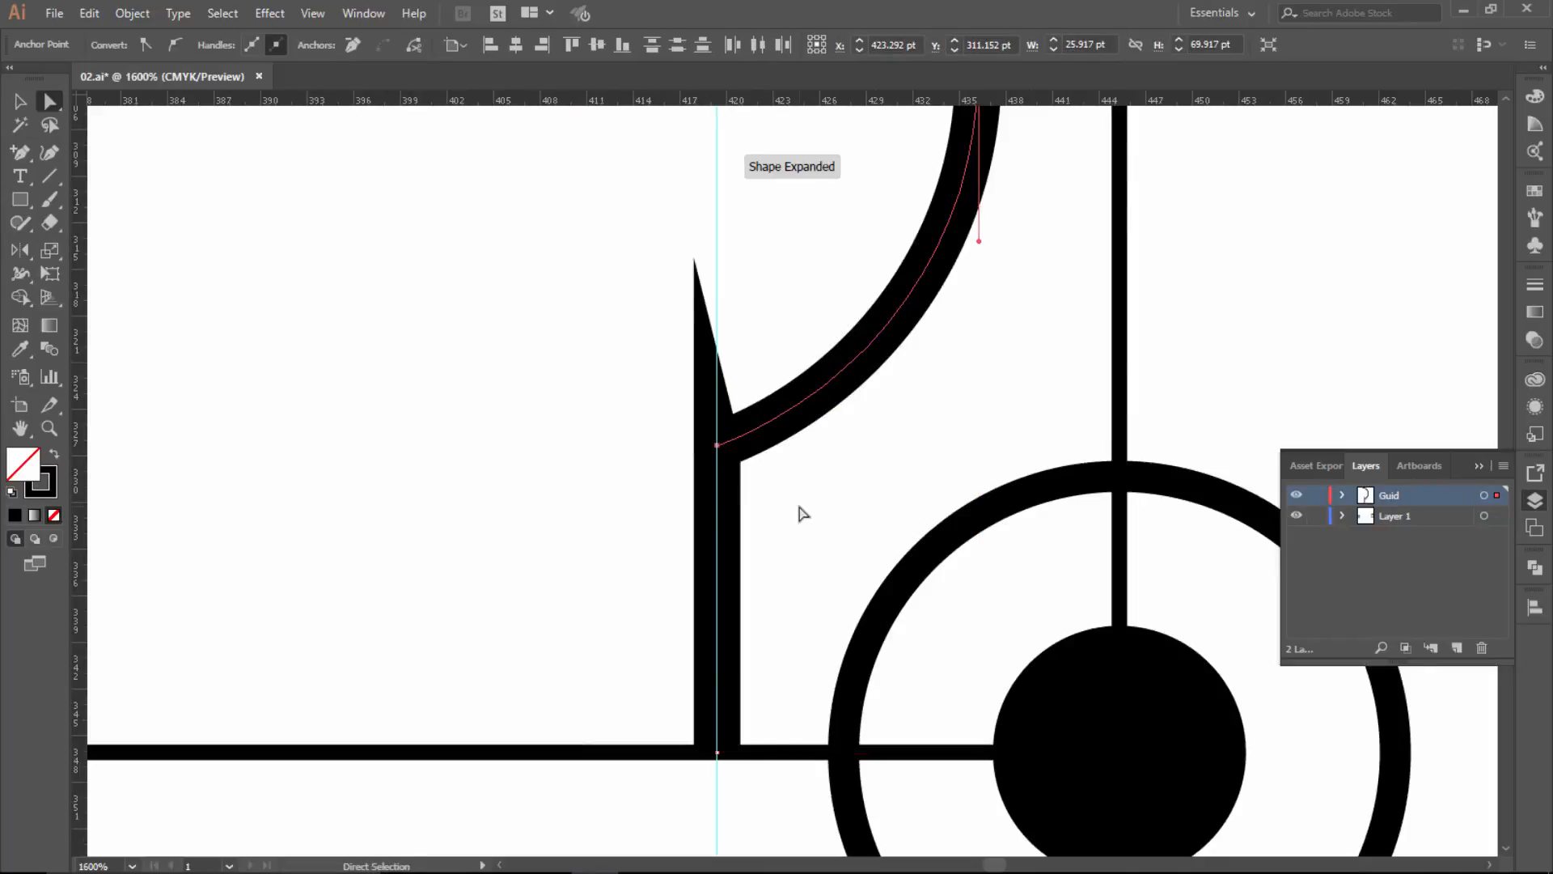
{"action": "key", "text": "ctrl+z"}
Join the arc's lower endpoint to the top end of the vertical line, excluding the guide from the selection.
{"action": "left_click", "coordinate": [742, 464], "text": "ctrl"}
{"action": "left_click", "coordinate": [756, 464], "text": "ctrl"}
{"action": "left_click", "coordinate": [816, 462], "text": "ctrl"}
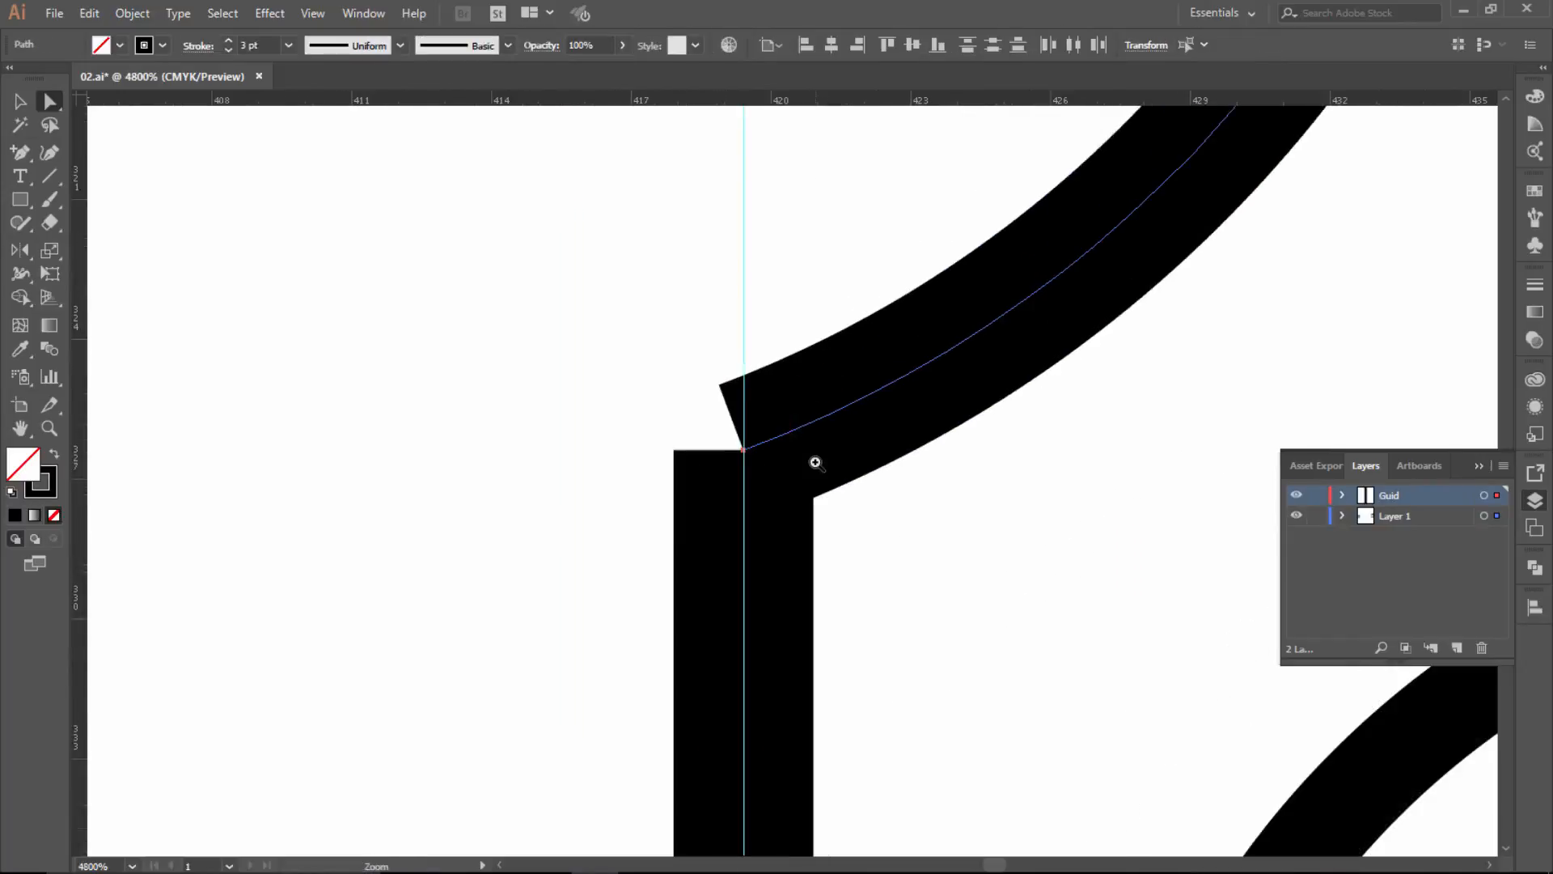
{"action": "left_click", "coordinate": [744, 451]}
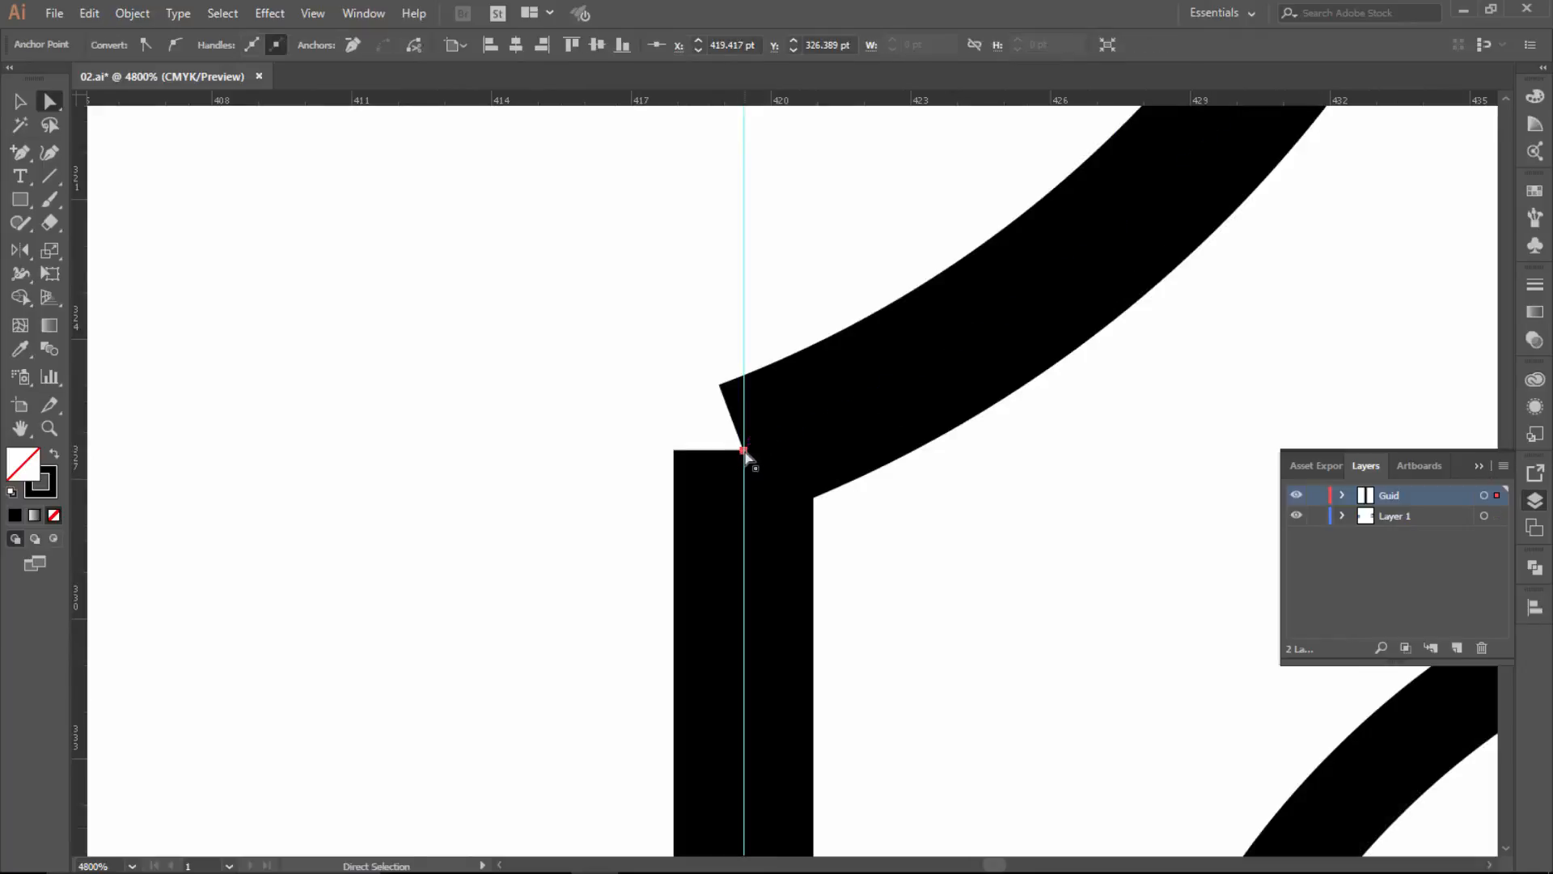
{"action": "left_click_drag", "start_coordinate": [744, 451], "coordinate": [775, 508]}
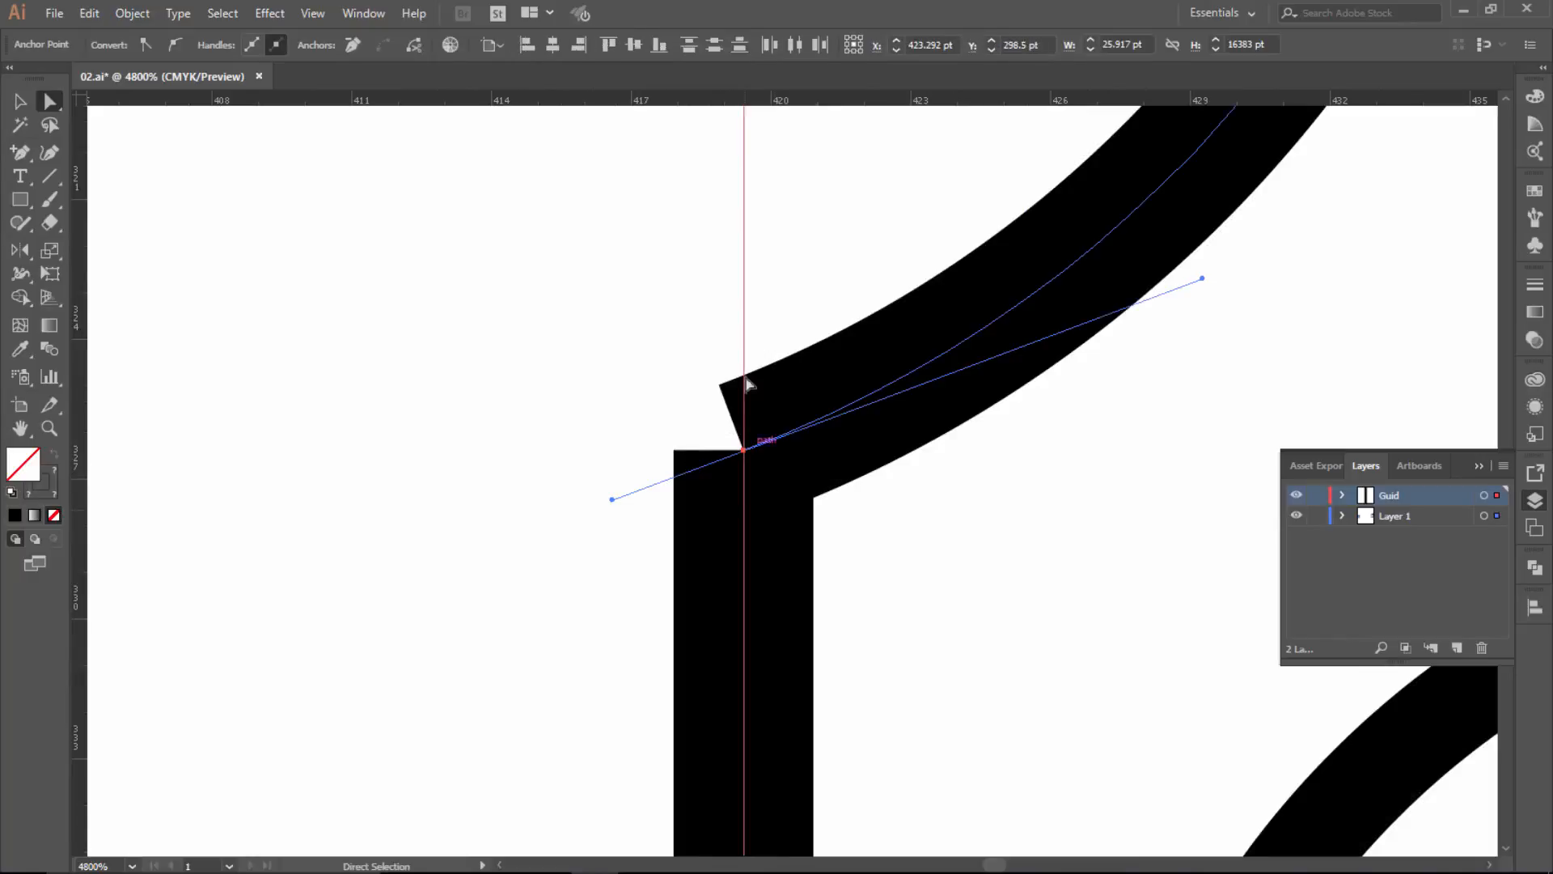
{"action": "left_click", "coordinate": [743, 288], "text": "shift"}
{"action": "key", "text": "ctrl"}
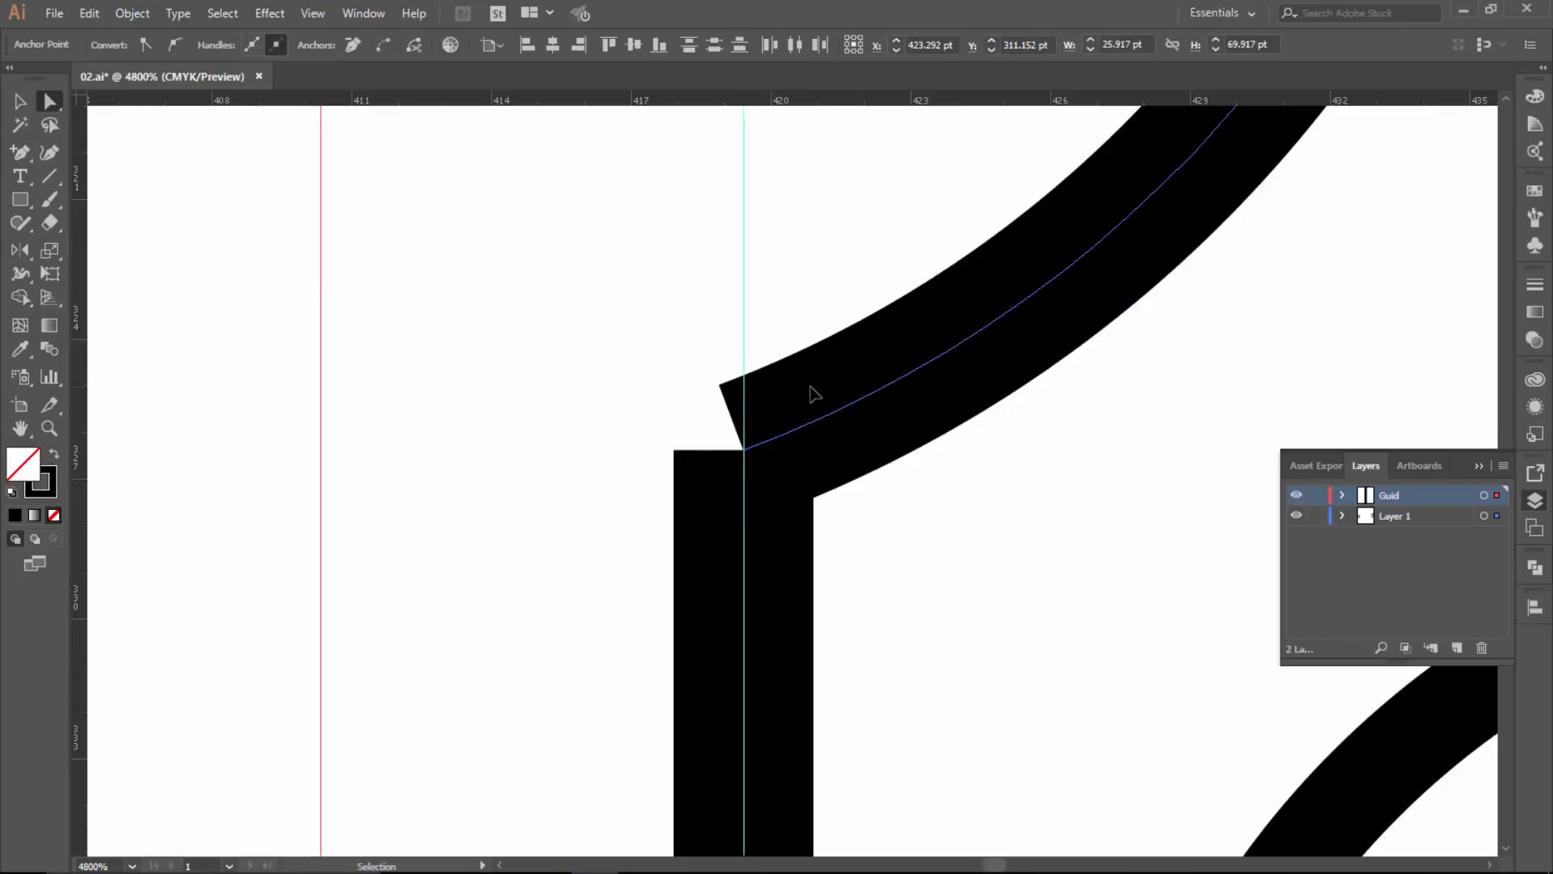
{"action": "key", "text": "ctrl+j"}
Round the corner where the arc meets the vertical line to a radius of about 26.43 pt.
{"action": "left_click", "coordinate": [830, 508], "text": "ctrl+alt"}
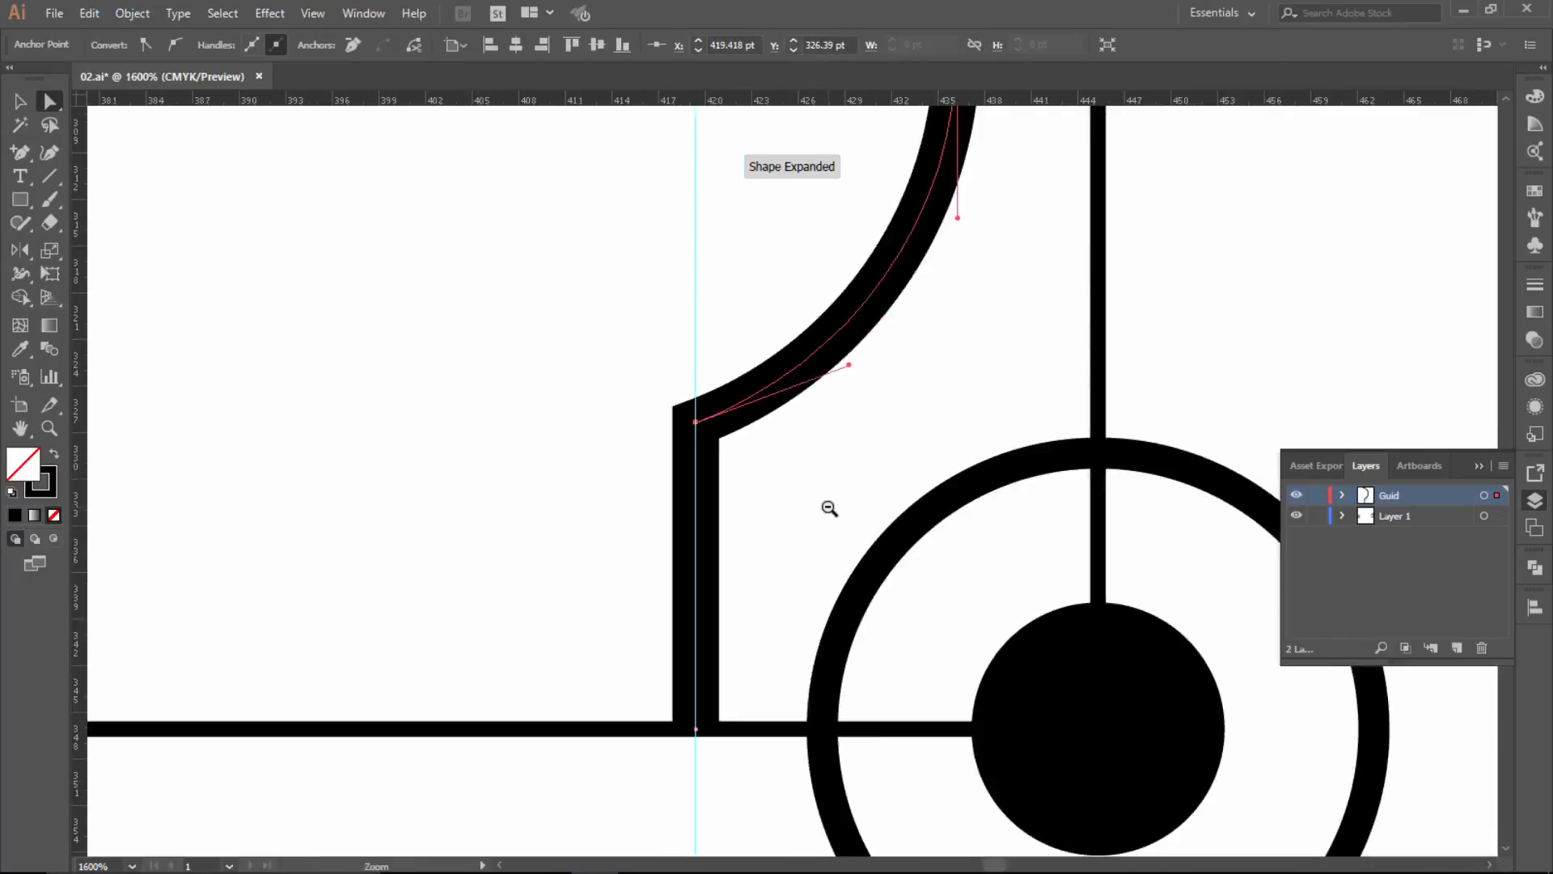
{"action": "left_click", "coordinate": [829, 508], "text": "ctrl+alt"}
{"action": "left_click", "coordinate": [825, 508], "text": "ctrl+alt"}
{"action": "left_click", "coordinate": [760, 451], "text": "ctrl"}
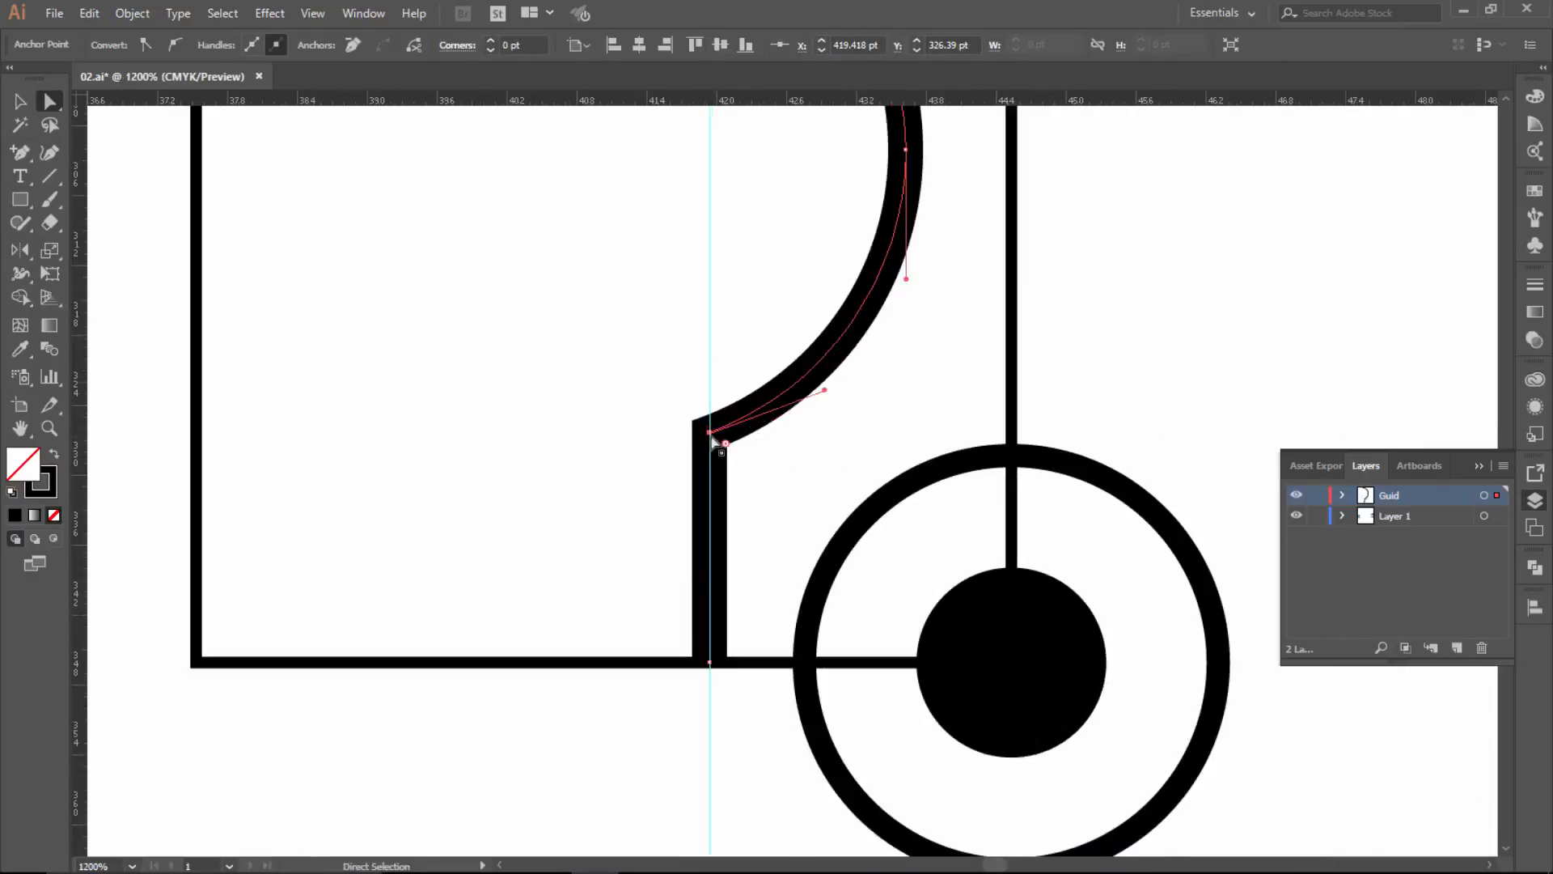
{"action": "left_click", "coordinate": [712, 435]}
{"action": "left_click_drag", "start_coordinate": [726, 443], "coordinate": [1052, 587]}
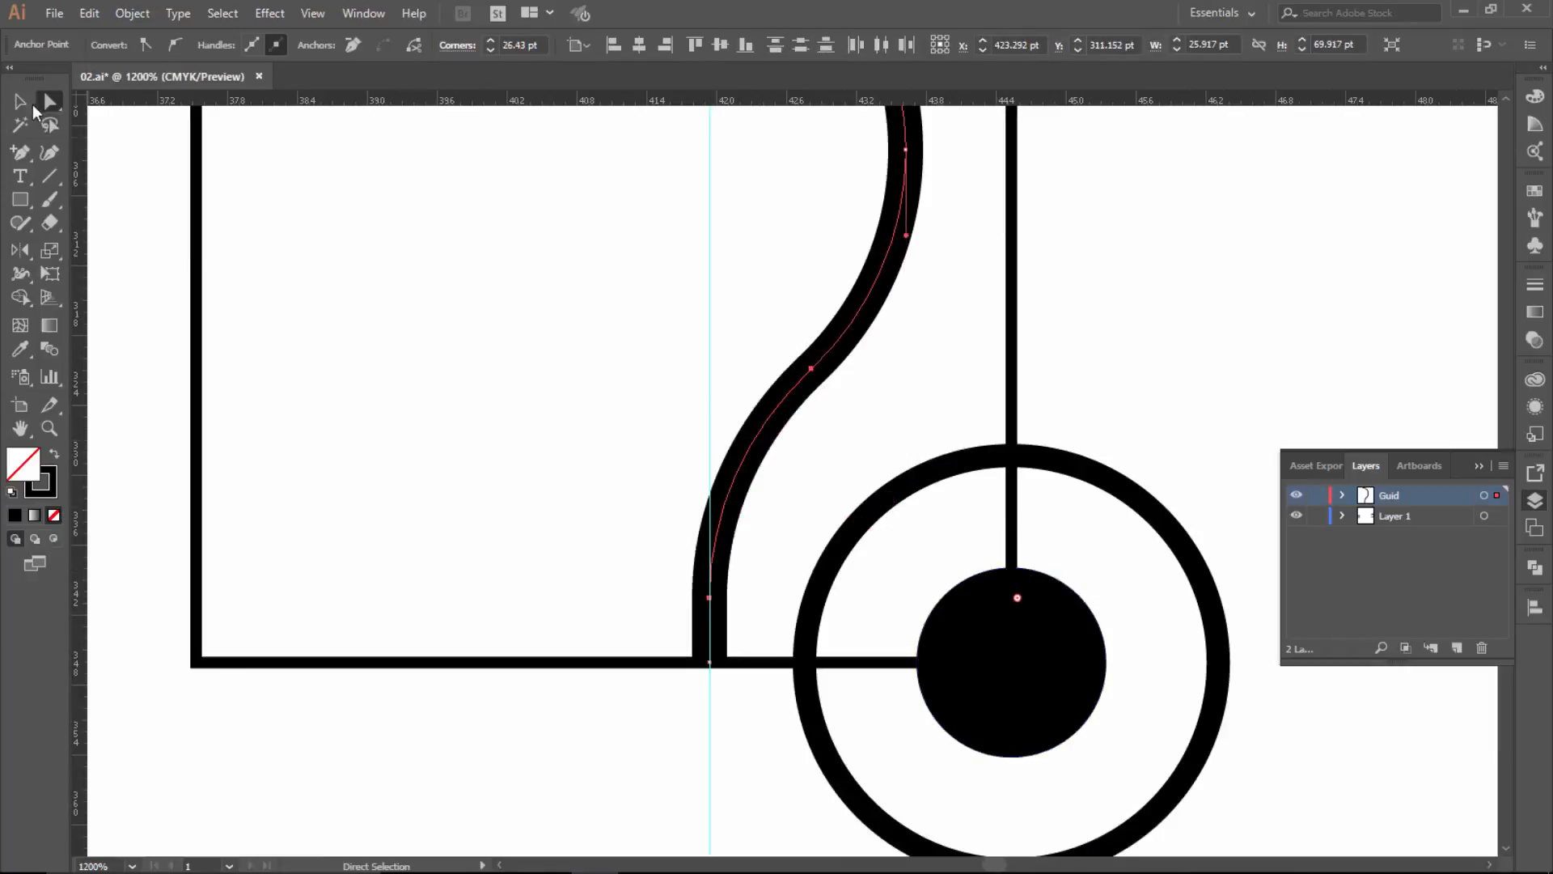
Add a horizontal guide and a vertical guide at X 445.333 pt, crossing at the centre of the upper black dot.
{"action": "left_click", "coordinate": [21, 102]}
{"action": "left_click", "coordinate": [685, 401], "text": "ctrl+alt"}
{"action": "left_click", "coordinate": [685, 400], "text": "ctrl+alt"}
{"action": "left_click", "coordinate": [686, 401], "text": "ctrl+alt"}
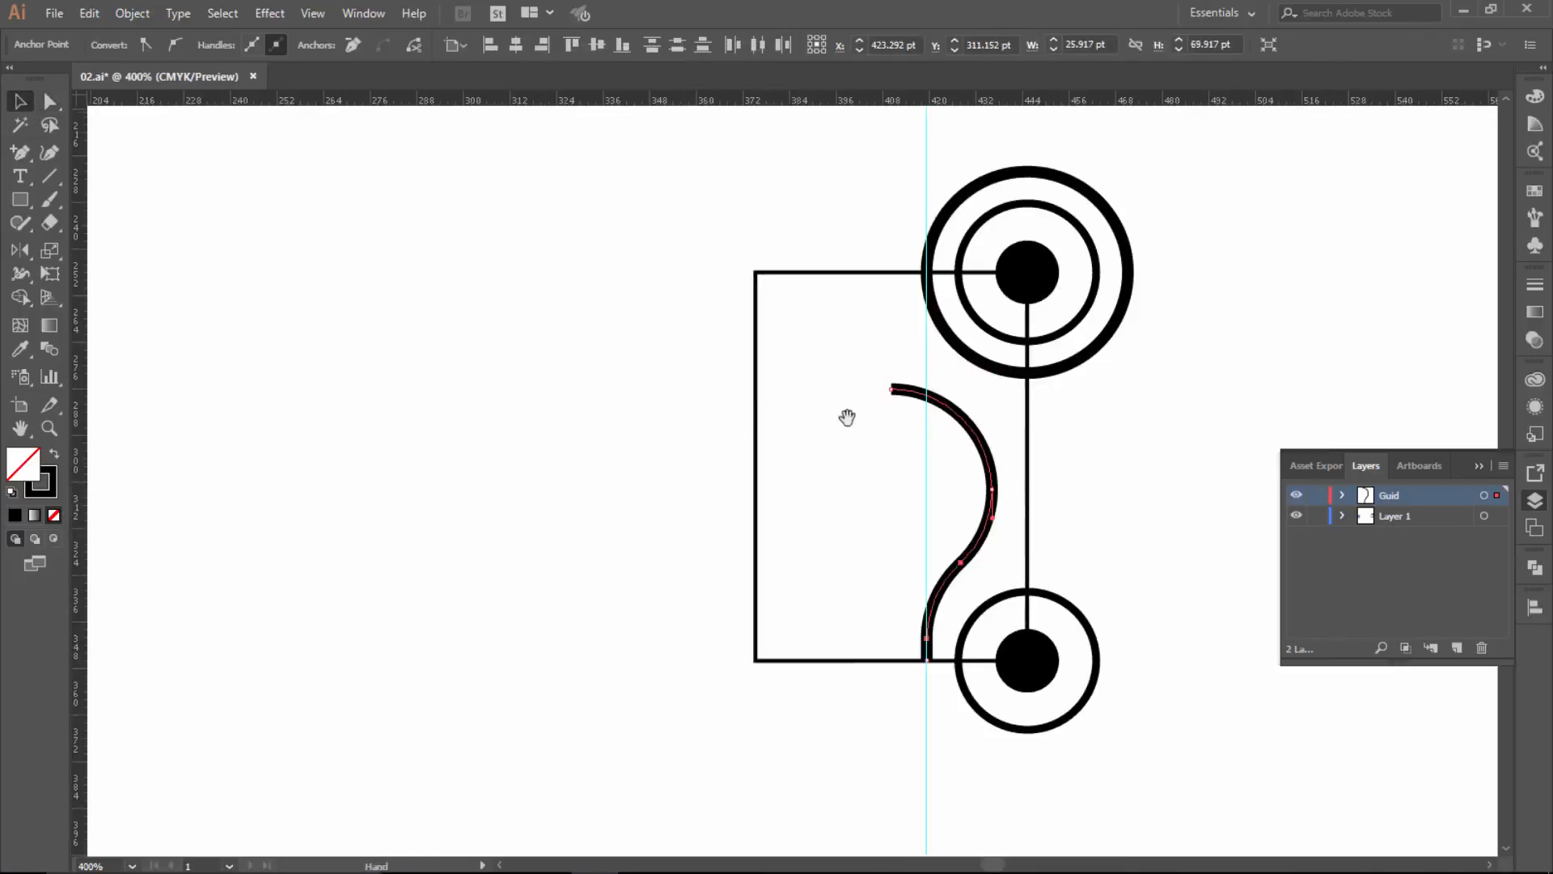
{"action": "left_click_drag", "start_coordinate": [848, 417], "coordinate": [653, 412]}
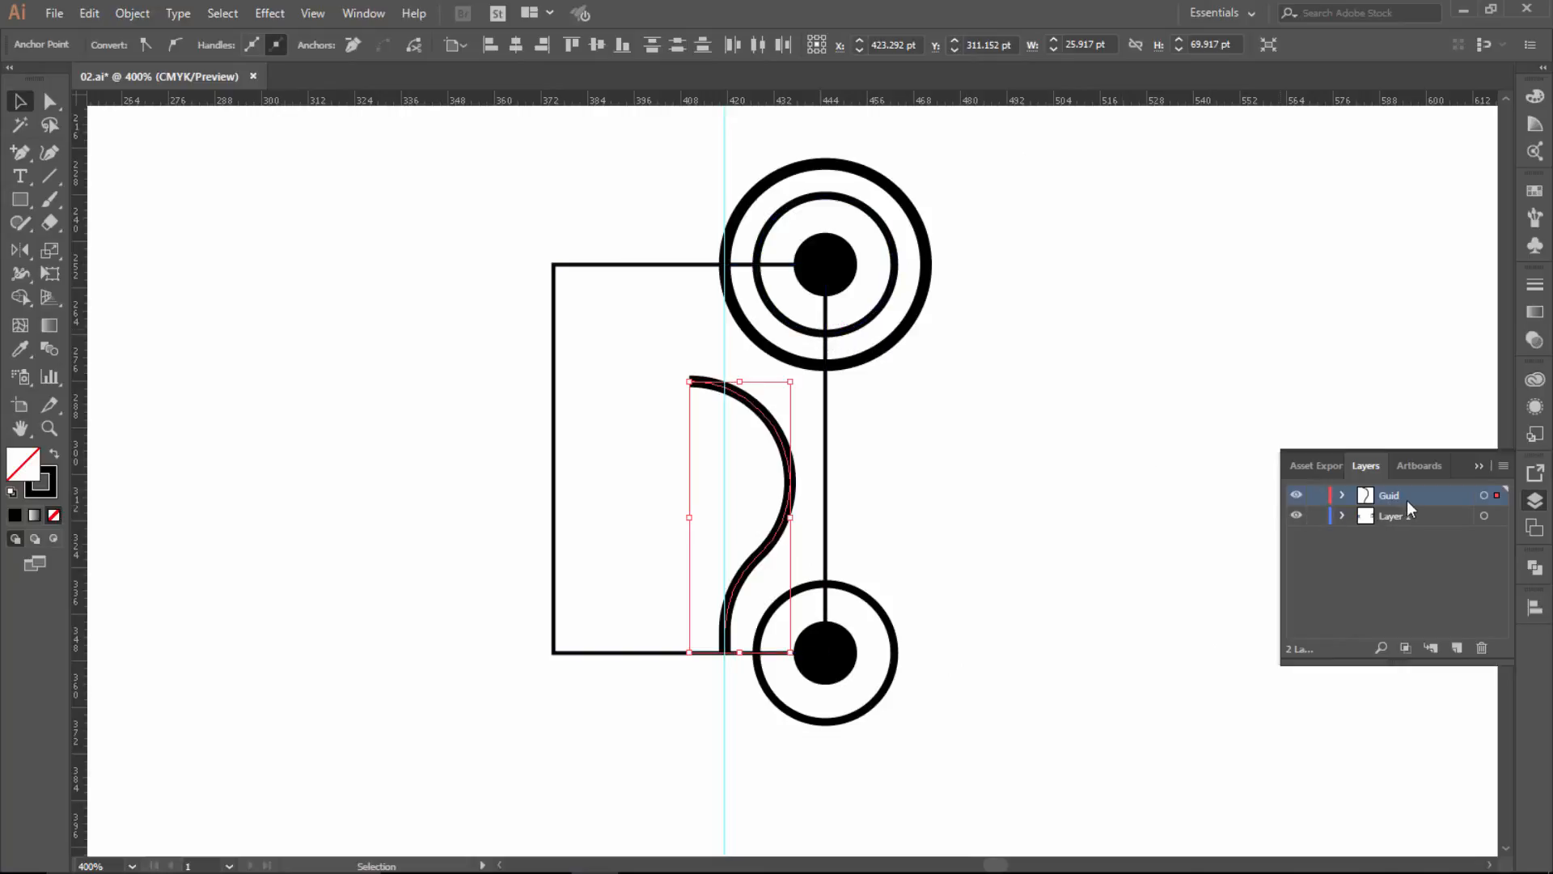
{"action": "left_click", "coordinate": [827, 262], "text": "ctrl"}
{"action": "left_click", "coordinate": [835, 285], "text": "ctrl"}
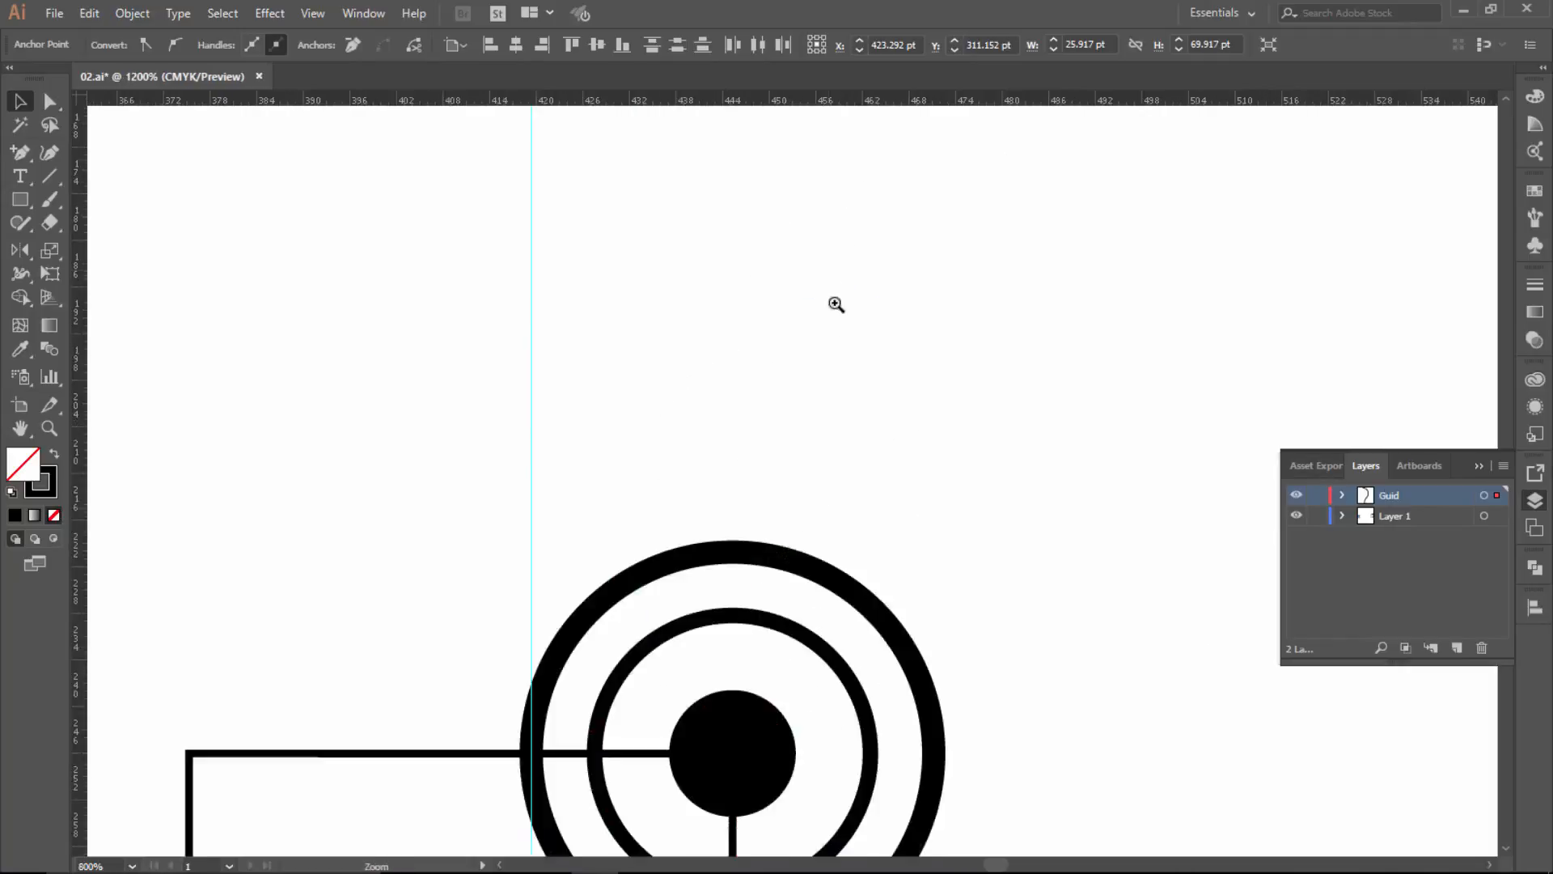
{"action": "left_click", "coordinate": [821, 539], "text": "ctrl"}
{"action": "left_click_drag", "start_coordinate": [646, 830], "coordinate": [711, 414]}
{"action": "key", "text": "ctrl+equal"}
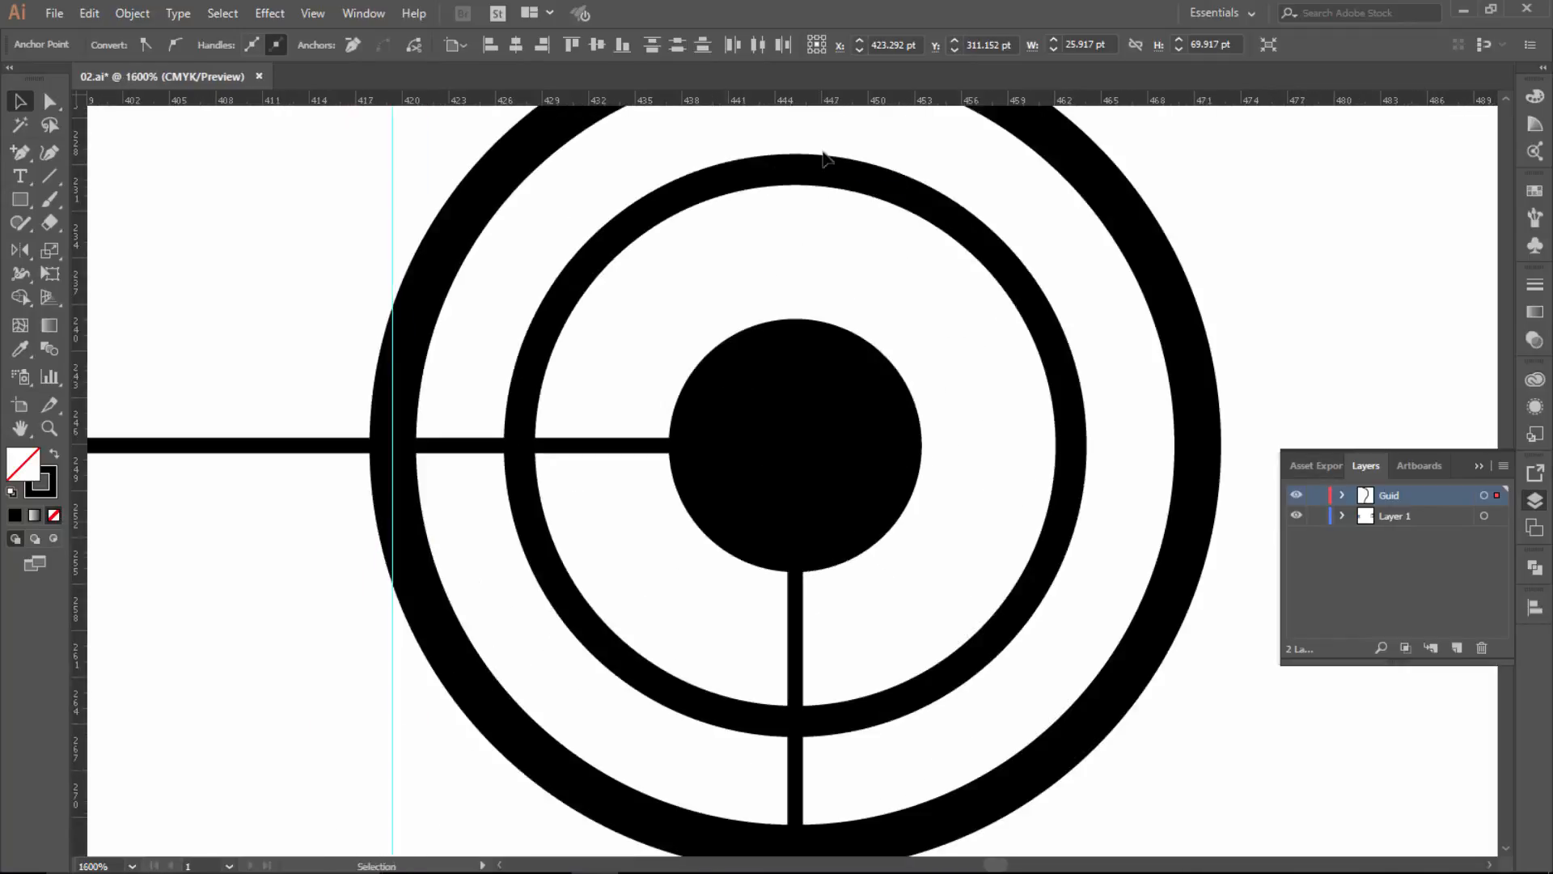
{"action": "left_click_drag", "start_coordinate": [834, 101], "coordinate": [794, 446]}
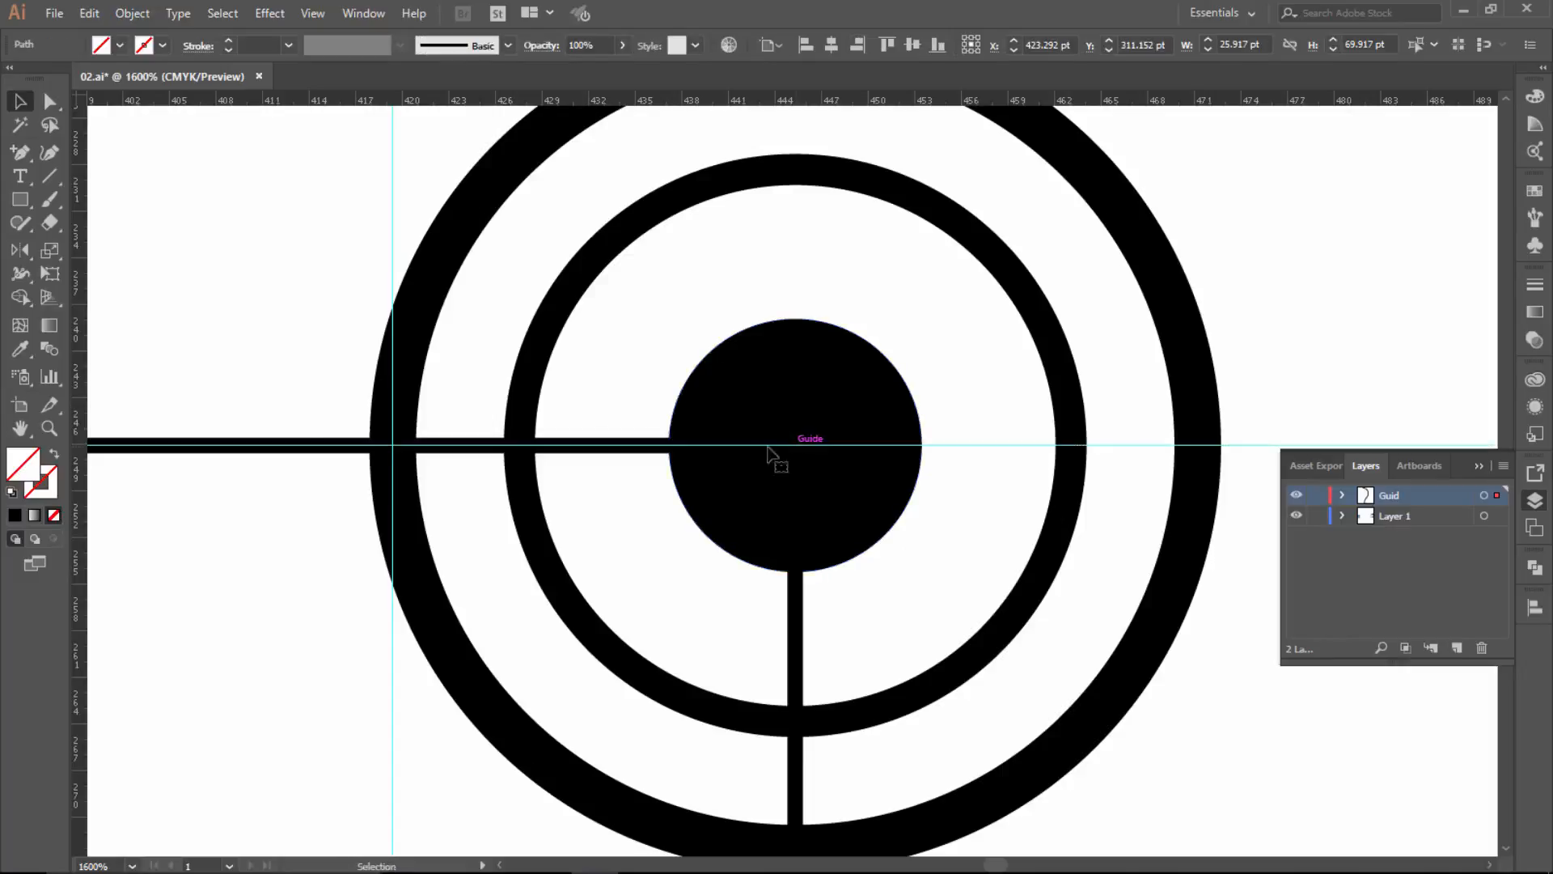
{"action": "left_click_drag", "start_coordinate": [84, 380], "coordinate": [801, 463]}
{"action": "left_click_drag", "start_coordinate": [814, 460], "coordinate": [796, 445]}
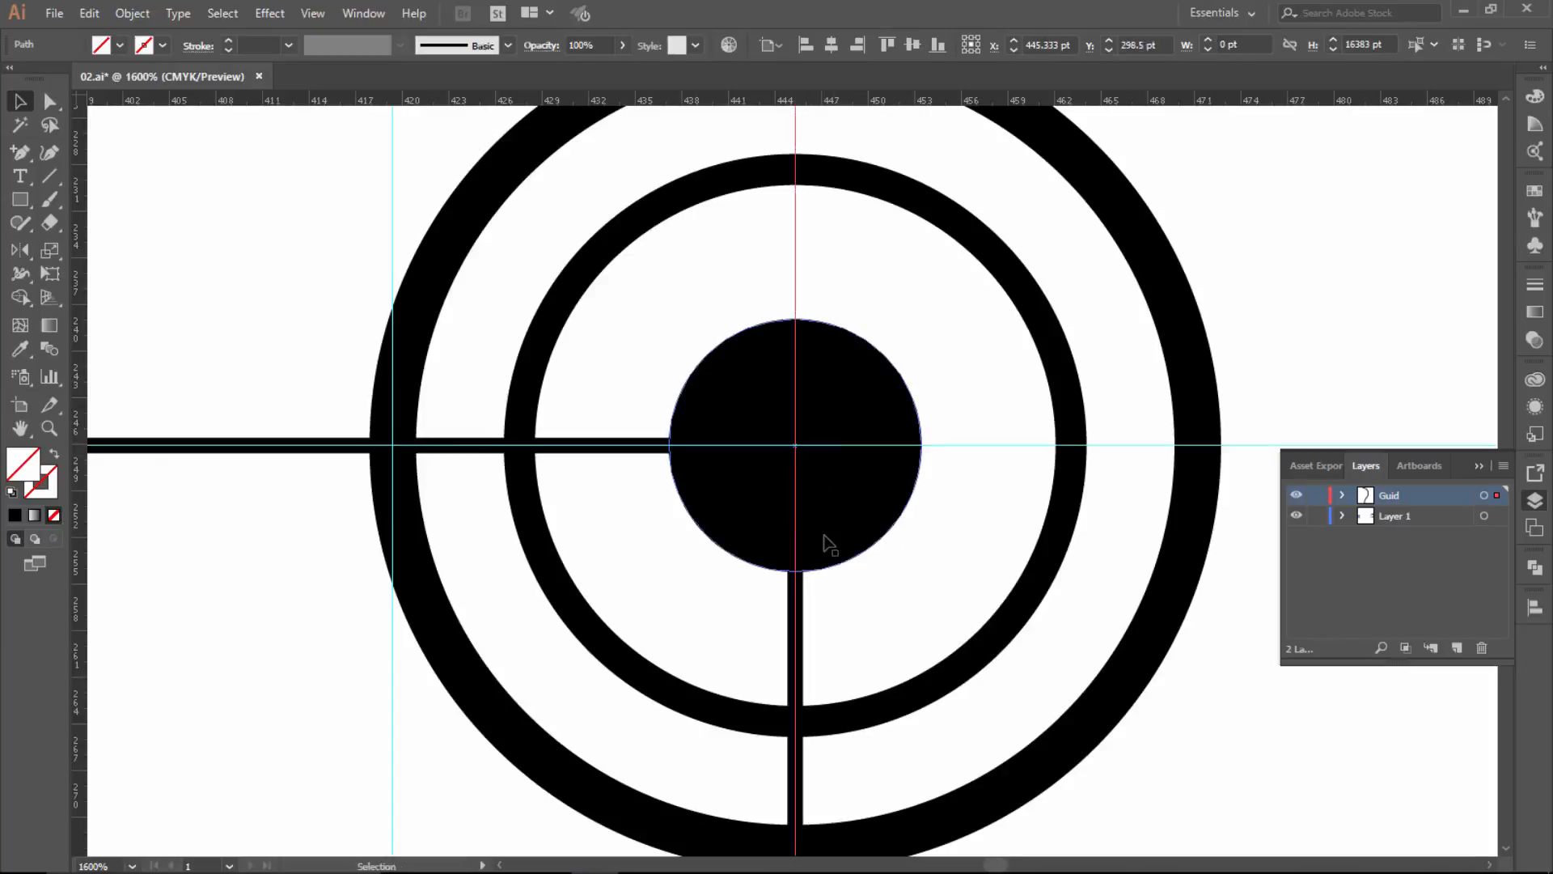
Add a horizontal guide at Y 346.11 pt through the centre of the lower black dot.
{"action": "left_click", "coordinate": [826, 535], "text": "ctrl+alt"}
{"action": "left_click", "coordinate": [826, 535], "text": "ctrl+alt"}
{"action": "left_click", "coordinate": [826, 535], "text": "ctrl+alt"}
{"action": "left_click", "coordinate": [826, 536], "text": "ctrl+alt"}
{"action": "left_click_drag", "start_coordinate": [850, 635], "coordinate": [865, 282]}
{"action": "left_click", "coordinate": [828, 403], "text": "ctrl"}
{"action": "left_click", "coordinate": [828, 402], "text": "ctrl"}
{"action": "left_click", "coordinate": [829, 402], "text": "ctrl"}
{"action": "left_click_drag", "start_coordinate": [586, 672], "coordinate": [865, 342]}
{"action": "left_click", "coordinate": [768, 408], "text": "ctrl"}
{"action": "left_click", "coordinate": [768, 409], "text": "ctrl"}
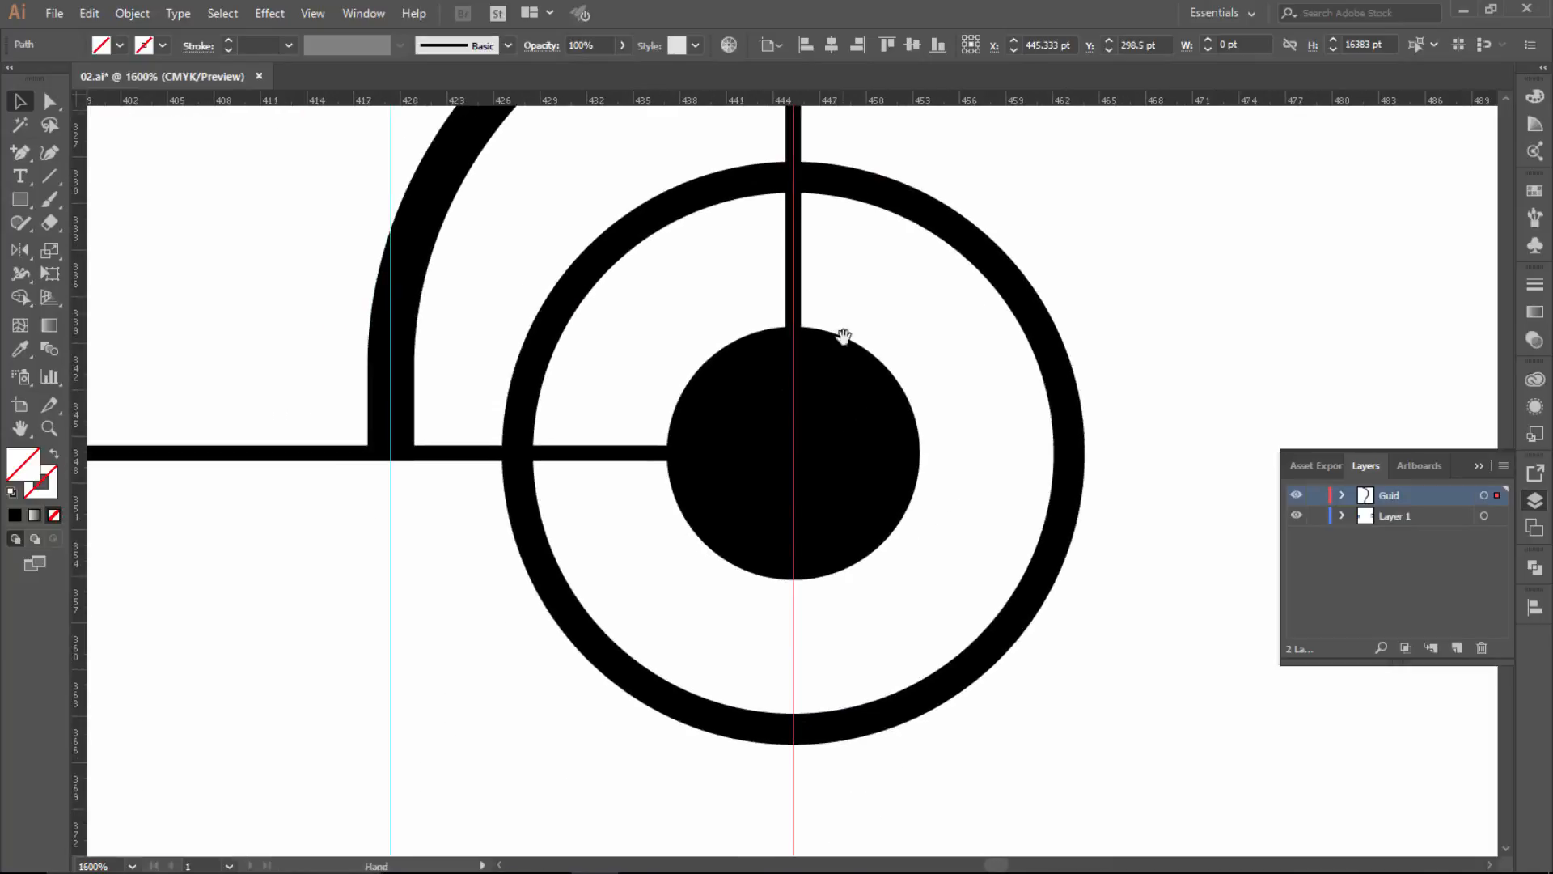
{"action": "left_click", "coordinate": [844, 454]}
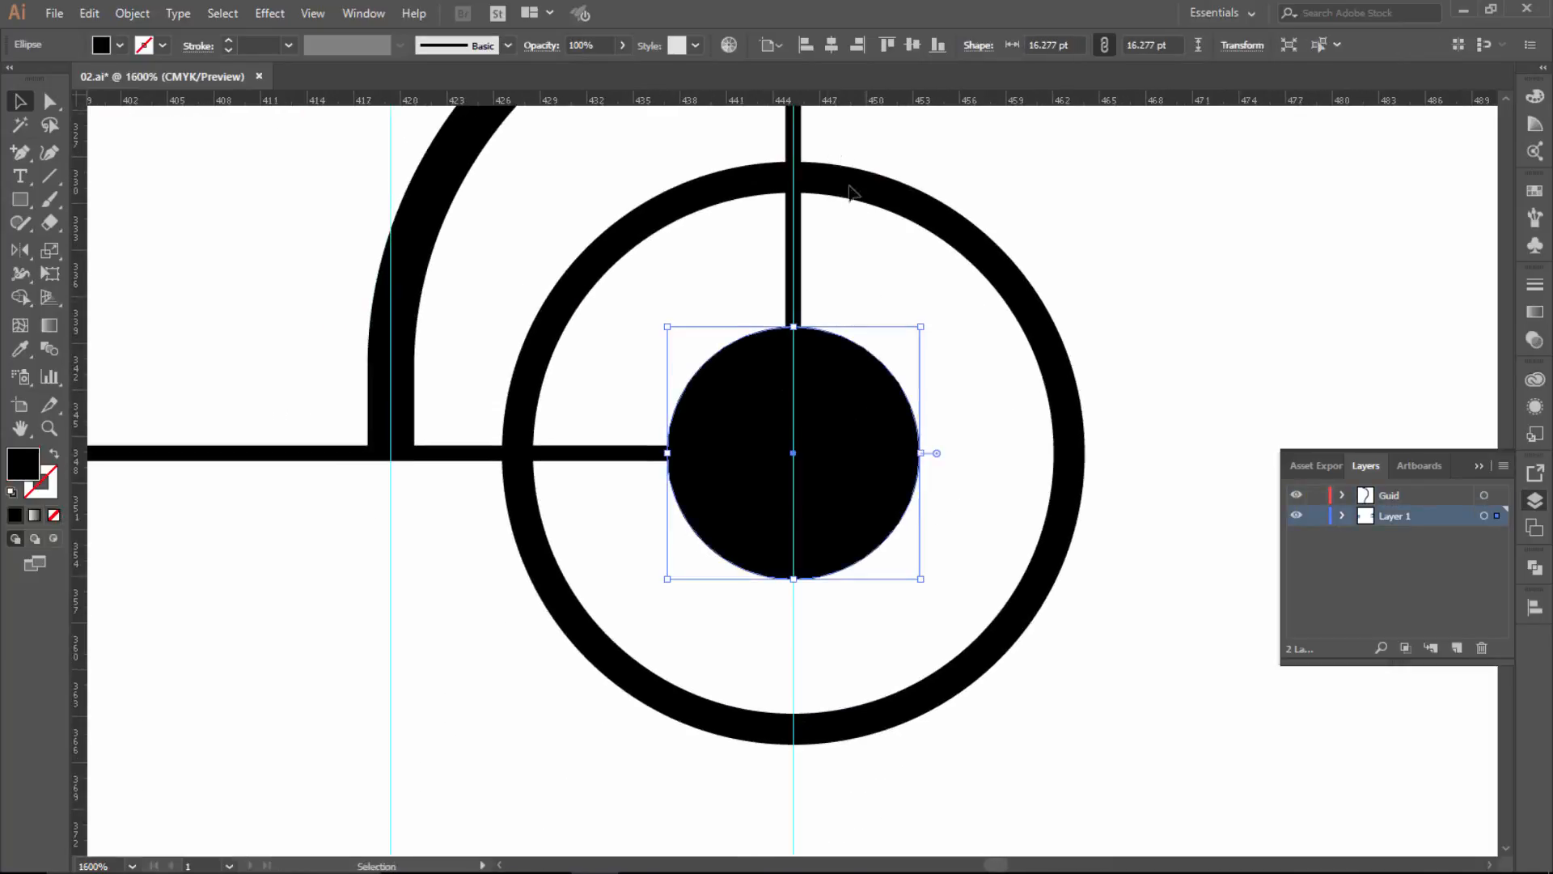
{"action": "left_click_drag", "start_coordinate": [812, 104], "coordinate": [794, 453]}
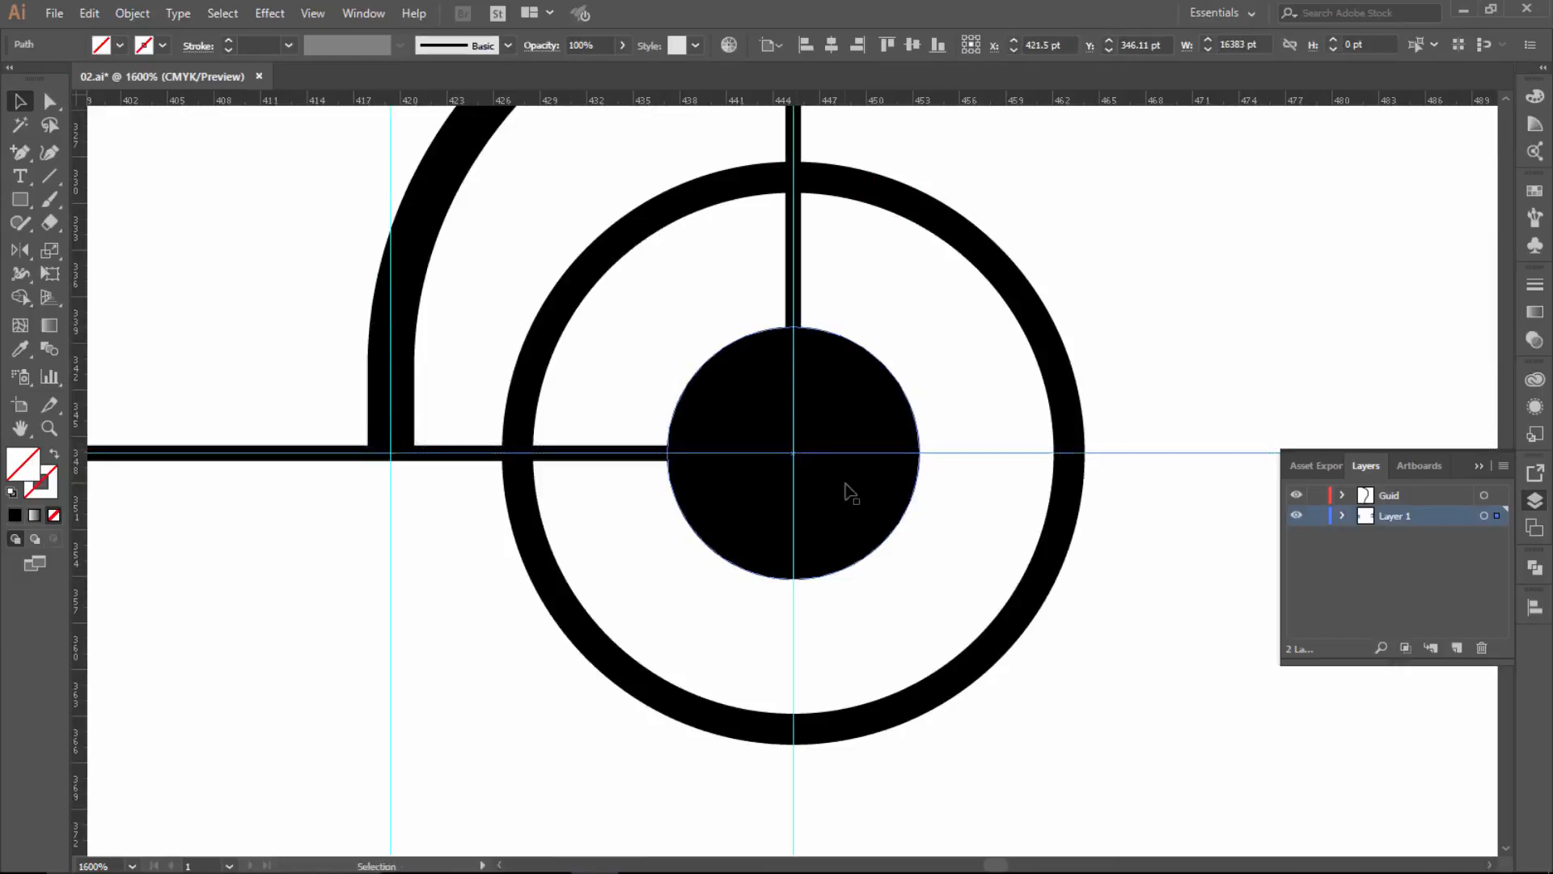
Delete the base rectangle, keeping the circles, the curved line and the guides.
{"action": "left_click", "coordinate": [799, 305], "text": "ctrl+alt"}
{"action": "left_click", "coordinate": [800, 305], "text": "ctrl+alt"}
{"action": "left_click", "coordinate": [799, 305], "text": "ctrl+alt"}
{"action": "left_click", "coordinate": [800, 305], "text": "ctrl+alt"}
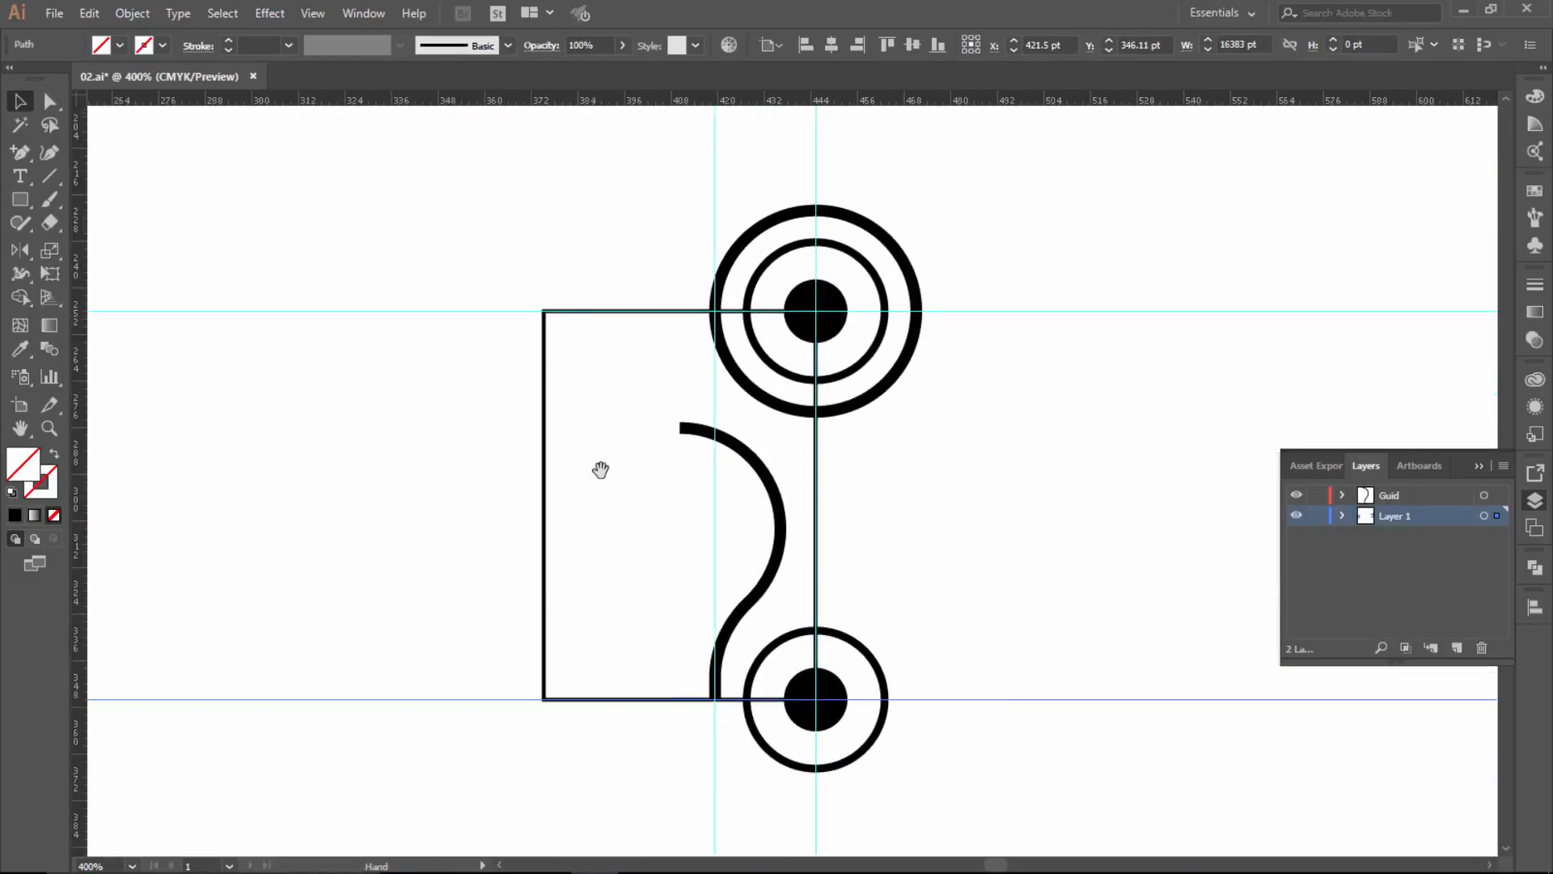
{"action": "left_click_drag", "start_coordinate": [514, 491], "coordinate": [563, 499]}
{"action": "key", "text": "Delete"}
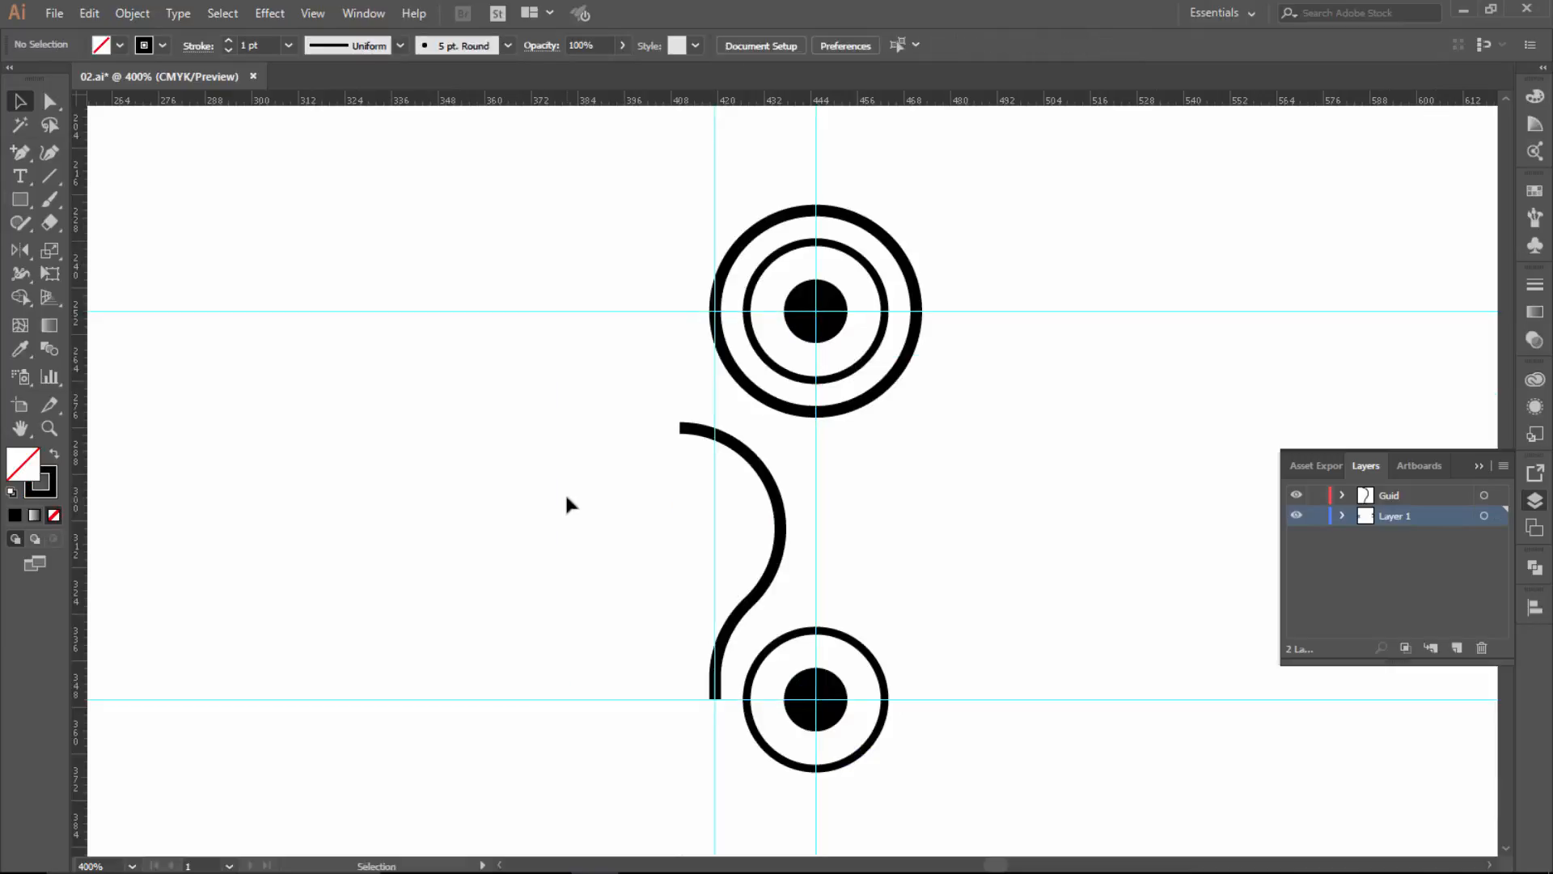
Divide both sets of concentric circles along the crossing guides with Pathfinder, and ungroup the resulting pieces.
{"action": "left_click_drag", "start_coordinate": [1042, 199], "coordinate": [793, 778]}
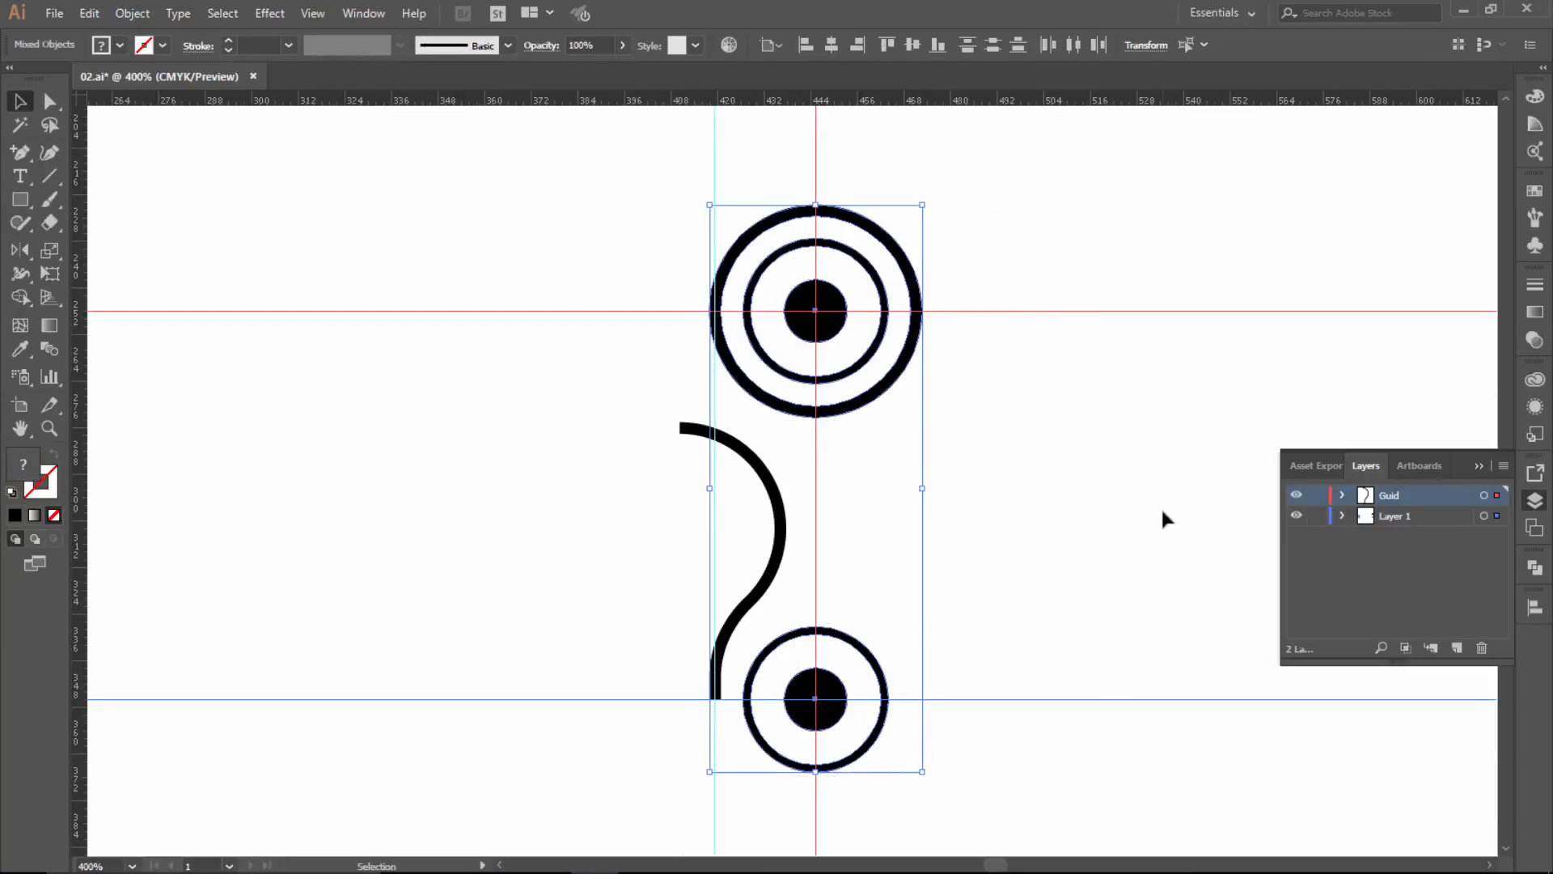
{"action": "left_click", "coordinate": [1536, 567]}
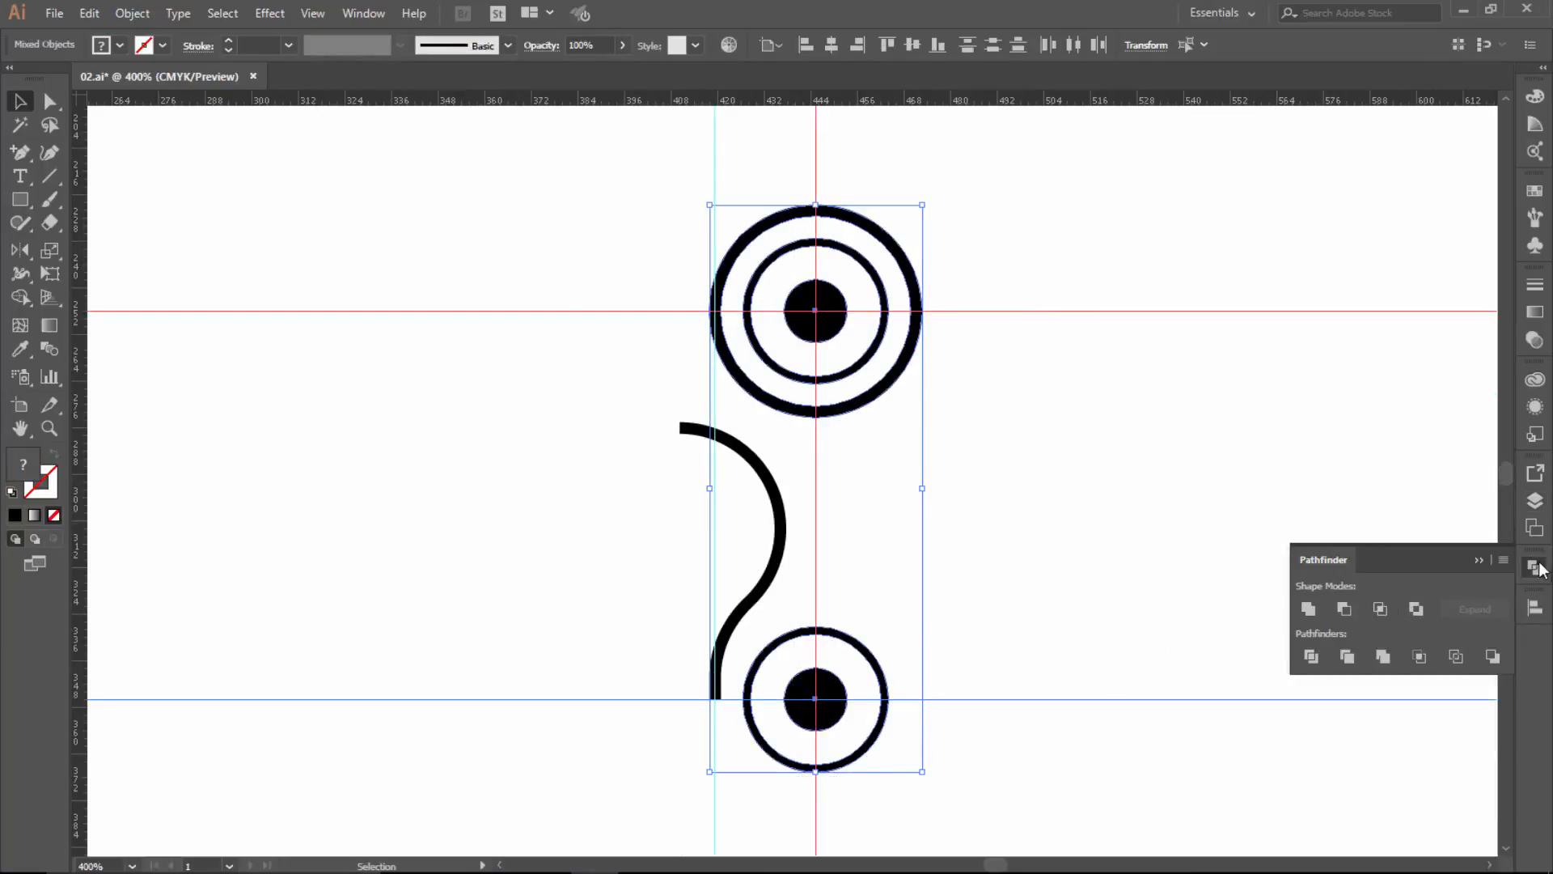
{"action": "left_click", "coordinate": [1311, 656]}
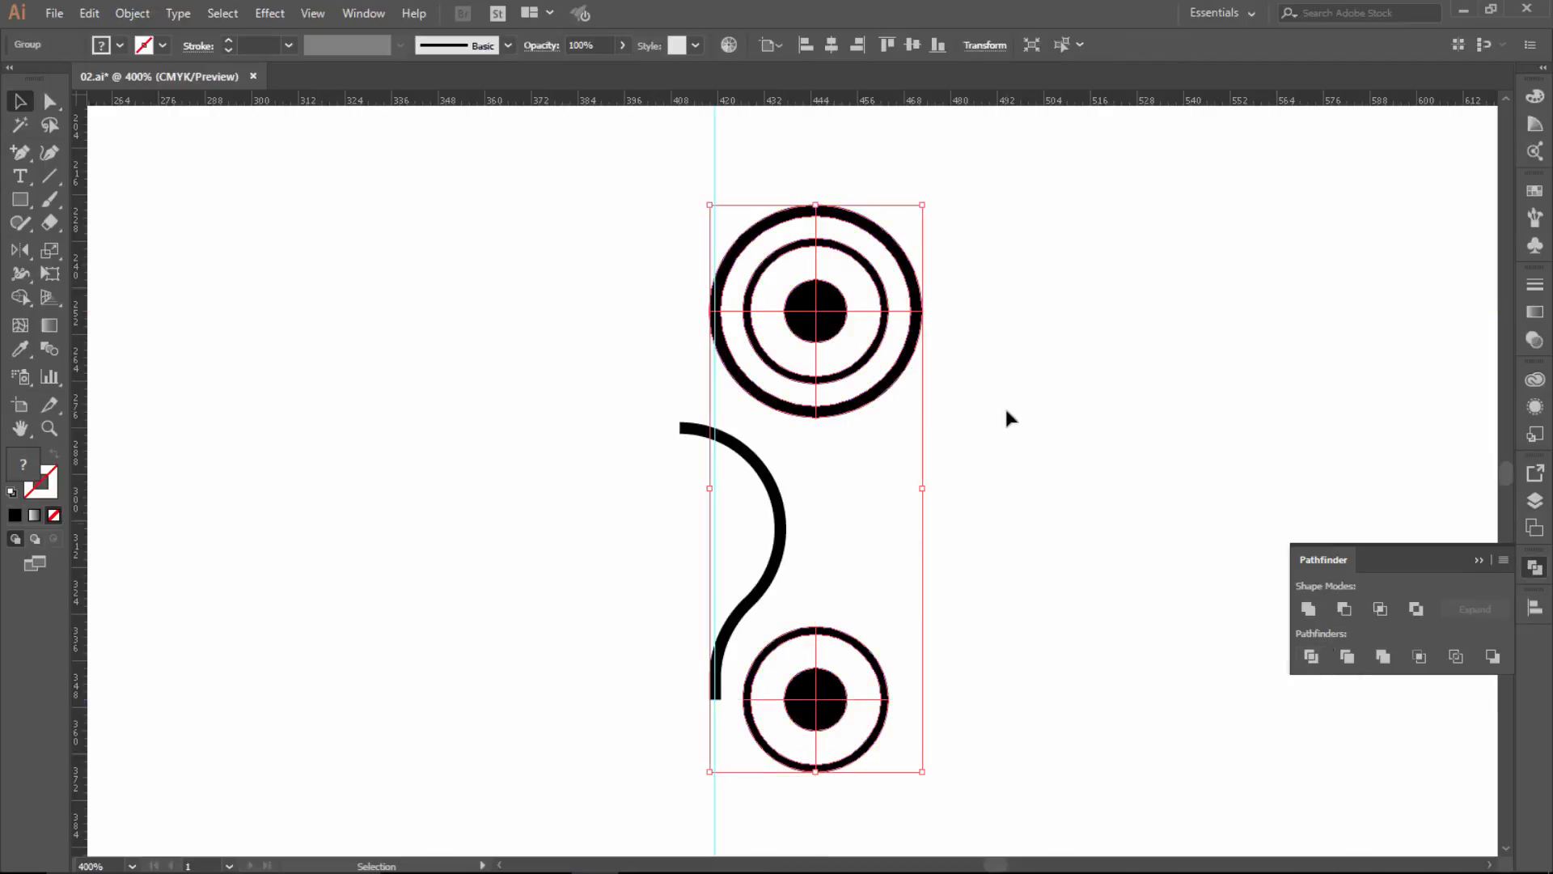
{"action": "right_click", "coordinate": [800, 298]}
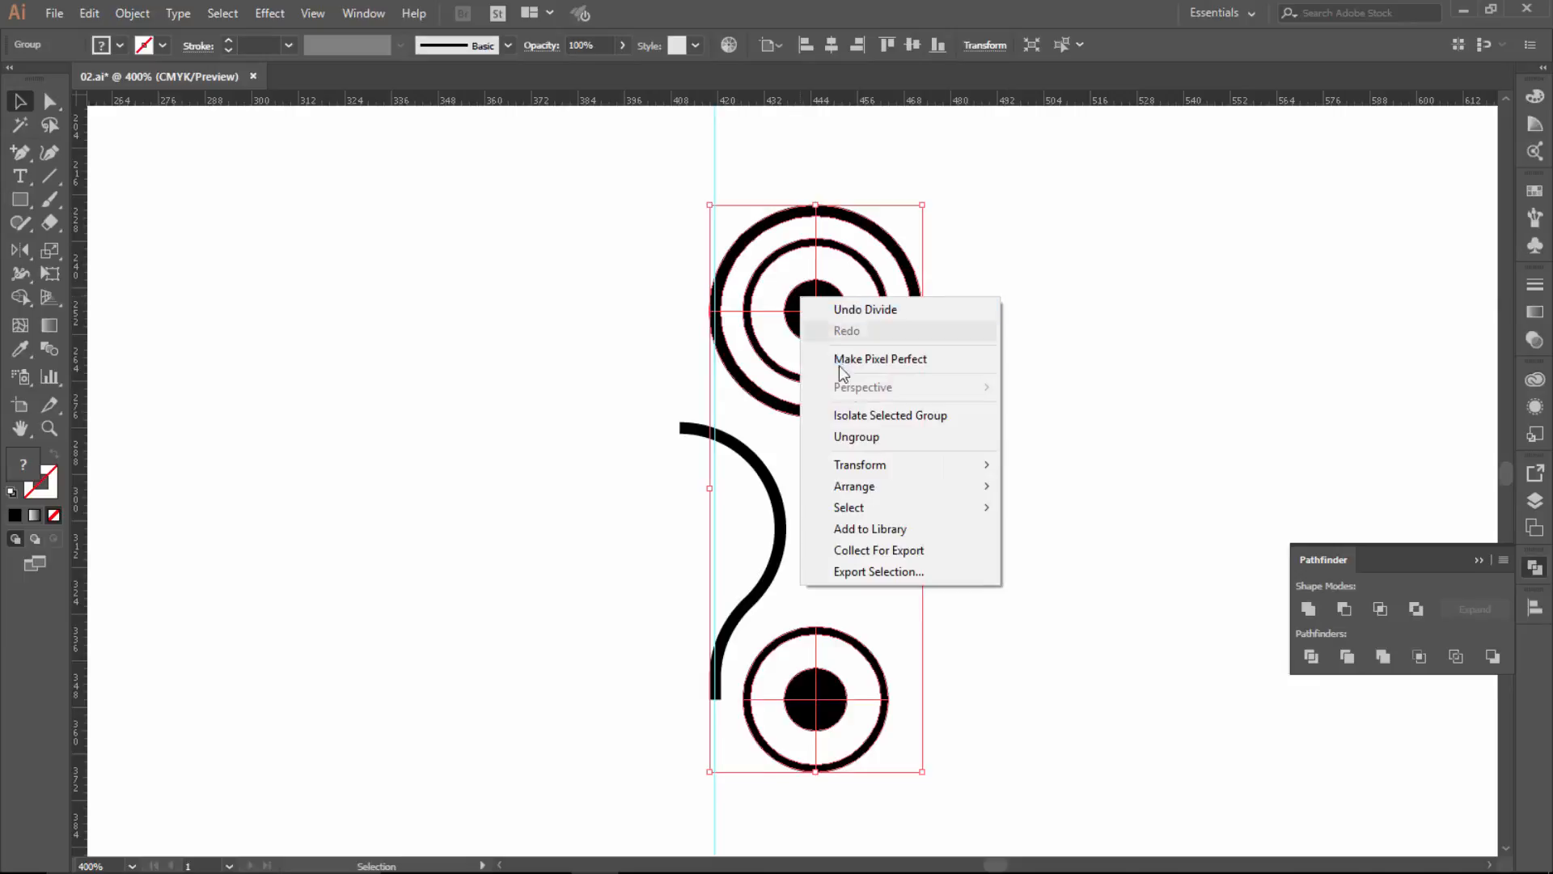
{"action": "left_click", "coordinate": [862, 435]}
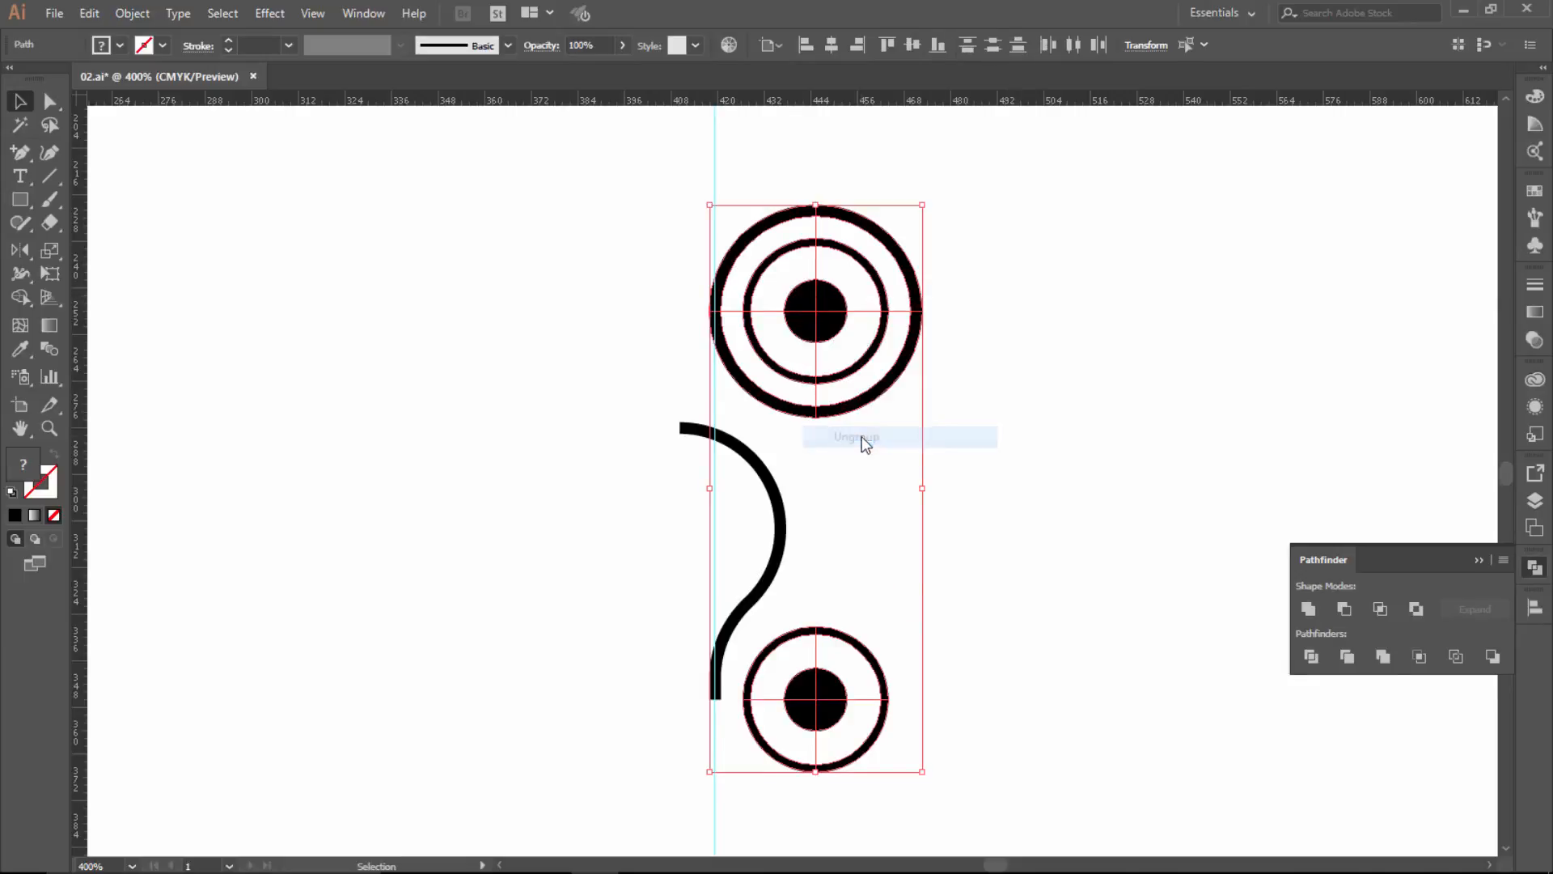
{"action": "left_click", "coordinate": [979, 395]}
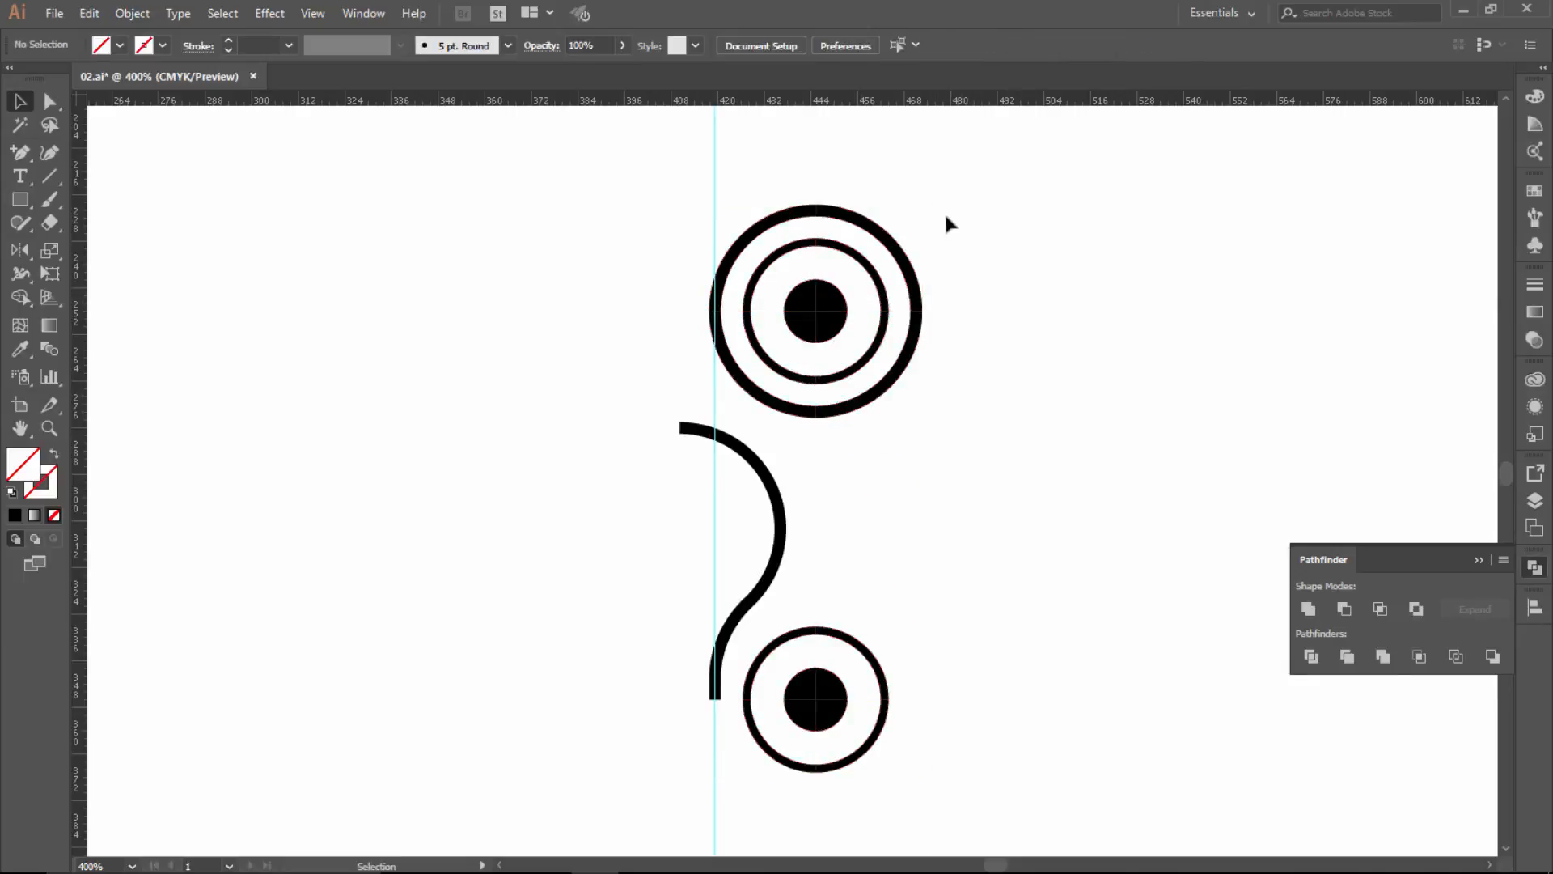
Delete the right half and the upper-left quarter of the upper concentric circles, leaving only their lower-left quarter.
{"action": "left_click_drag", "start_coordinate": [951, 212], "coordinate": [822, 437]}
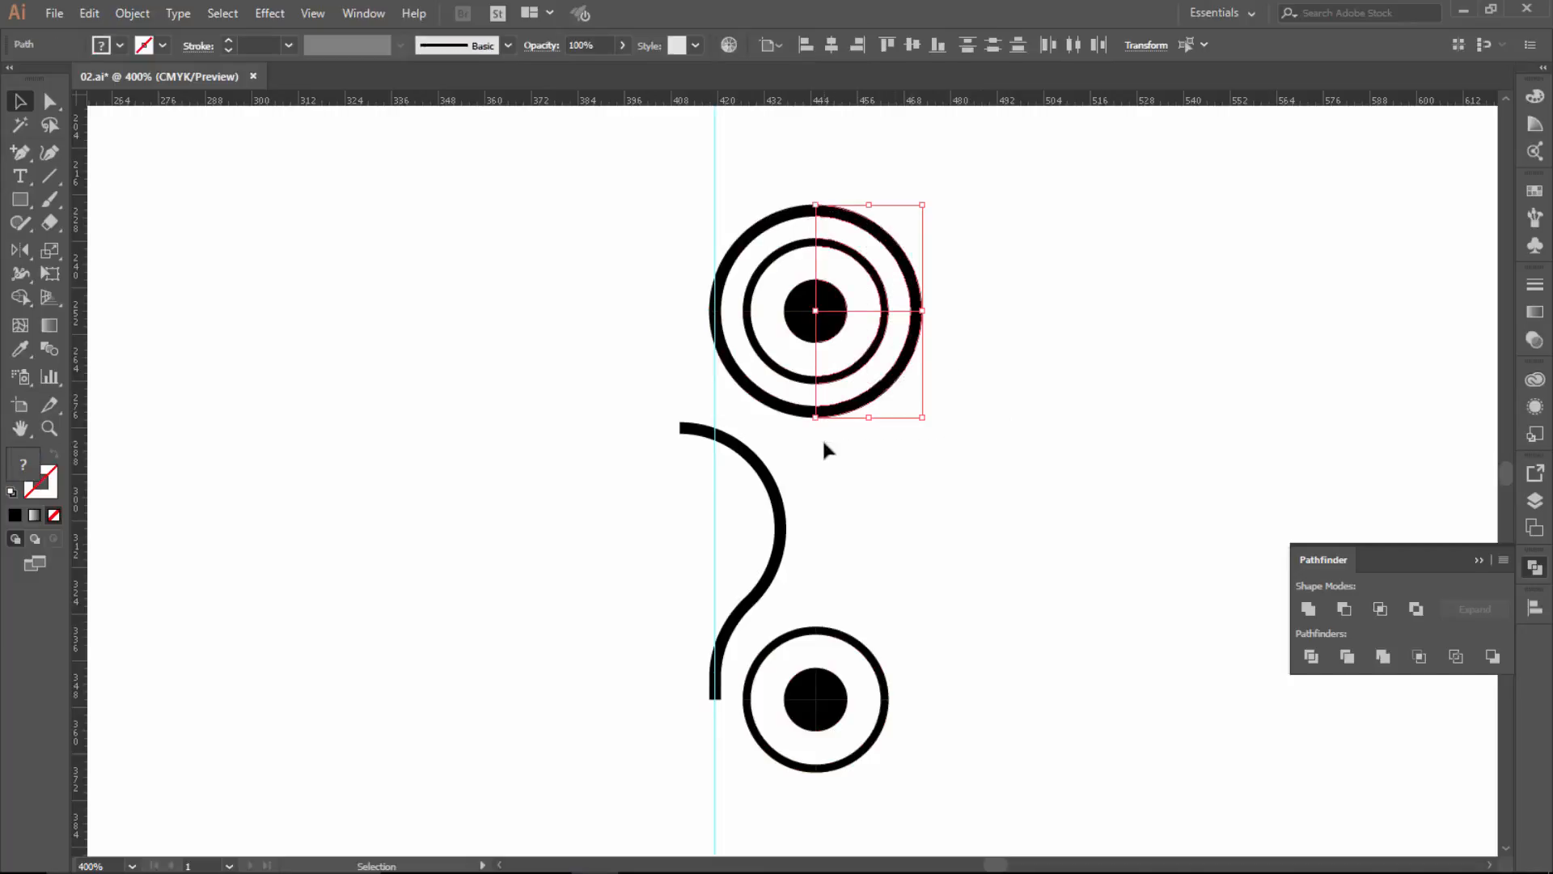
{"action": "key", "text": "Delete"}
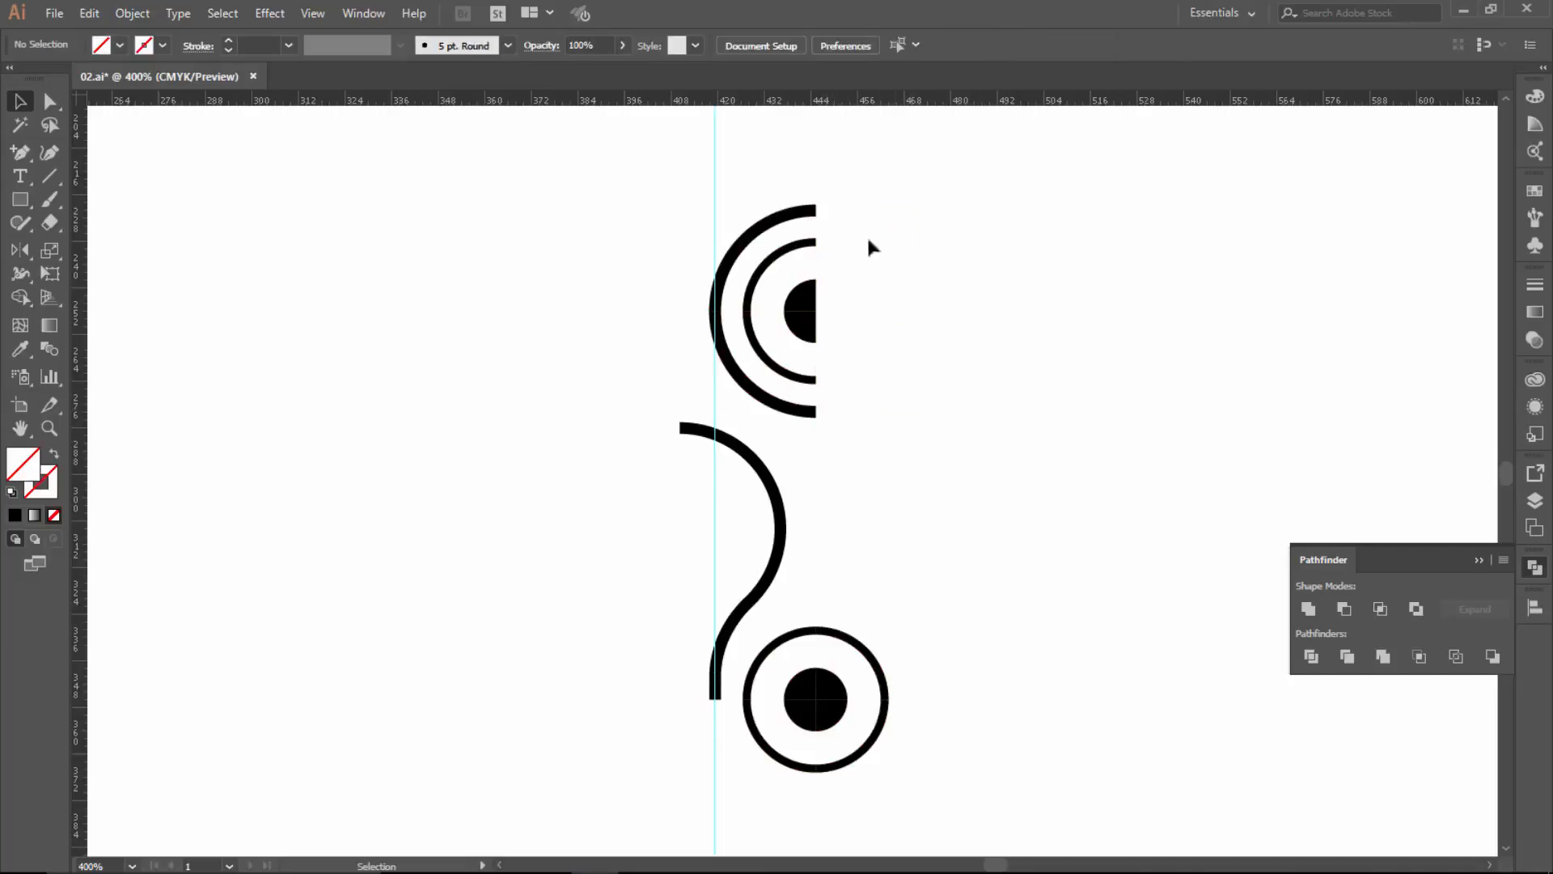
{"action": "left_click_drag", "start_coordinate": [878, 192], "coordinate": [733, 313]}
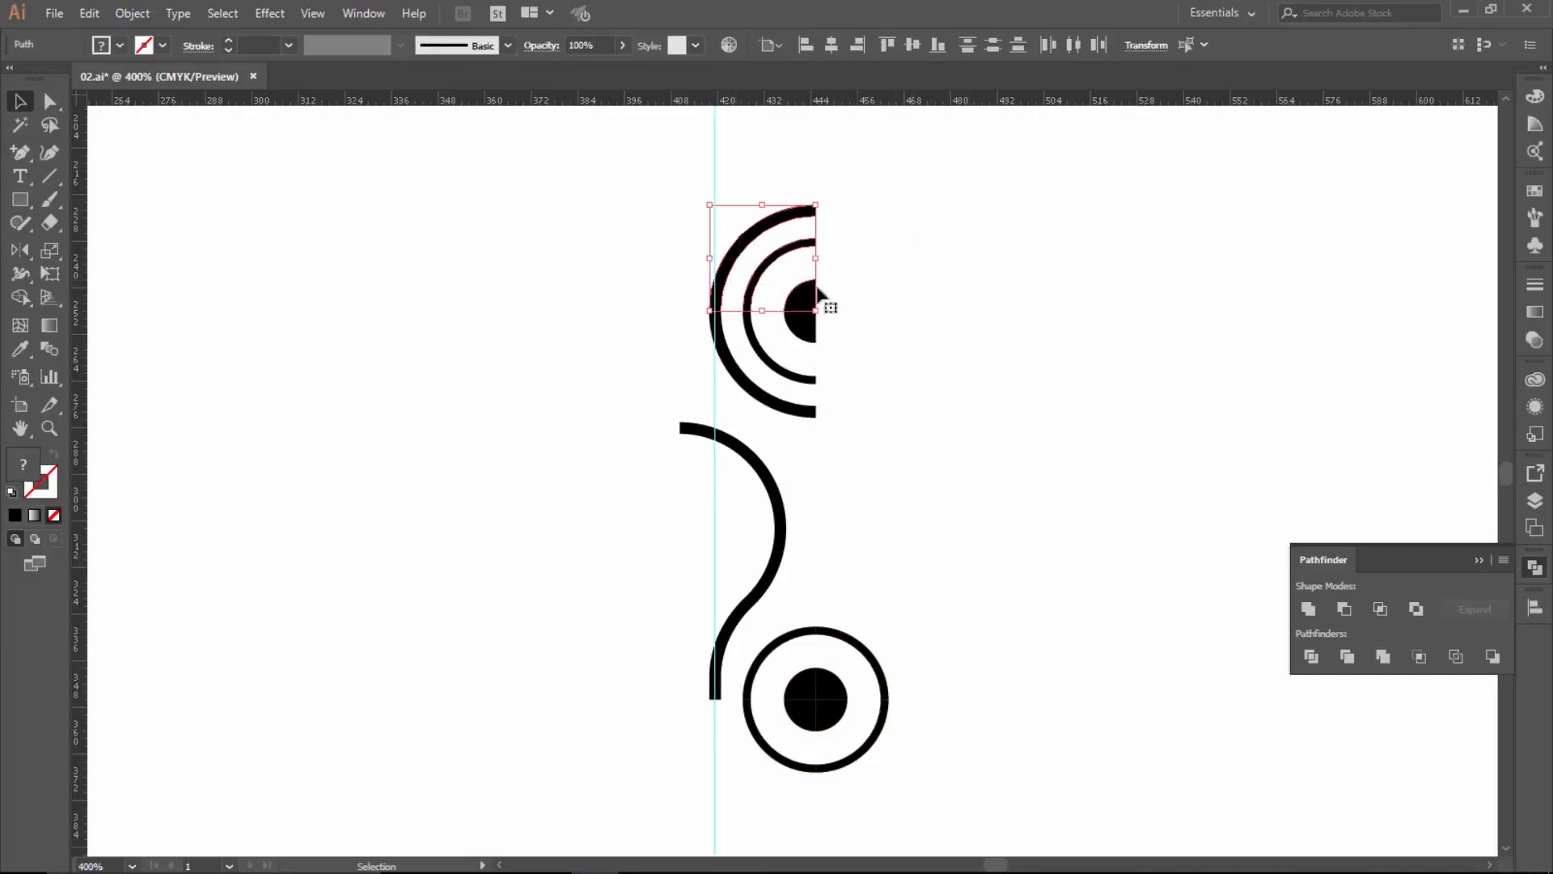
{"action": "key", "text": "Delete"}
Delete the right half and the lower-left quarter of the lower concentric circles, leaving only their upper-left quarter.
{"action": "scroll", "coordinate": [877, 397], "scroll_direction": "down", "scroll_amount": 1}
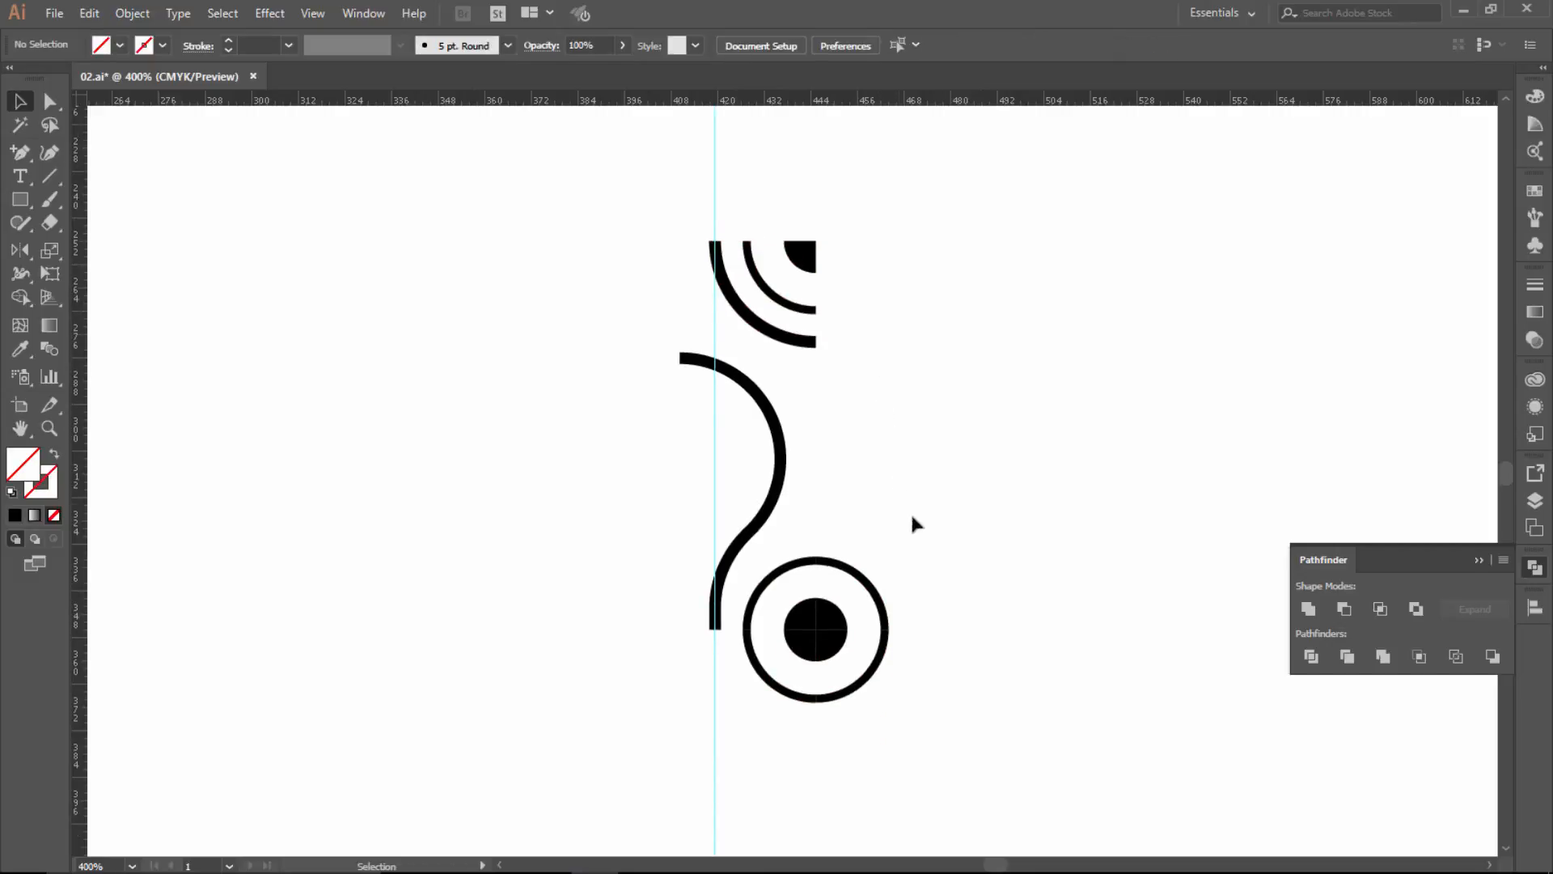
{"action": "left_click_drag", "start_coordinate": [921, 530], "coordinate": [834, 714]}
{"action": "key", "text": "Delete"}
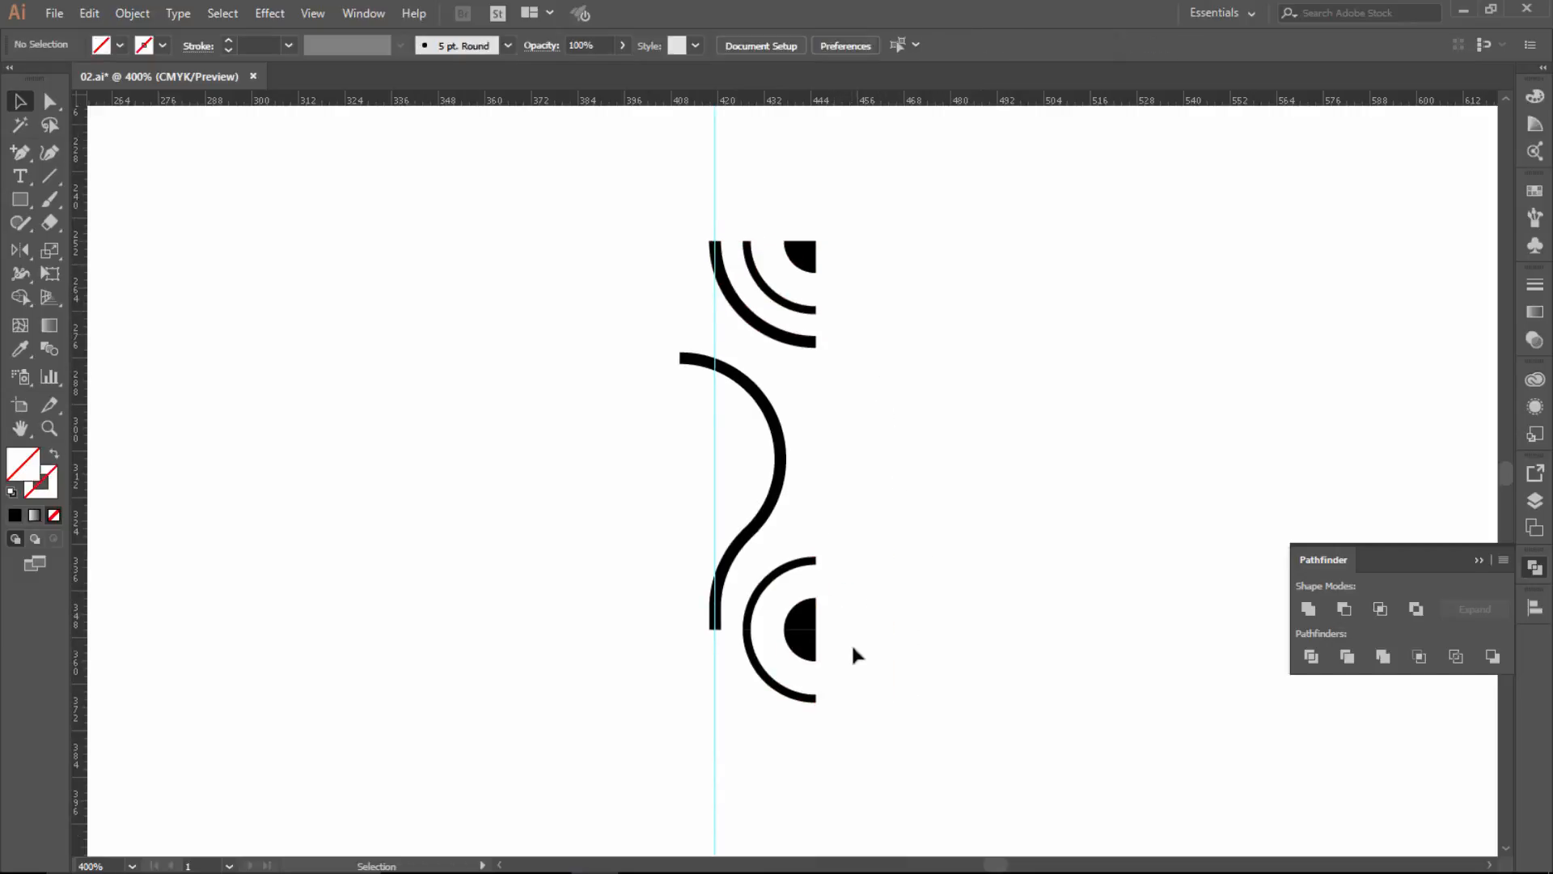
{"action": "left_click_drag", "start_coordinate": [851, 642], "coordinate": [761, 722]}
{"action": "key", "text": "Delete"}
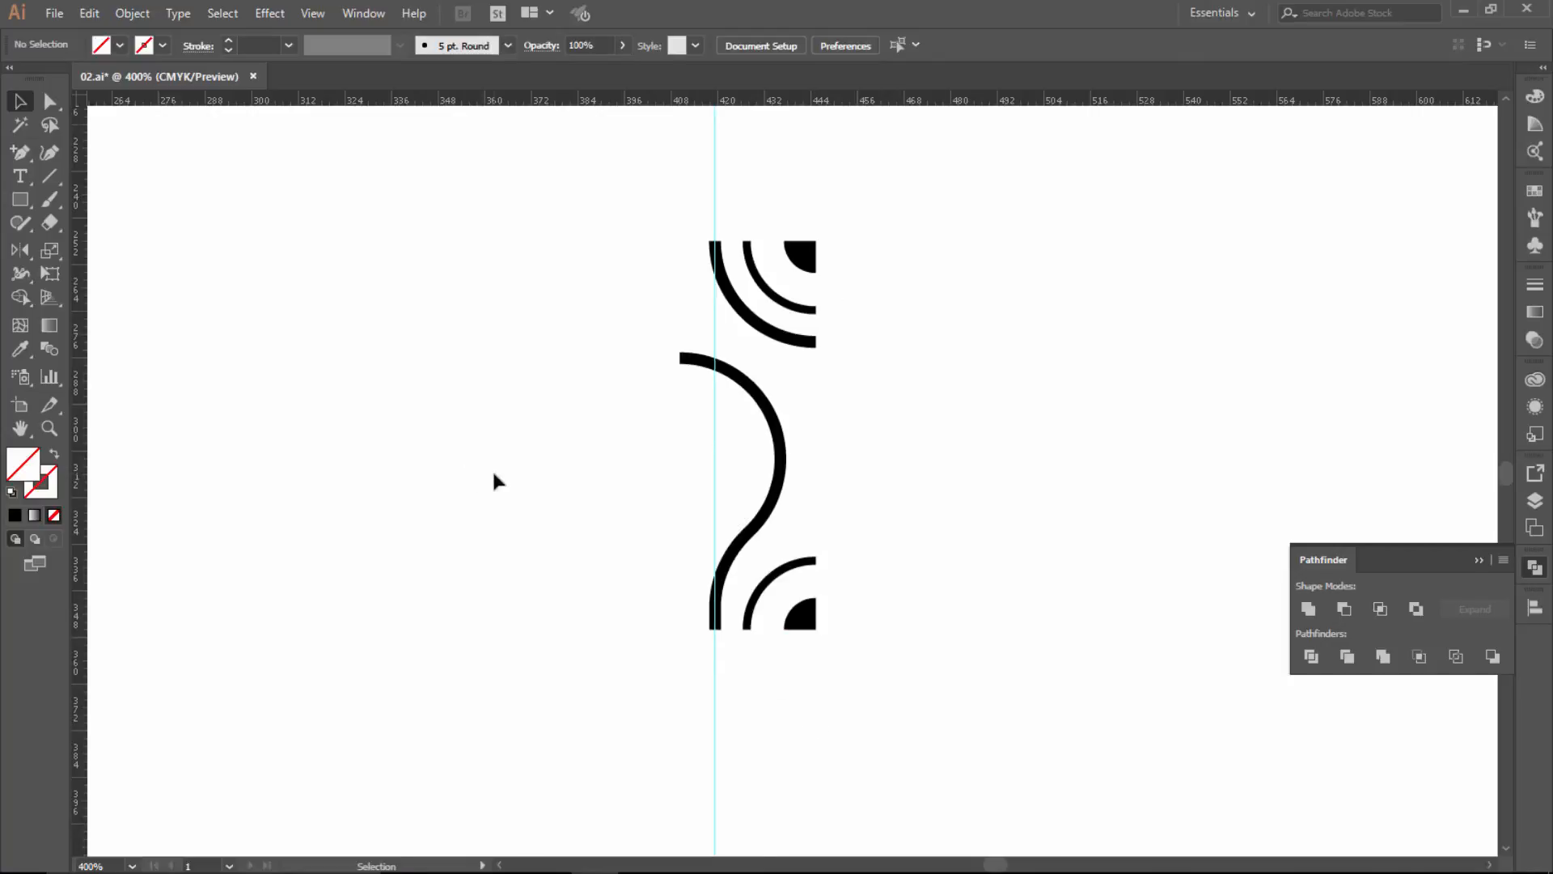
Add a vertical guide at X 410.313 pt through the upper end of the curved line.
{"action": "scroll", "coordinate": [691, 356], "scroll_direction": "up", "scroll_amount": 4}
{"action": "left_click_drag", "start_coordinate": [734, 301], "coordinate": [706, 283]}
{"action": "left_click_drag", "start_coordinate": [81, 351], "coordinate": [619, 370]}
{"action": "left_click", "coordinate": [619, 330], "text": "ctrl"}
{"action": "left_click", "coordinate": [624, 336], "text": "ctrl"}
{"action": "left_click", "coordinate": [1076, 729], "text": "ctrl"}
{"action": "left_click", "coordinate": [867, 381], "text": "ctrl"}
{"action": "scroll", "coordinate": [666, 522], "scroll_direction": "down", "scroll_amount": 6}
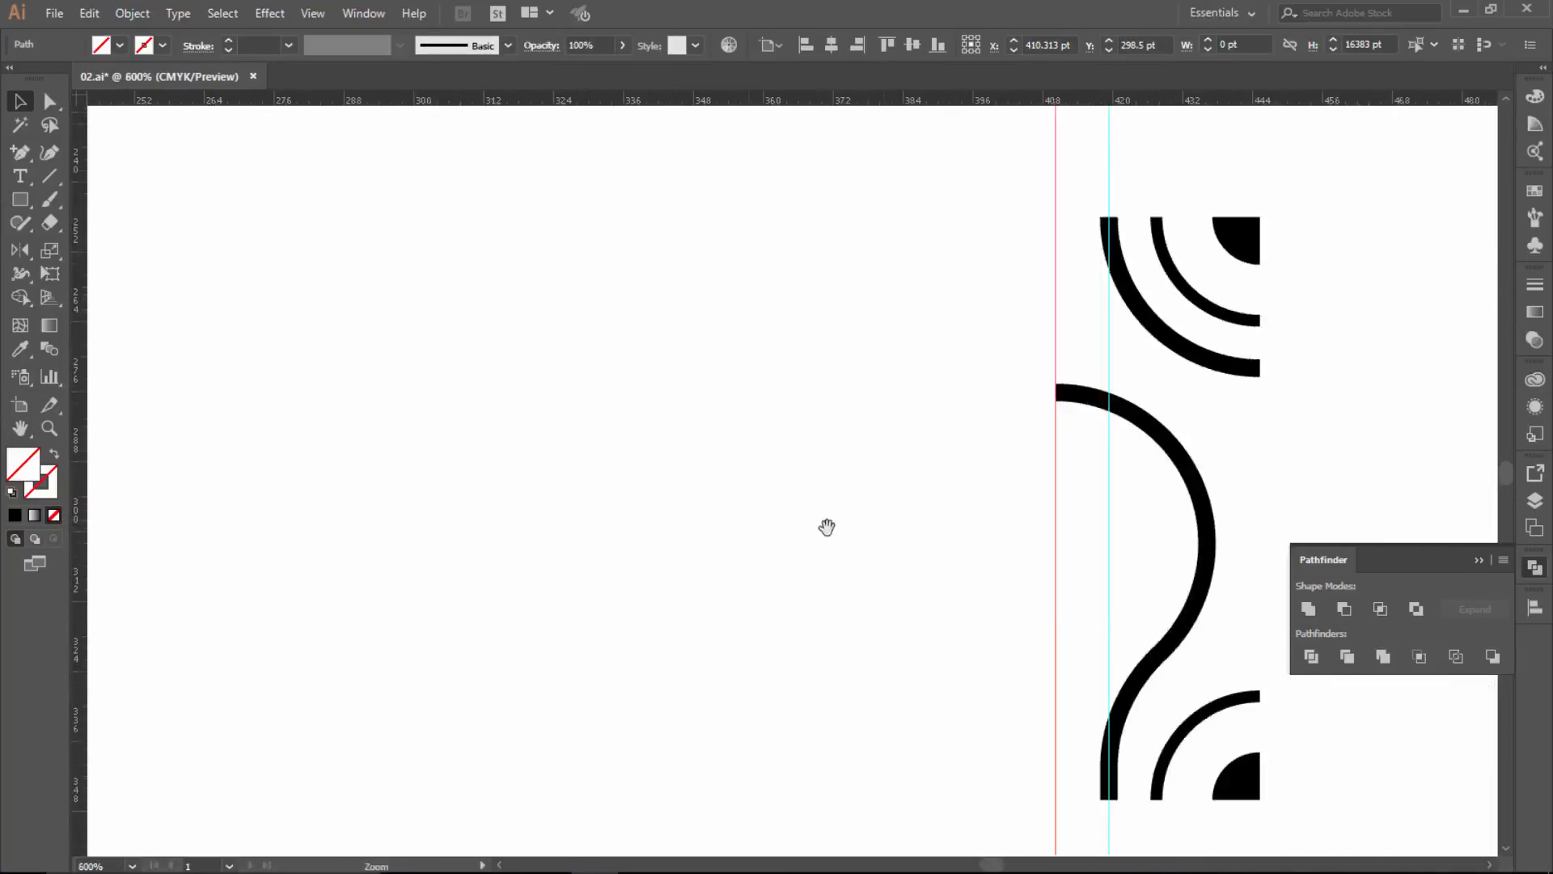
Reflect a copy of the curved line and quarter circles across the vertical axis through the curve's upper end point.
{"action": "scroll", "coordinate": [789, 445], "scroll_direction": "down", "scroll_amount": 1}
{"action": "left_click_drag", "start_coordinate": [1110, 529], "coordinate": [750, 446]}
{"action": "left_click_drag", "start_coordinate": [933, 216], "coordinate": [761, 678]}
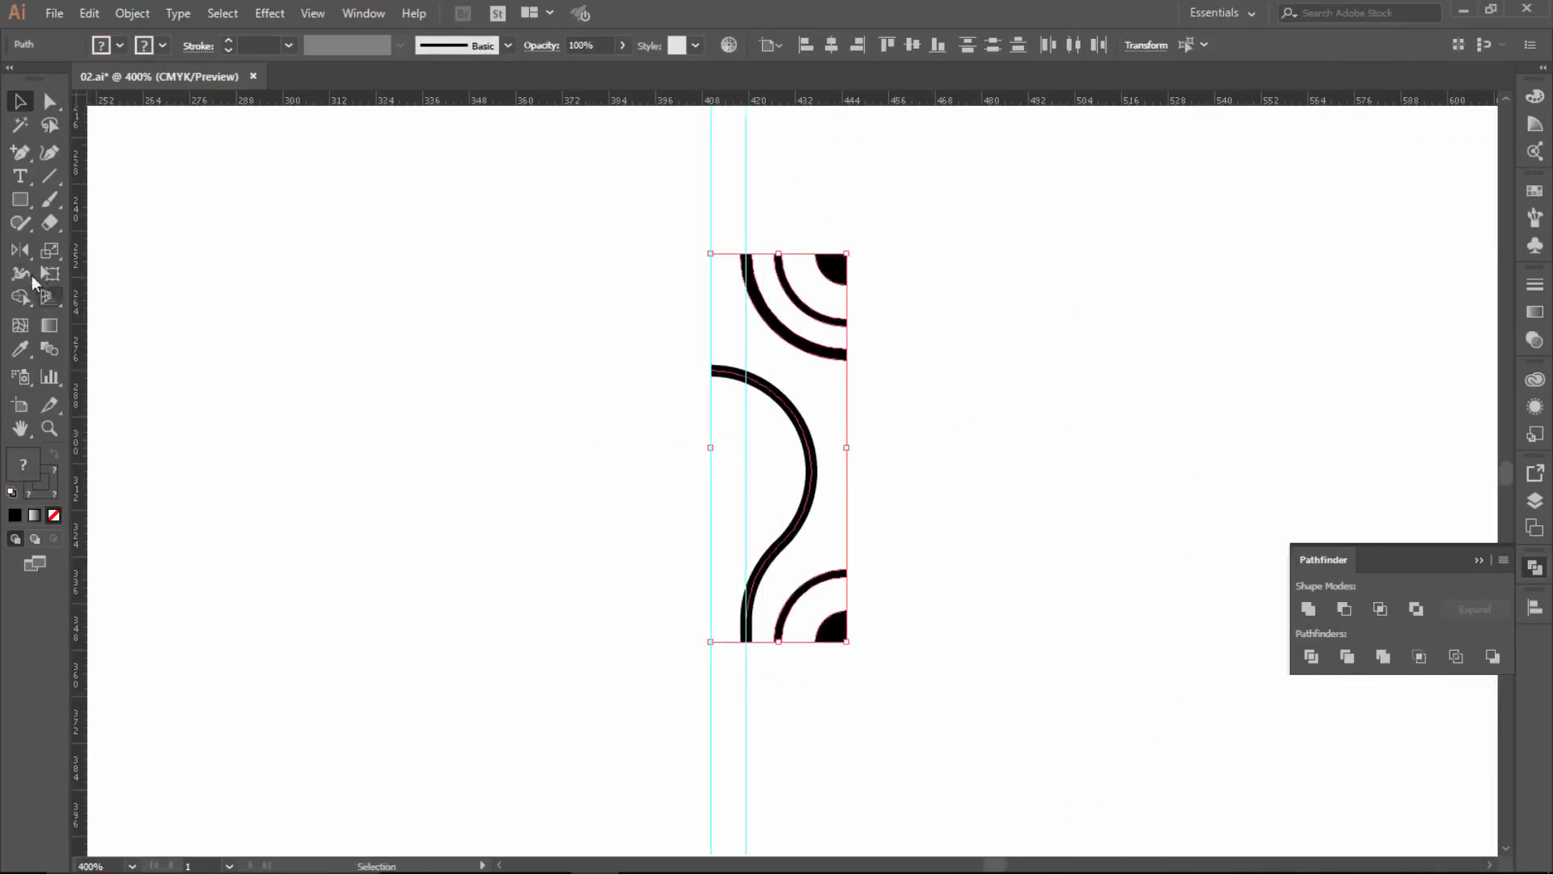
{"action": "left_click", "coordinate": [20, 250]}
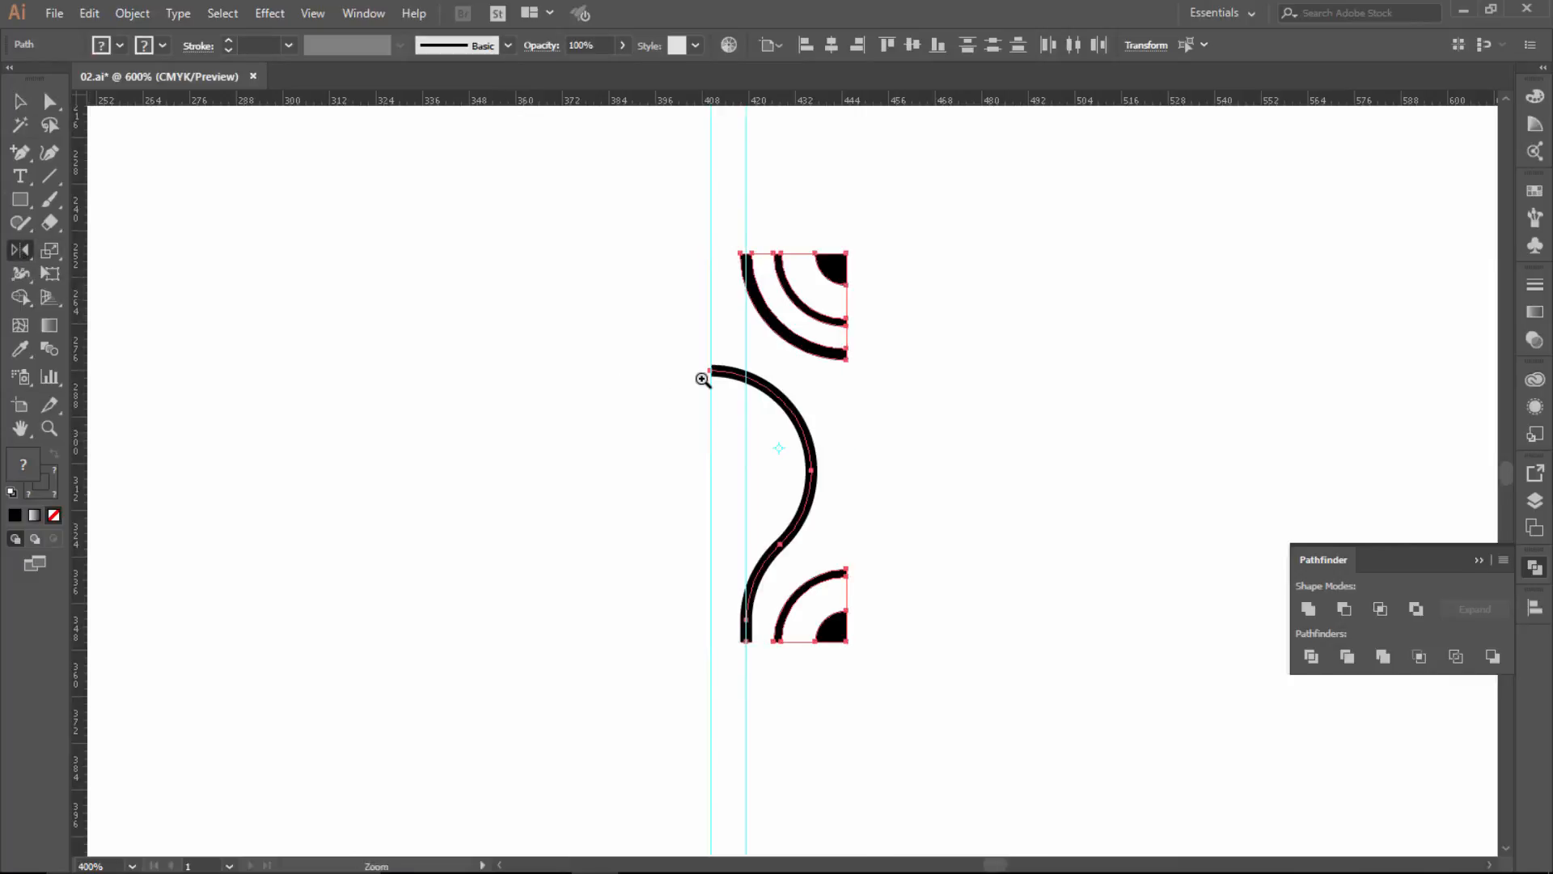
{"action": "key", "text": "ctrl+plus"}
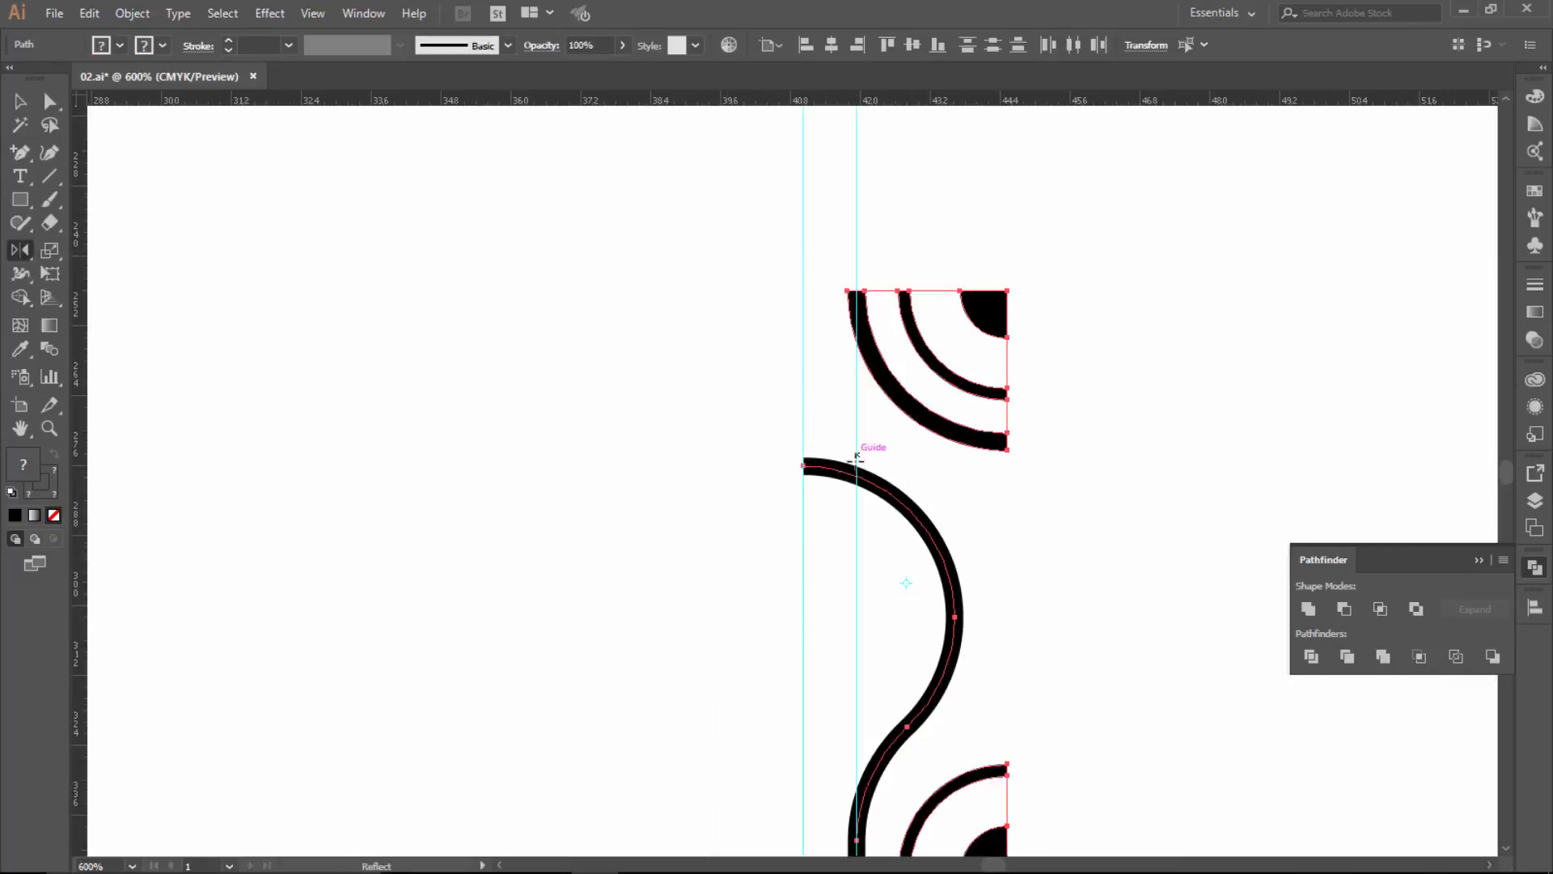
{"action": "left_click", "coordinate": [803, 466], "text": "alt"}
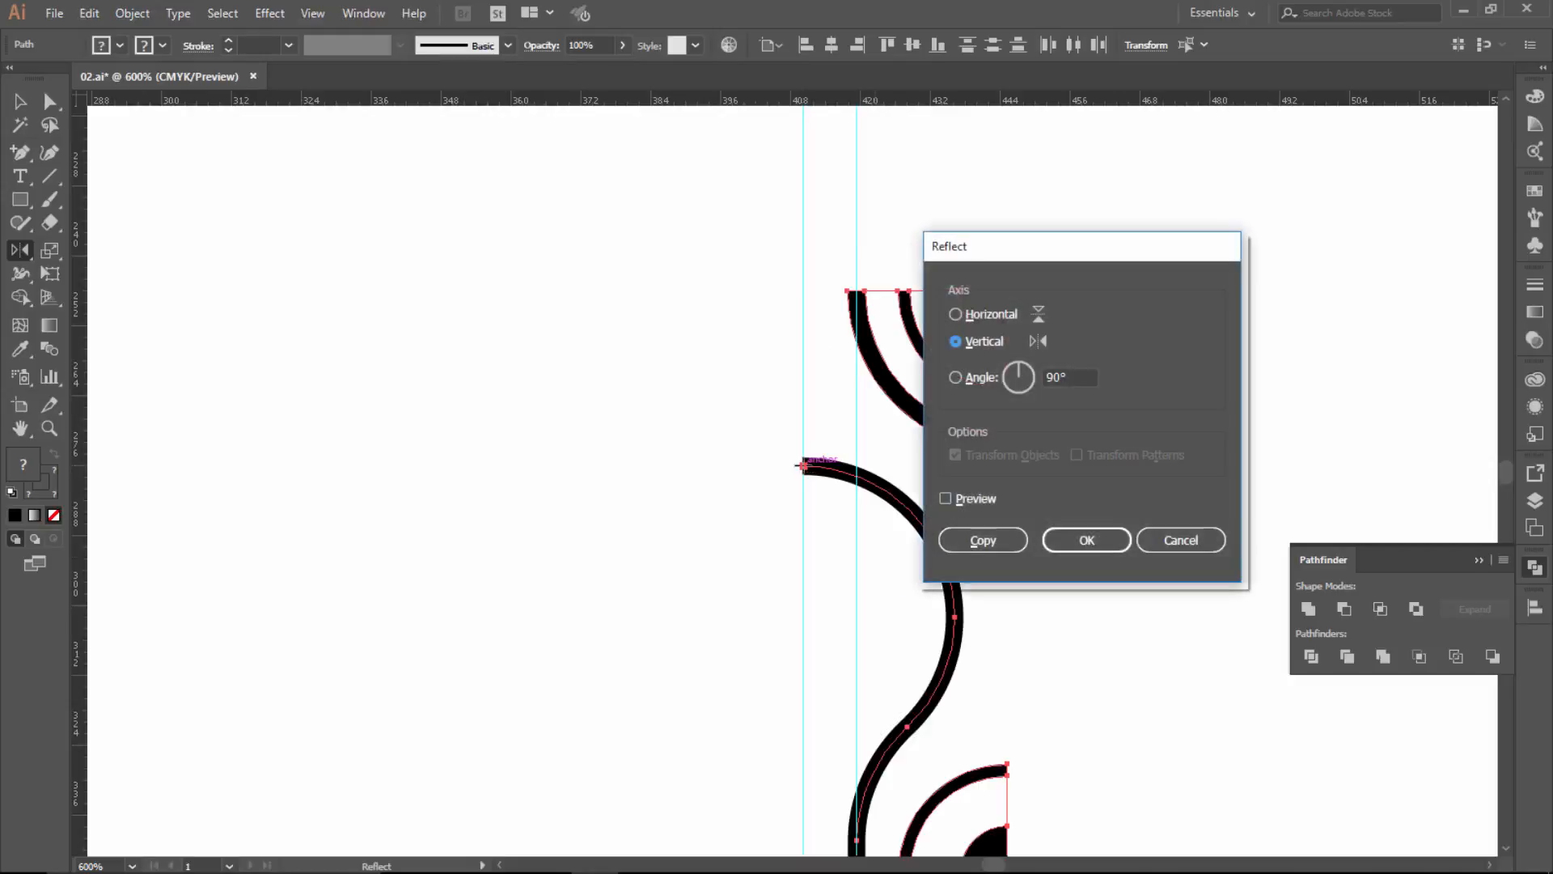
{"action": "left_click", "coordinate": [969, 498]}
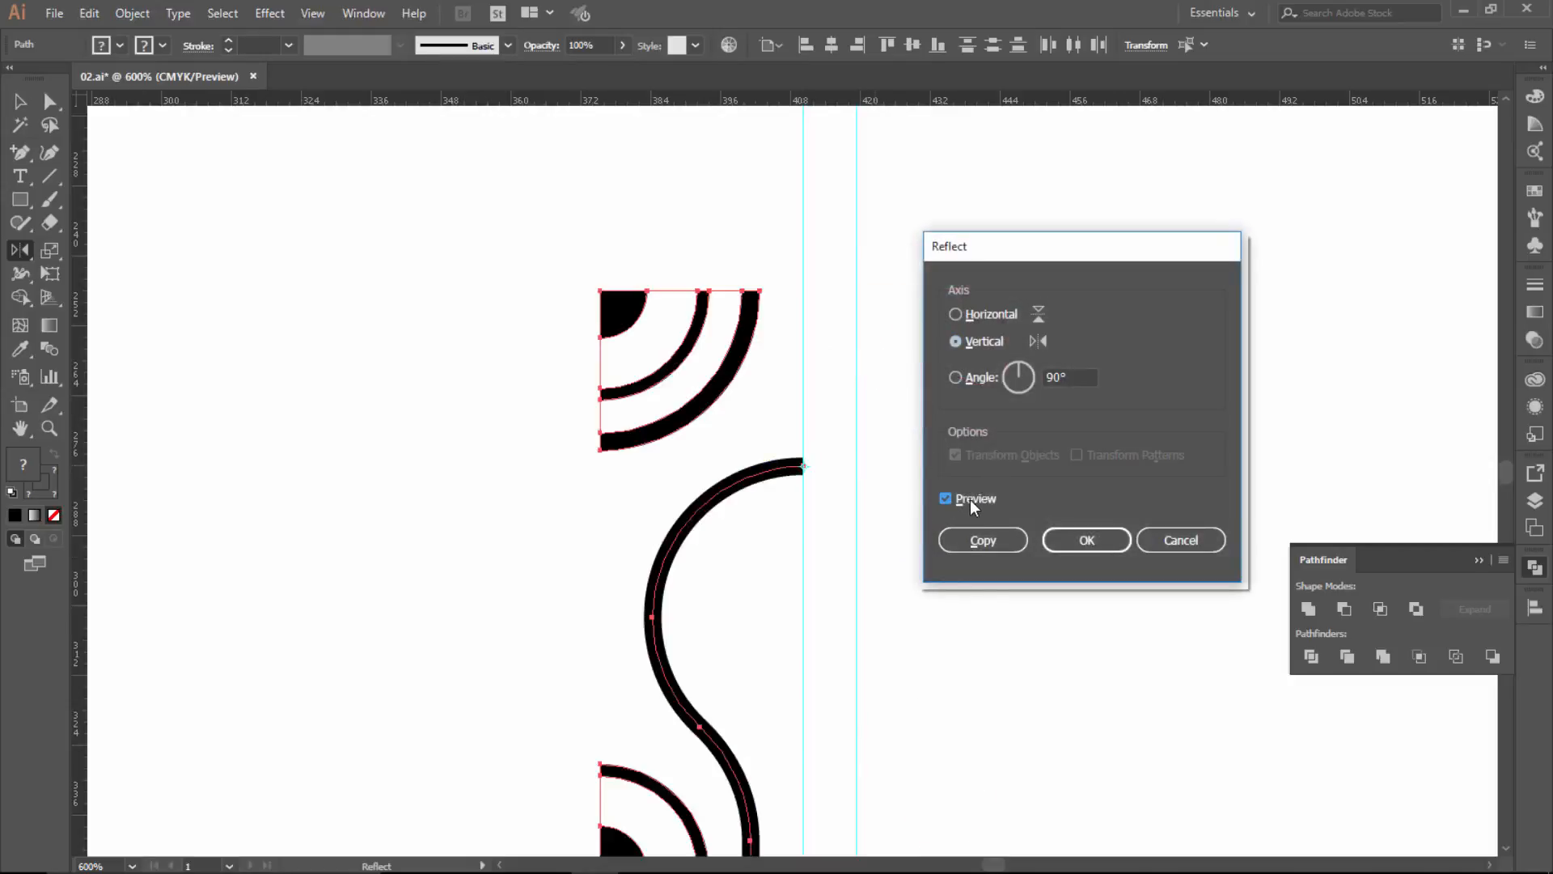
{"action": "left_click", "coordinate": [983, 542]}
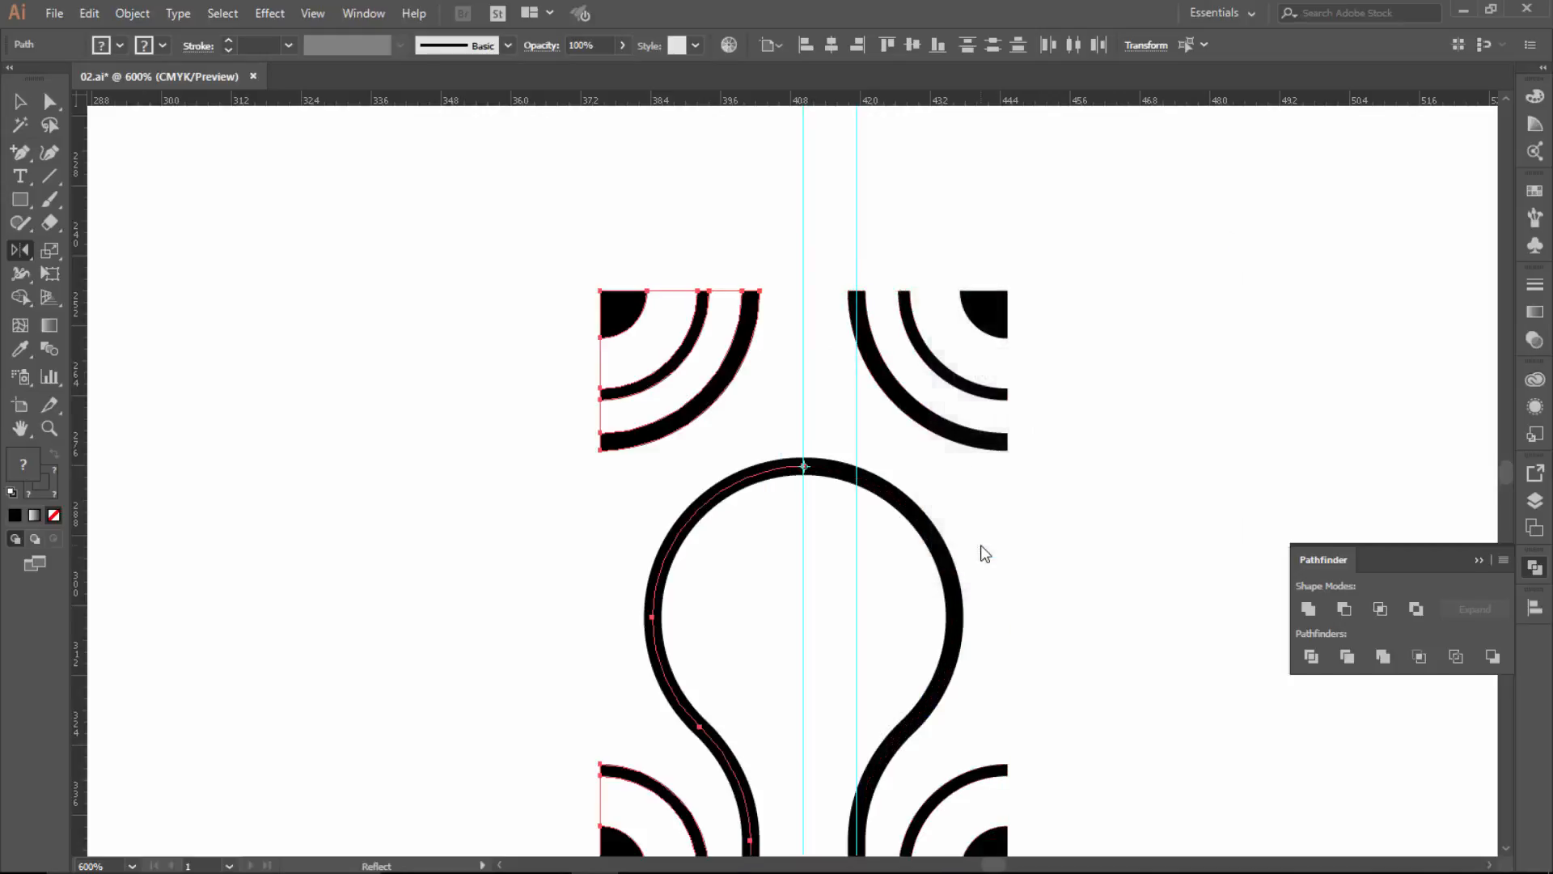
{"action": "left_click", "coordinate": [19, 105]}
{"action": "left_click", "coordinate": [765, 491]}
{"action": "key", "text": "ctrl+minus"}
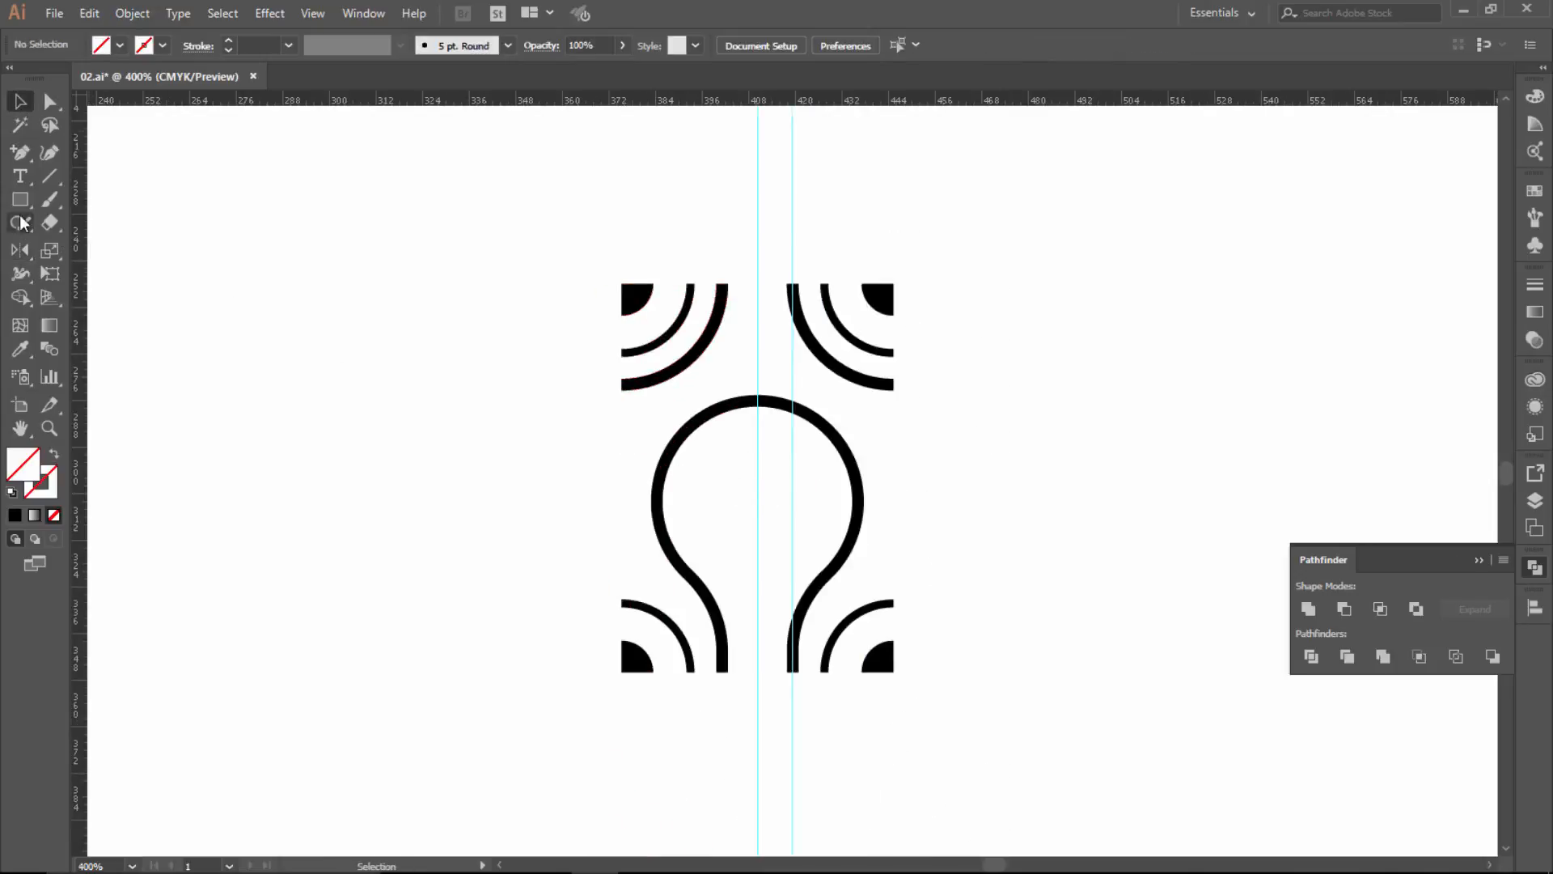
Draw a circle about 21 pt in diameter, centred inside the bulb-shaped curve, and fill it with dark blue.
{"action": "left_click_drag", "start_coordinate": [19, 199], "coordinate": [96, 242]}
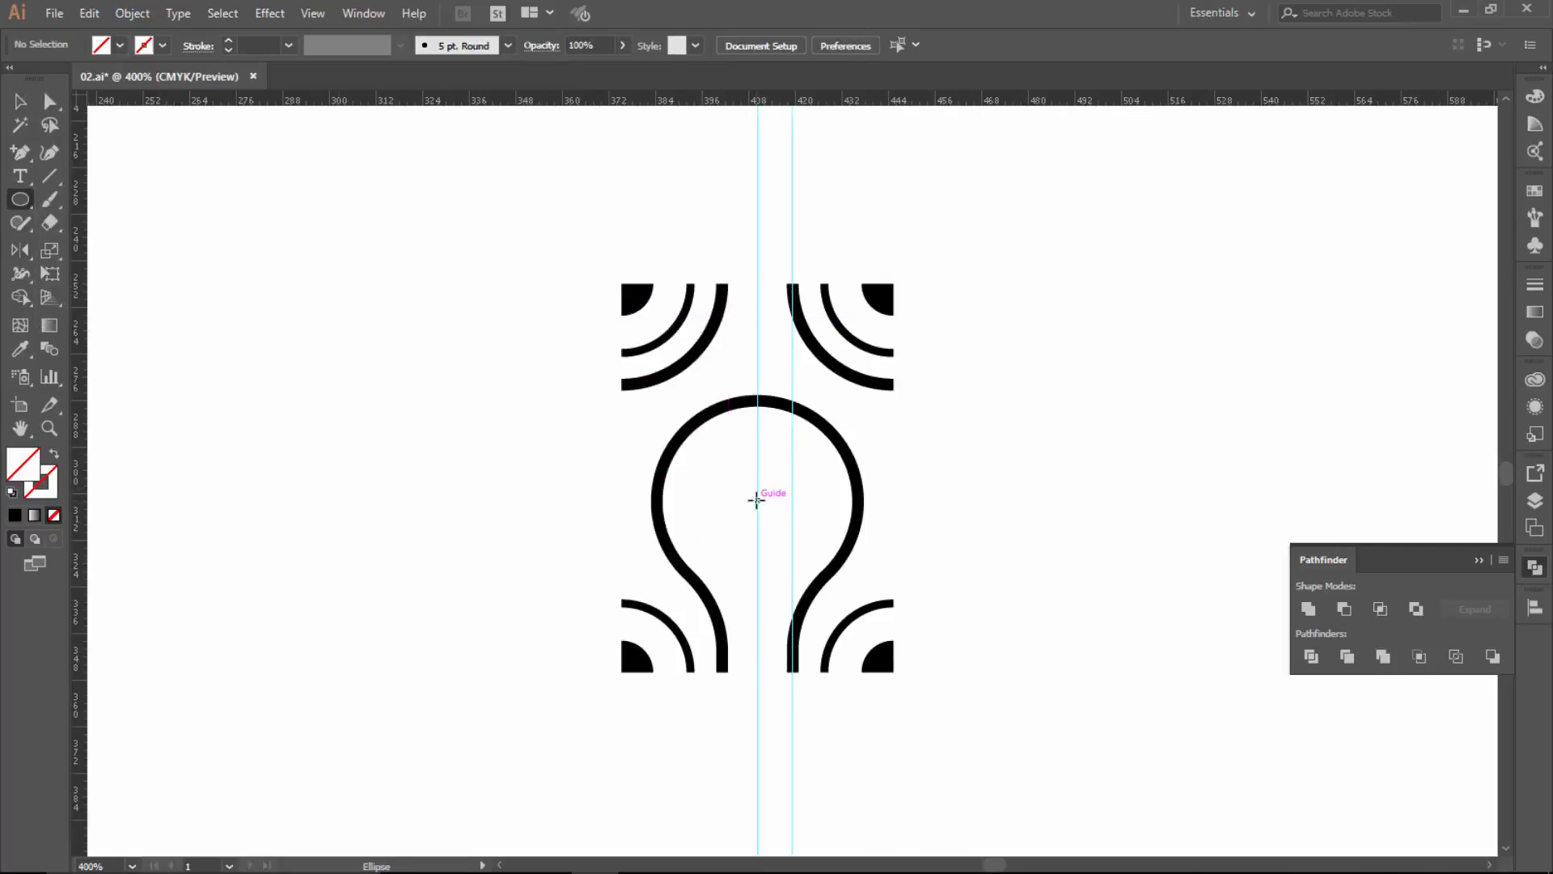
{"action": "left_click_drag", "start_coordinate": [757, 499], "coordinate": [797, 524]}
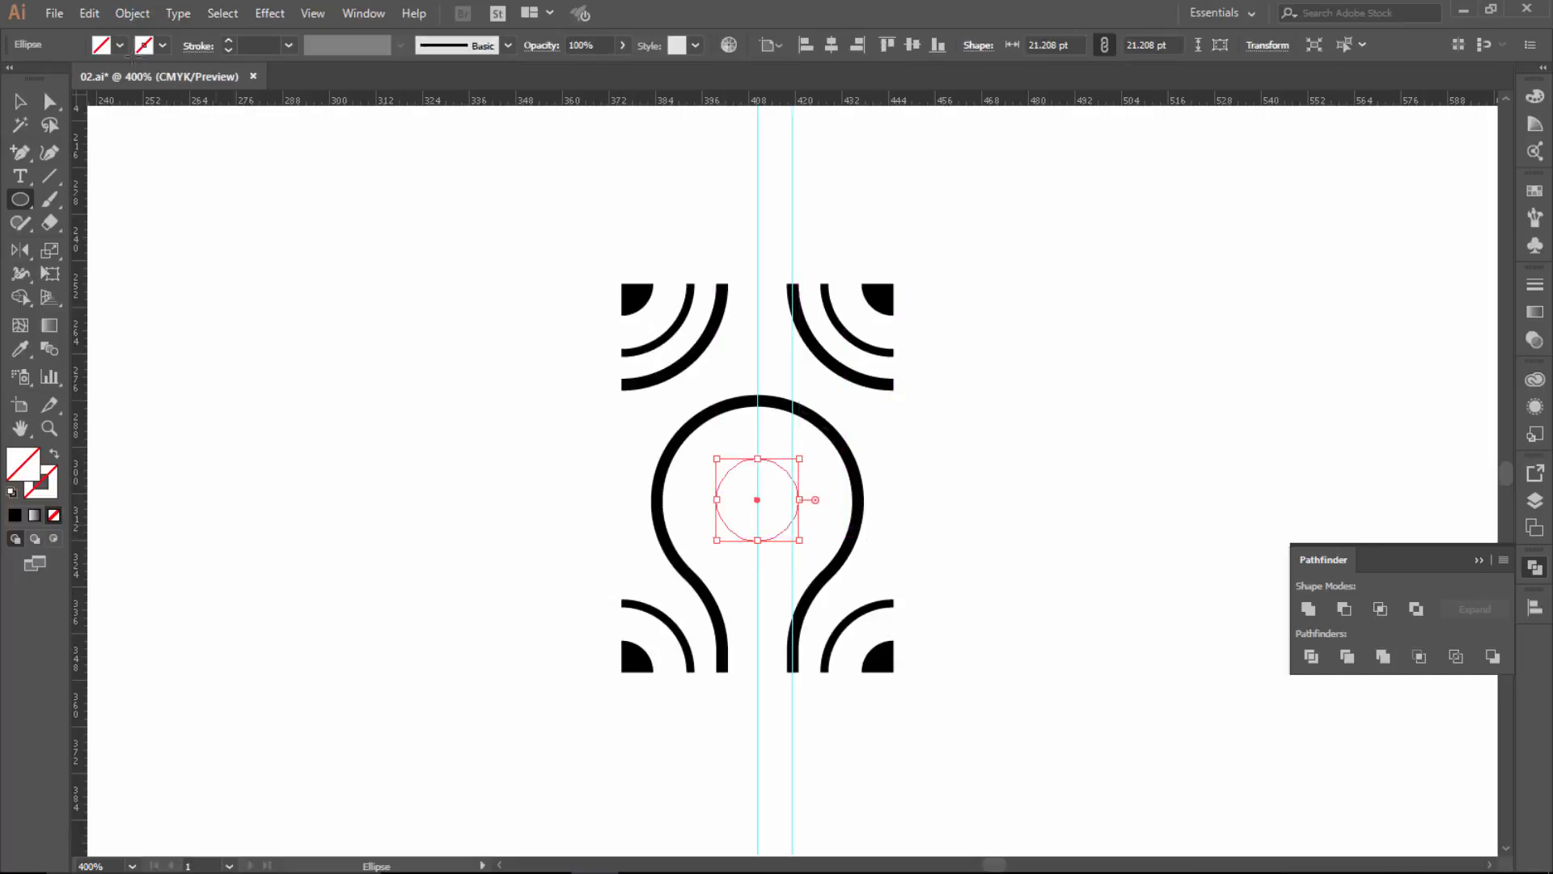
{"action": "left_click", "coordinate": [119, 46]}
{"action": "left_click", "coordinate": [121, 77]}
{"action": "left_click", "coordinate": [123, 51]}
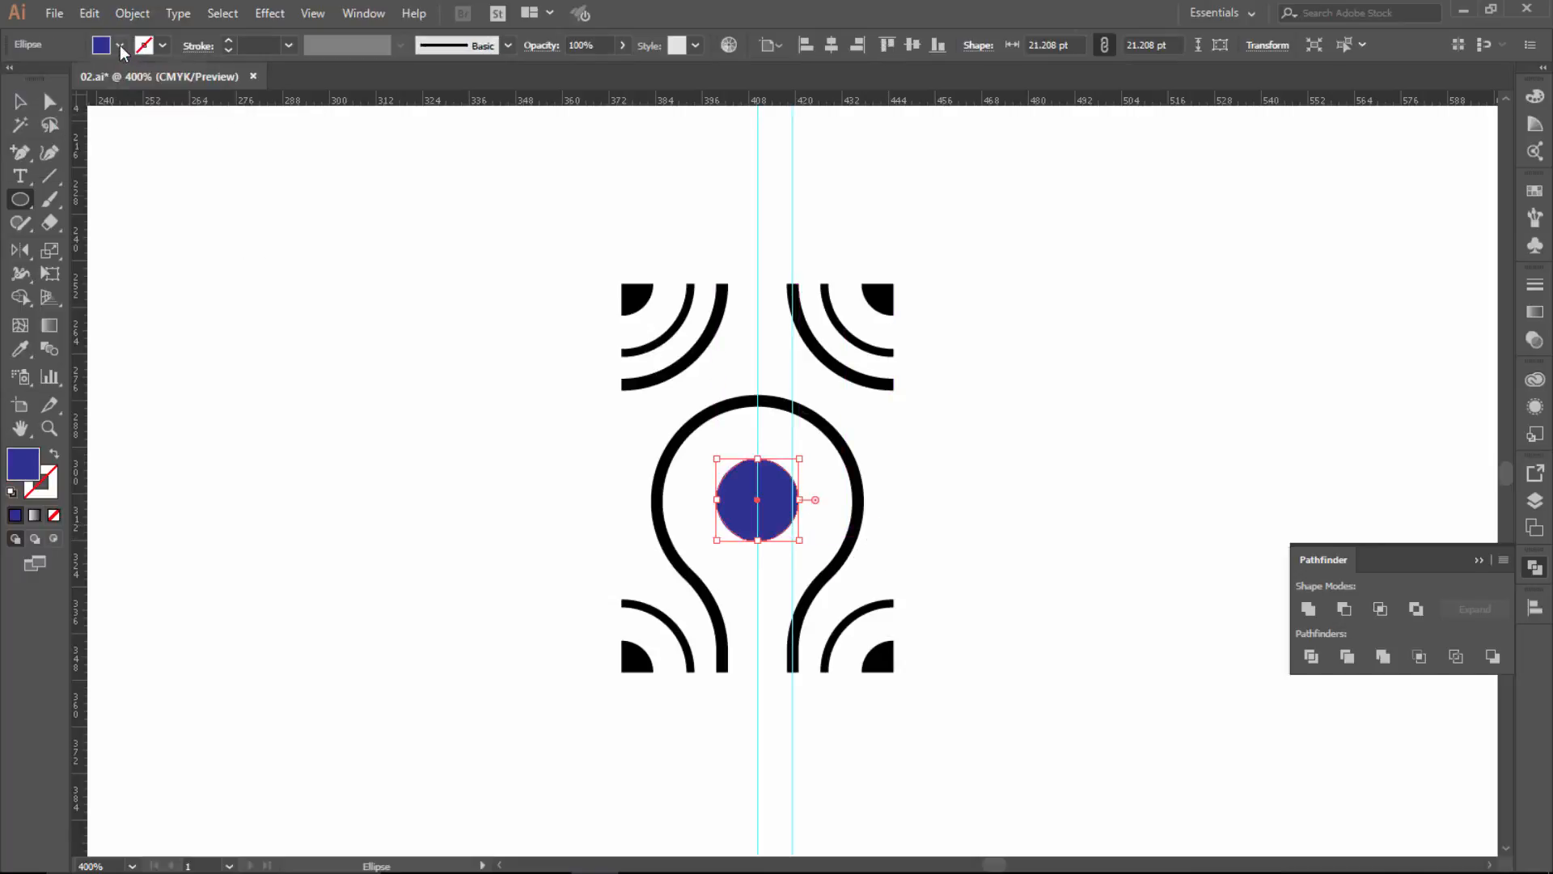
{"action": "key", "text": "v"}
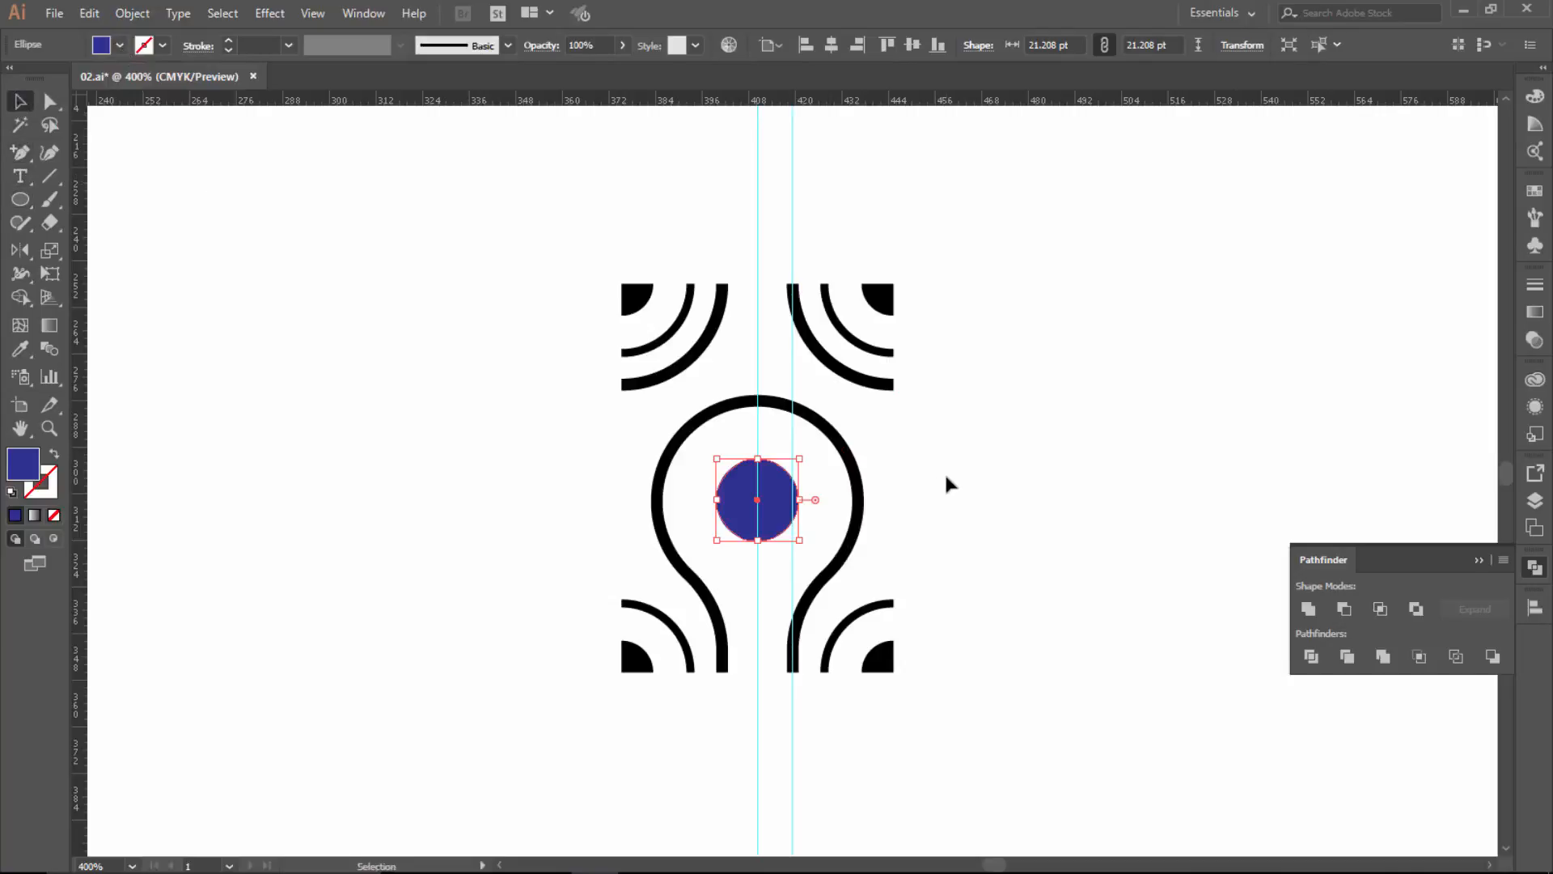
{"action": "left_click", "coordinate": [944, 470]}
Outline the strokes of both halves of the bulb-shaped curve and unite them into one shape.
{"action": "left_click", "coordinate": [841, 433]}
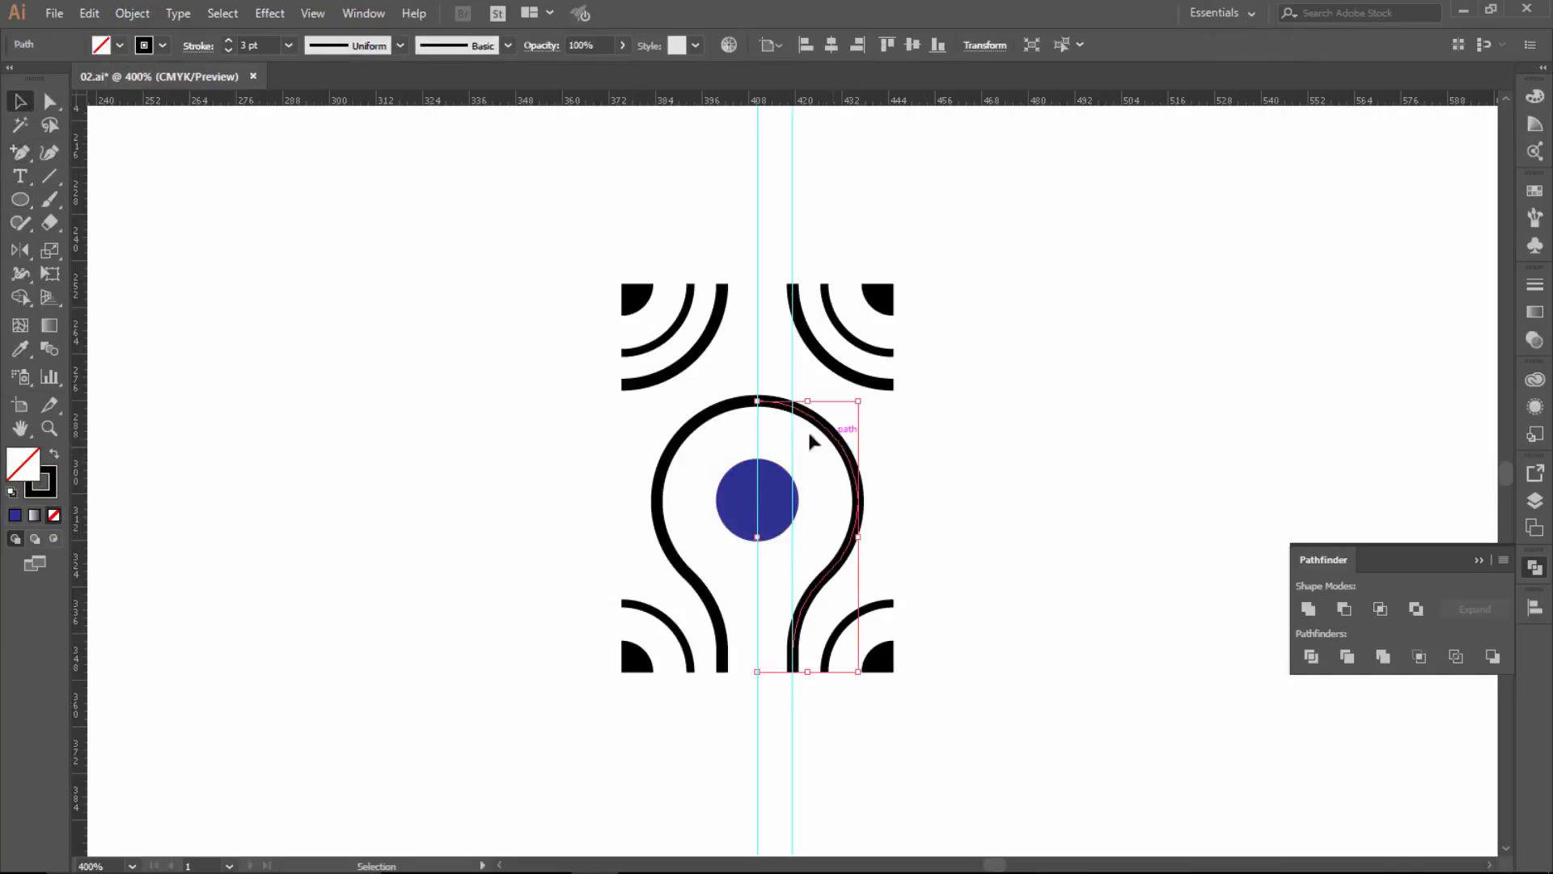
{"action": "left_click", "coordinate": [718, 416], "text": "shift"}
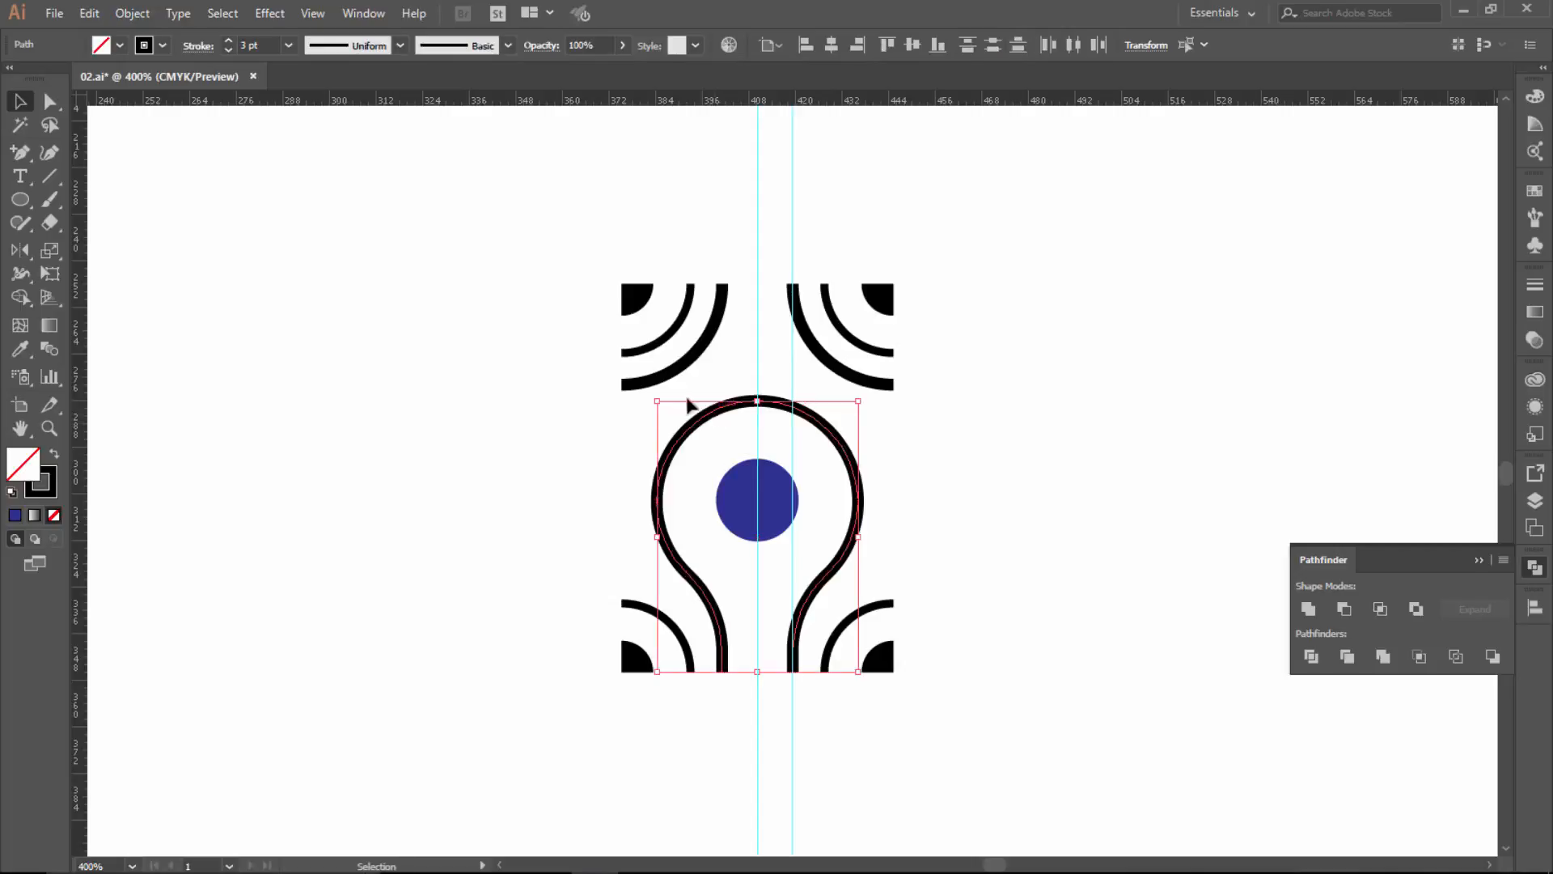
{"action": "left_click", "coordinate": [129, 14]}
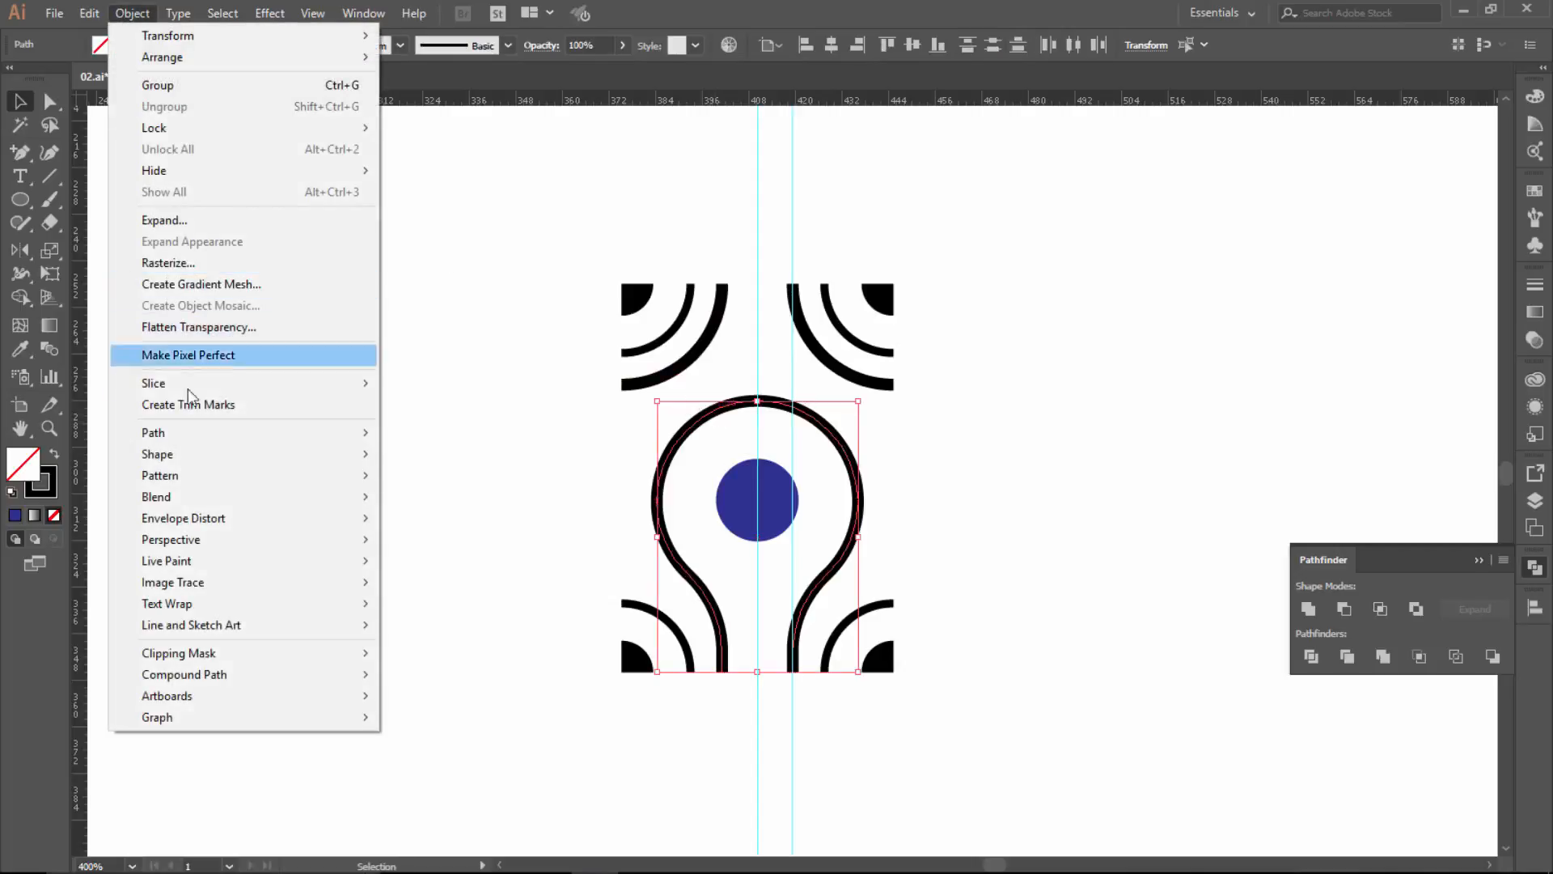
{"action": "mouse_move", "coordinate": [189, 429]}
{"action": "left_click", "coordinate": [436, 482]}
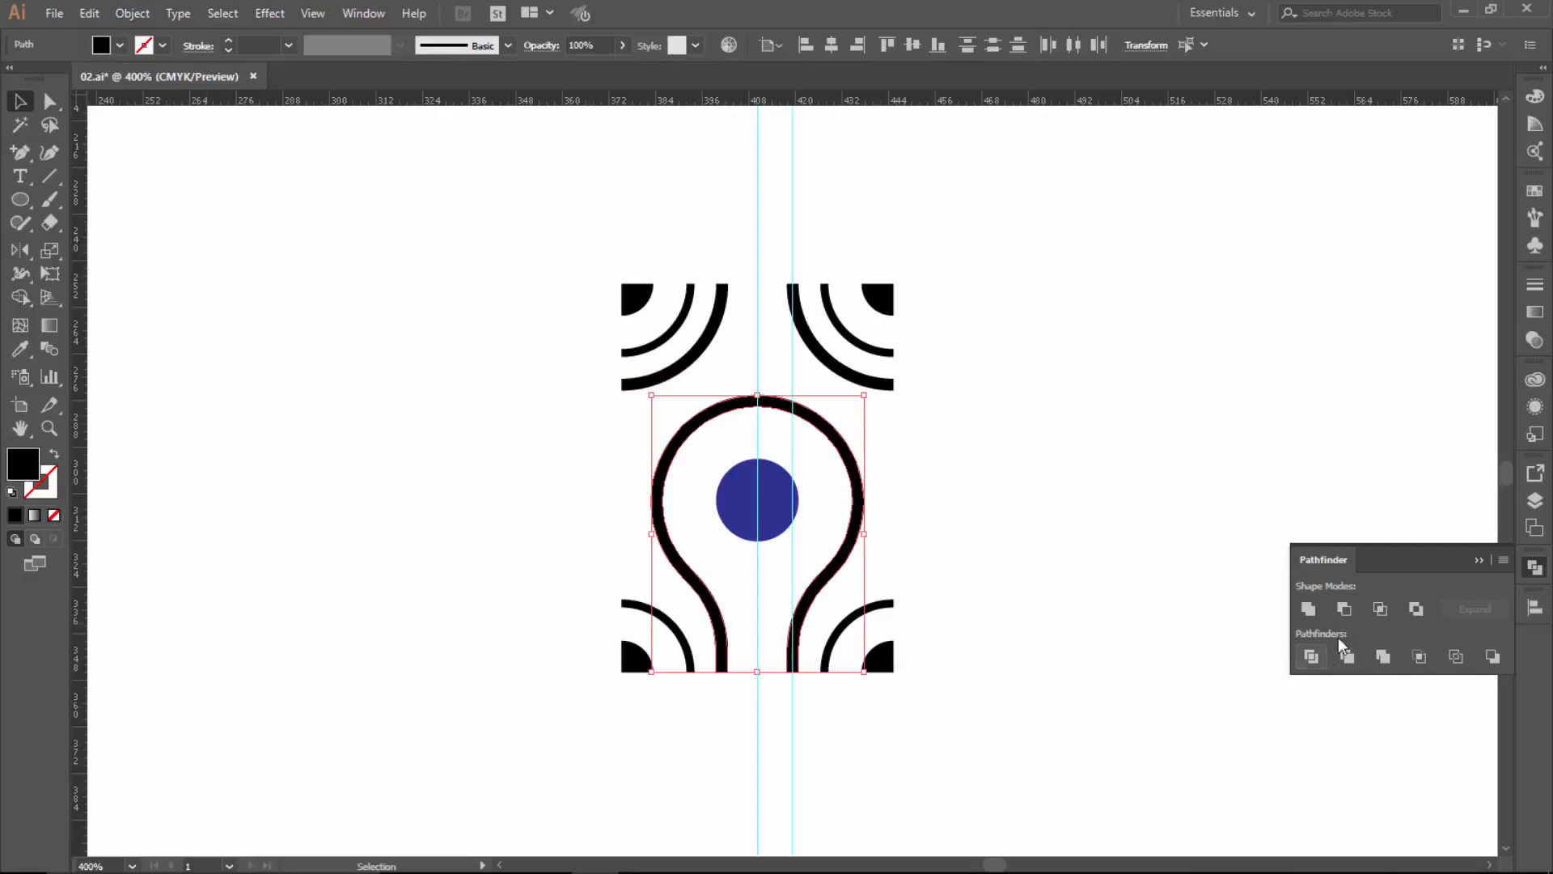
{"action": "left_click", "coordinate": [1306, 607]}
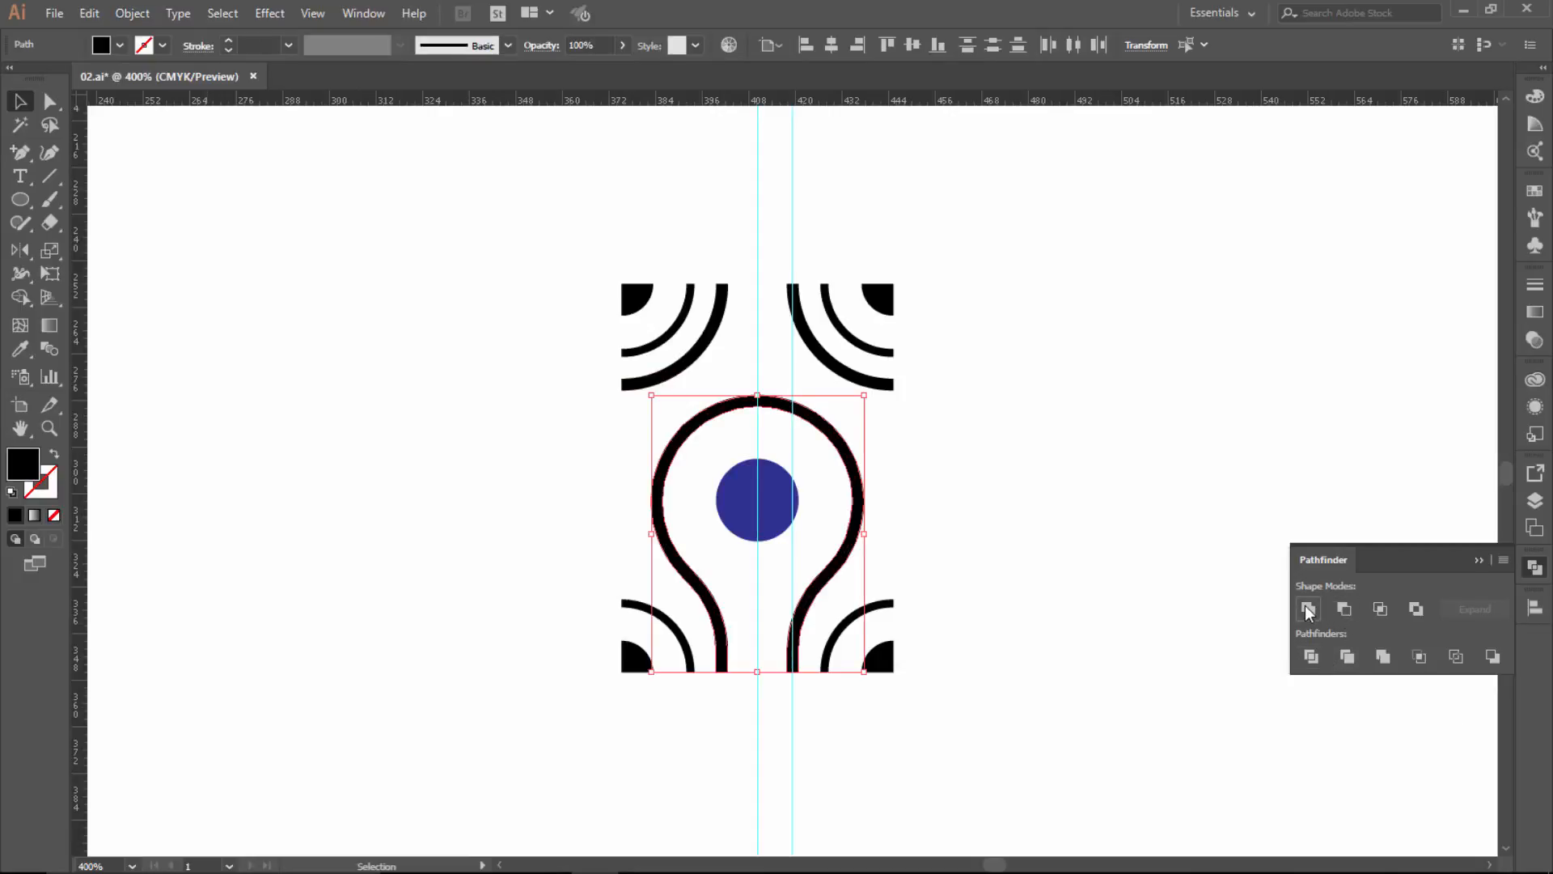
Fill the bulb-shaped curve and the outermost arcs in both upper corners with CMYK Cyan.
{"action": "left_click", "coordinate": [134, 48]}
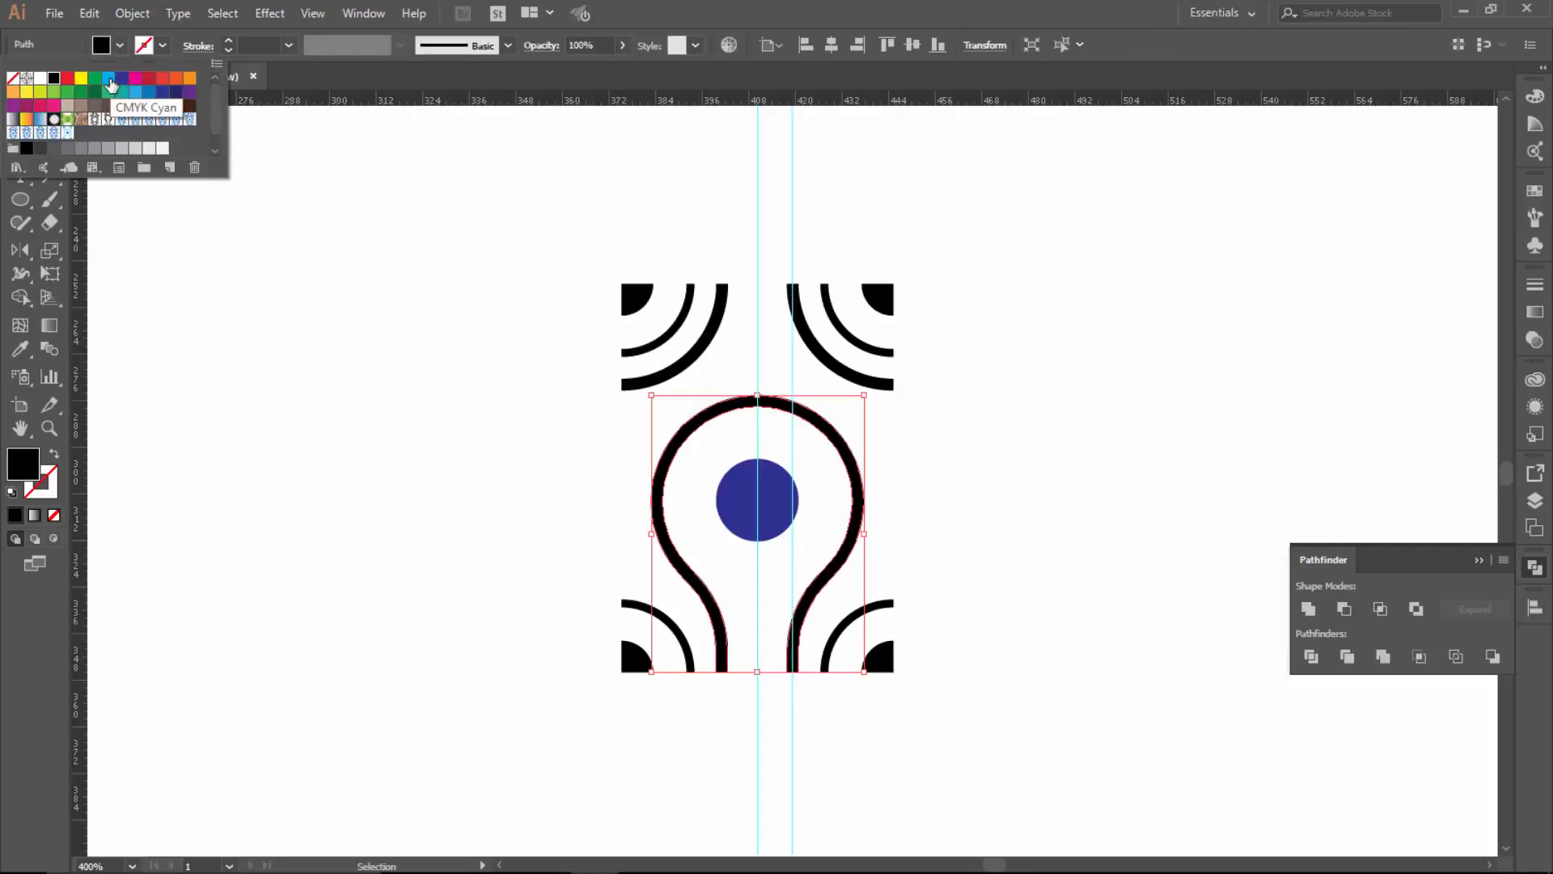
{"action": "left_click", "coordinate": [109, 79]}
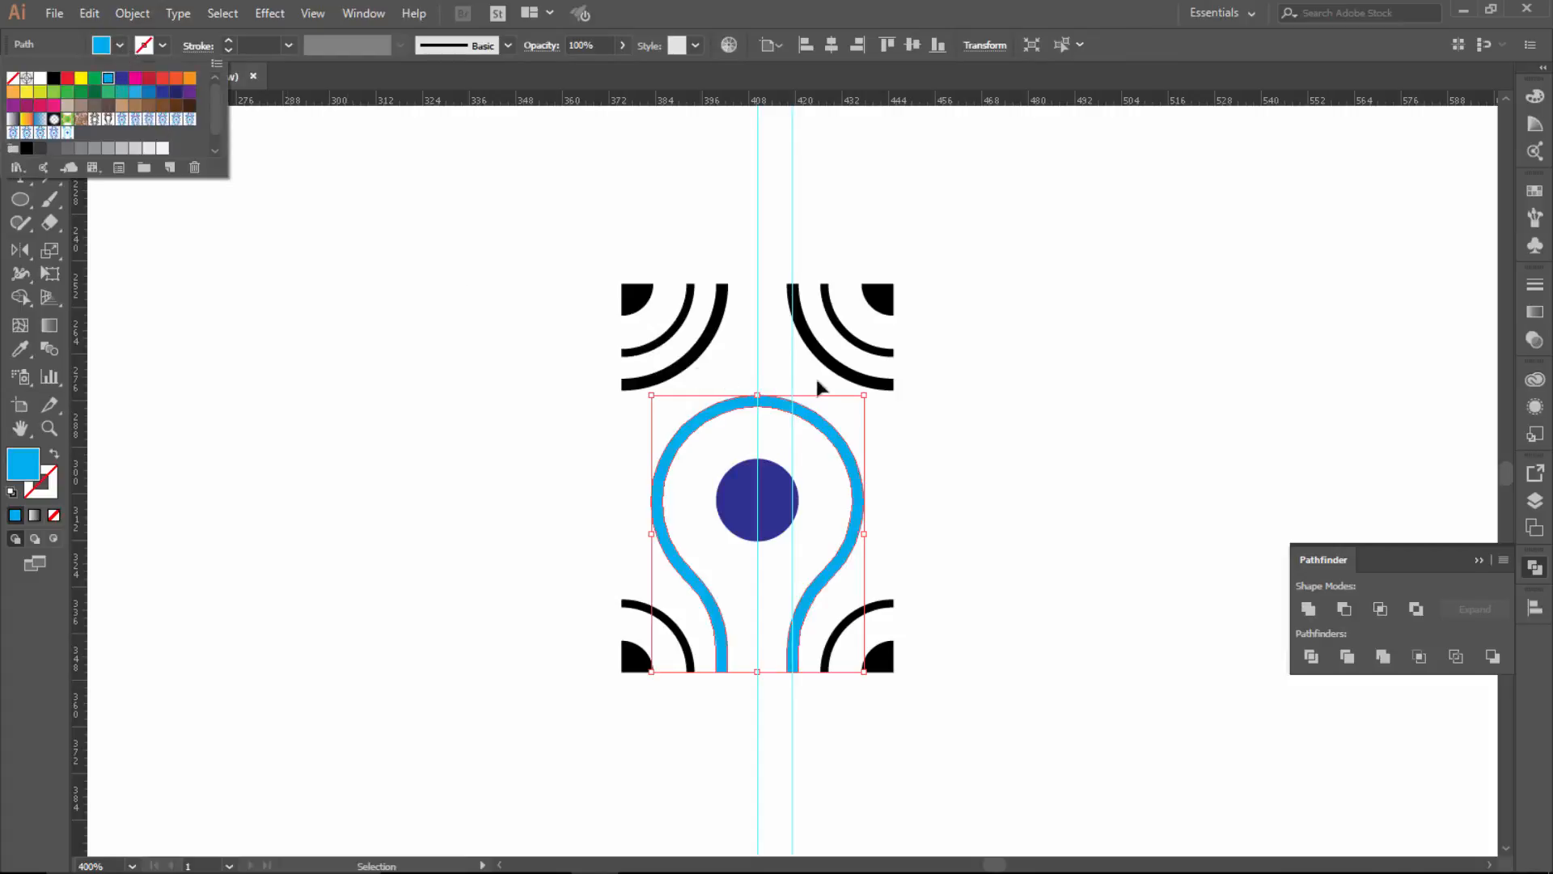
{"action": "left_click", "coordinate": [822, 354]}
{"action": "left_click", "coordinate": [822, 350]}
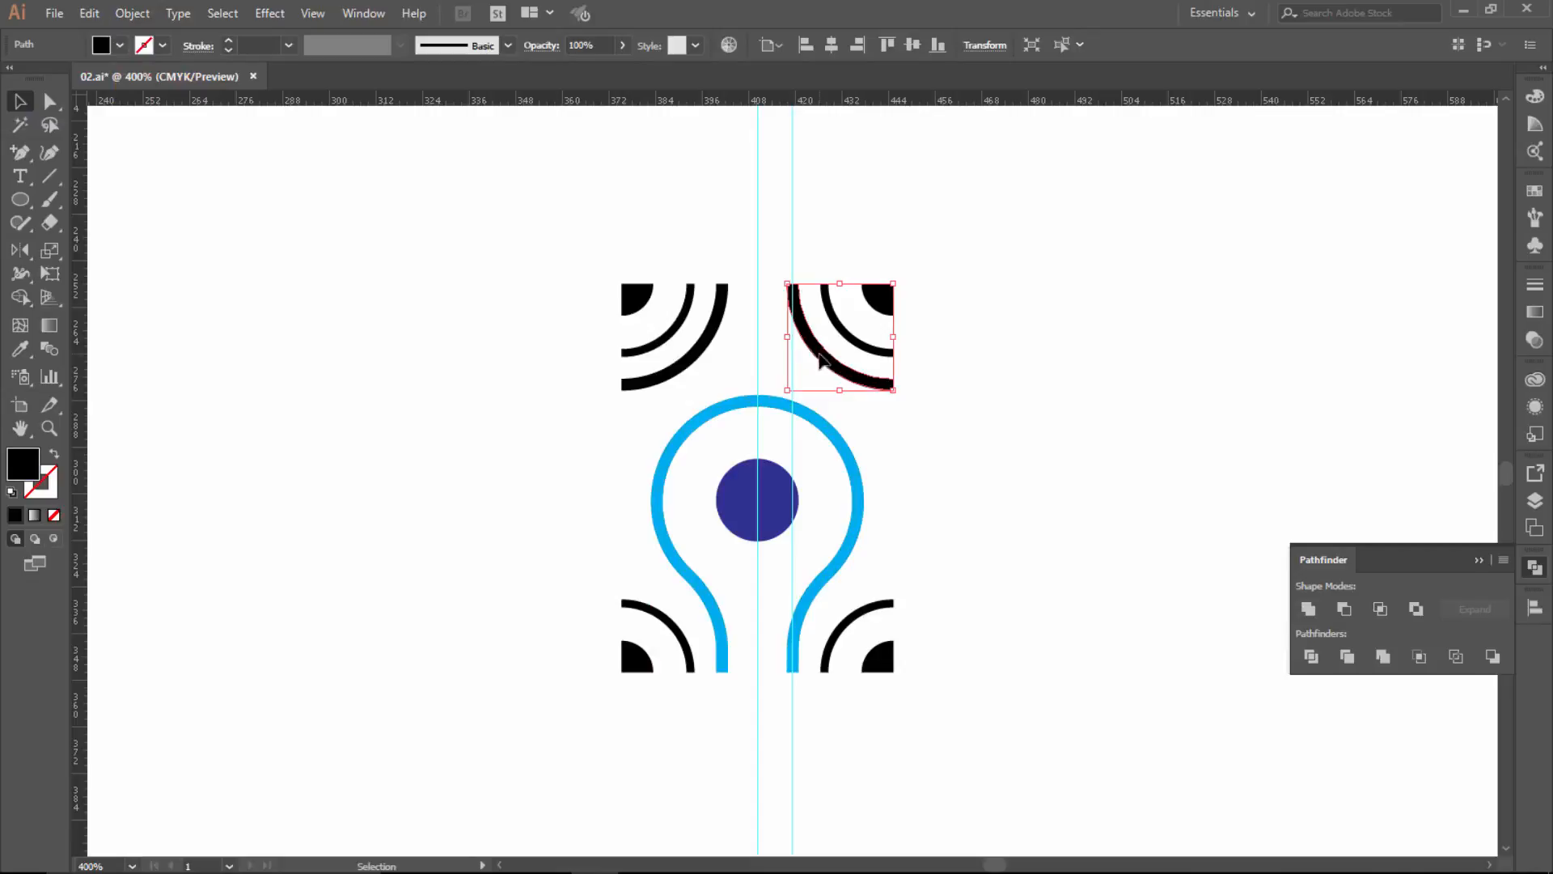
{"action": "left_click", "coordinate": [704, 340], "text": "shift"}
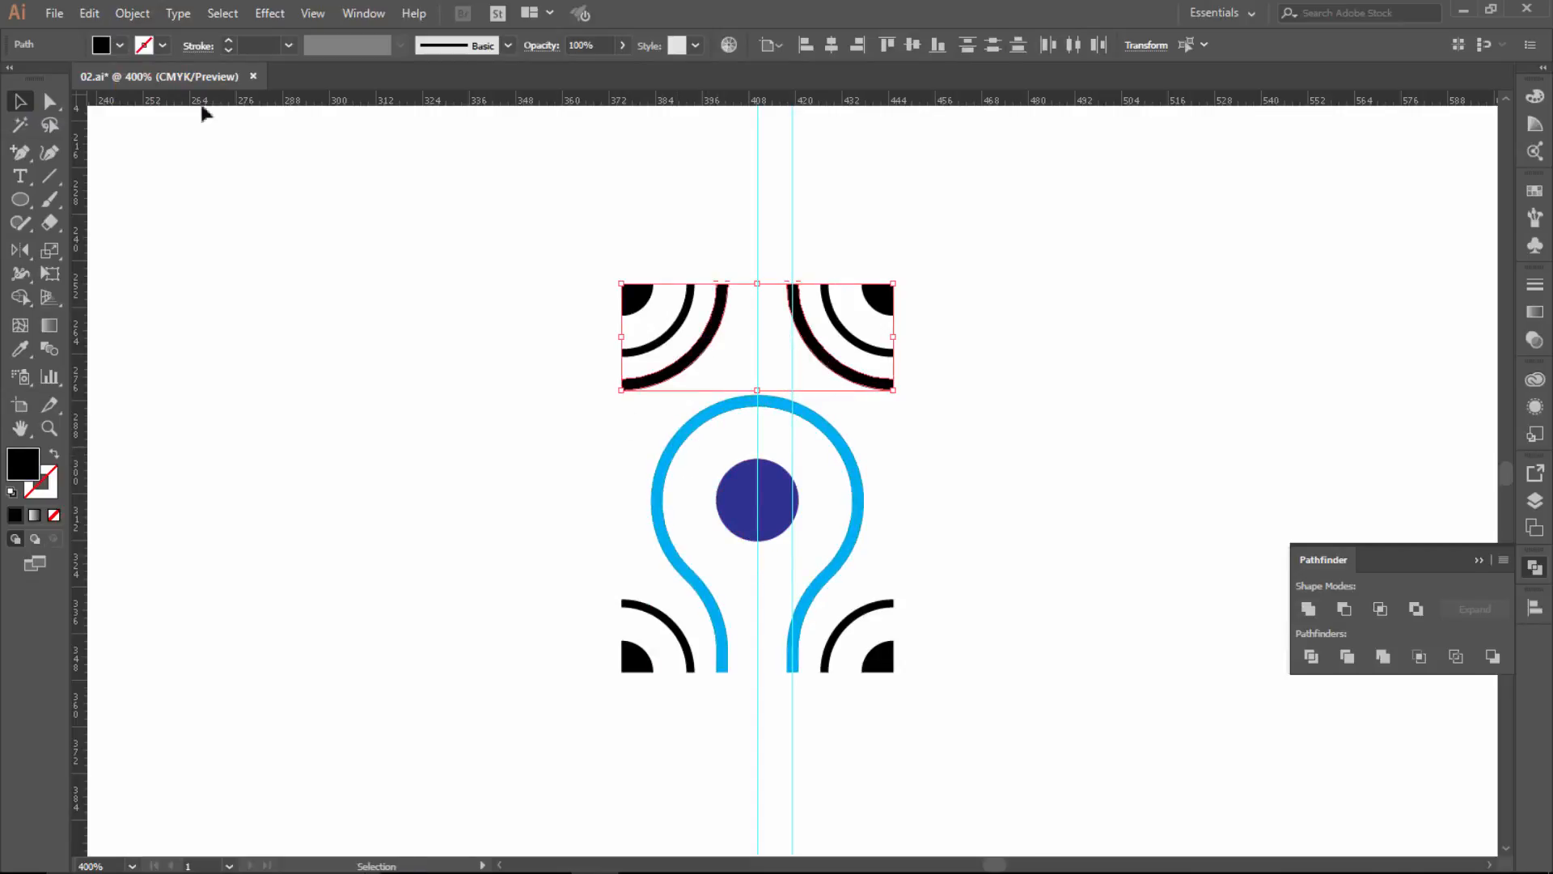
{"action": "left_click", "coordinate": [119, 46]}
{"action": "left_click", "coordinate": [109, 84]}
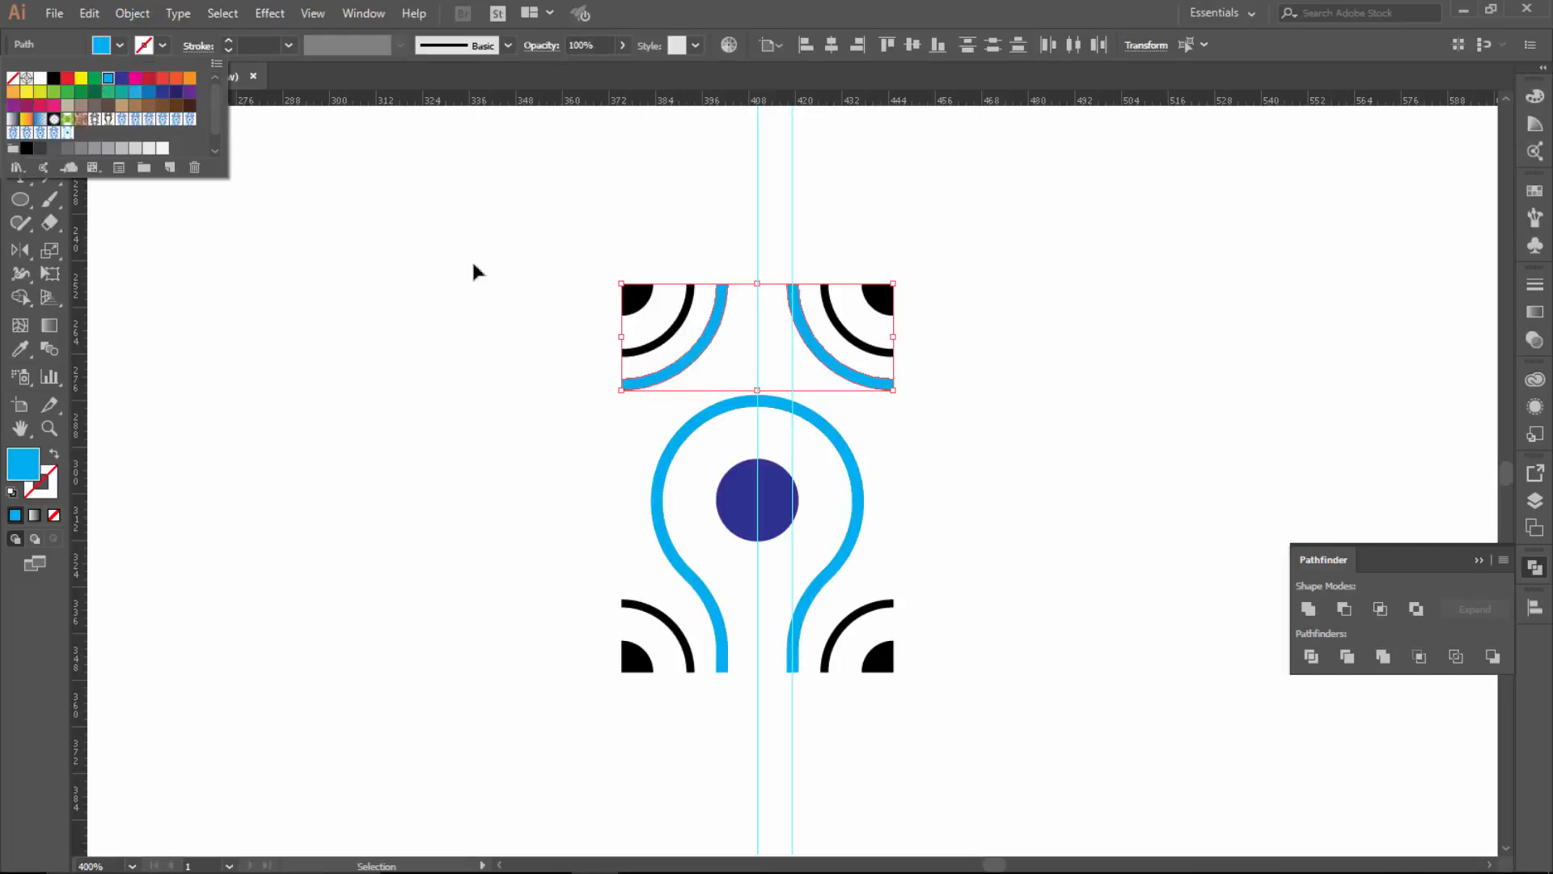
Fill the thin middle arcs in all four corners of the tile with CMYK Blue.
{"action": "left_click", "coordinate": [853, 341]}
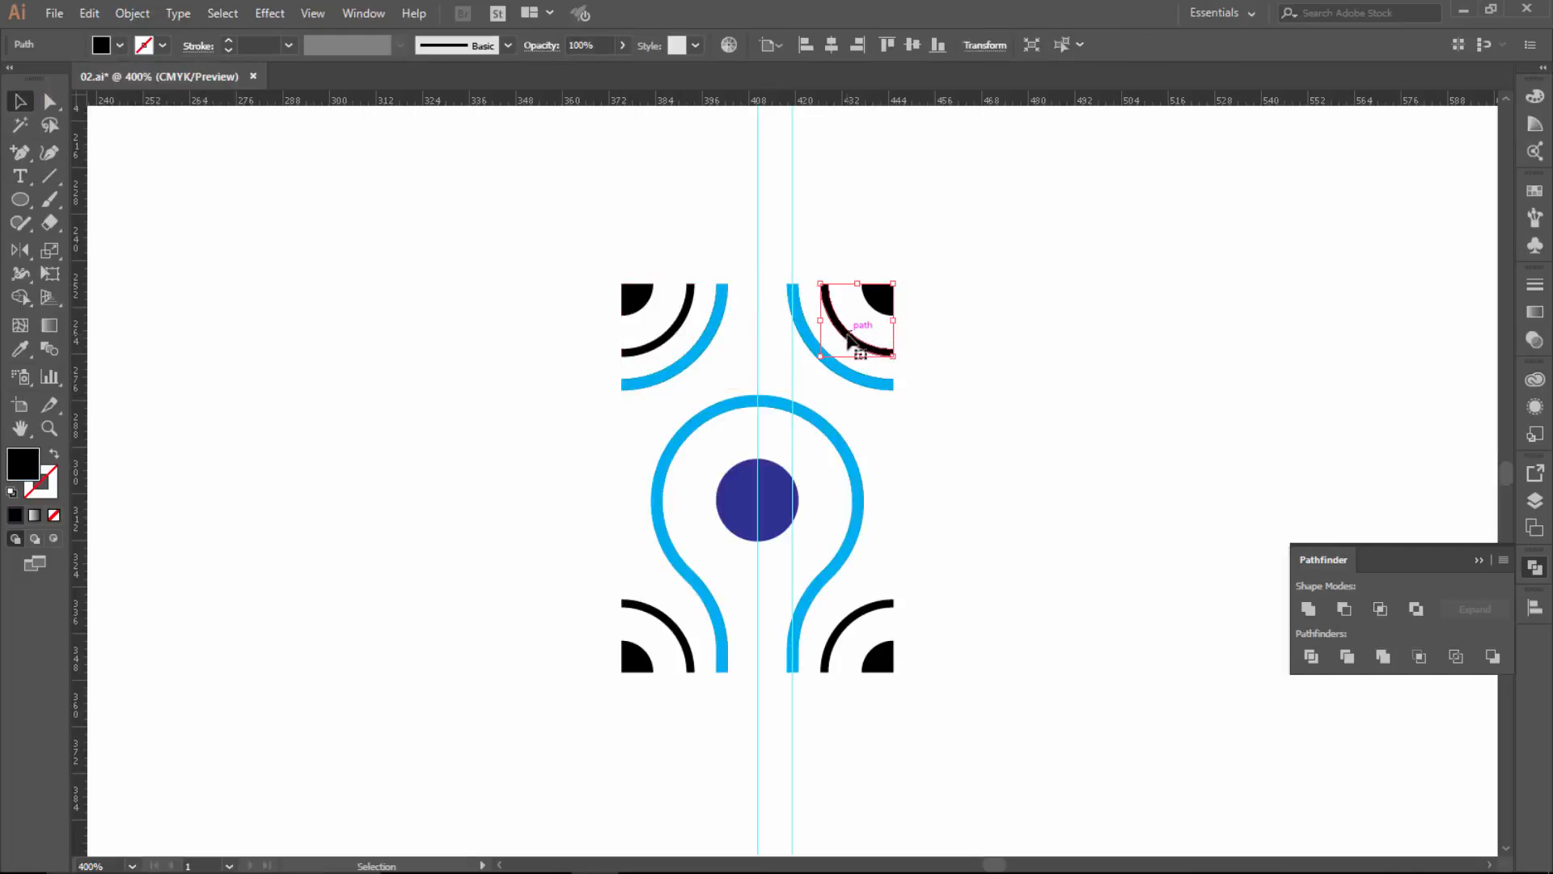
{"action": "left_click", "coordinate": [677, 329], "text": "shift"}
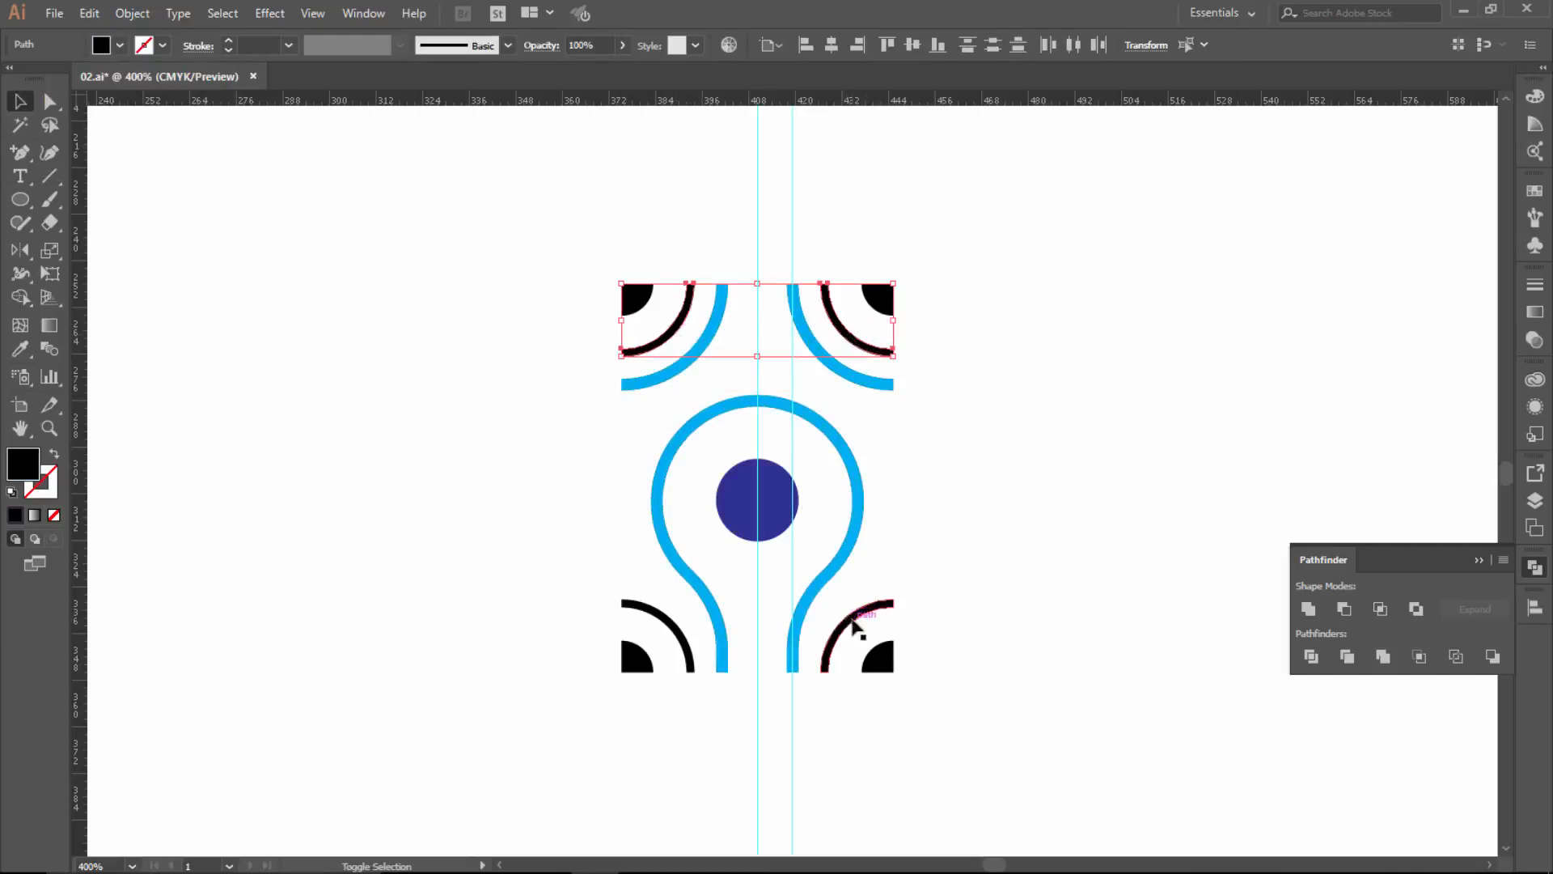
{"action": "left_click", "coordinate": [849, 627], "text": "shift"}
{"action": "left_click", "coordinate": [676, 625], "text": "shift"}
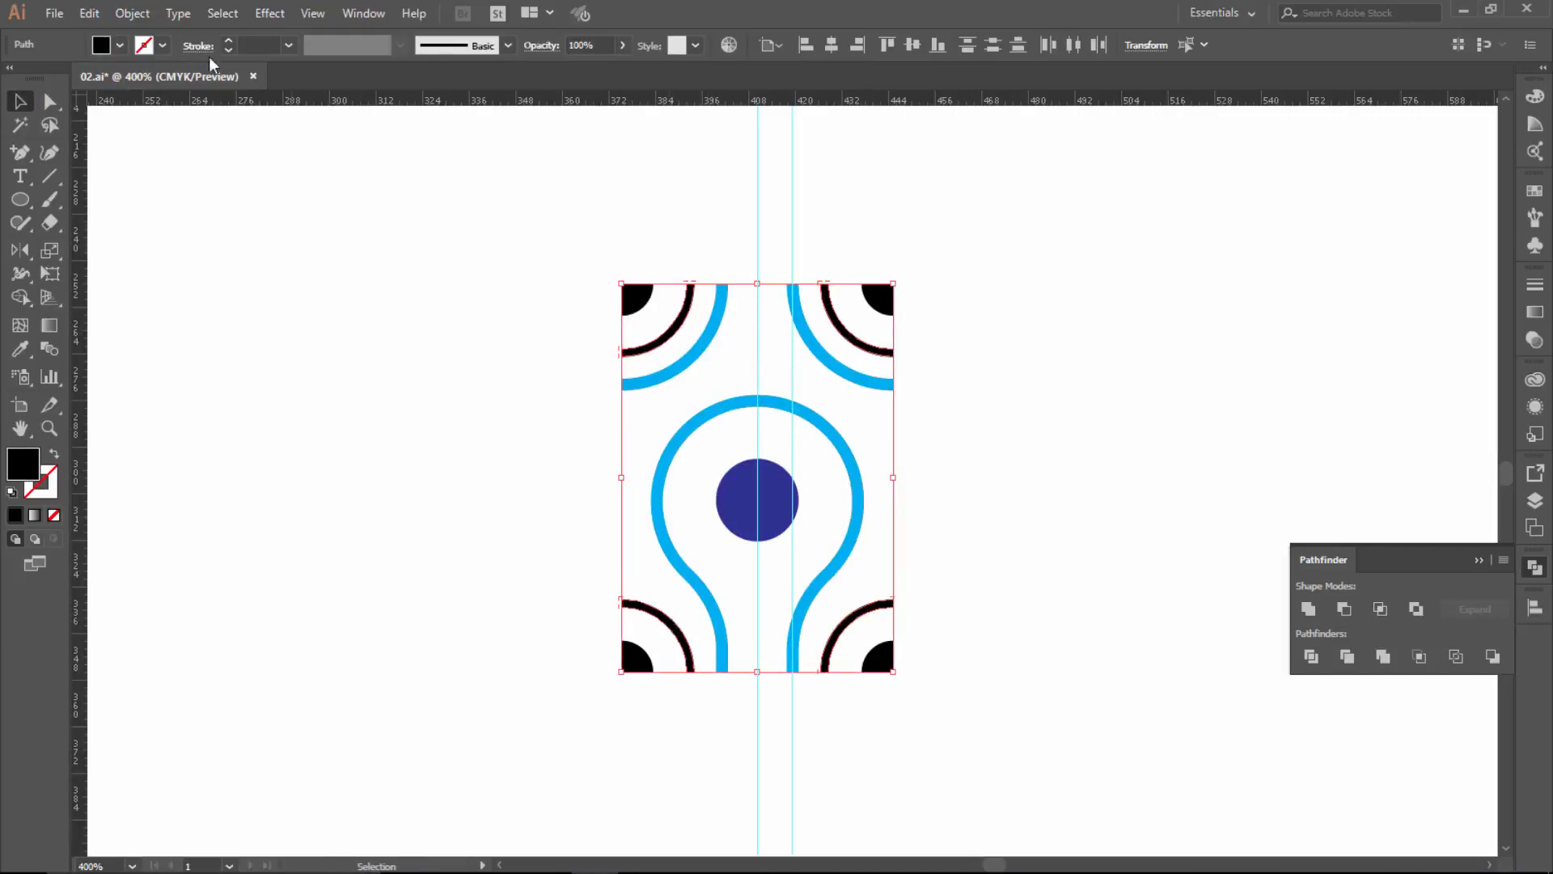
{"action": "left_click", "coordinate": [119, 46]}
{"action": "left_click", "coordinate": [121, 78]}
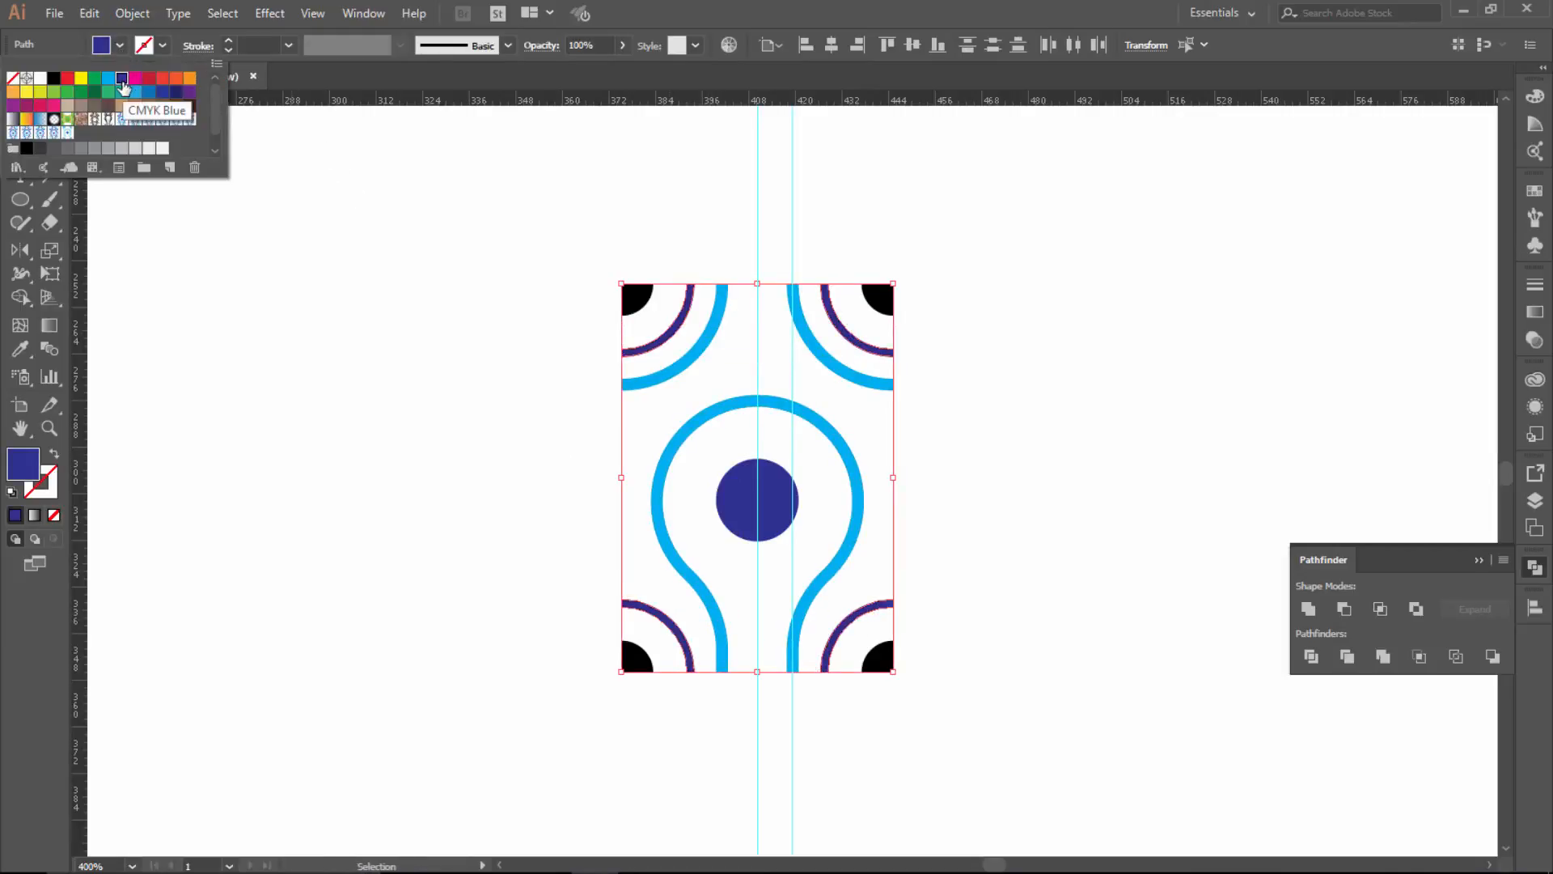
{"action": "left_click", "coordinate": [1018, 467]}
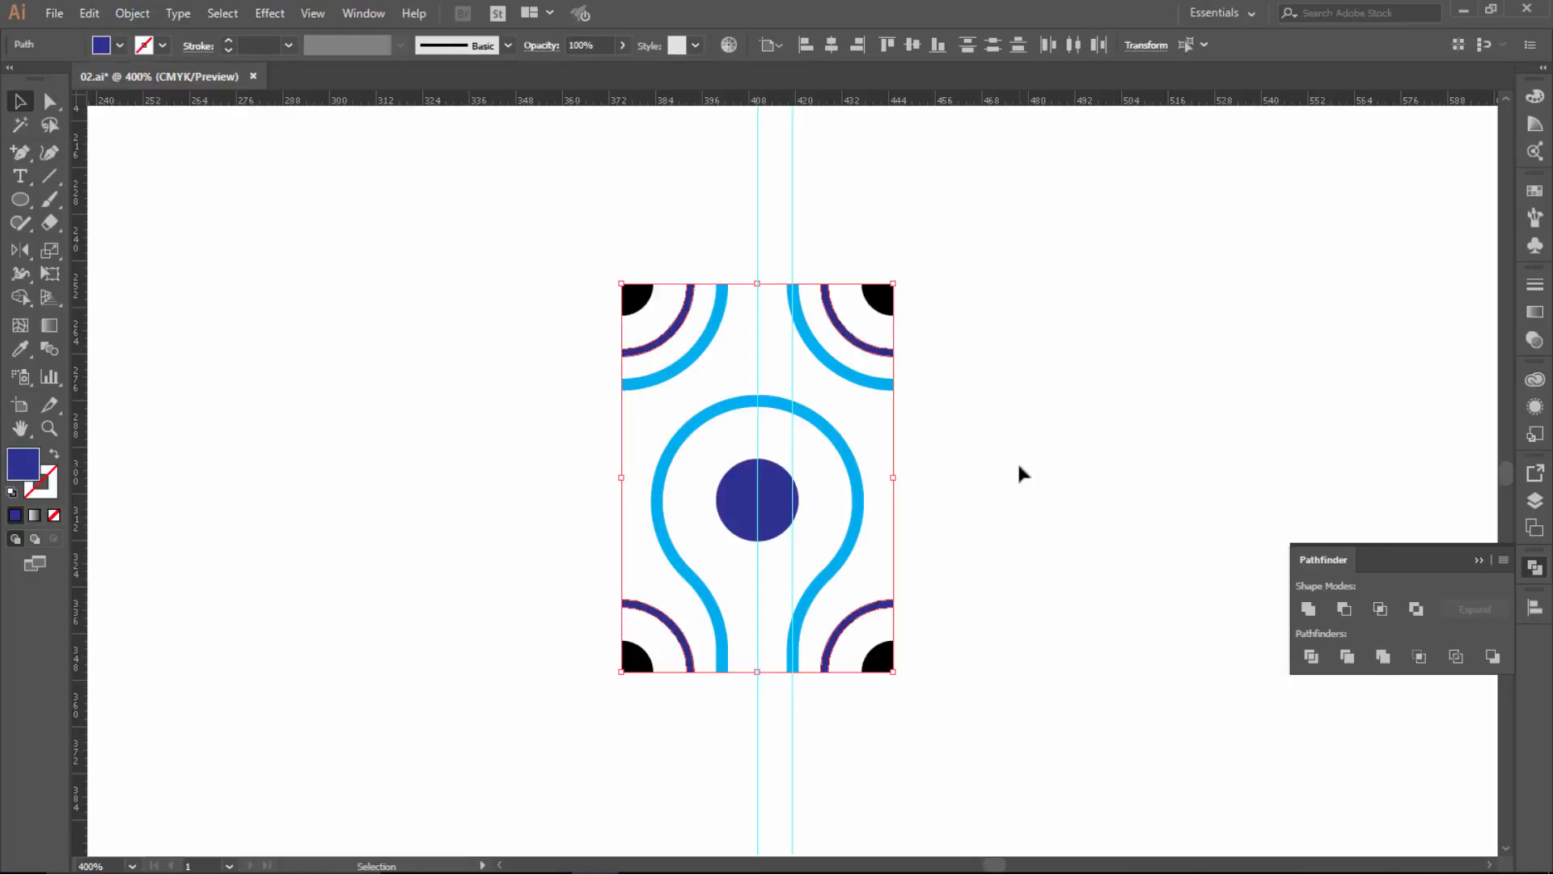
{"action": "left_click", "coordinate": [1019, 467]}
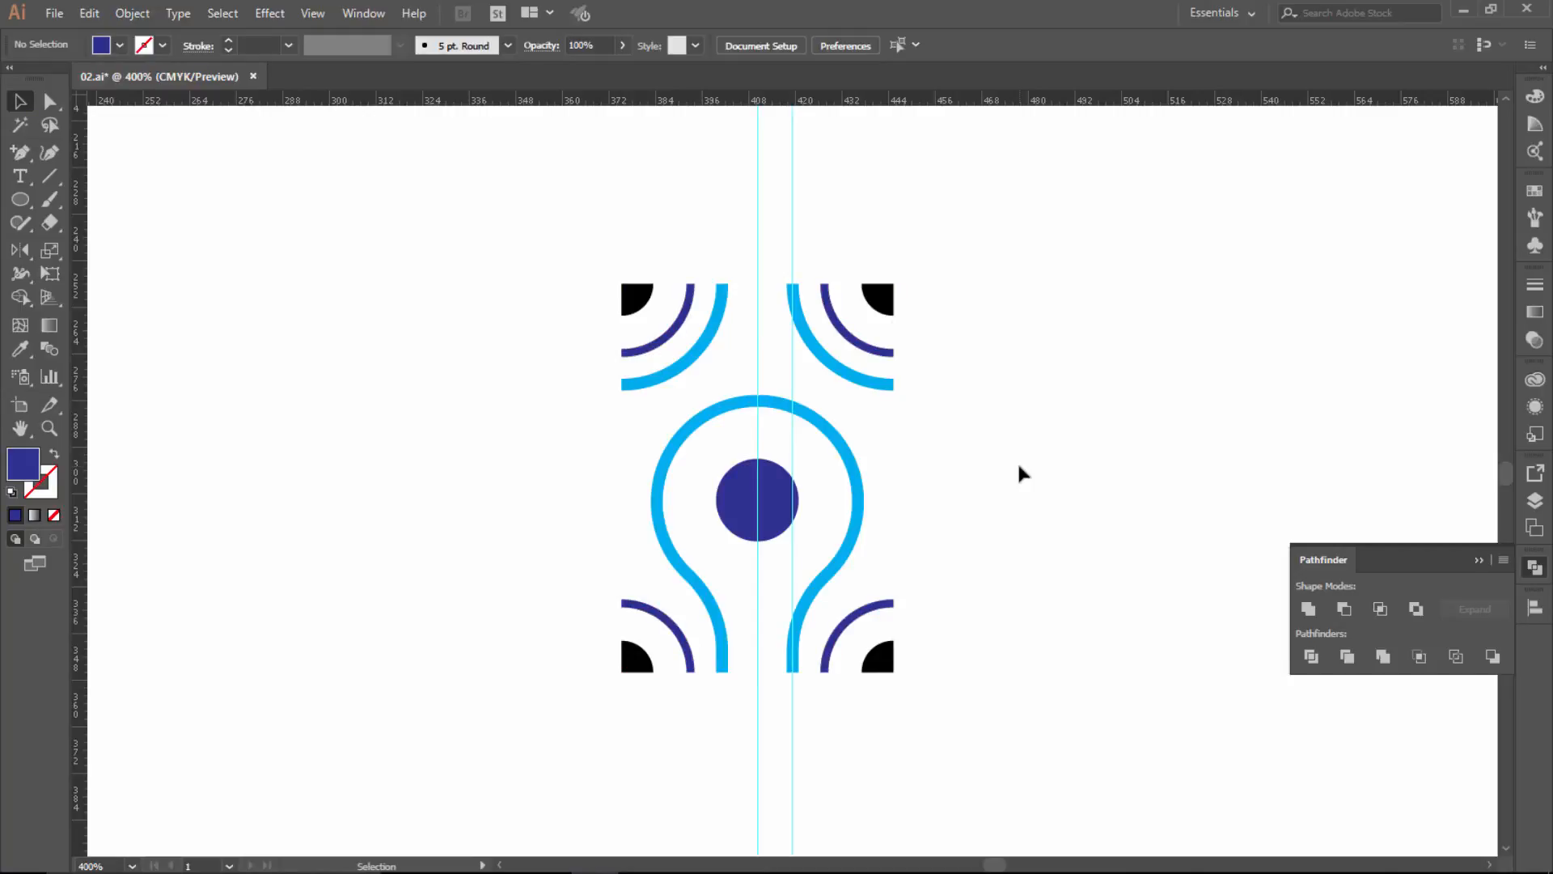
Delete the two vertical guides running through the tile.
{"action": "left_click", "coordinate": [877, 420], "text": "ctrl+alt"}
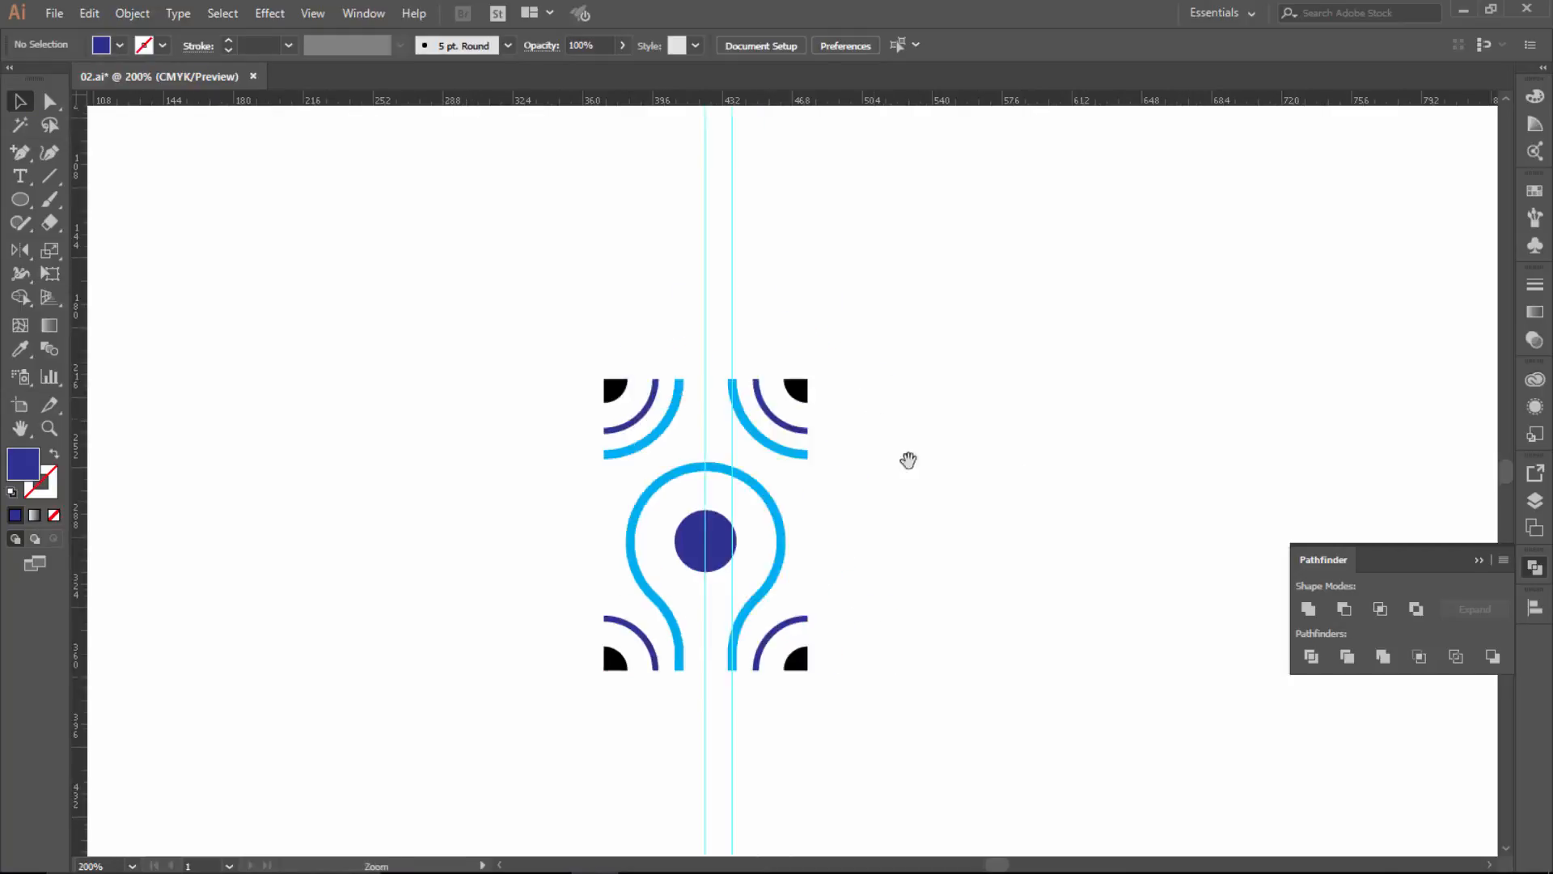
{"action": "left_click", "coordinate": [856, 474], "text": "ctrl+alt"}
{"action": "left_click_drag", "start_coordinate": [856, 474], "coordinate": [673, 399]}
{"action": "key", "text": "ctrl+a"}
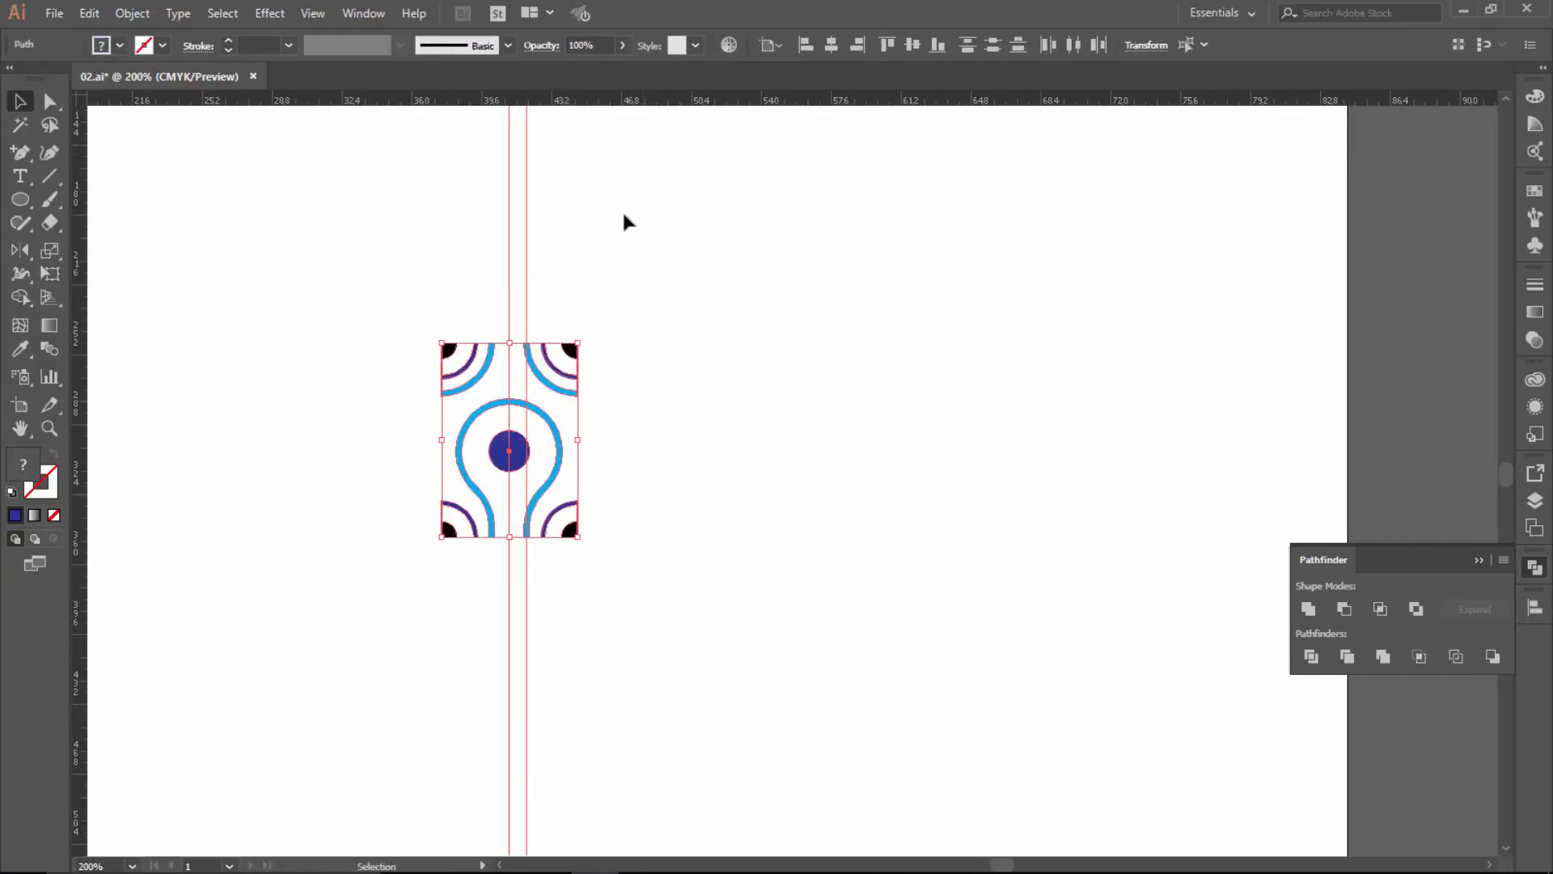
{"action": "left_click_drag", "start_coordinate": [641, 205], "coordinate": [319, 243]}
{"action": "key", "text": "Delete"}
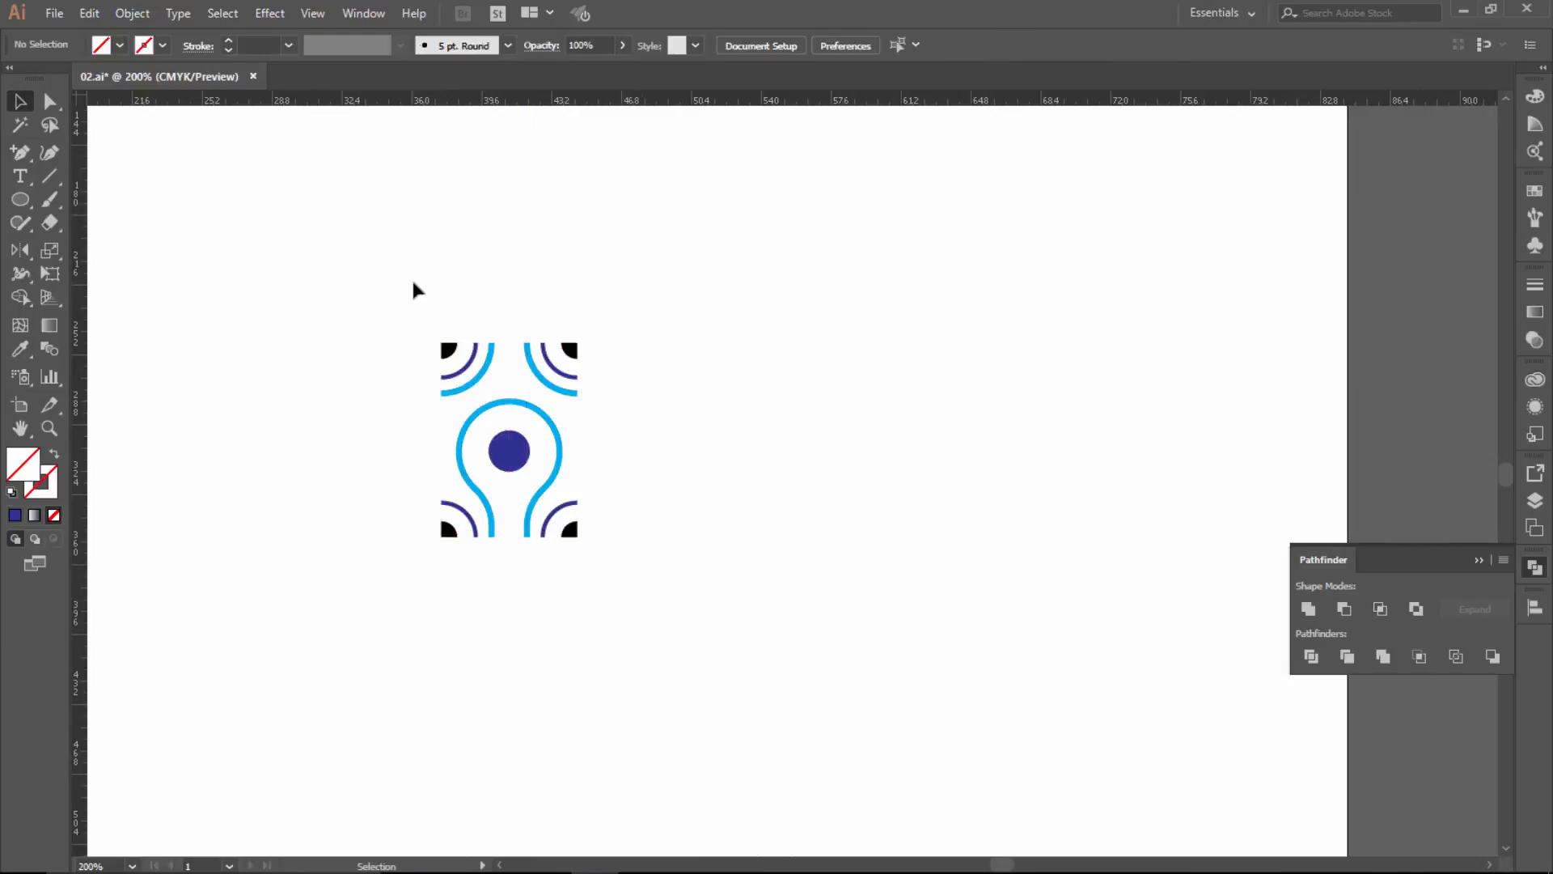
Make a pattern from the complete tile artwork with the default grid options and finish pattern editing.
{"action": "left_click_drag", "start_coordinate": [687, 305], "coordinate": [410, 605]}
{"action": "left_click", "coordinate": [132, 13]}
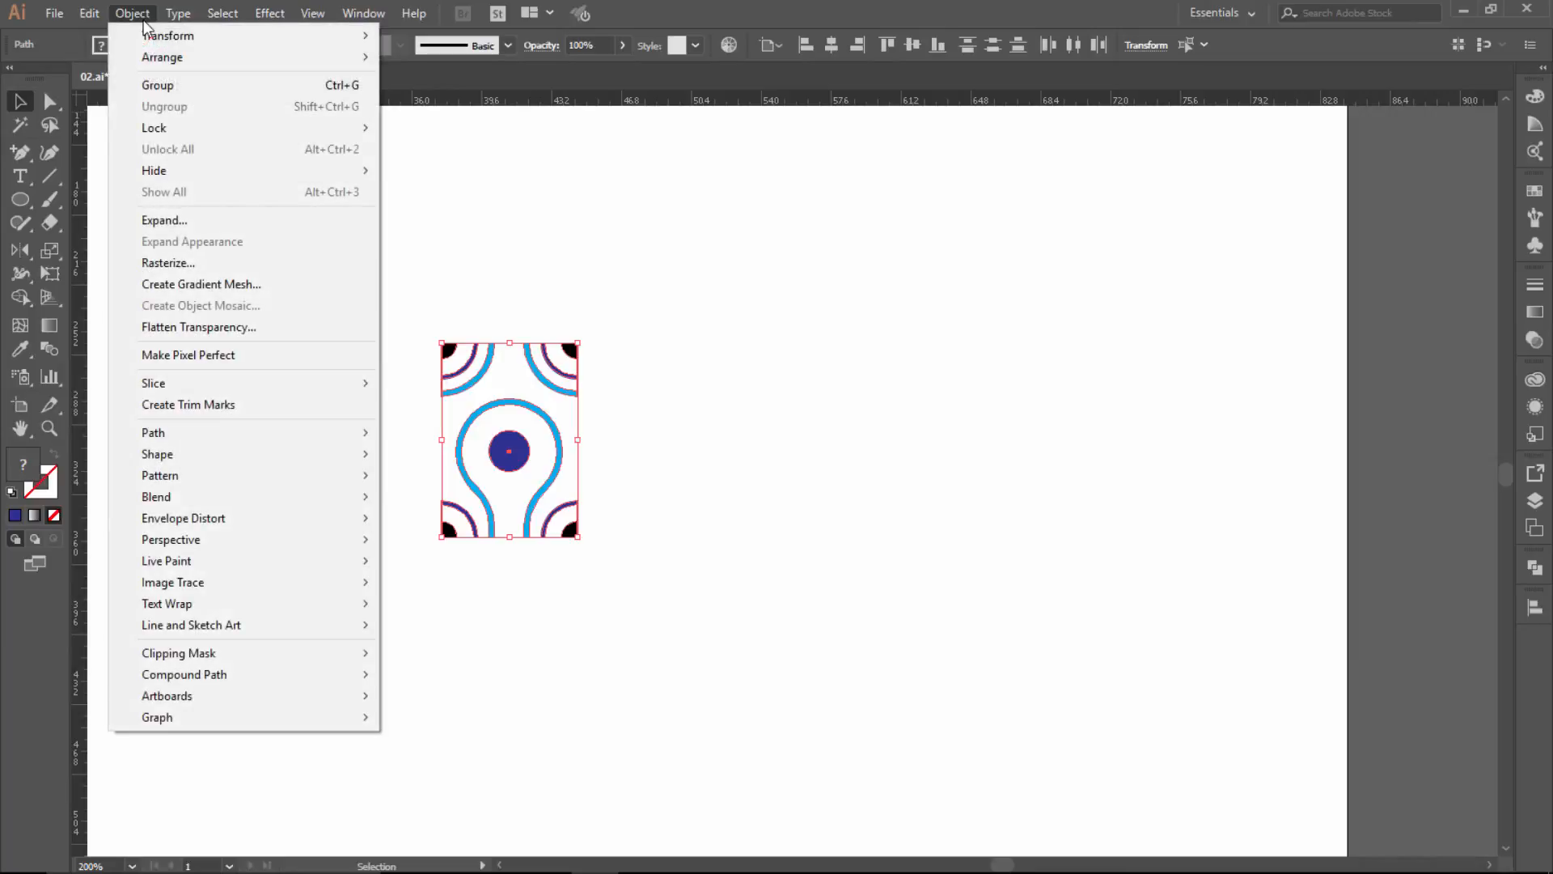
{"action": "mouse_move", "coordinate": [183, 474]}
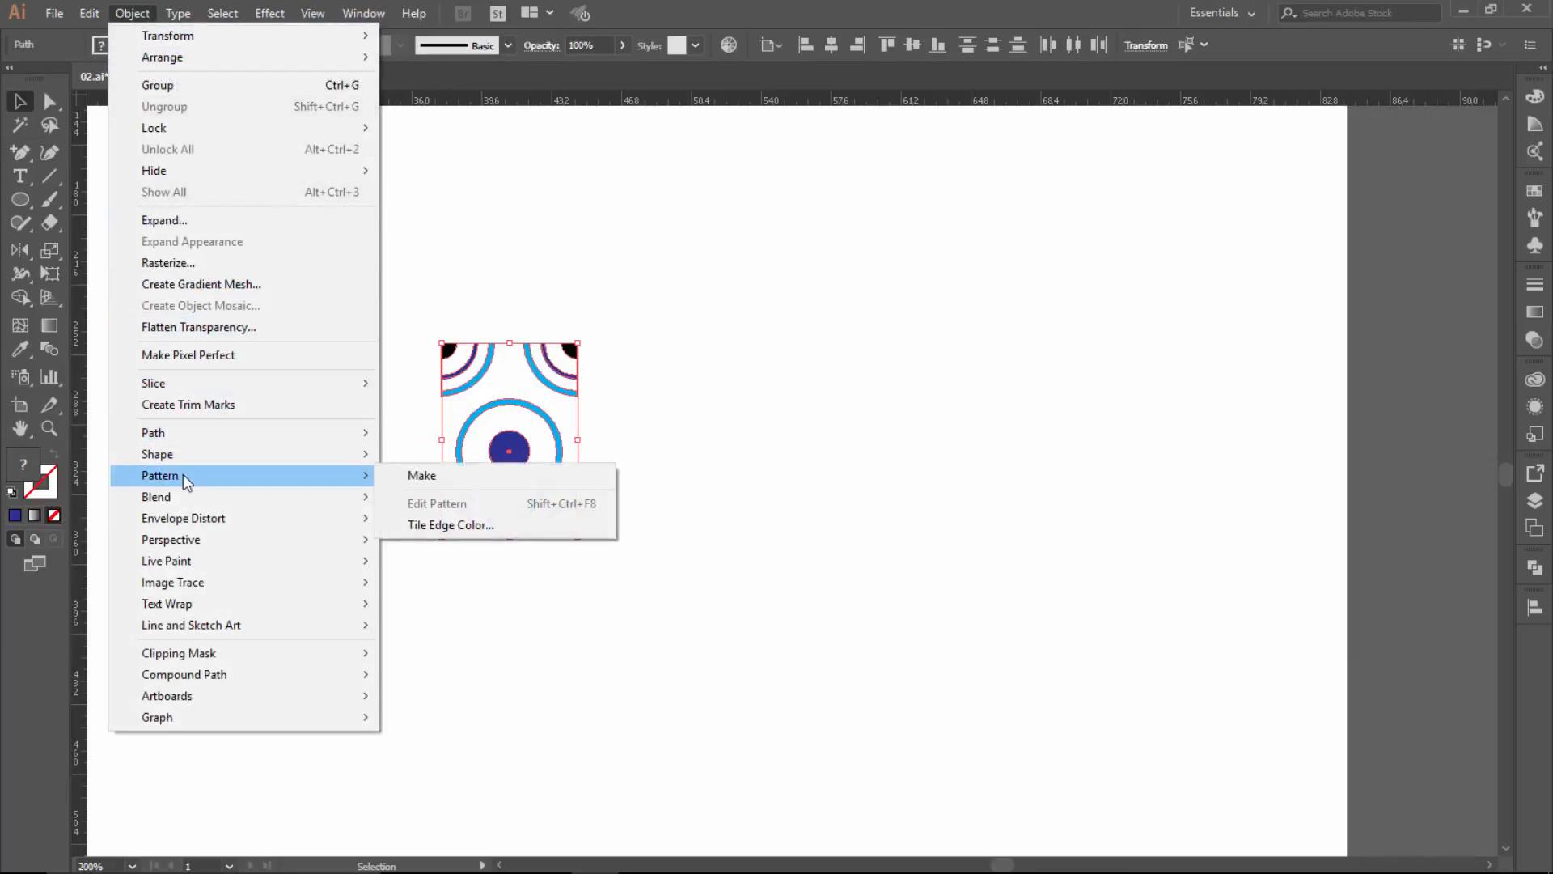
{"action": "left_click", "coordinate": [419, 475]}
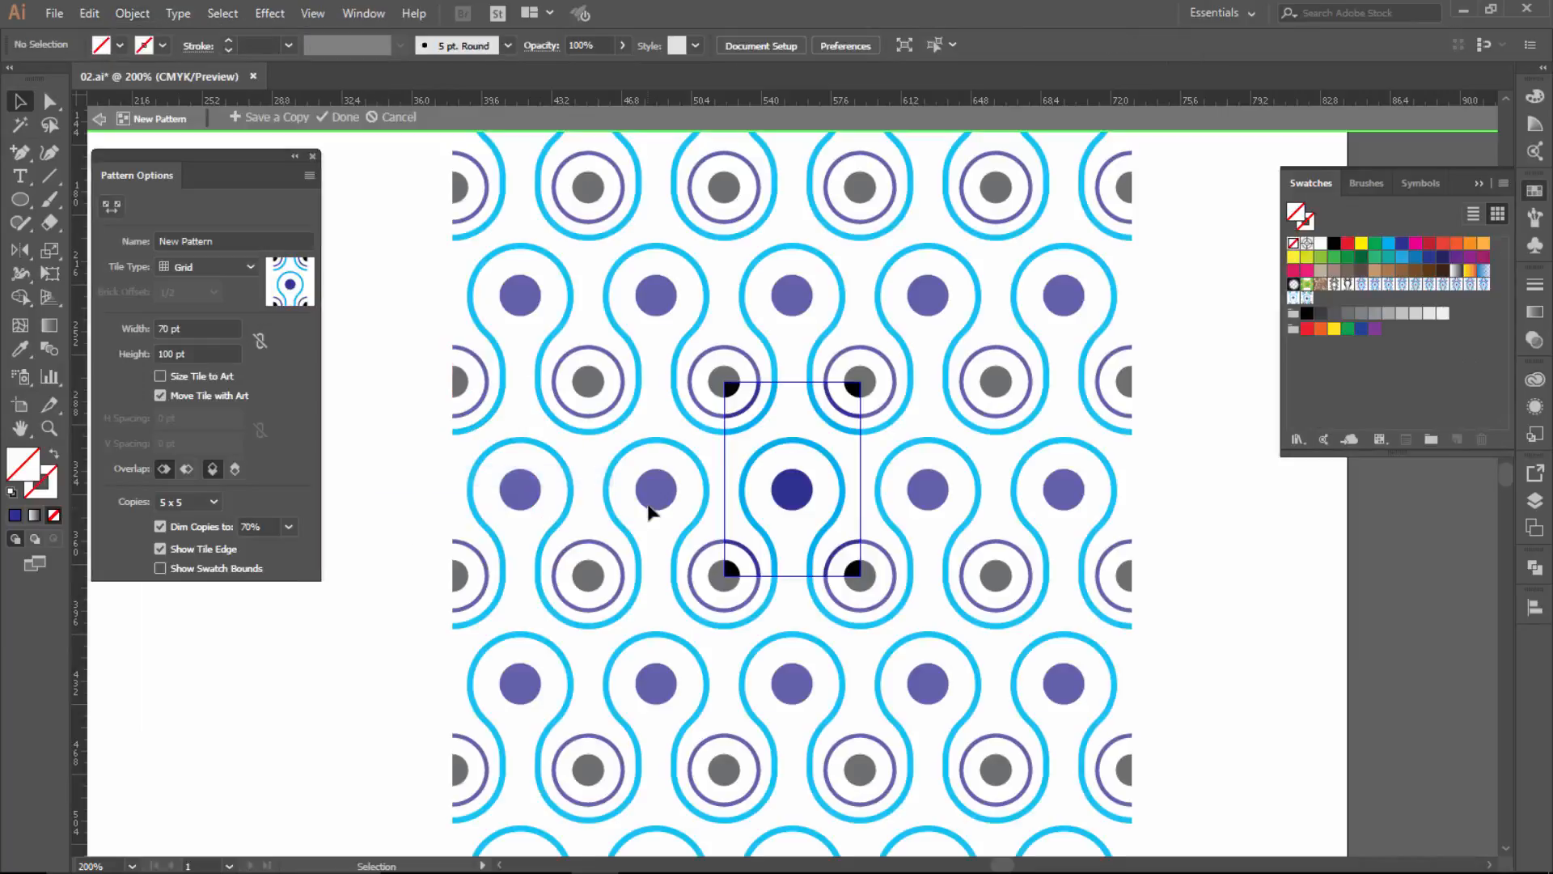
{"action": "left_click", "coordinate": [801, 506], "text": "ctrl"}
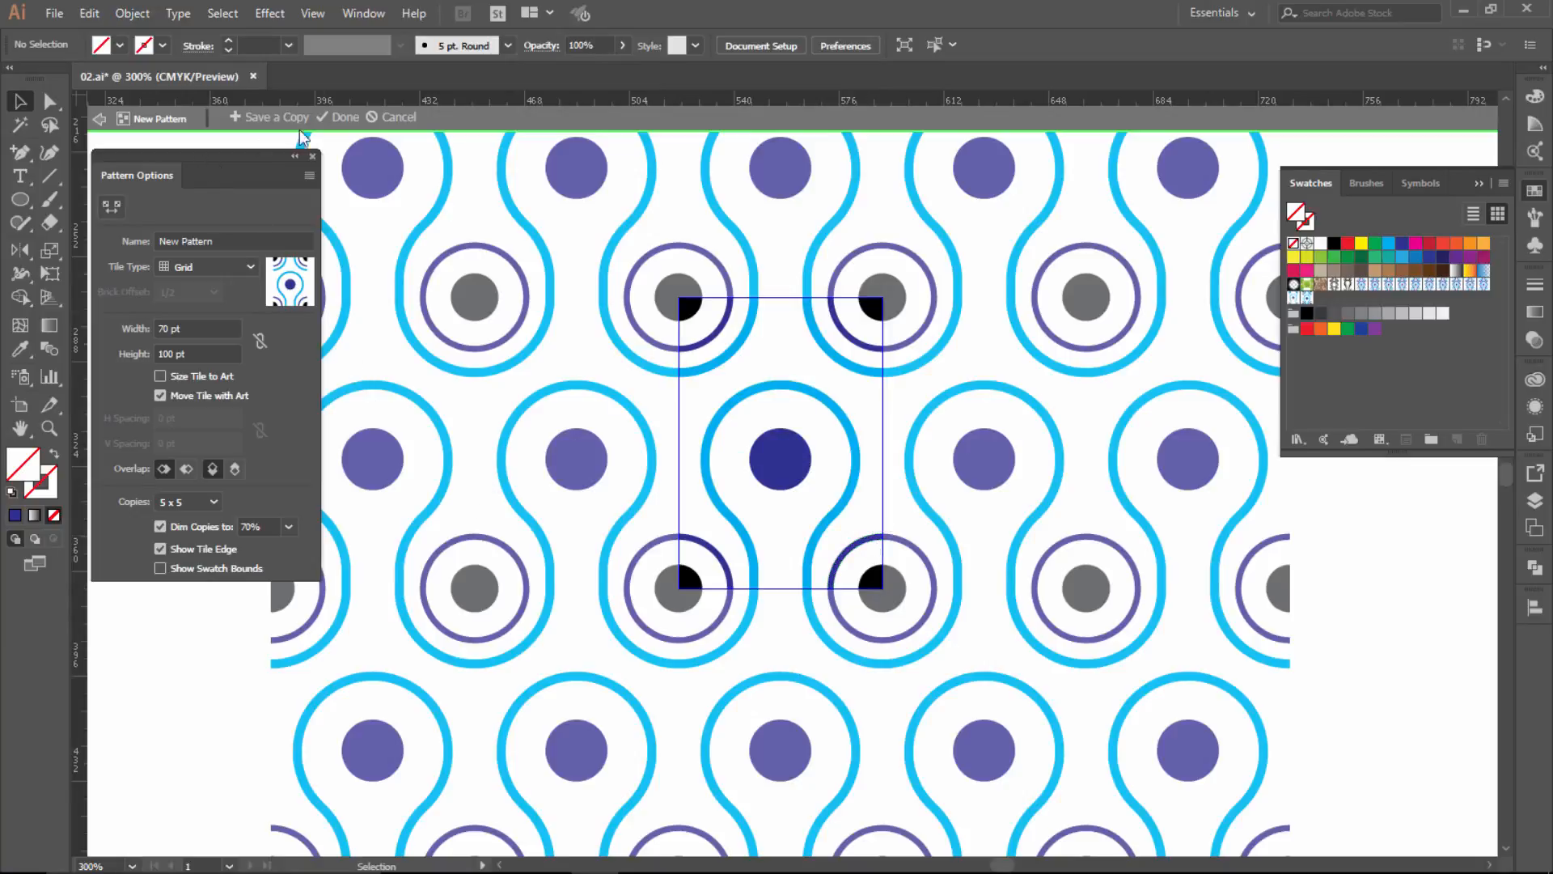
{"action": "left_click", "coordinate": [341, 117]}
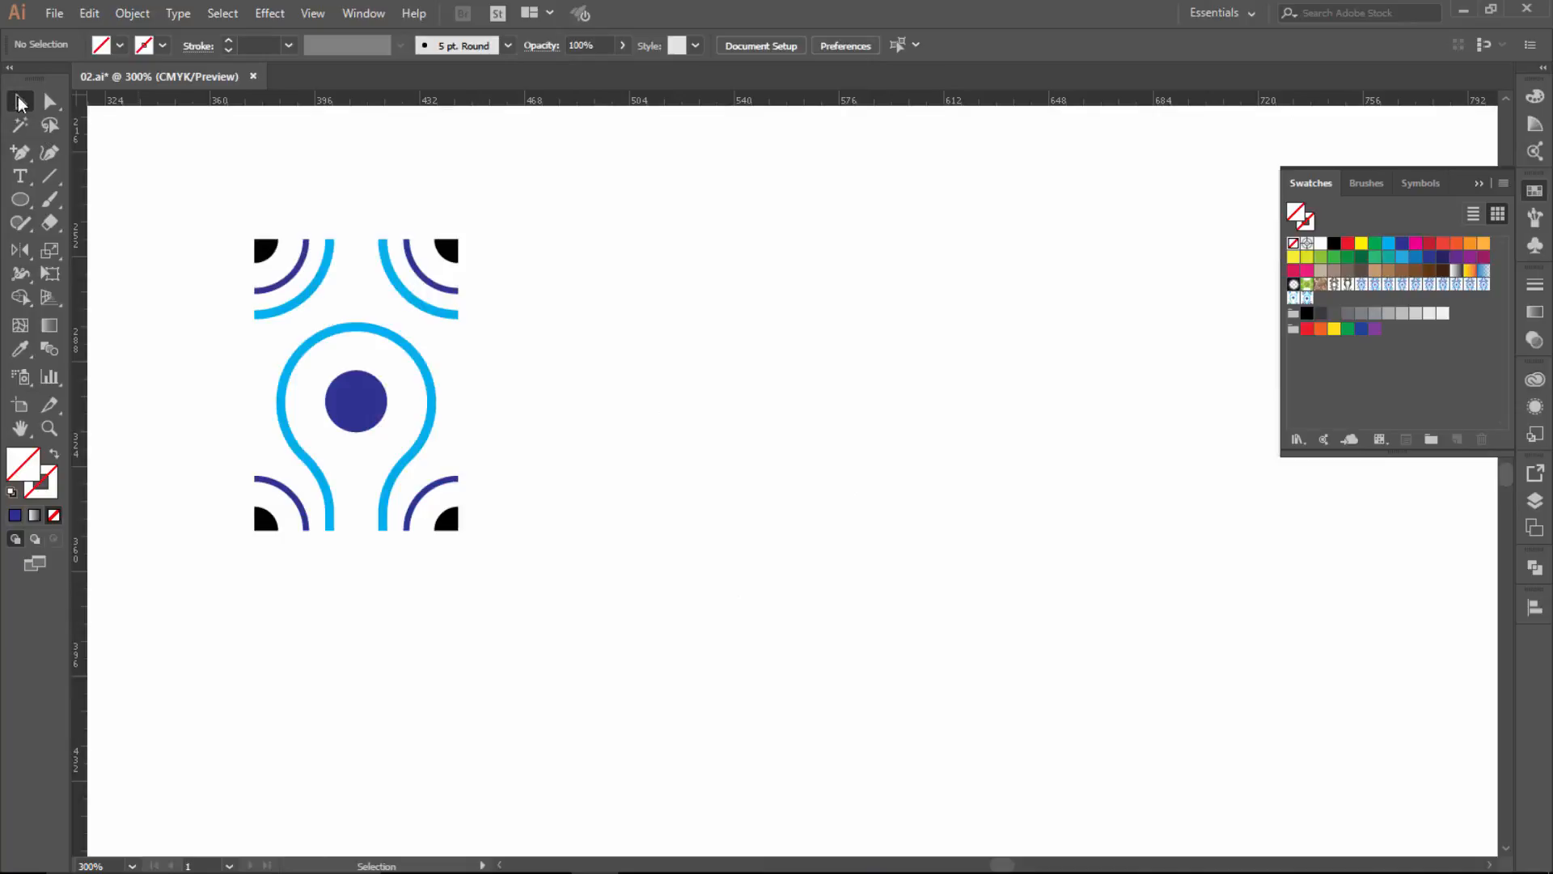
Move the complete tile artwork off the artboard to the empty area beyond its right edge.
{"action": "left_click", "coordinate": [717, 420], "text": "ctrl+alt"}
{"action": "left_click", "coordinate": [717, 420], "text": "ctrl+alt"}
{"action": "left_click_drag", "start_coordinate": [807, 455], "coordinate": [842, 387]}
{"action": "left_click", "coordinate": [927, 423], "text": "ctrl+alt"}
{"action": "left_click_drag", "start_coordinate": [643, 369], "coordinate": [815, 561]}
{"action": "left_click_drag", "start_coordinate": [741, 477], "coordinate": [1268, 544]}
Draw a large rectangle on the artboard and fill it with the New Pattern swatch of the bulb-shaped tile.
{"action": "left_click_drag", "start_coordinate": [19, 194], "coordinate": [92, 202]}
{"action": "left_click_drag", "start_coordinate": [524, 292], "coordinate": [1053, 696]}
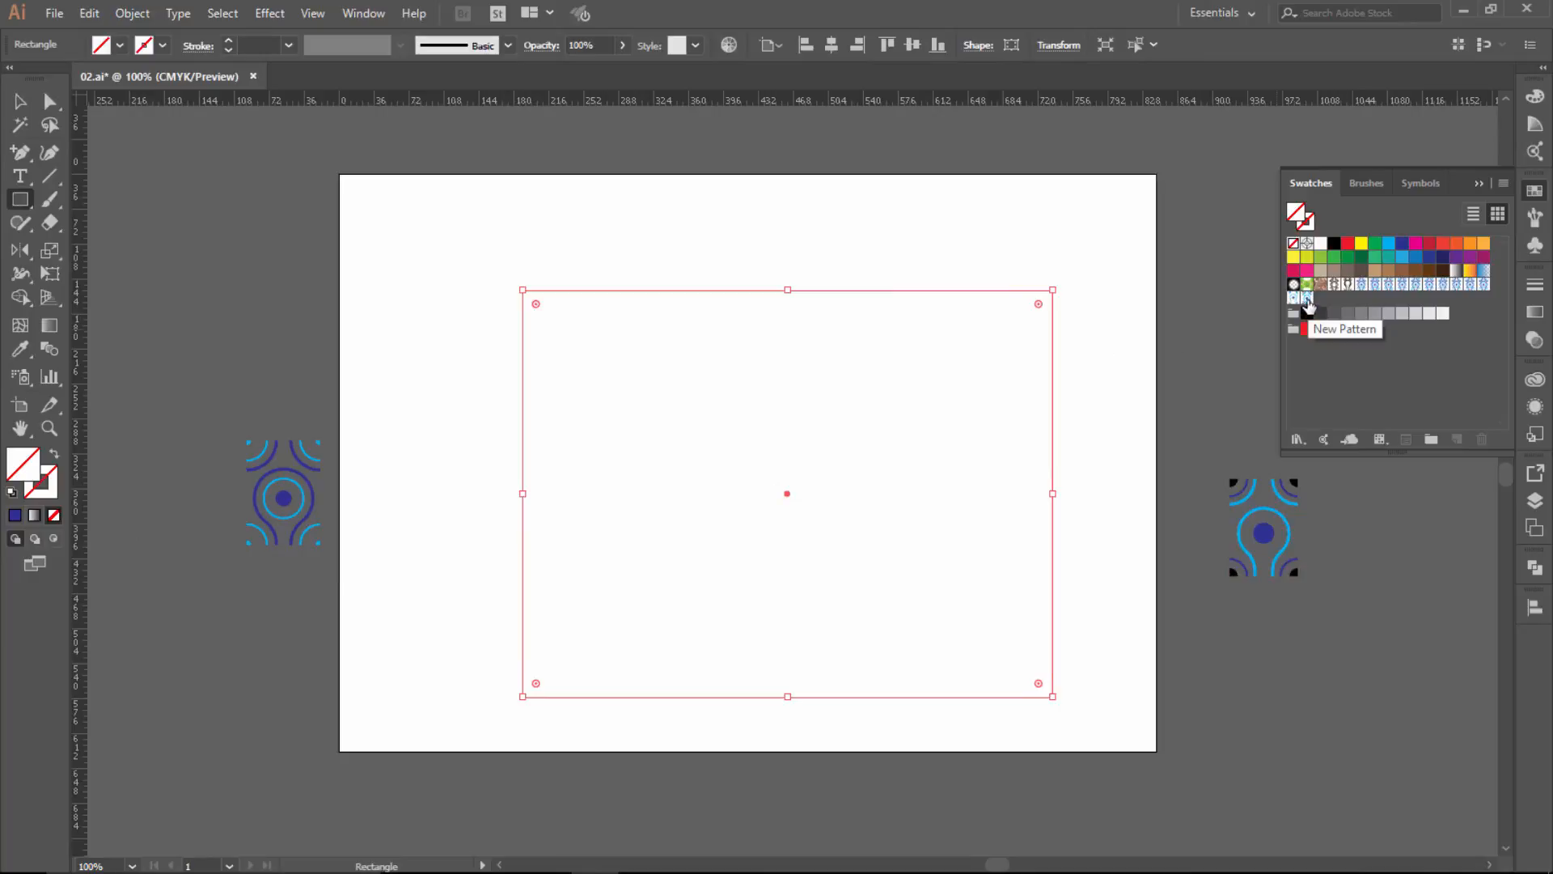
{"action": "left_click", "coordinate": [1308, 299]}
{"action": "left_click", "coordinate": [20, 101]}
{"action": "key", "text": "ctrl+shift+a"}
{"action": "key", "text": "ctrl+space"}
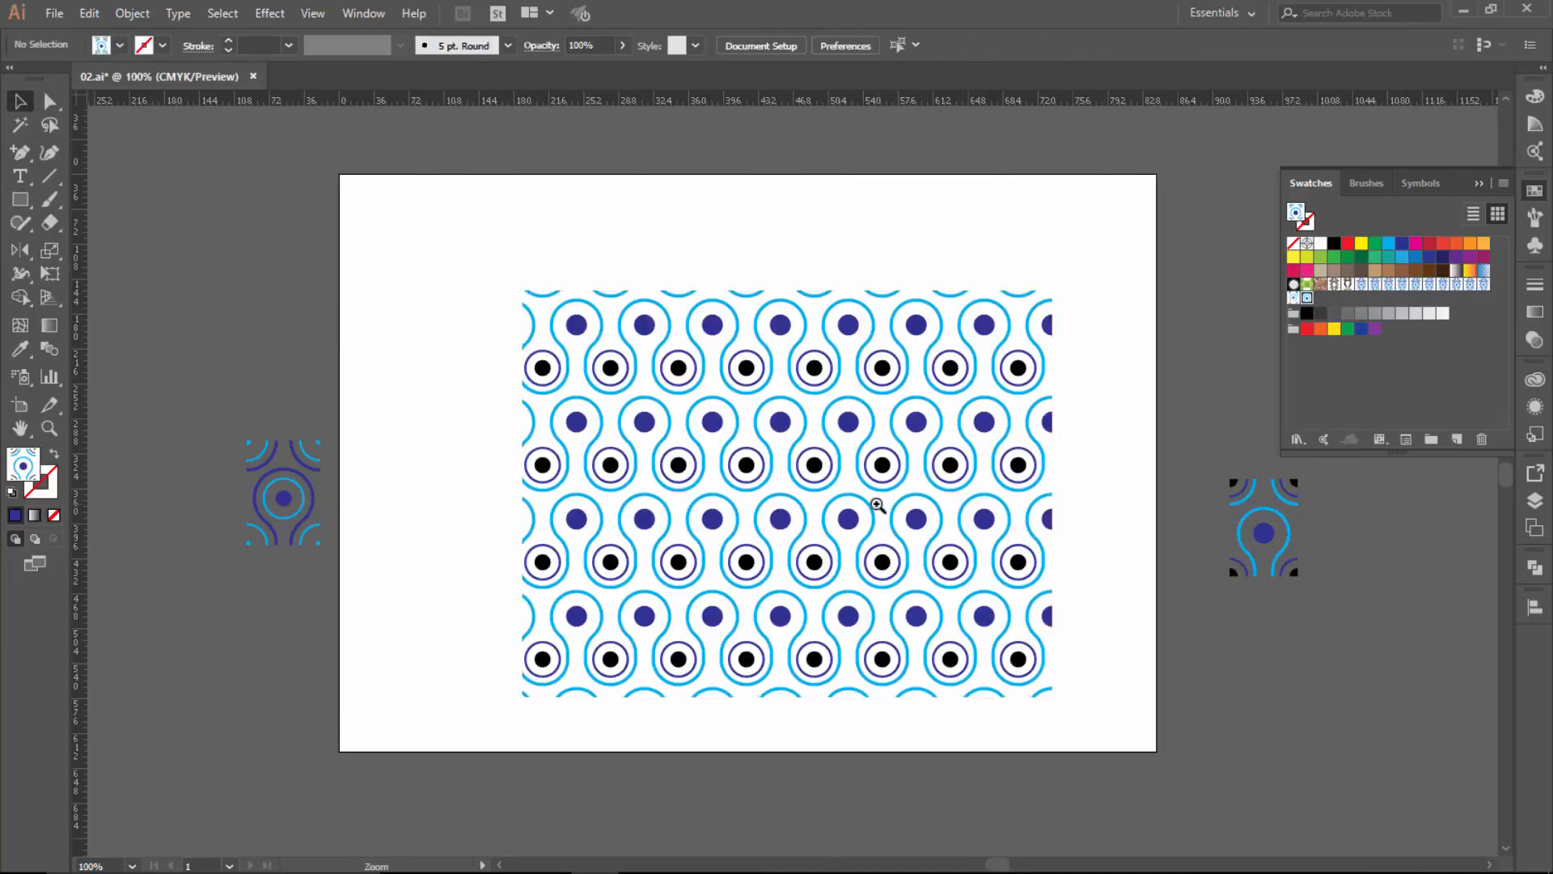
Stretch the pattern-filled rectangle from its upper-left and lower-right corners to cover the whole artboard.
{"action": "left_click", "coordinate": [879, 504], "text": "ctrl"}
{"action": "key", "text": "ctrl+minus"}
{"action": "left_click", "coordinate": [409, 270]}
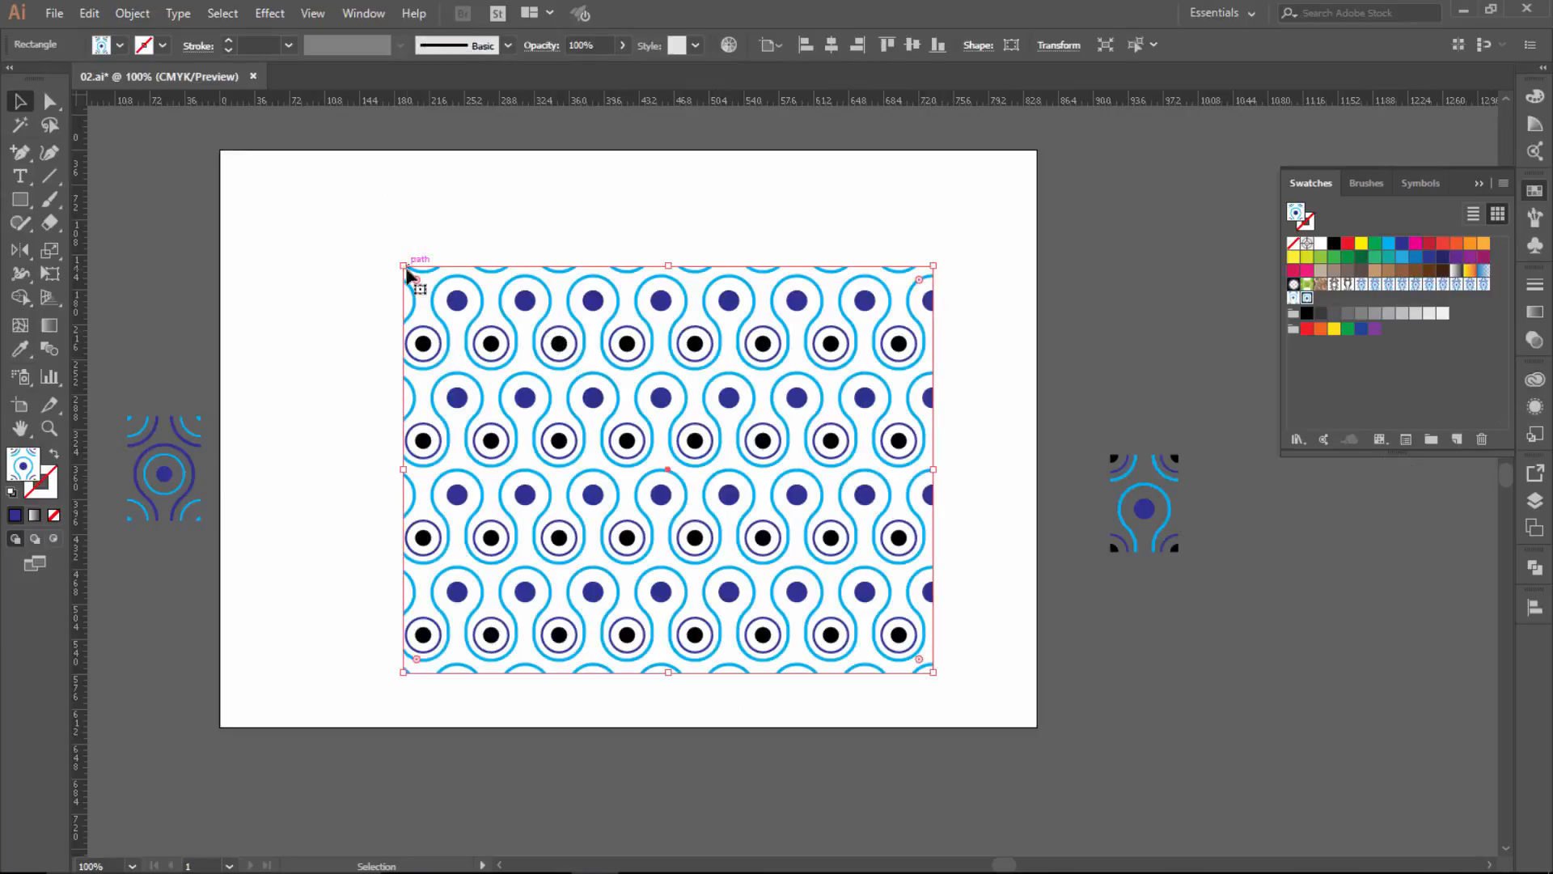
{"action": "left_click_drag", "start_coordinate": [403, 264], "coordinate": [220, 150]}
{"action": "left_click_drag", "start_coordinate": [934, 672], "coordinate": [1037, 727]}
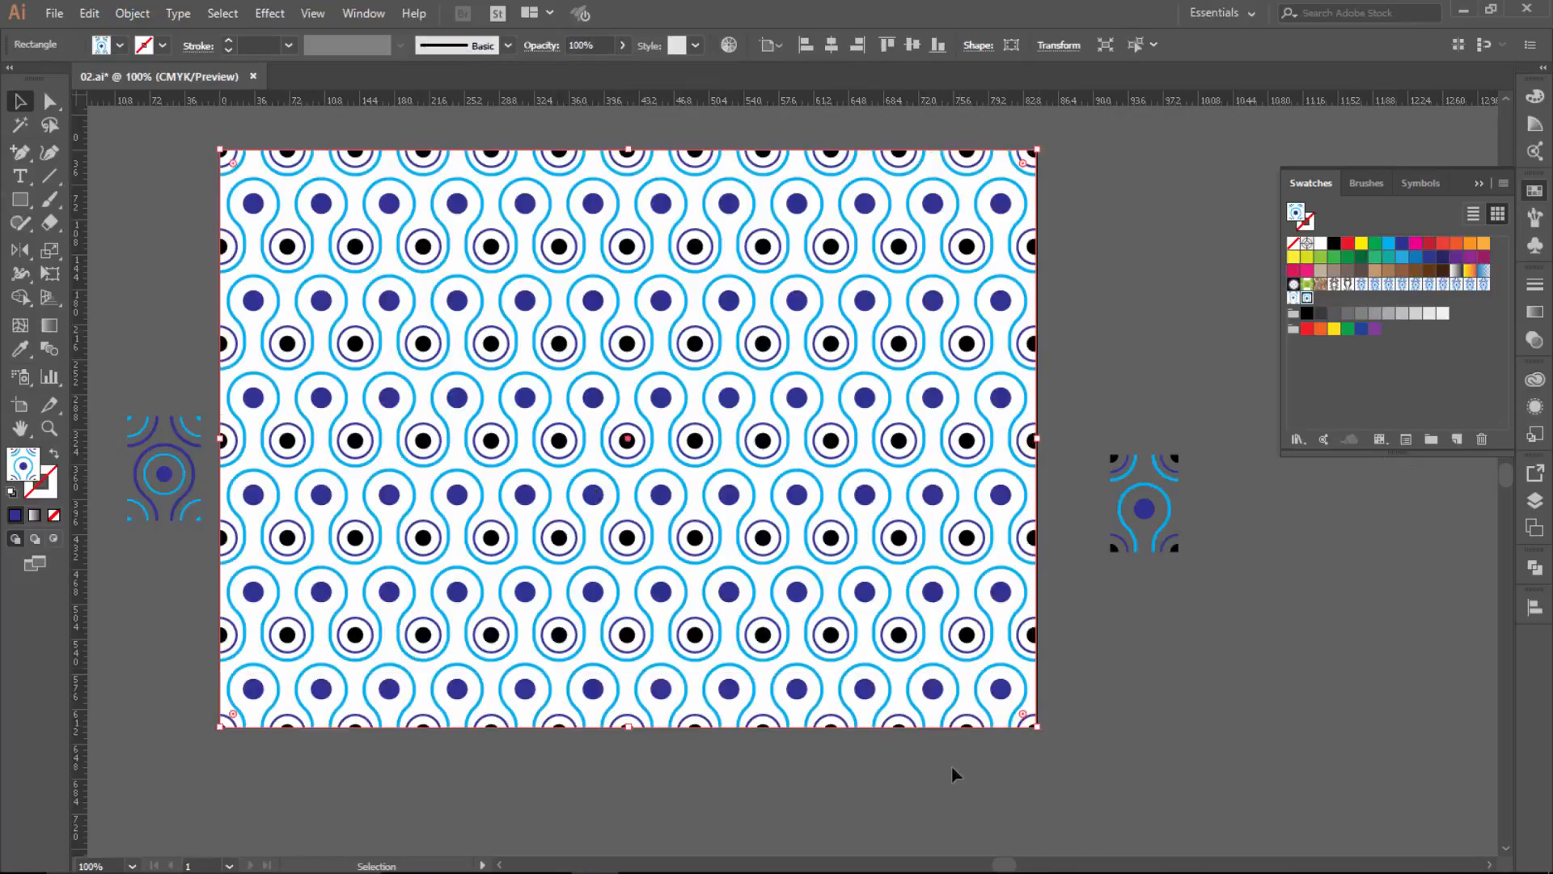
{"action": "left_click", "coordinate": [954, 774]}
{"action": "key", "text": "ctrl+plus"}
{"action": "key", "text": "space"}
{"action": "left_click_drag", "start_coordinate": [753, 518], "coordinate": [926, 502]}
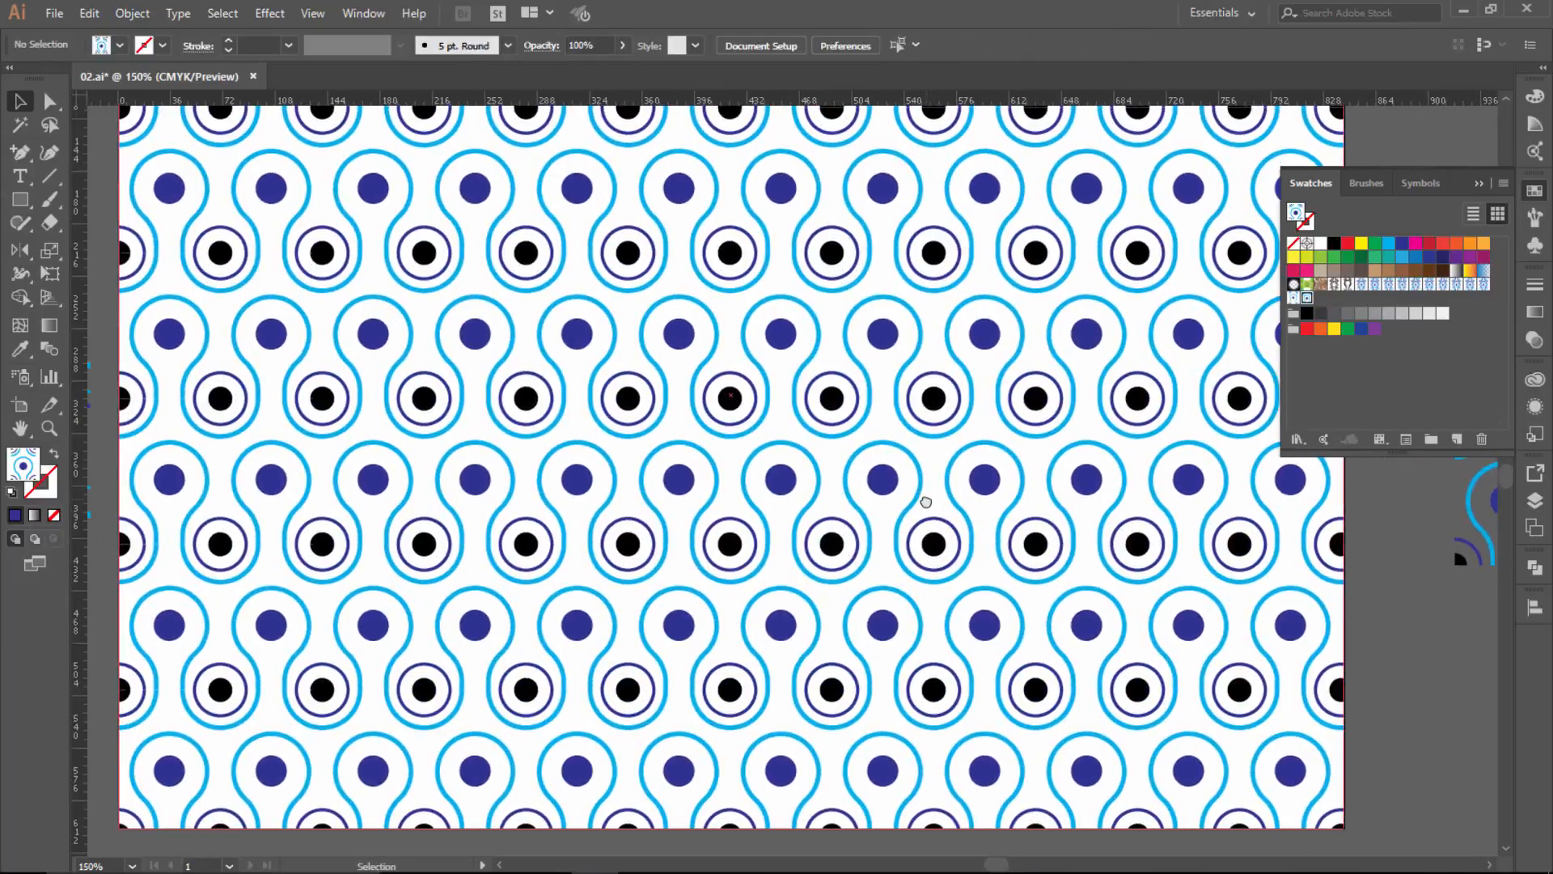